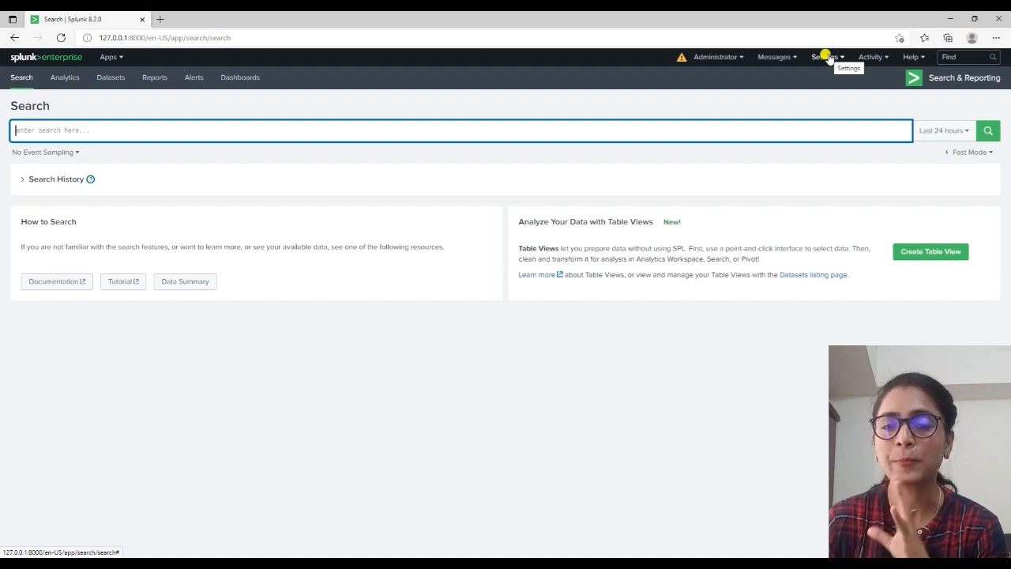
Open the list of indexes from the data settings to review the available repositories
left_click(827, 59)
right_click(827, 59)
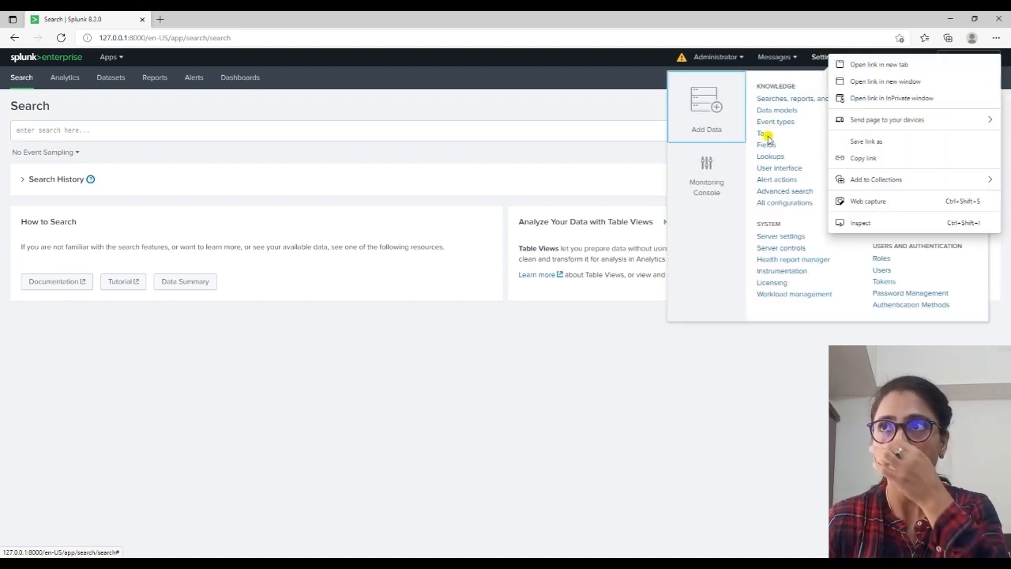
left_click(509, 162)
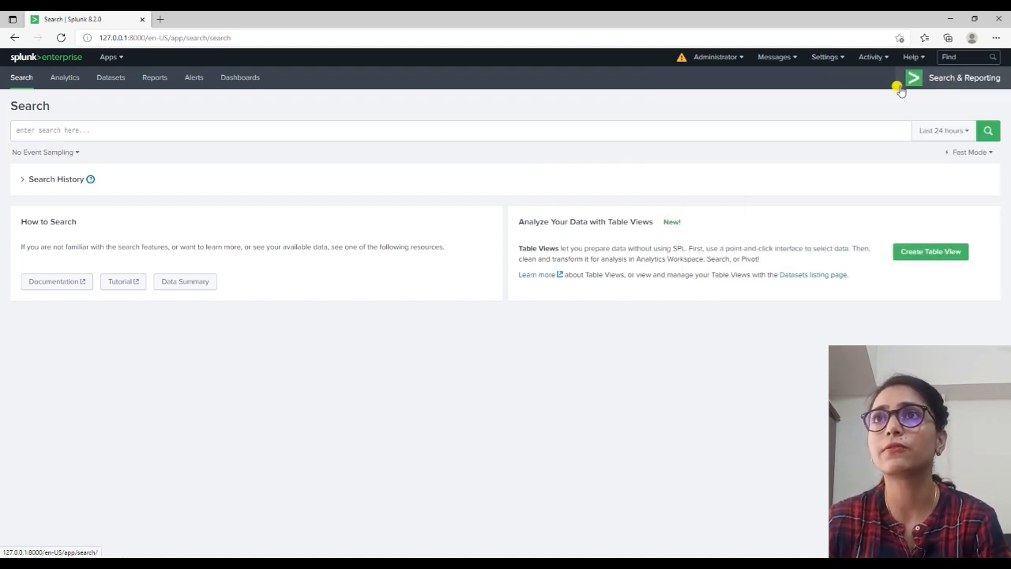
left_click(813, 61)
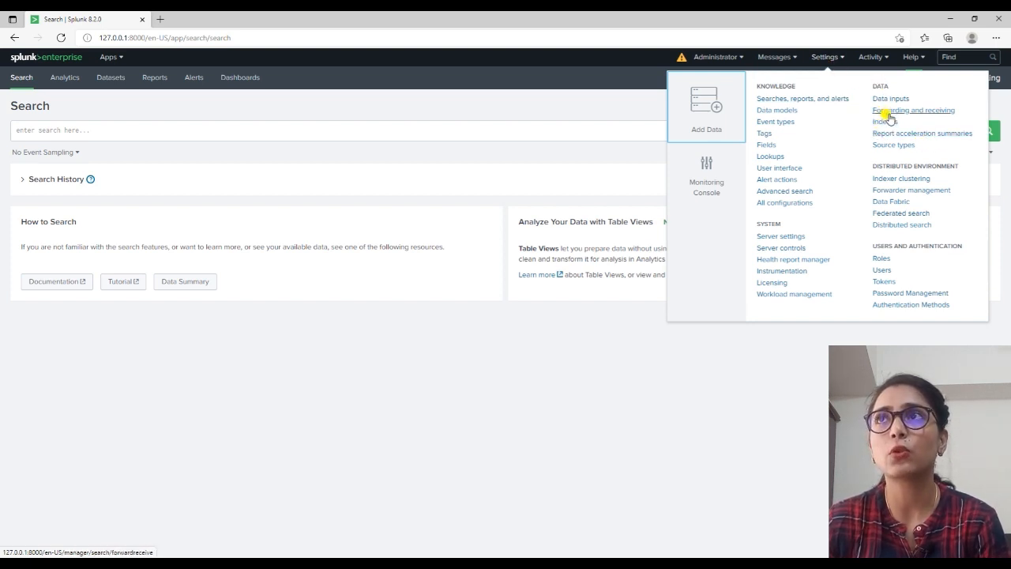
left_click(885, 122)
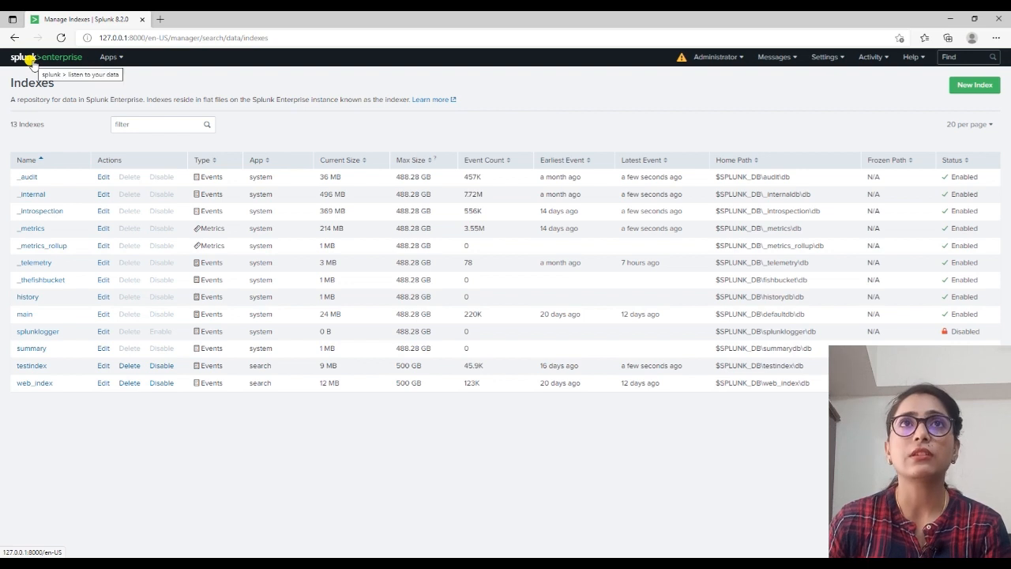
Return to the home page, open the Search & Reporting app and run the search index="_internal"
left_click(28, 59)
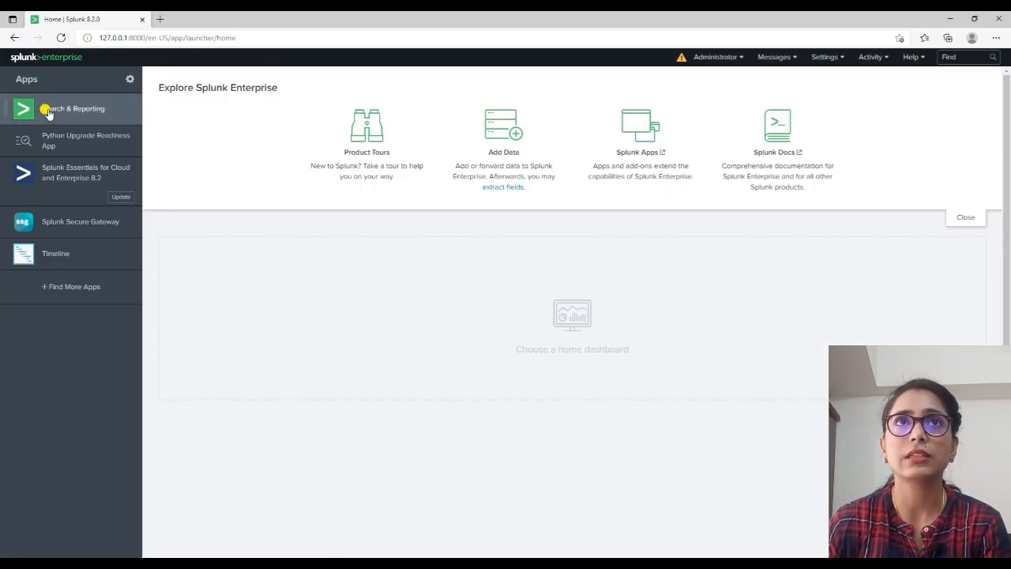
left_click(47, 113)
left_click(72, 133)
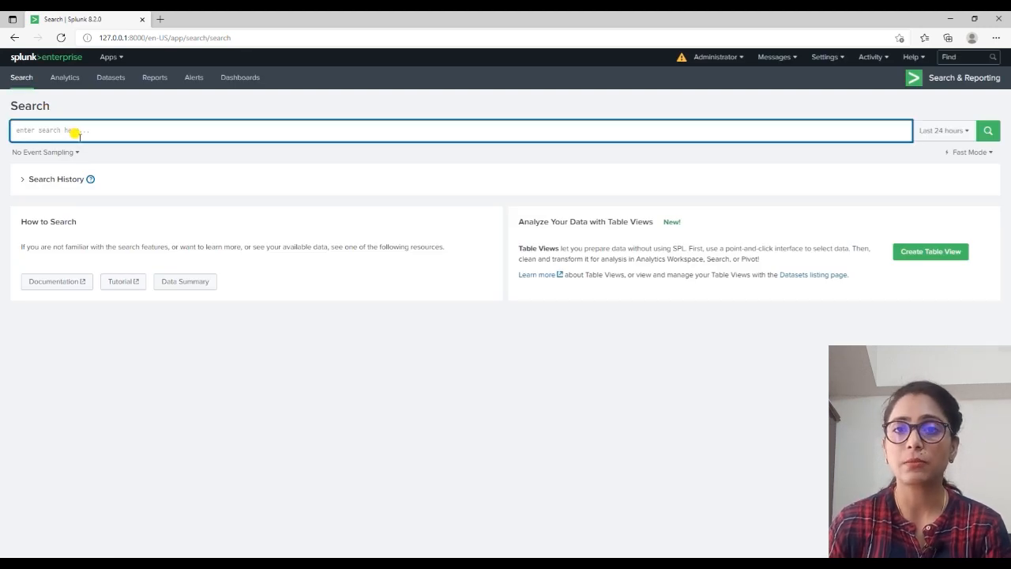
type("index=")
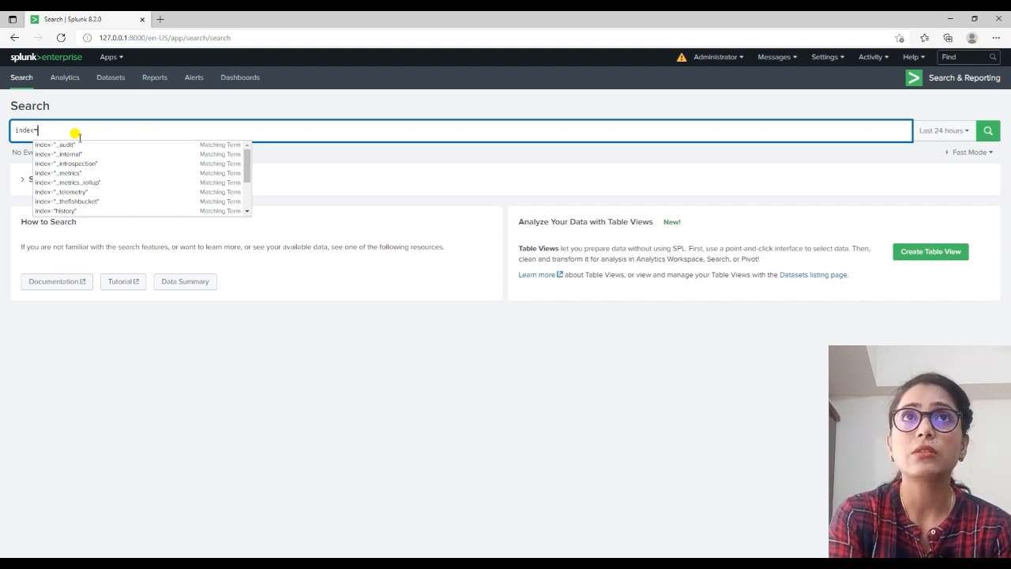
type("\"")
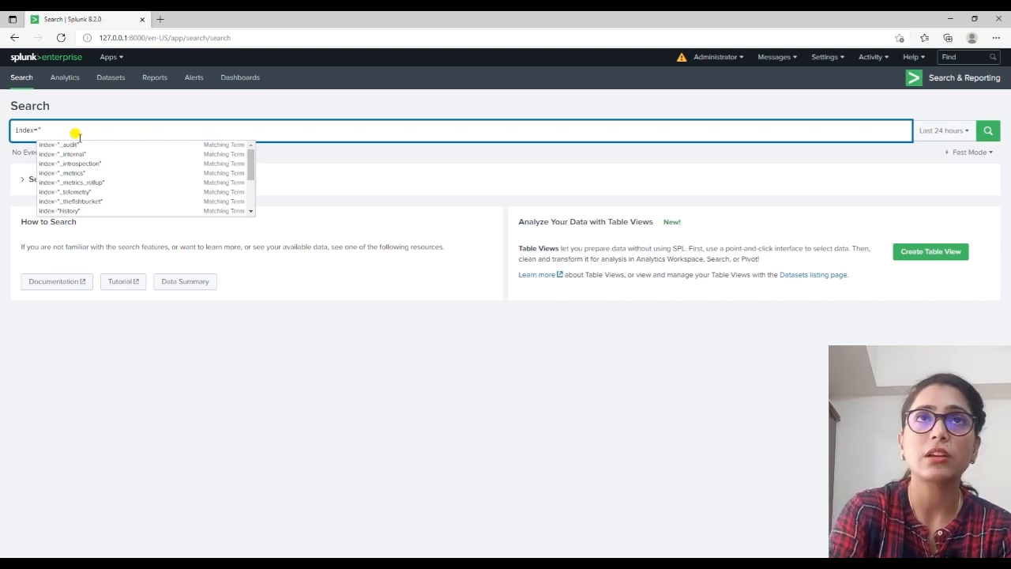
type("_in")
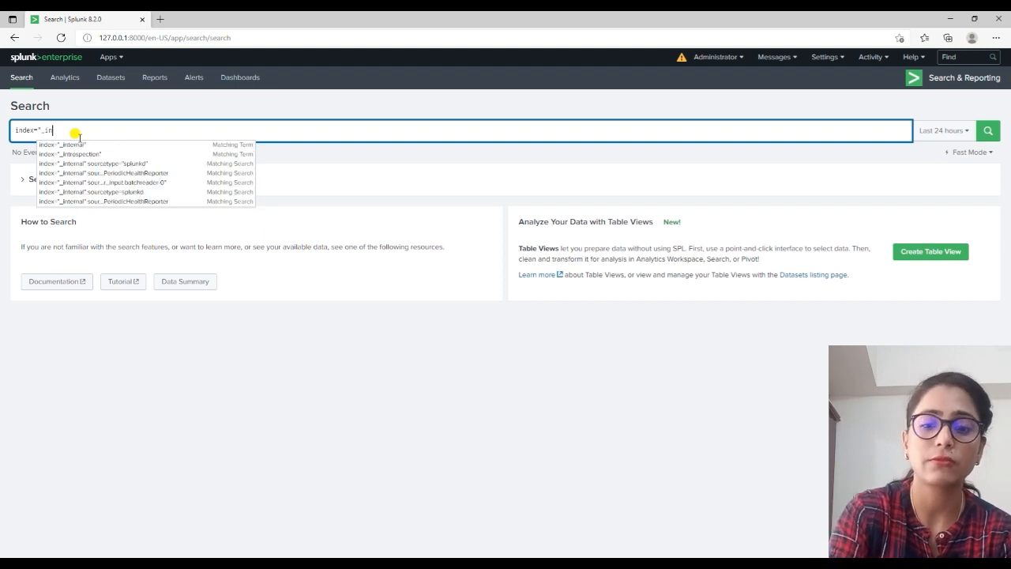
type("ternal")
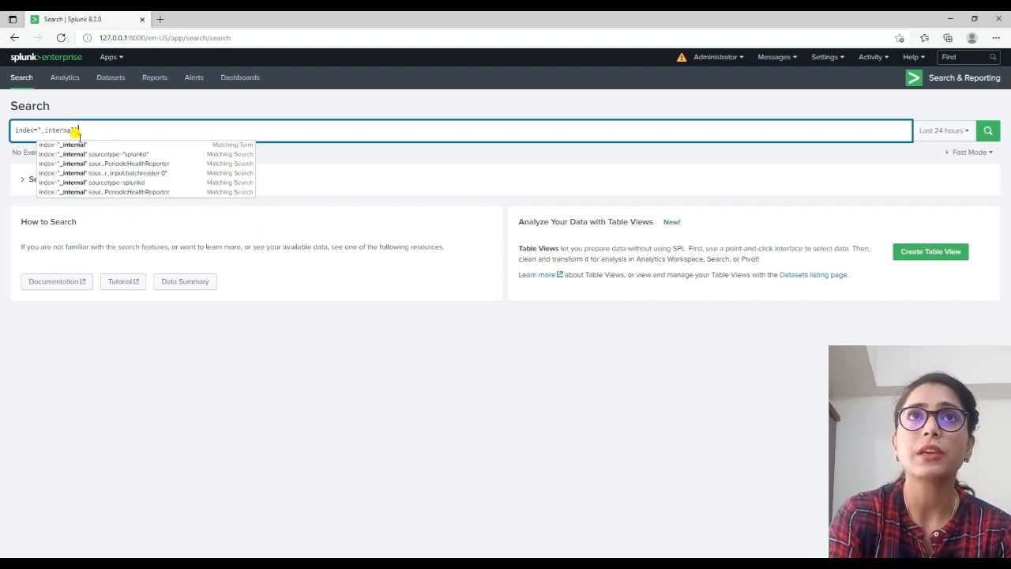
key("Return")
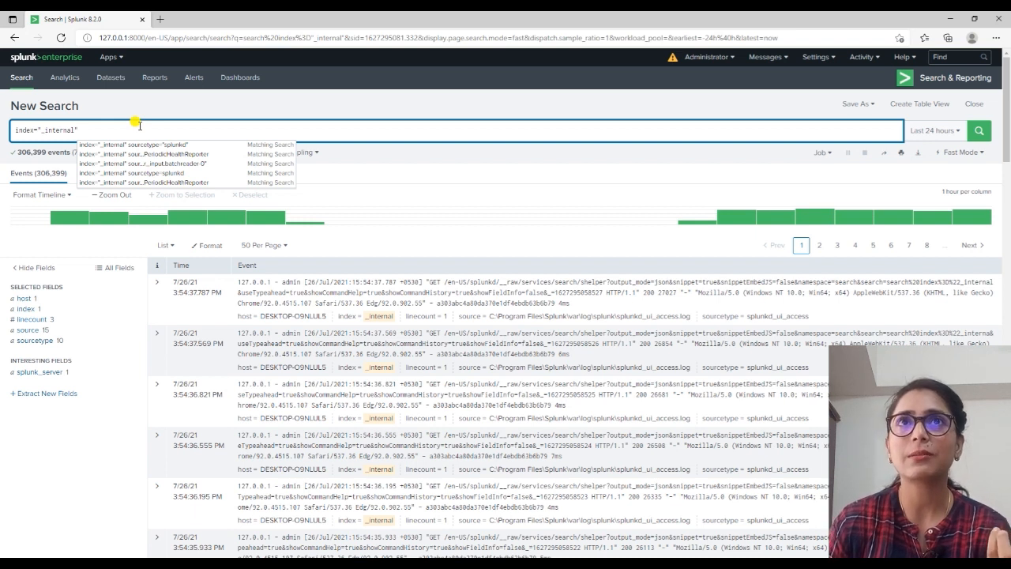
Extend the search with | table _time sourcetype source, run it and view its events
type("|")
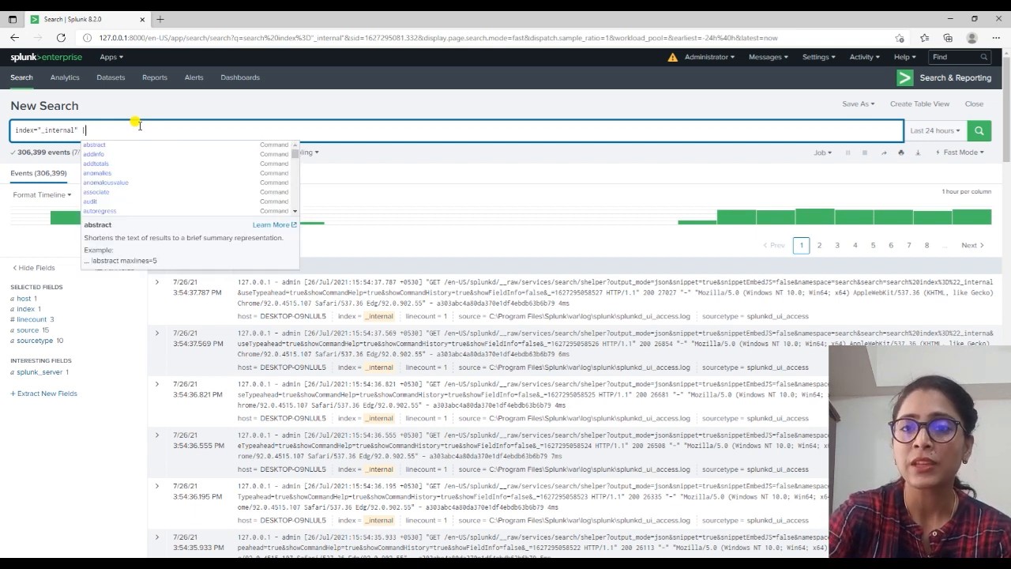
type(" tab")
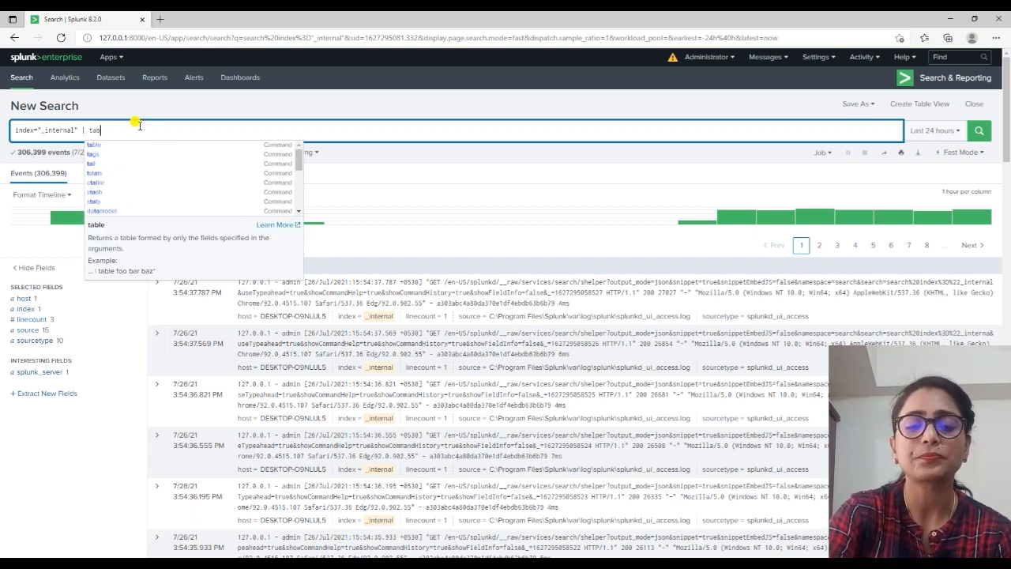
type("le _time")
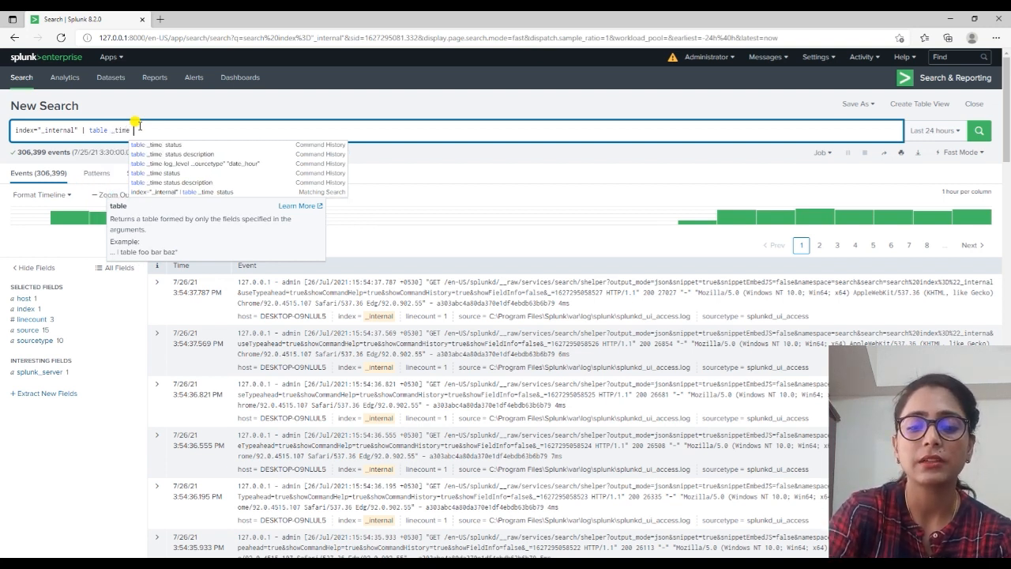
type(" source")
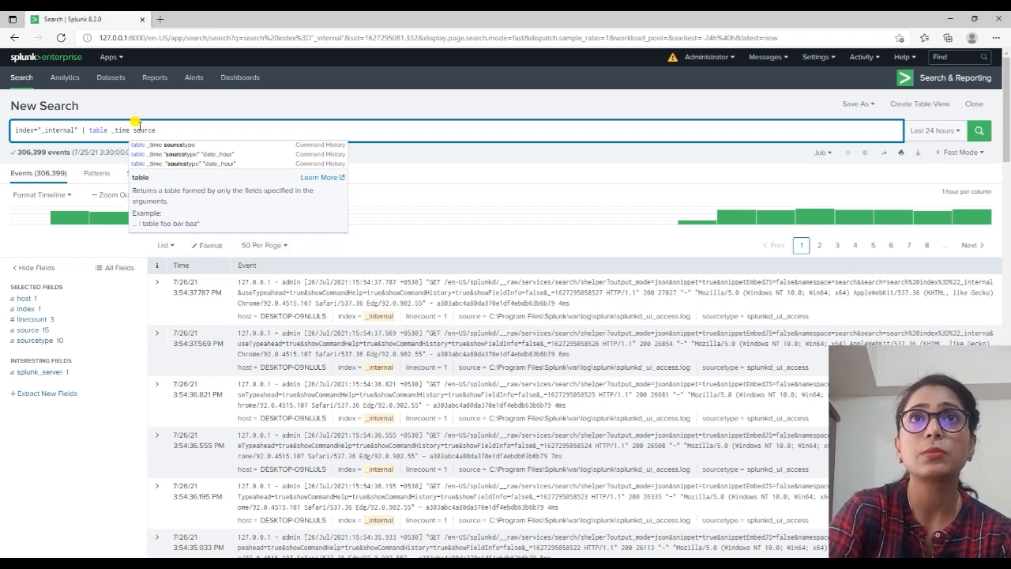
type("type source")
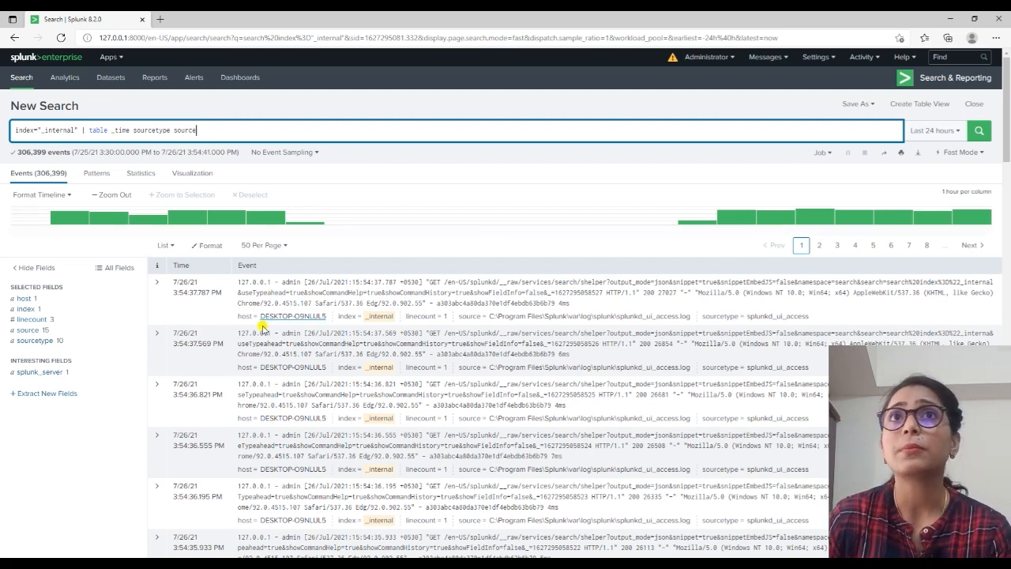
key("Return")
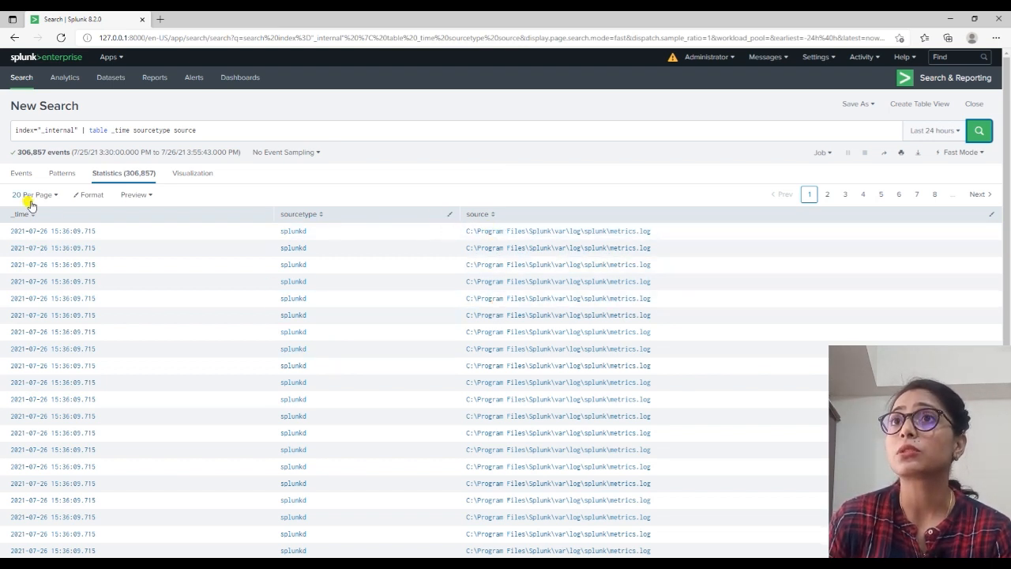
left_click(21, 173)
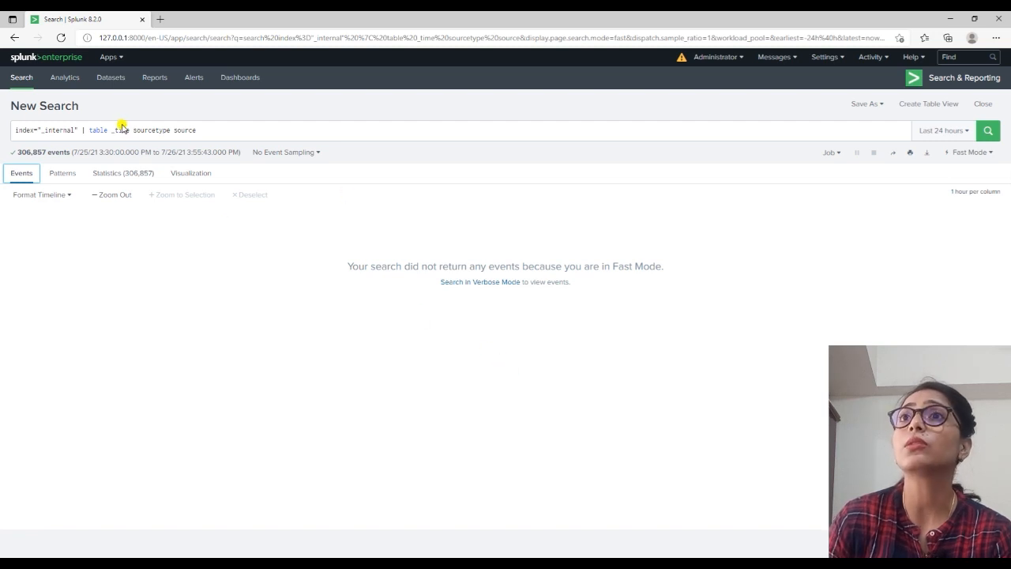
Replace the table command with stats count by action, host | table _time status and run the search
left_click(218, 134)
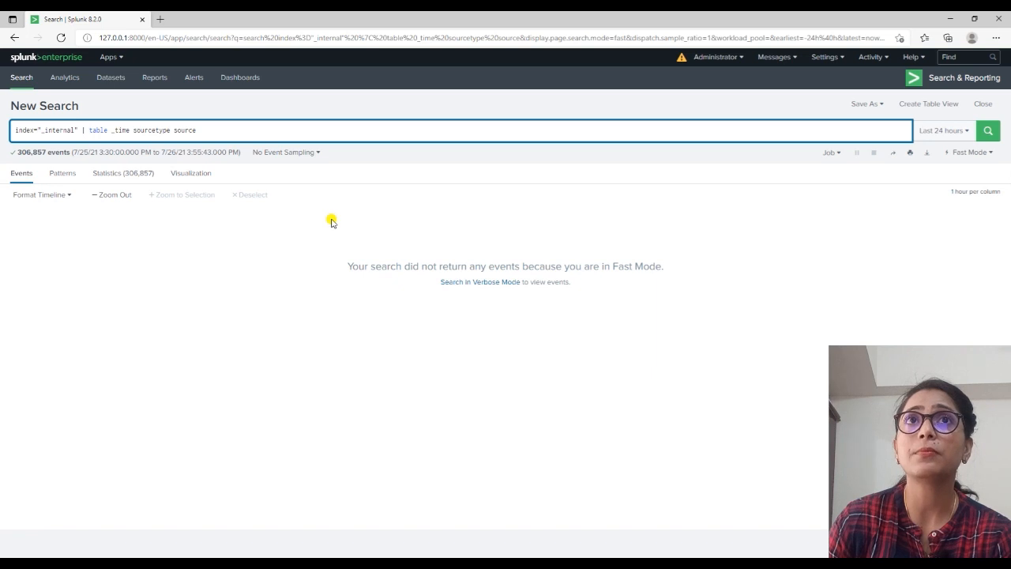
type("stat")
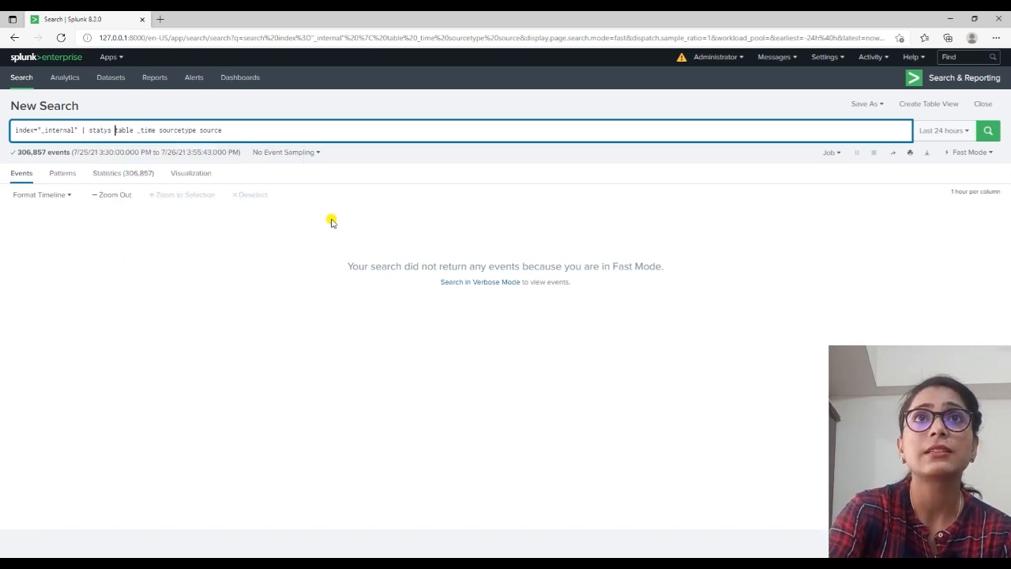
type("s")
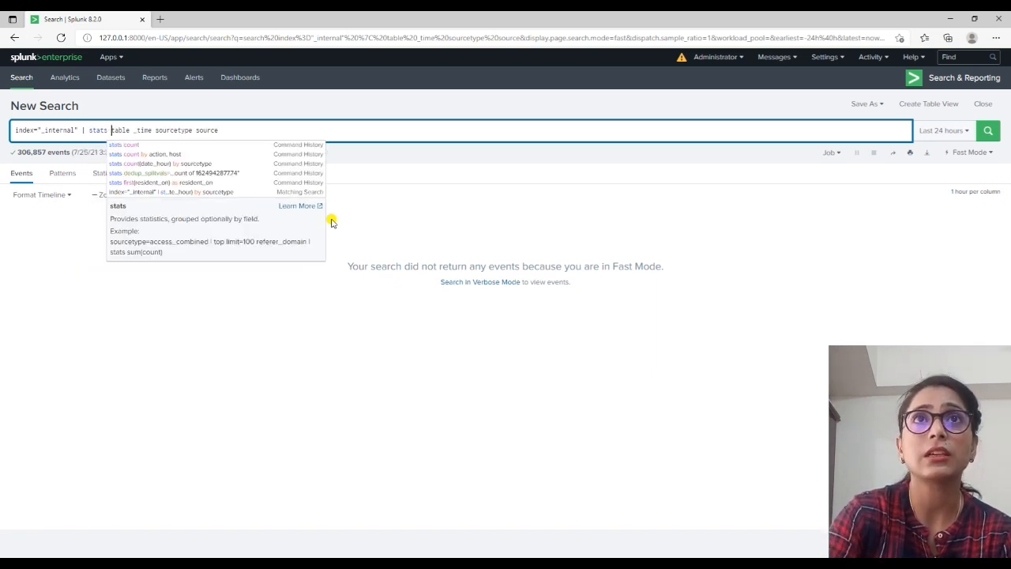
key("Down")
key("Down")
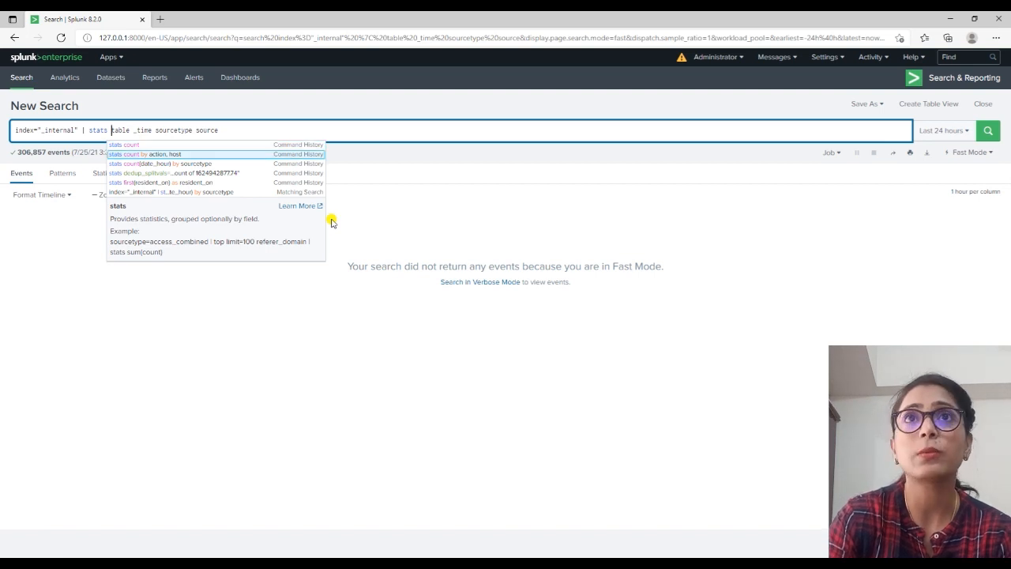
key("Return")
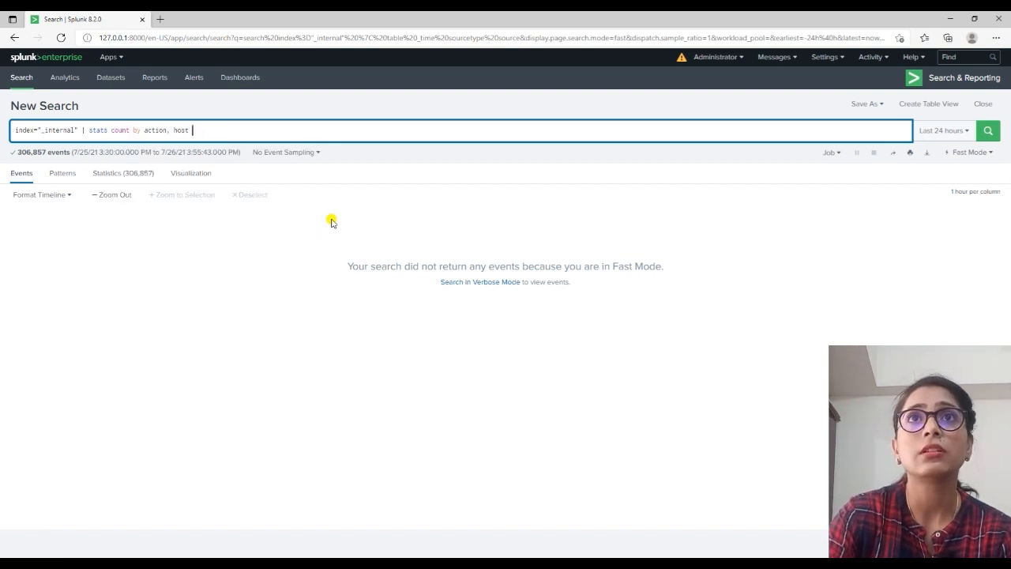
type("|")
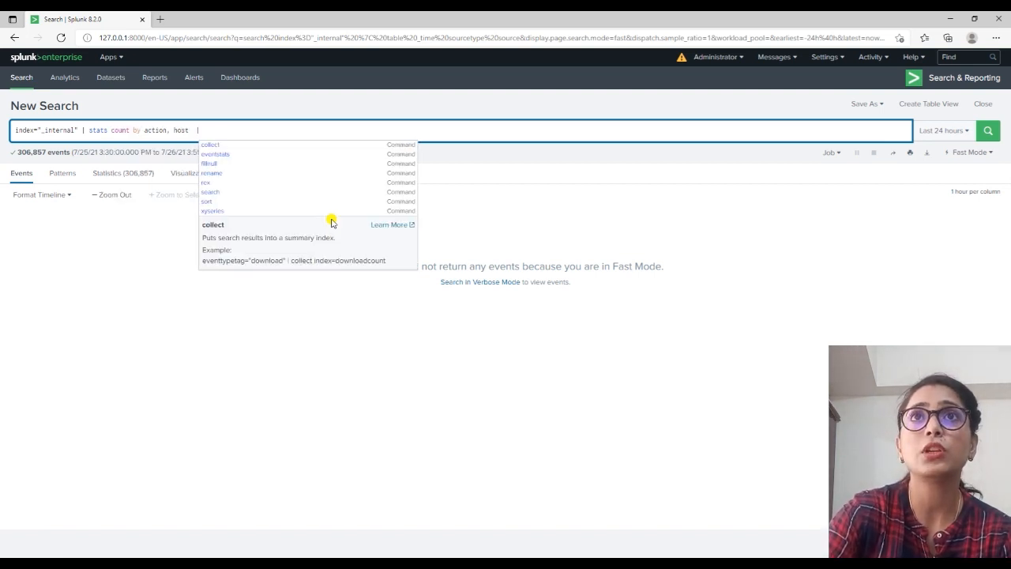
type(" table ")
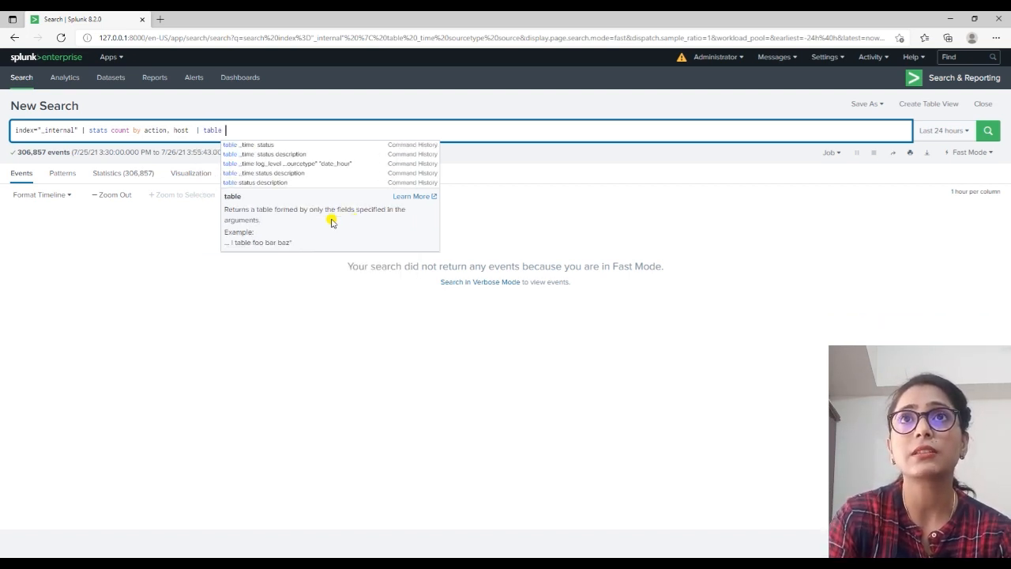
type("_time  status")
left_click(987, 131)
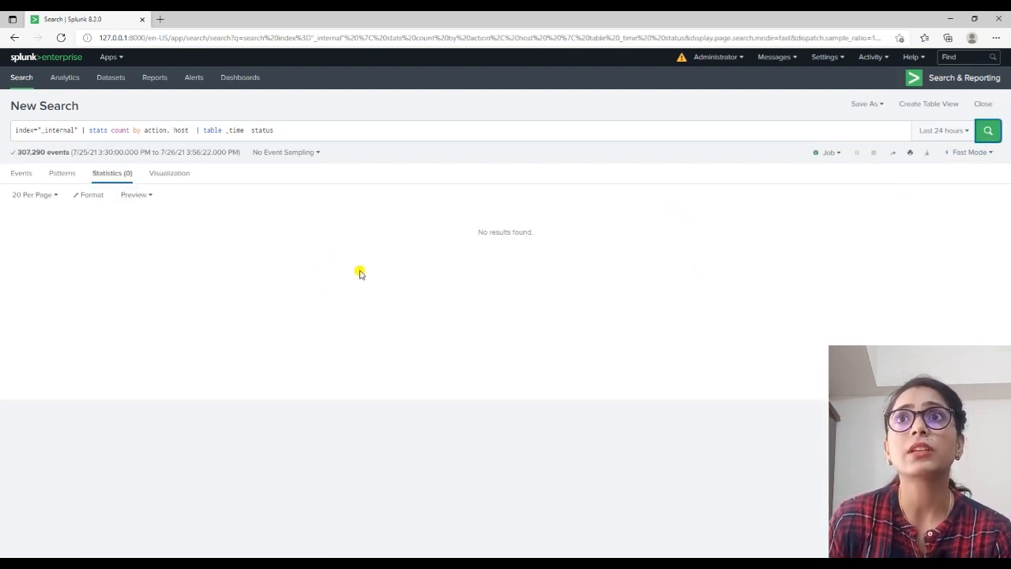
Replace everything after "stats count by" with _time source and run the search
left_click(148, 130)
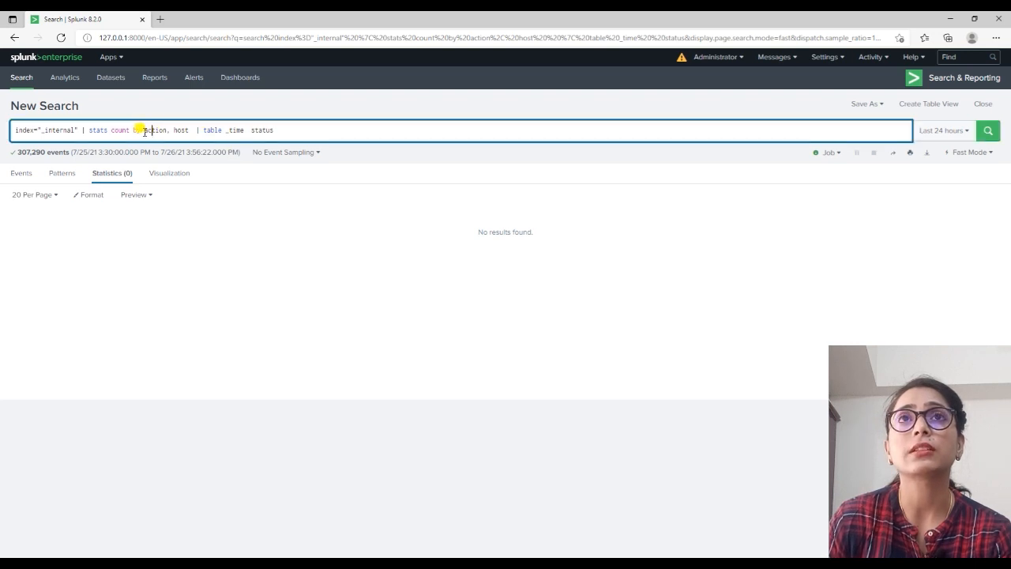
left_click(213, 130)
left_click(226, 131)
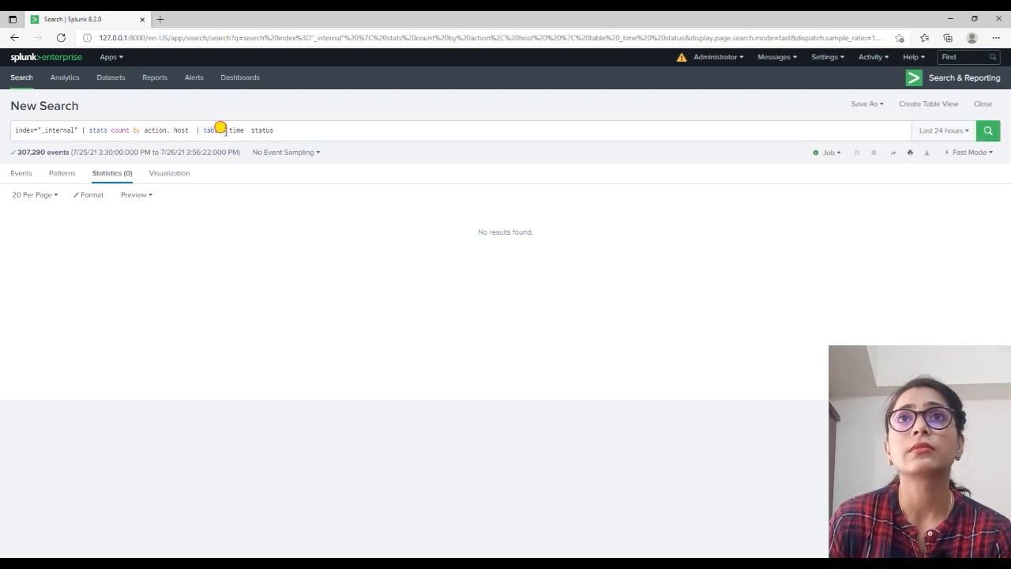
left_click_drag(225, 130, 296, 131)
left_click_drag(145, 130, 324, 133)
key("BackSpace")
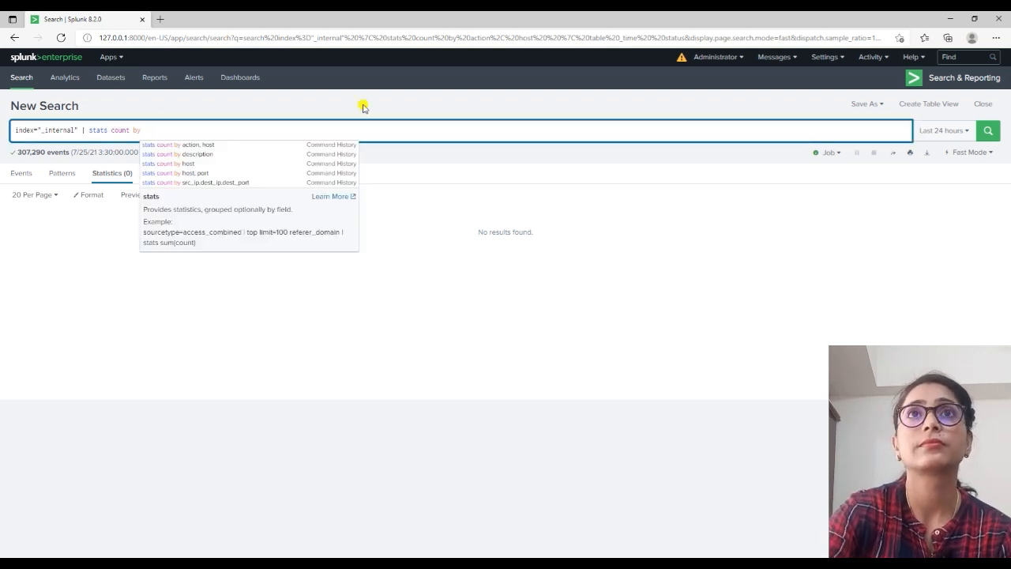
type("_time source")
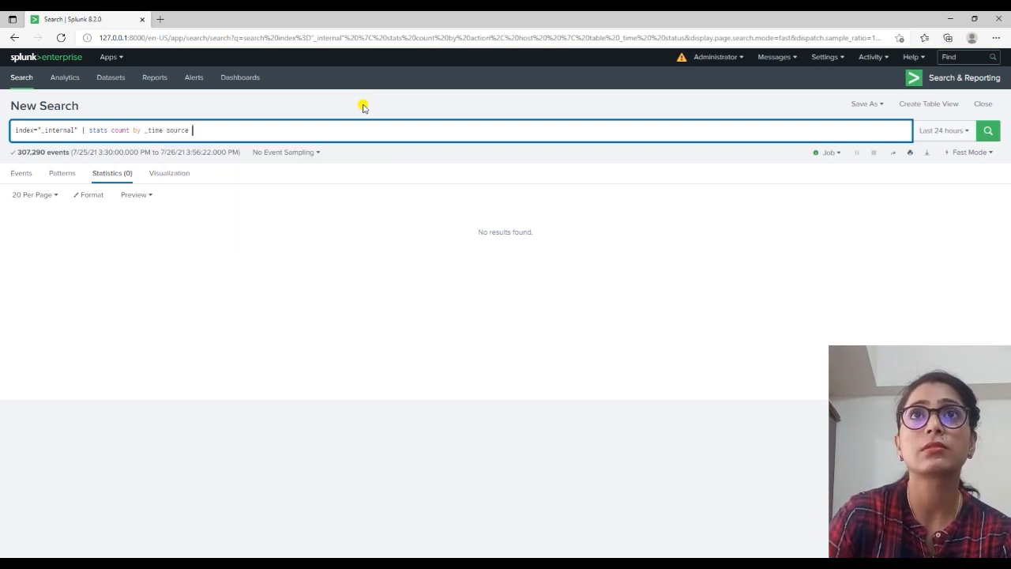
left_click(987, 131)
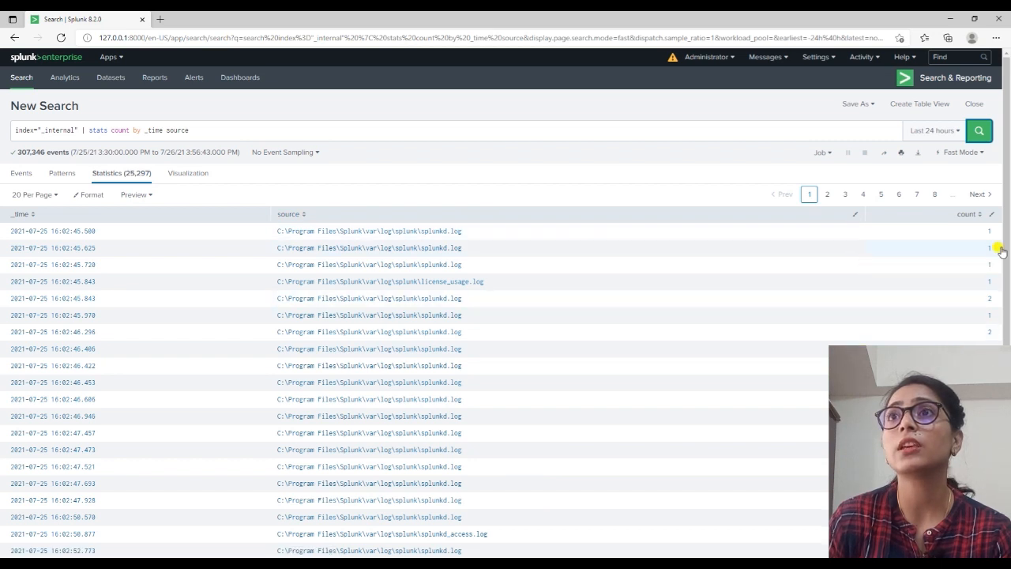
Change the grouping field from source to sourcetype in the stats command and rerun the search
scroll(782, 486, "down", 1)
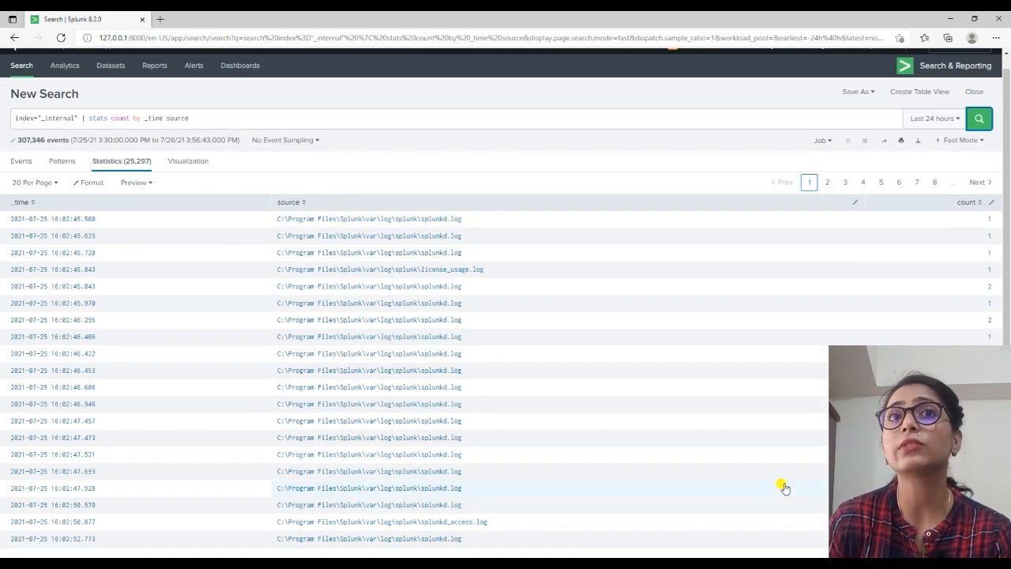
left_click(204, 116)
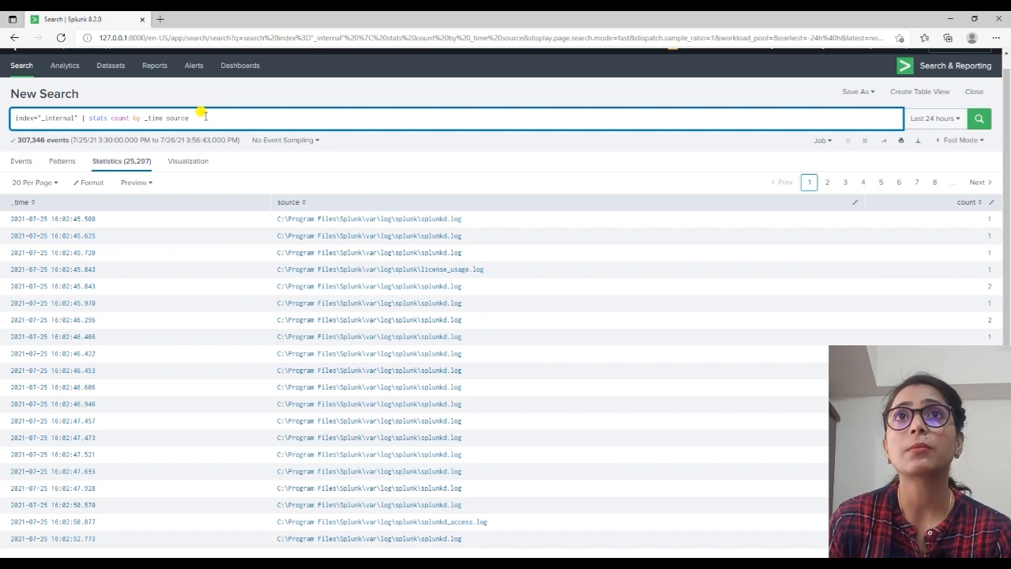
type("type")
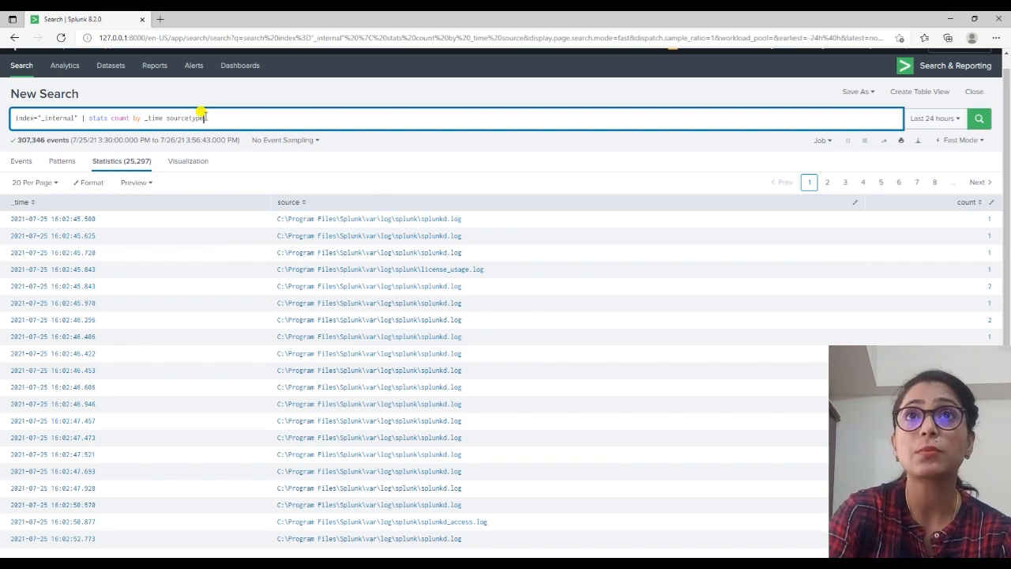
left_click(979, 118)
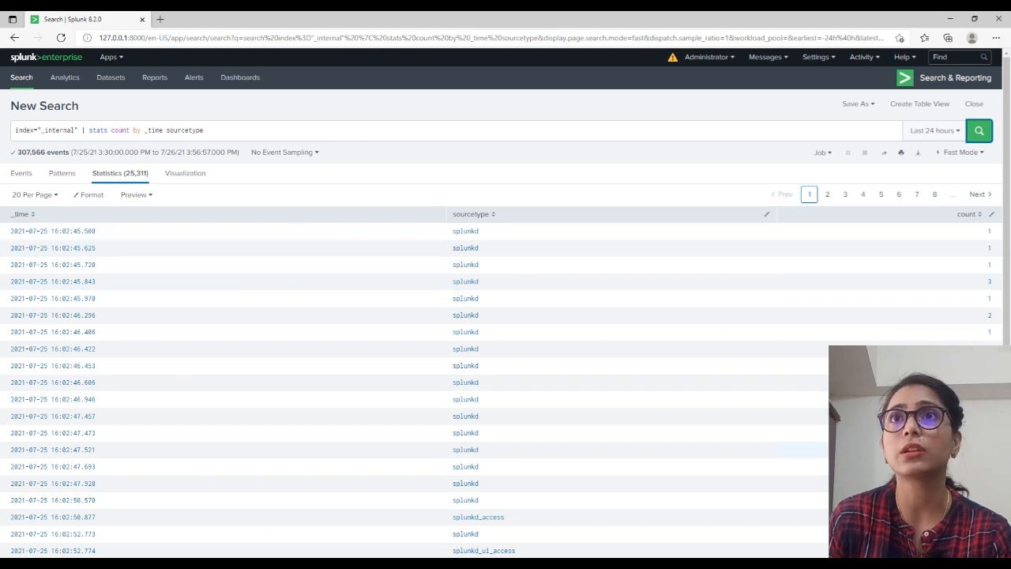
Look over the stats results and show the available options for saving the search
scroll(885, 446, "down", 1)
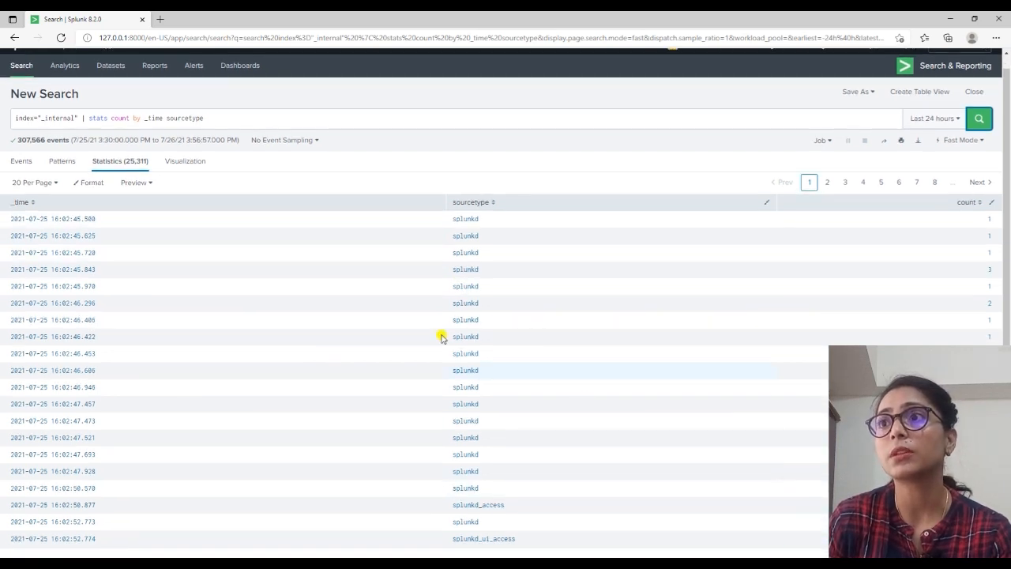
left_click(226, 123)
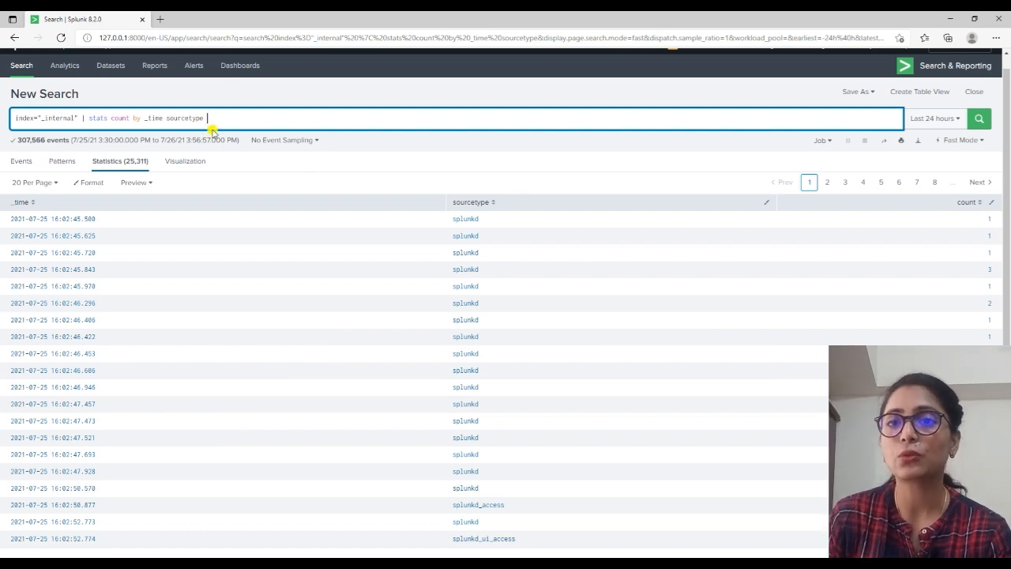
left_click(867, 92)
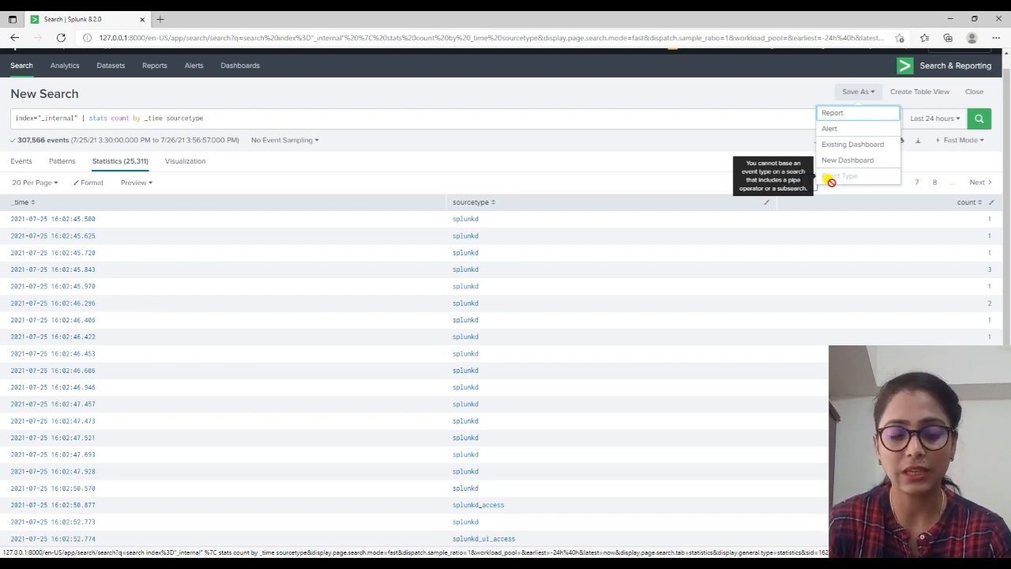
key("alt+Tab")
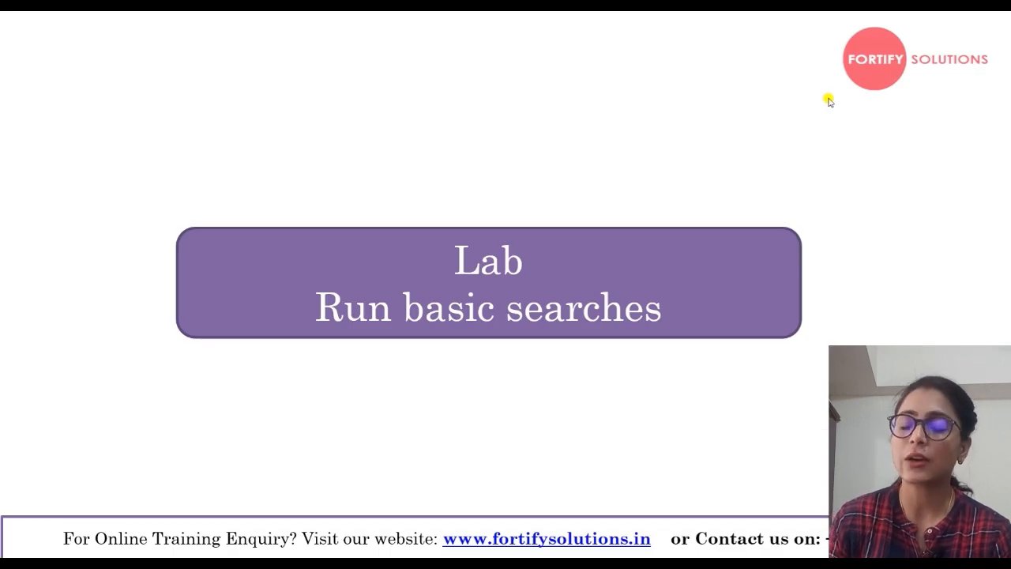
key("ctrl+p")
mouse_move(688, 235)
left_mouse_down()
mouse_move(698, 313)
mouse_move(678, 338)
left_mouse_up()
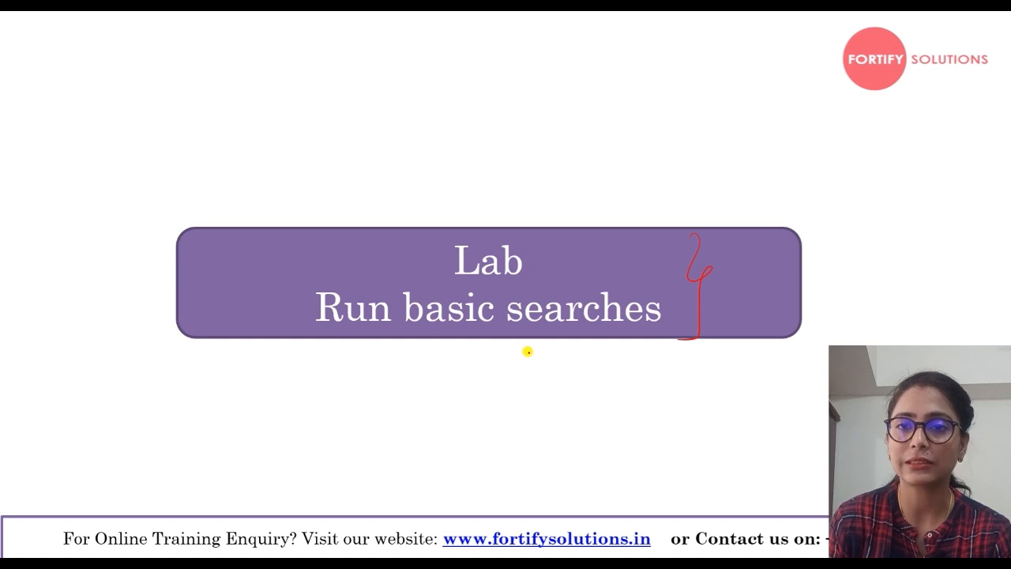
key("alt")
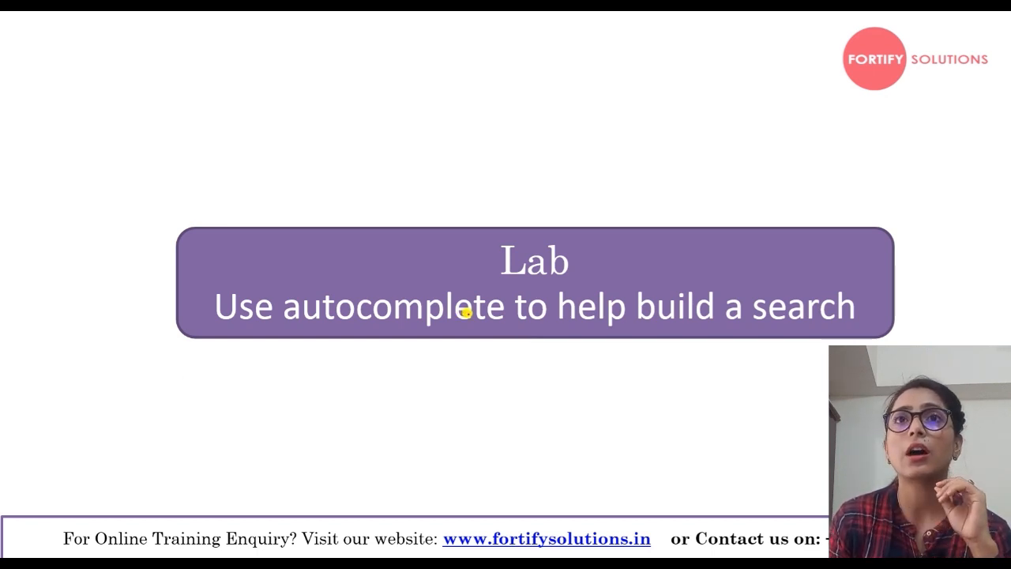
left_click_drag(391, 326, 816, 316)
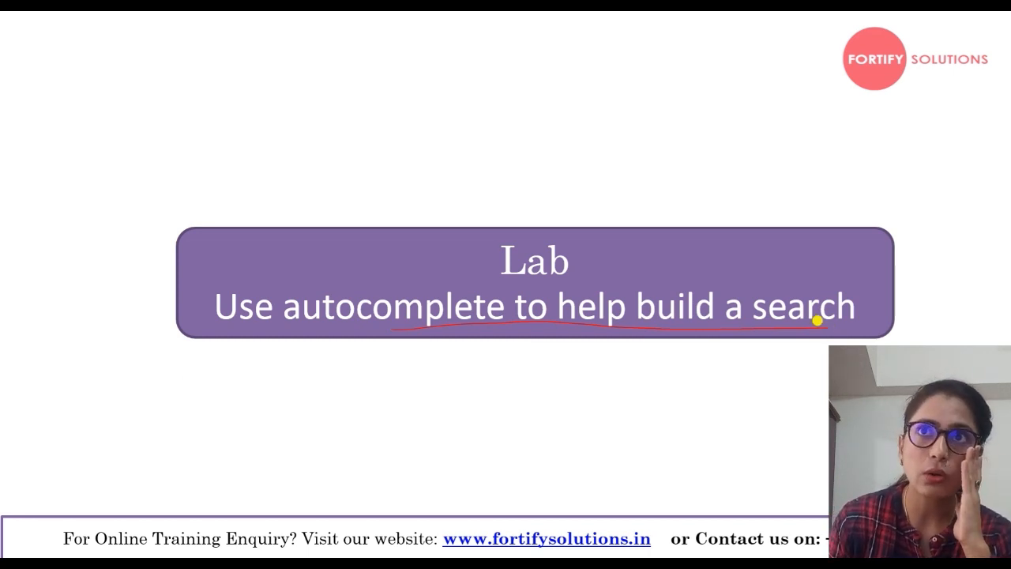
key("alt+Tab")
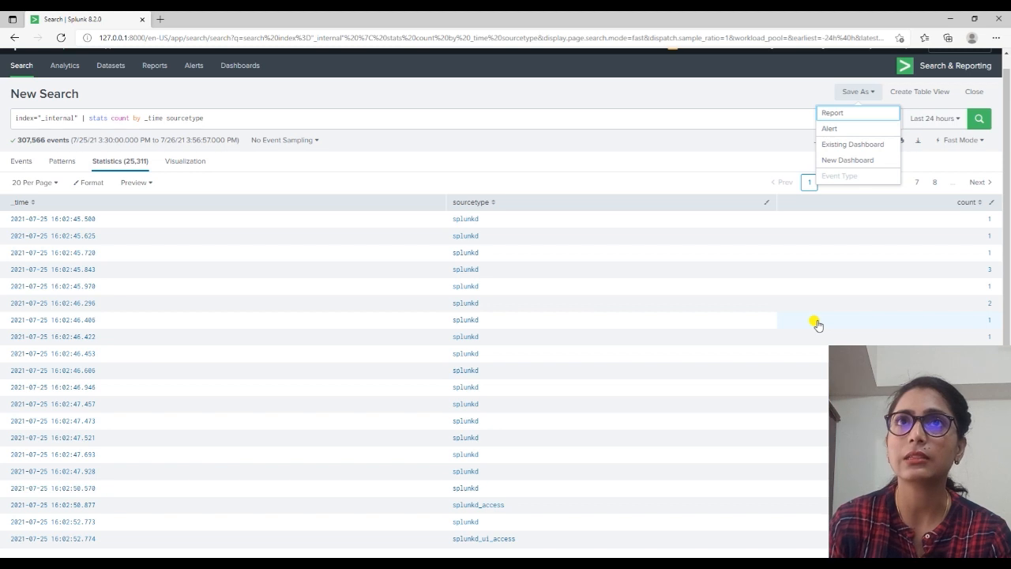
Clear the entire stats count query from the search bar
left_click(11, 118)
left_click_drag(15, 121, 219, 125)
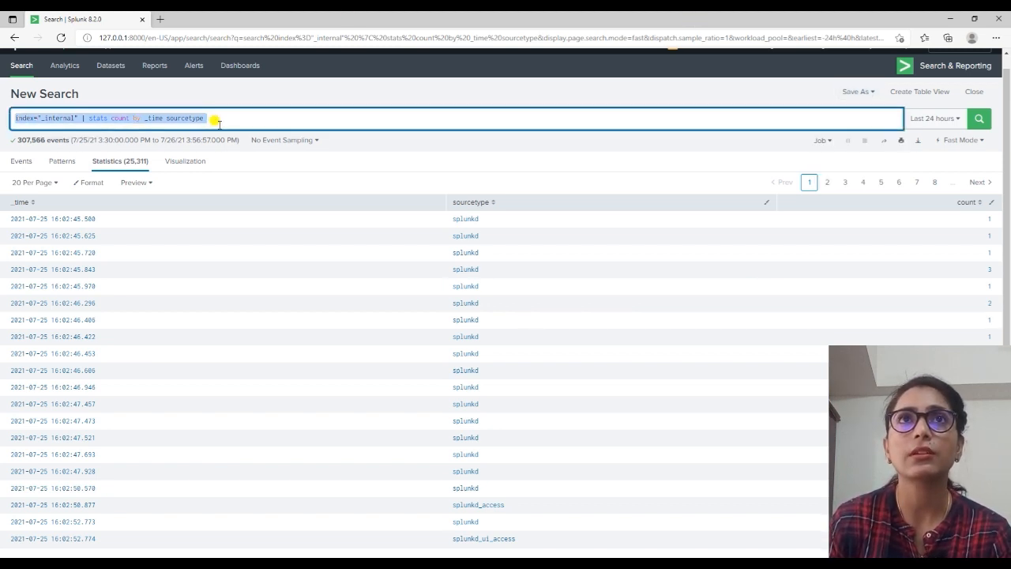
key("BackSpace")
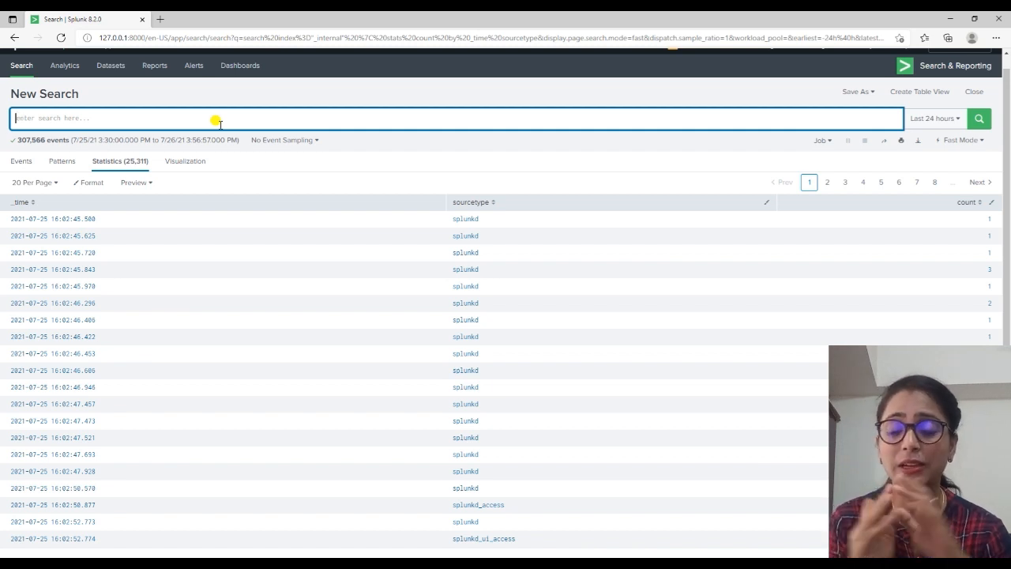
type("index")
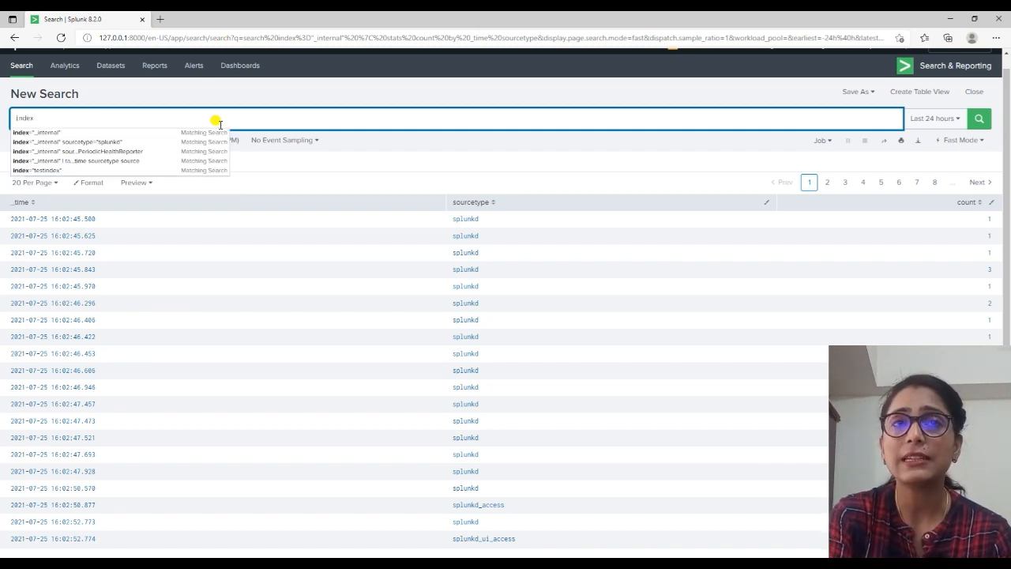
type("=")
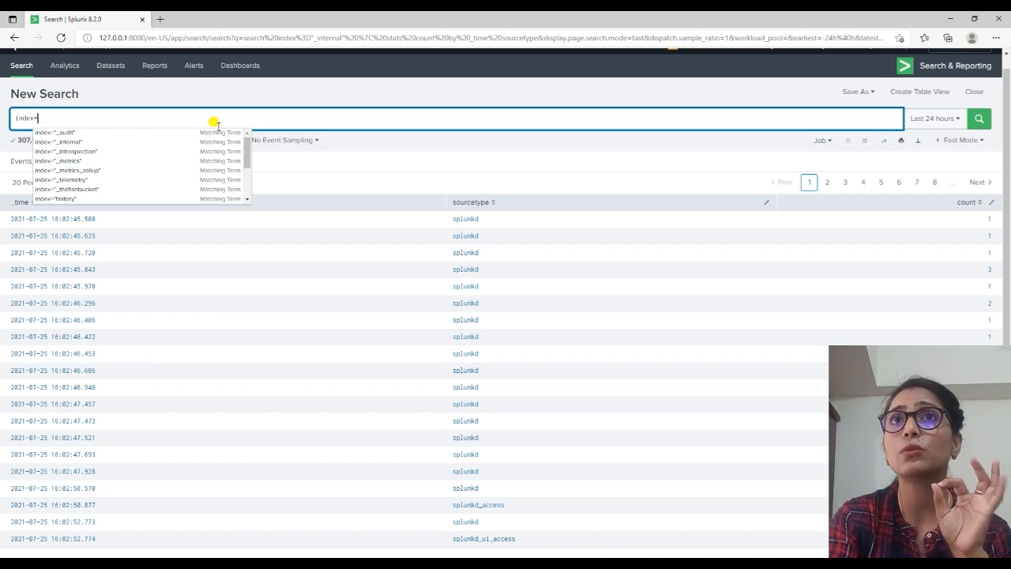
left_click(248, 150)
left_click(118, 110)
left_click(115, 116)
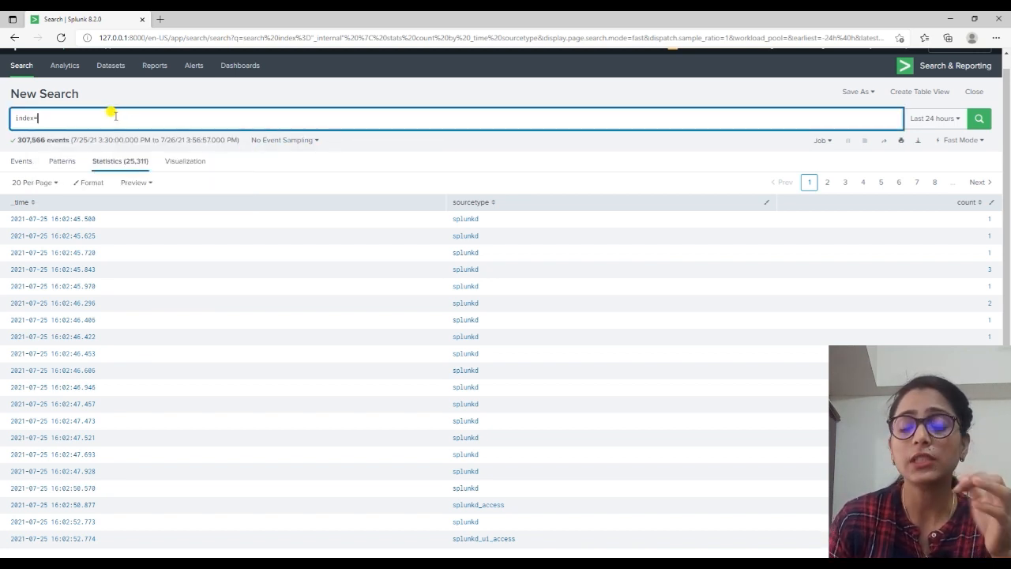
key("BackSpace")
key("BackSpace")
key("BackSpace")
key("BackSpace")
key("BackSpace")
key("BackSpace")
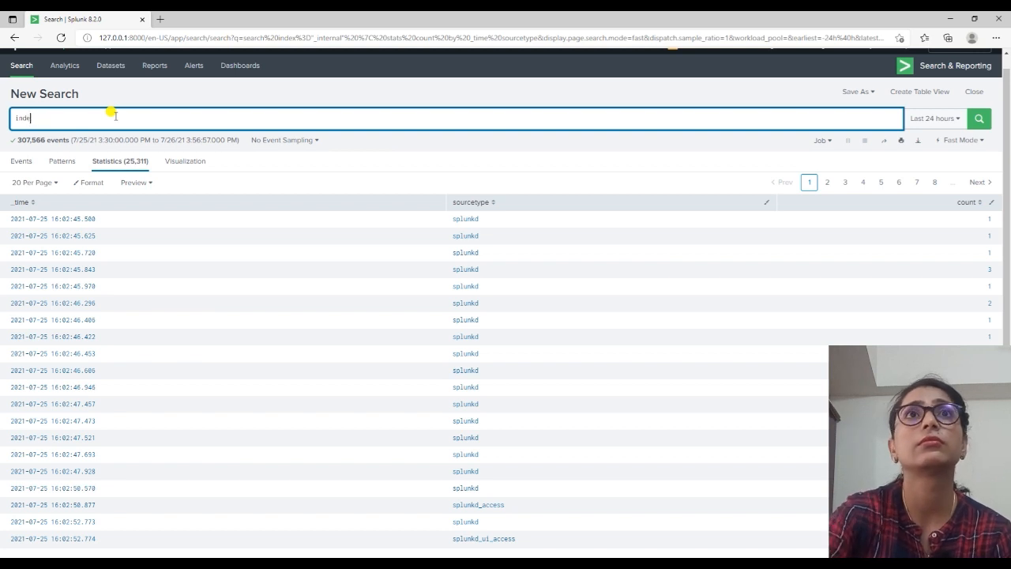
Enter index= and accept the suggested term index="_internal", then run the search
type("index=")
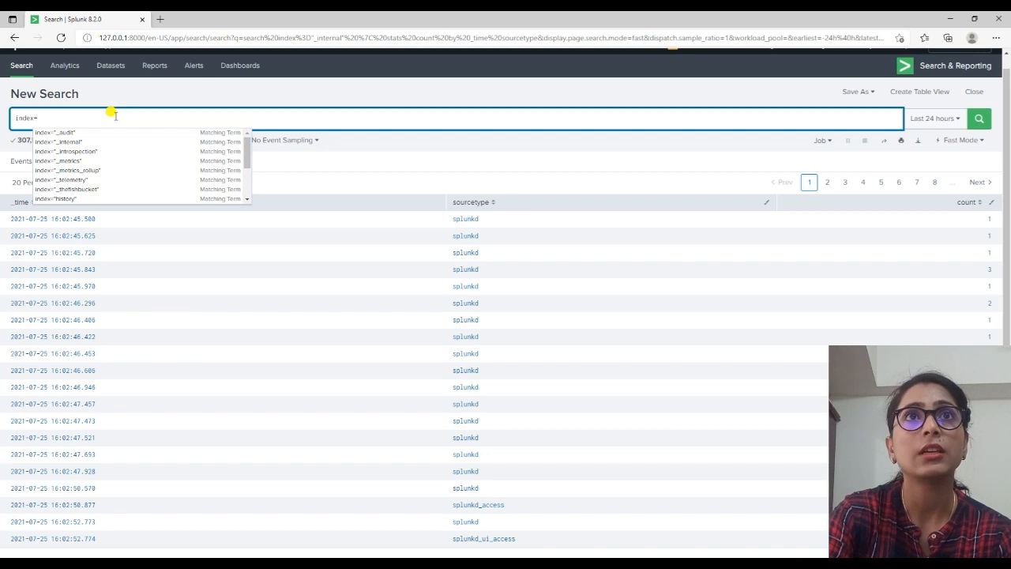
left_click(59, 142)
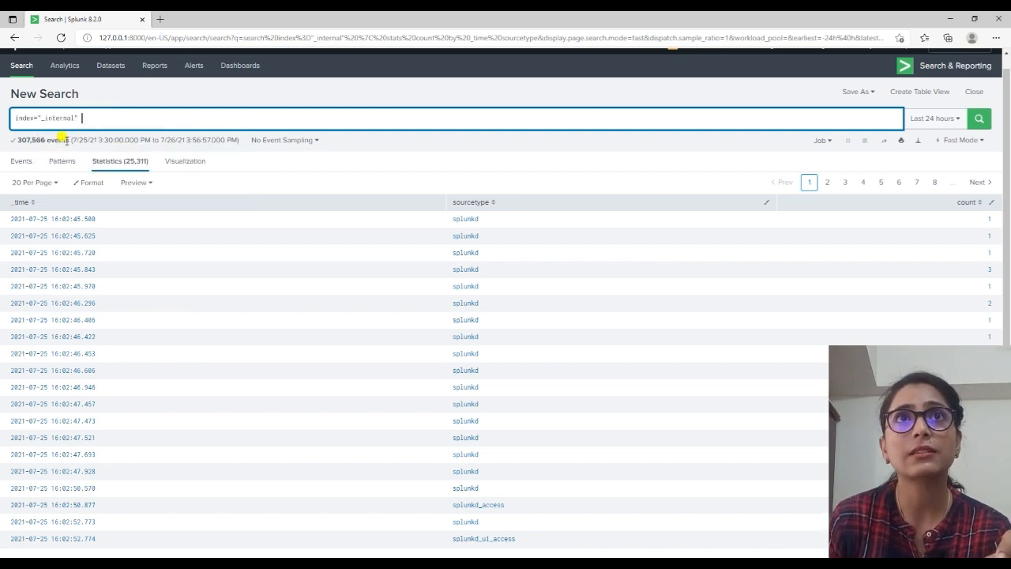
left_click(976, 119)
Add the suggested filter sourcetype="mongod" to the index="_internal" query and run the search
left_click(137, 128)
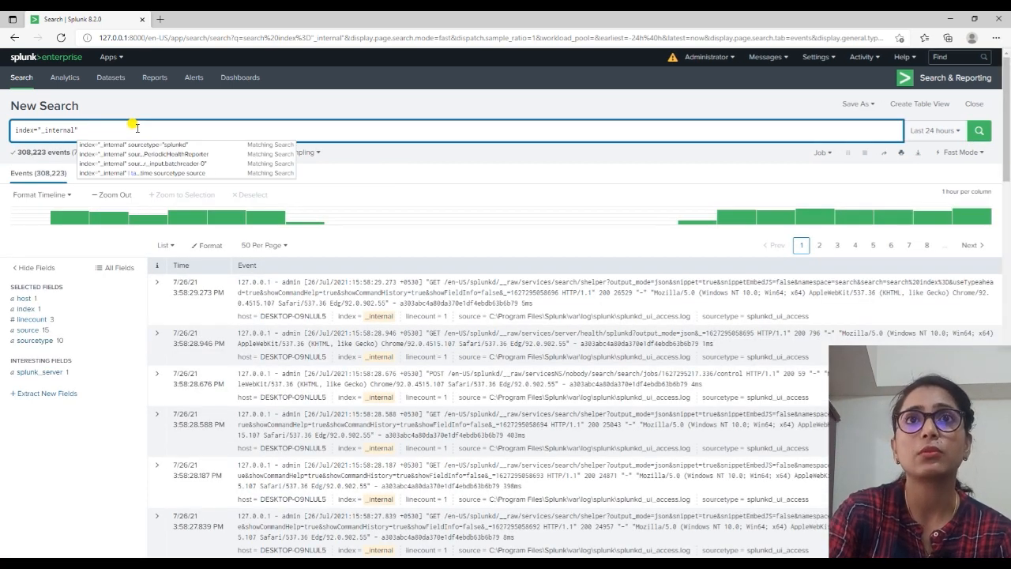
type("sour")
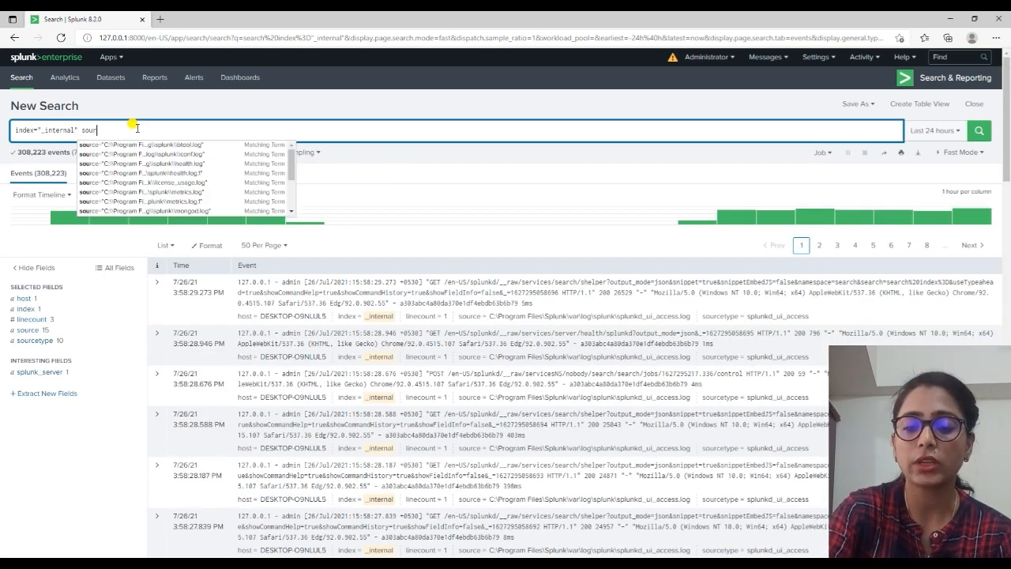
type("cetyp")
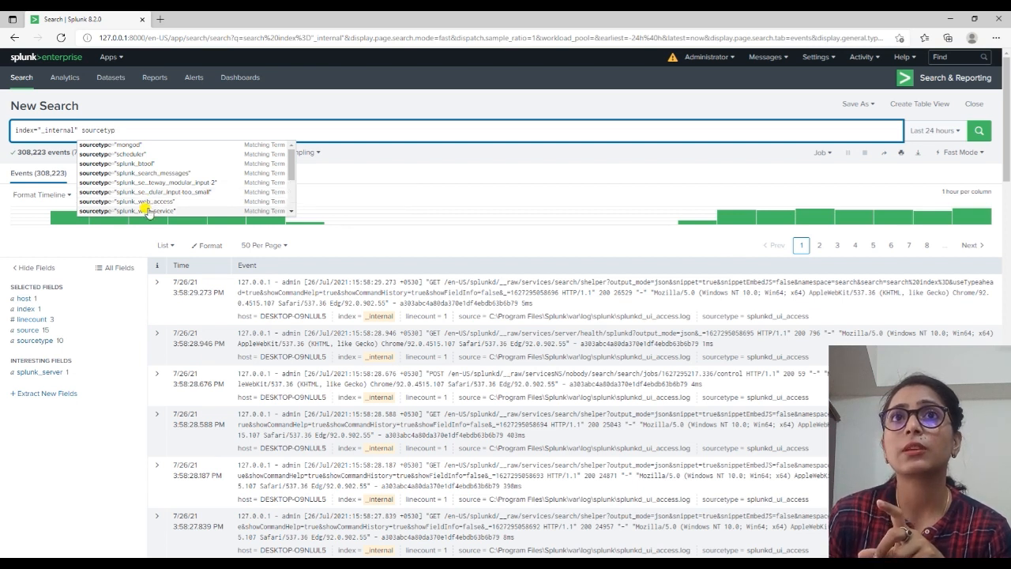
left_click(132, 147)
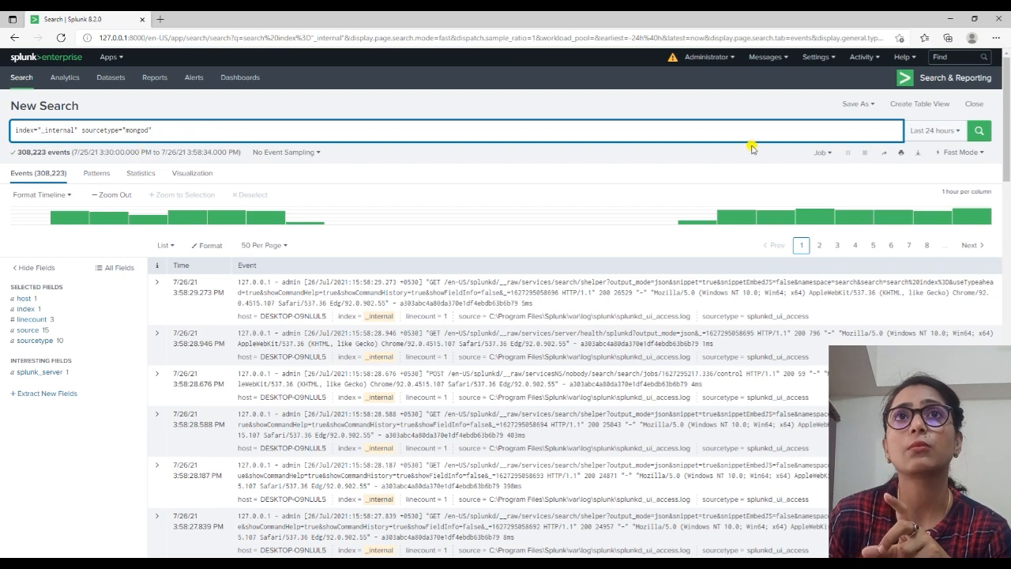
left_click(981, 132)
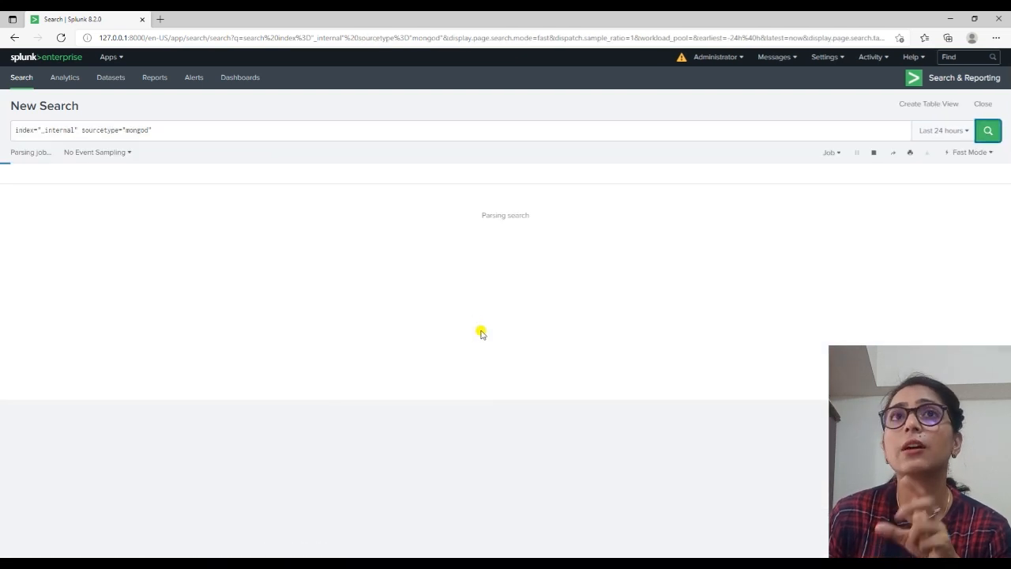
Replace the sourcetype="mongod" filter with | table _time sourcetype
left_click_drag(155, 130, 82, 133)
key("BackSpace")
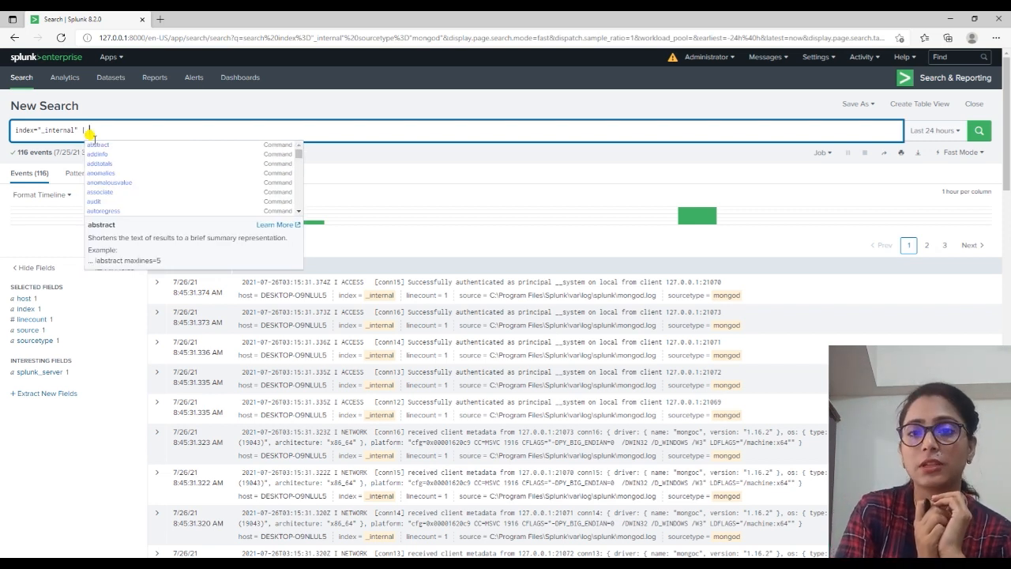
type("table")
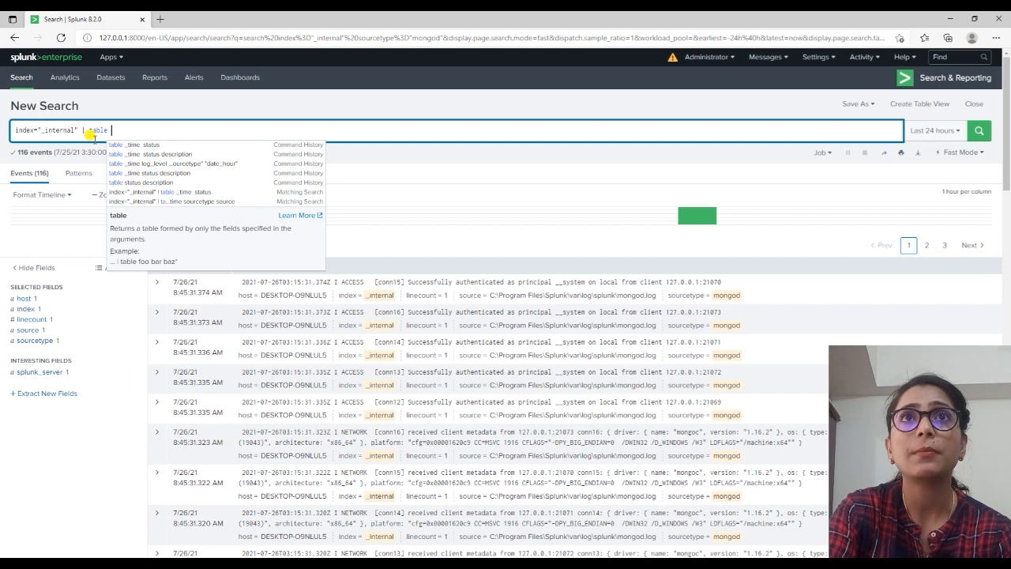
type("_")
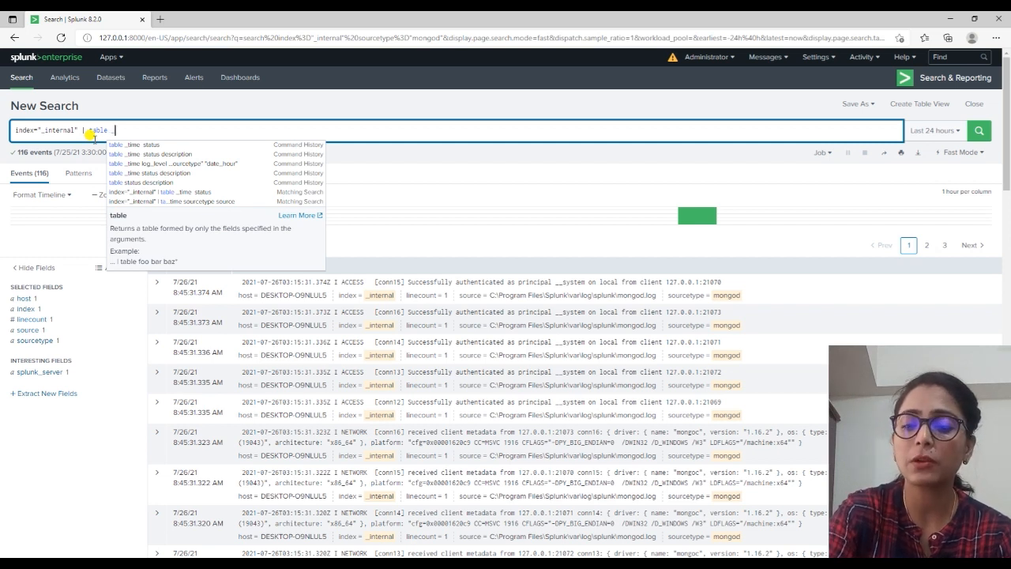
type("ti")
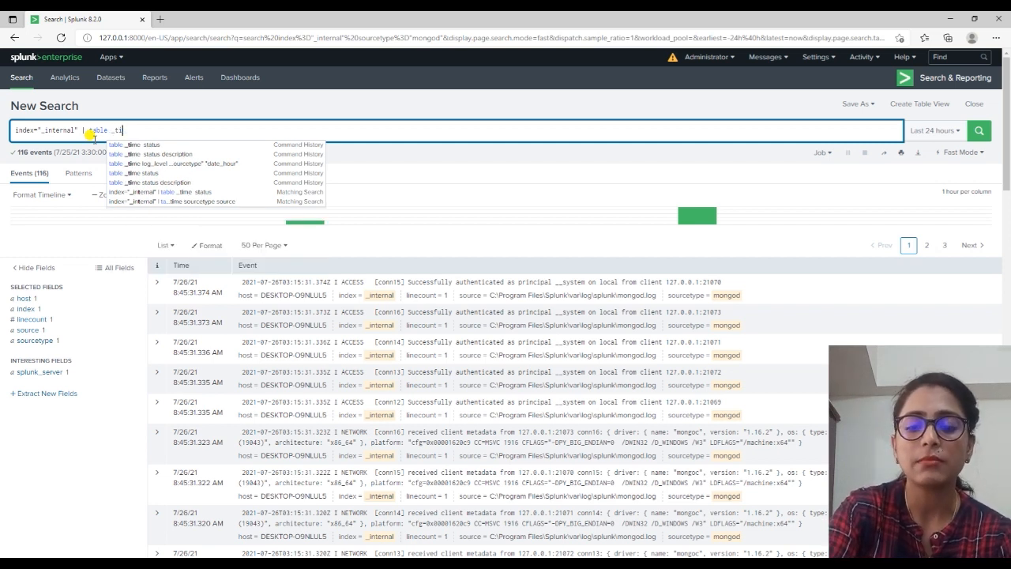
type("me s")
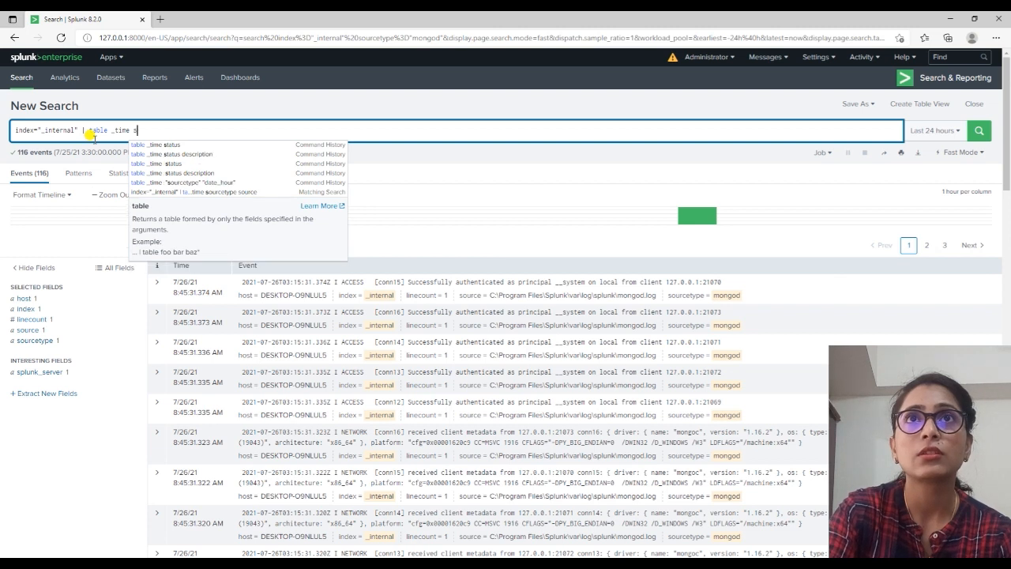
type("ourv")
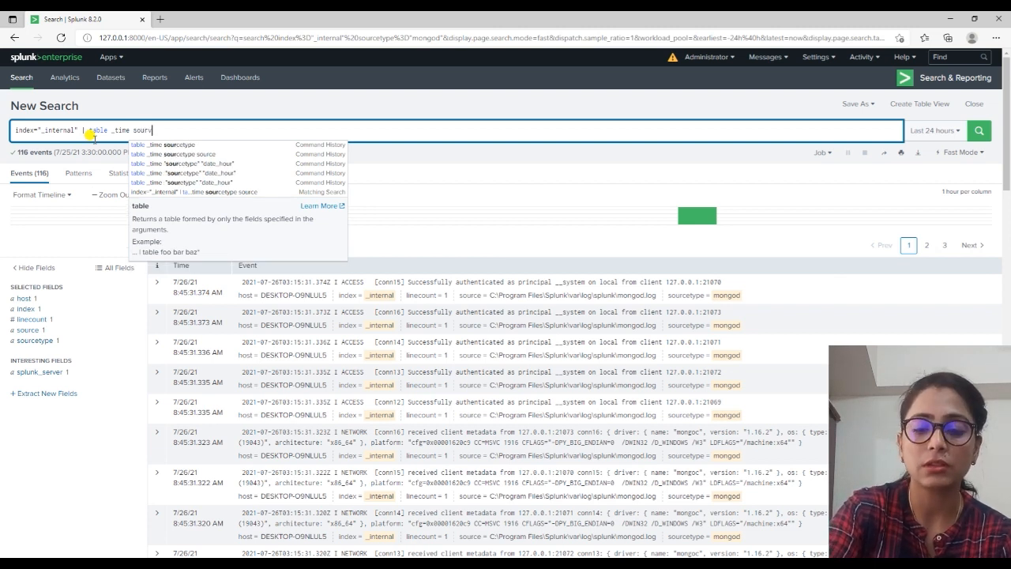
key("BackSpace")
type("cetype")
left_click_drag(109, 135, 82, 134)
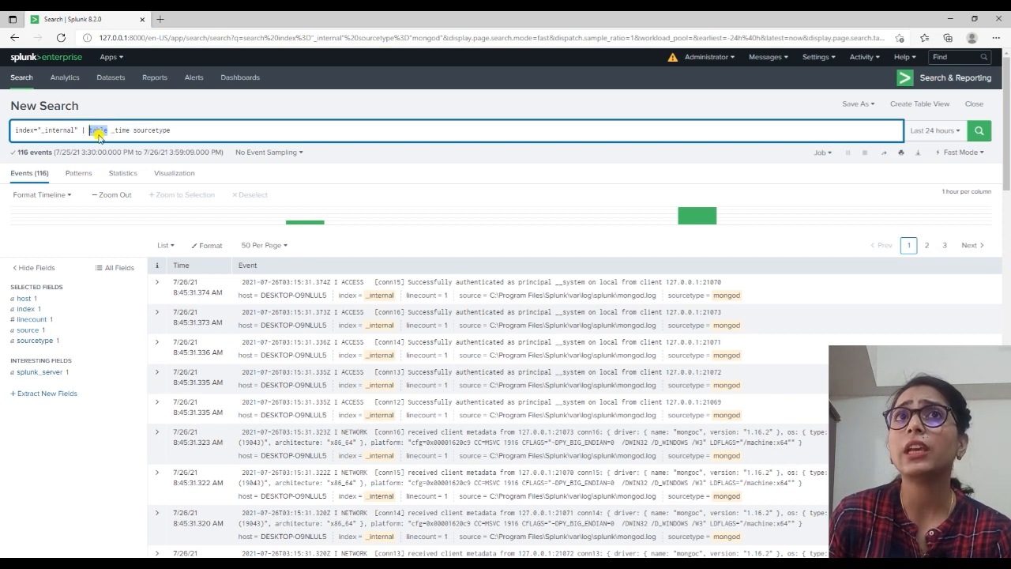
Append | stats count by _time sourcetype to the query, building it from the suggested stats commands
left_click(181, 131)
type("| st")
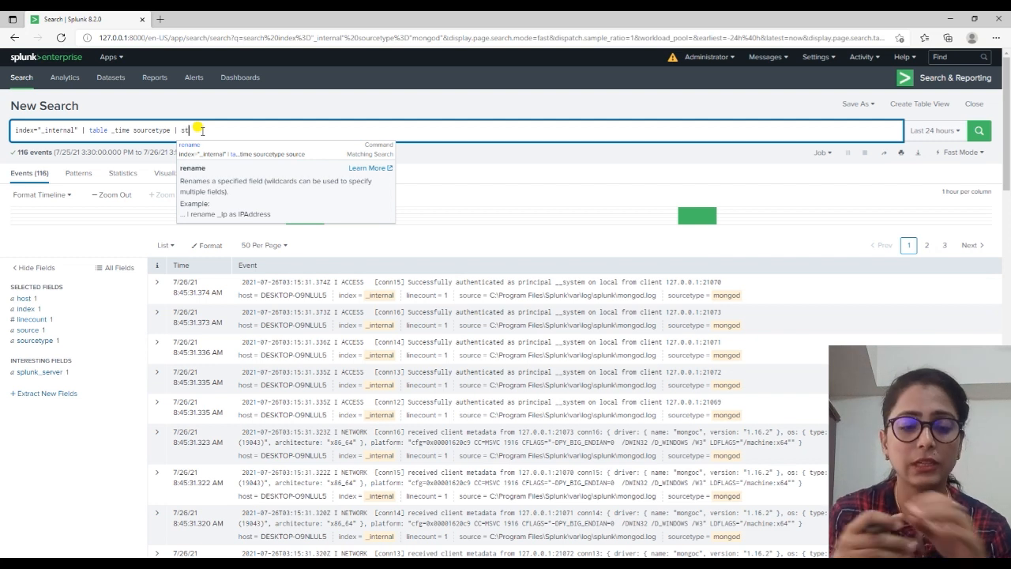
type("ats")
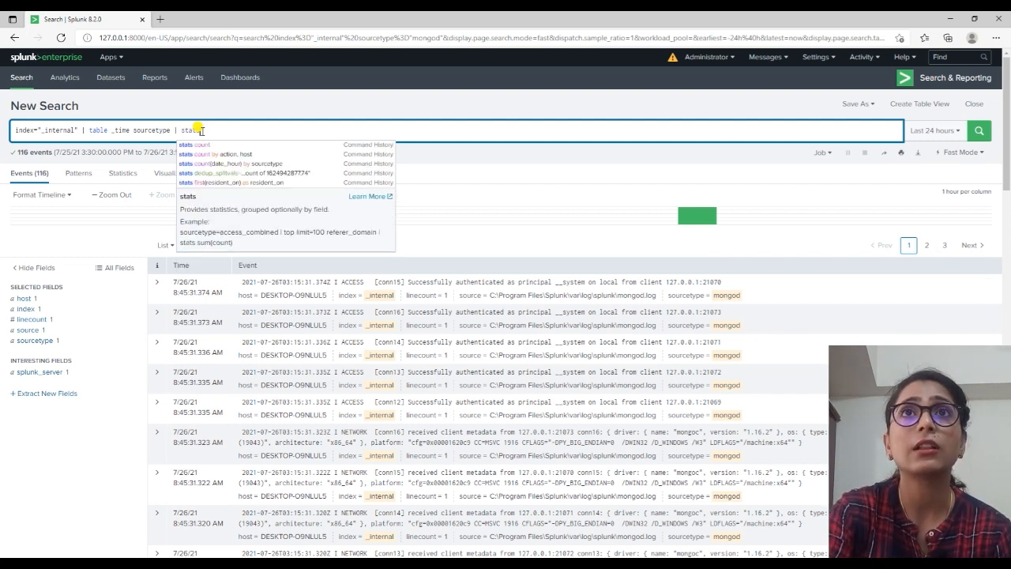
key("Down")
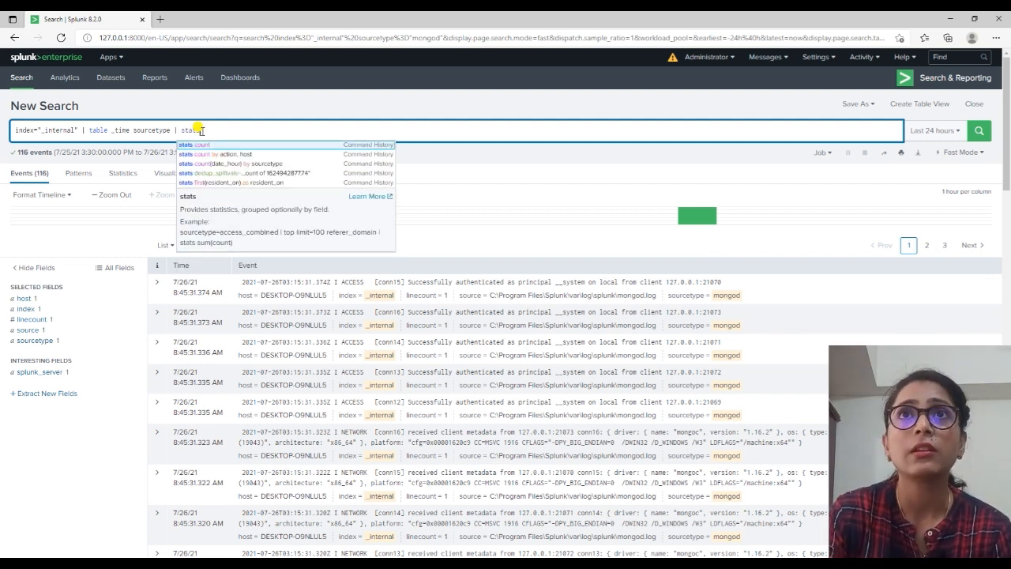
key("Return")
type("by")
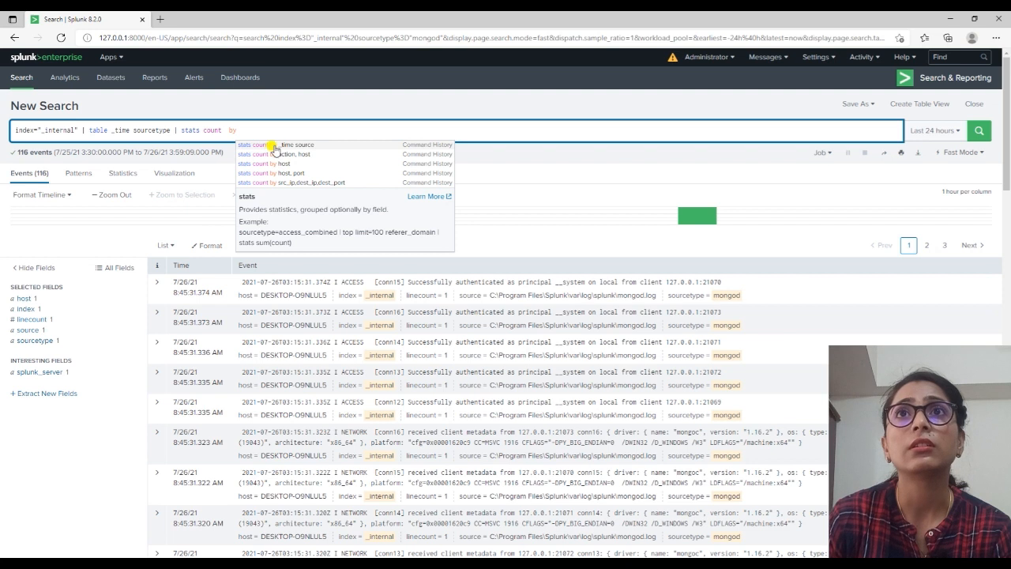
left_click(273, 145)
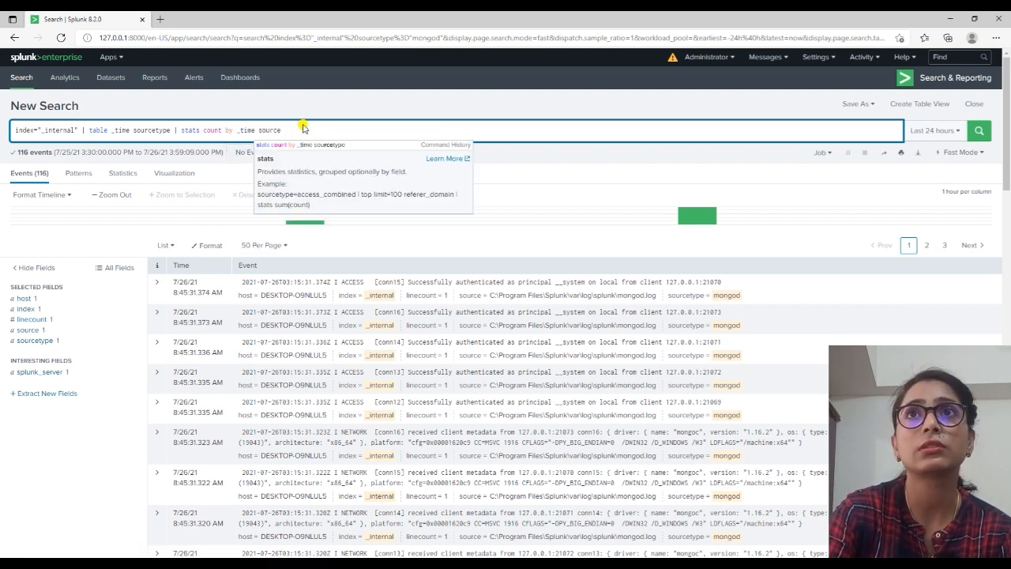
type("type")
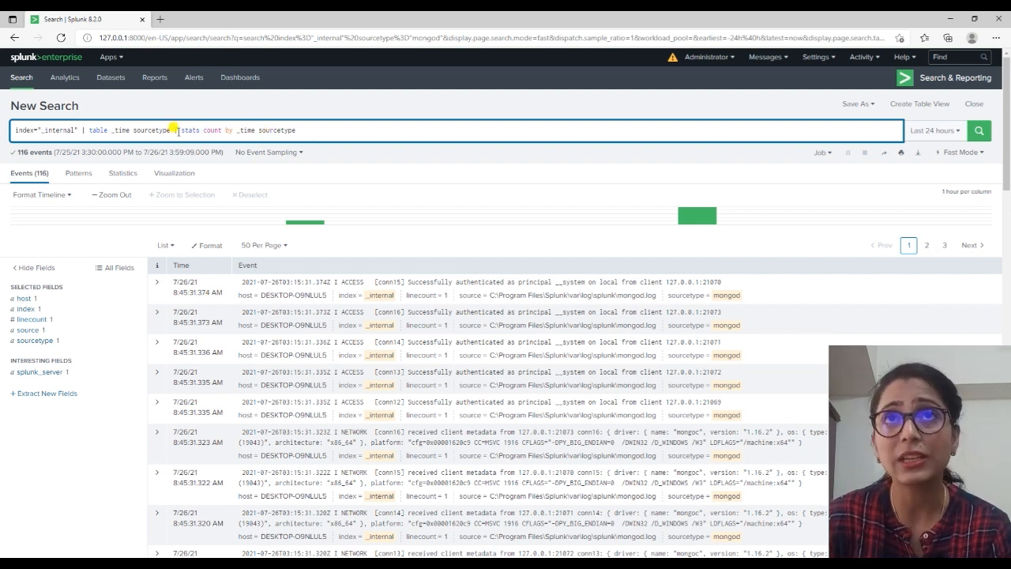
Remove the pipe between the table command and the stats command
key("BackSpace")
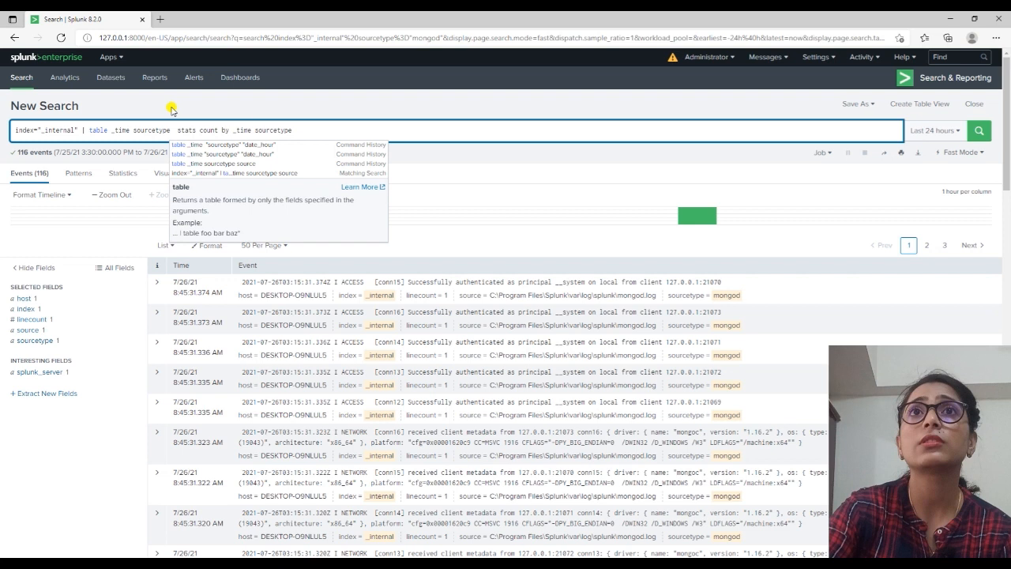
Insert a pipe between the table _time sourcetype command and the stats count by _time sourcetype command
left_click(439, 127)
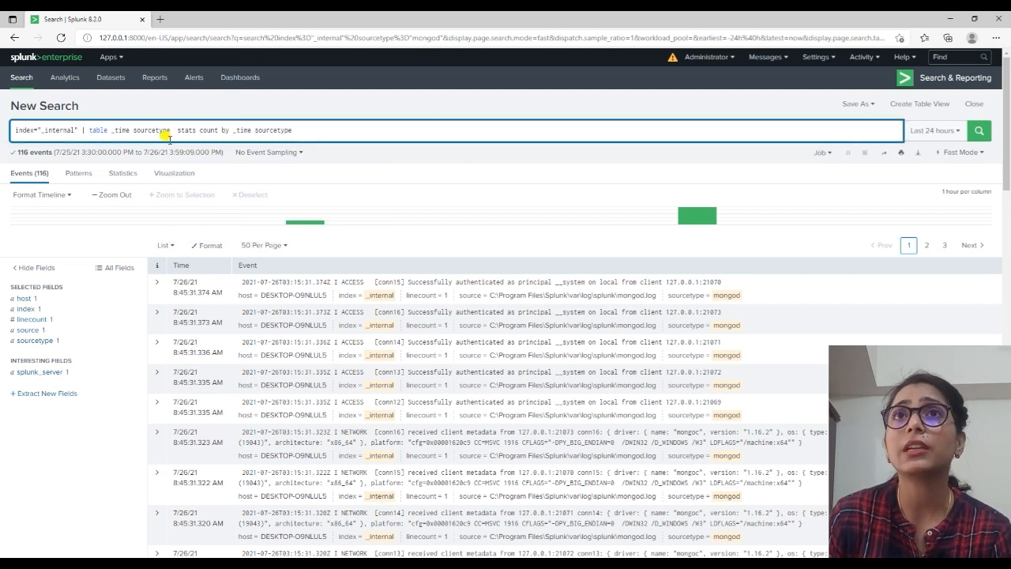
left_click_drag(176, 130, 296, 130)
left_click(324, 127)
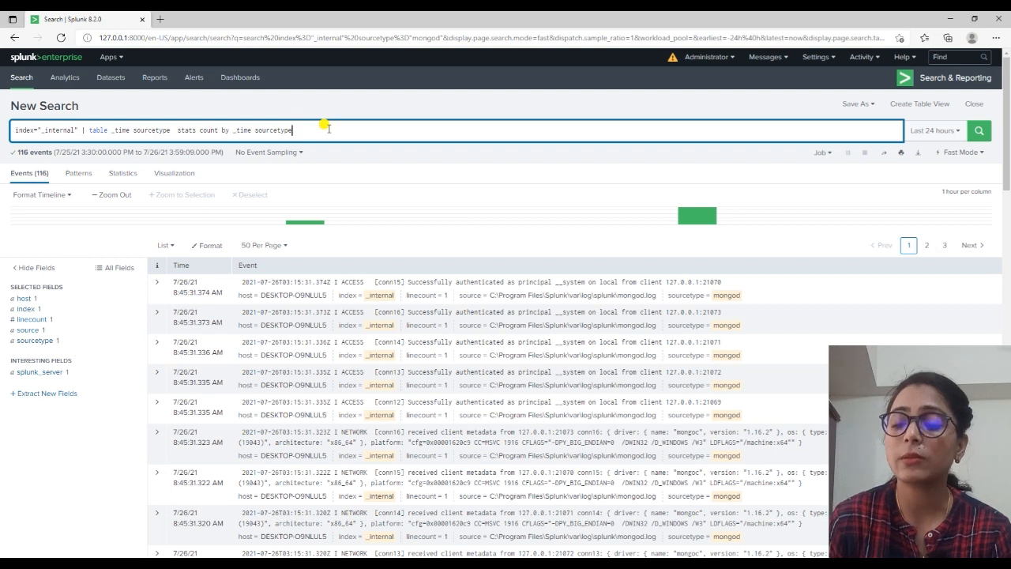
key("Left")
key("Left")
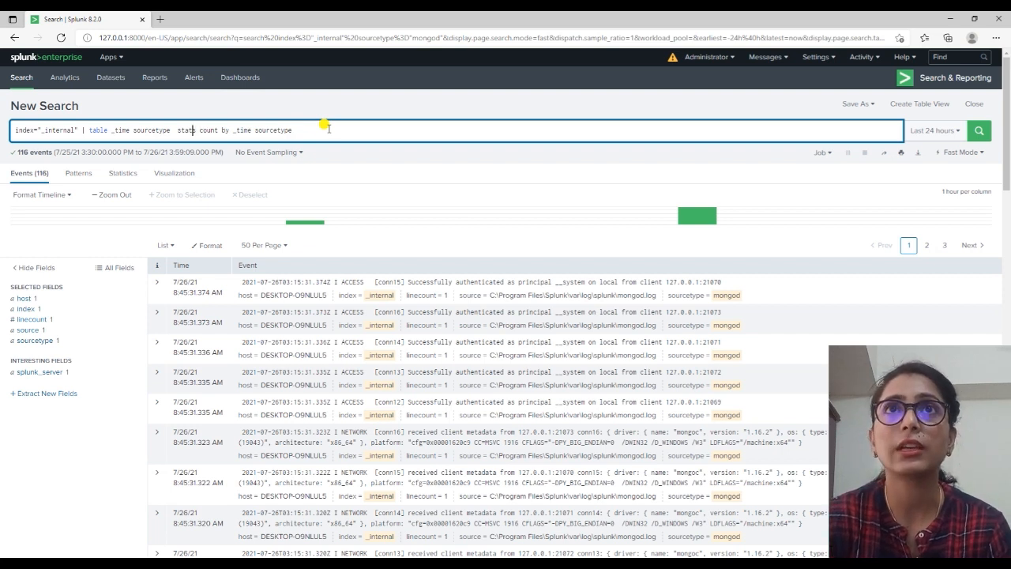
type("|")
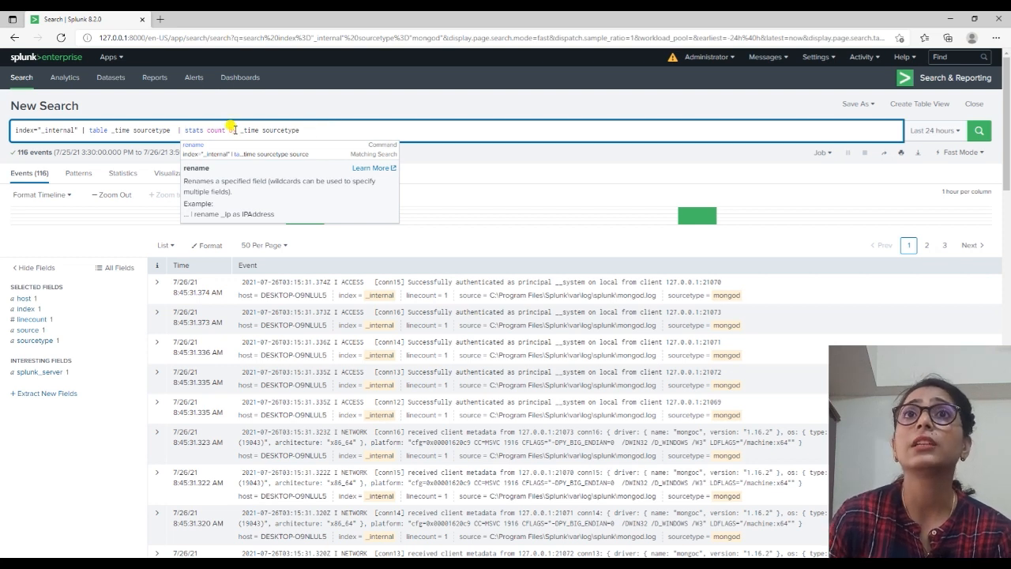
left_click_drag(207, 129, 237, 130)
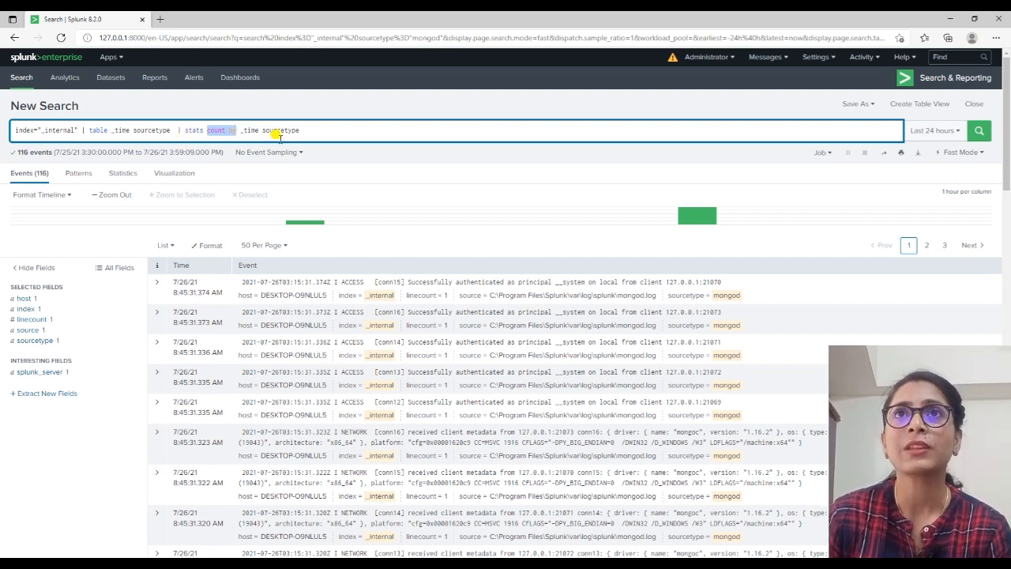
key("alt+Tab")
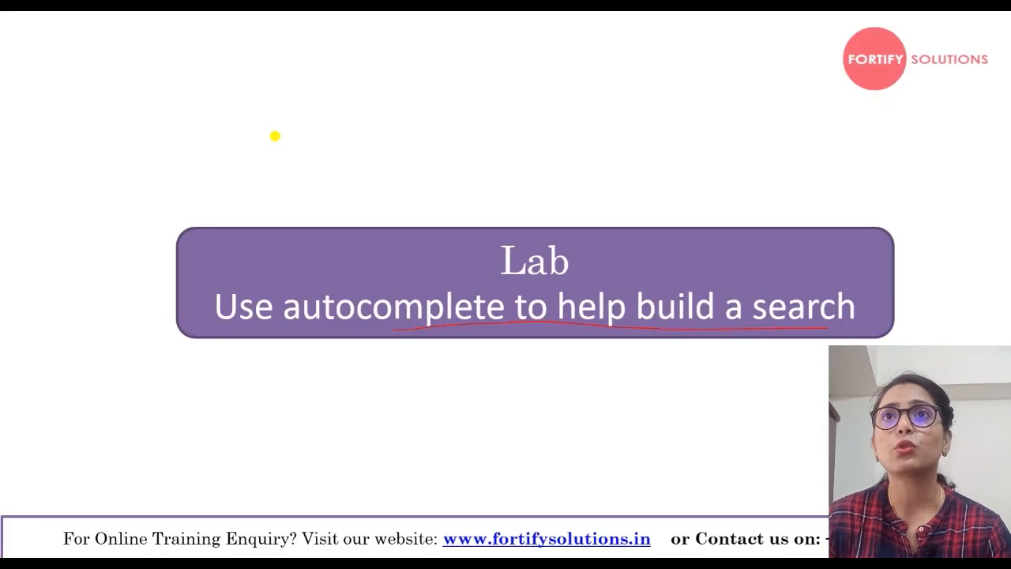
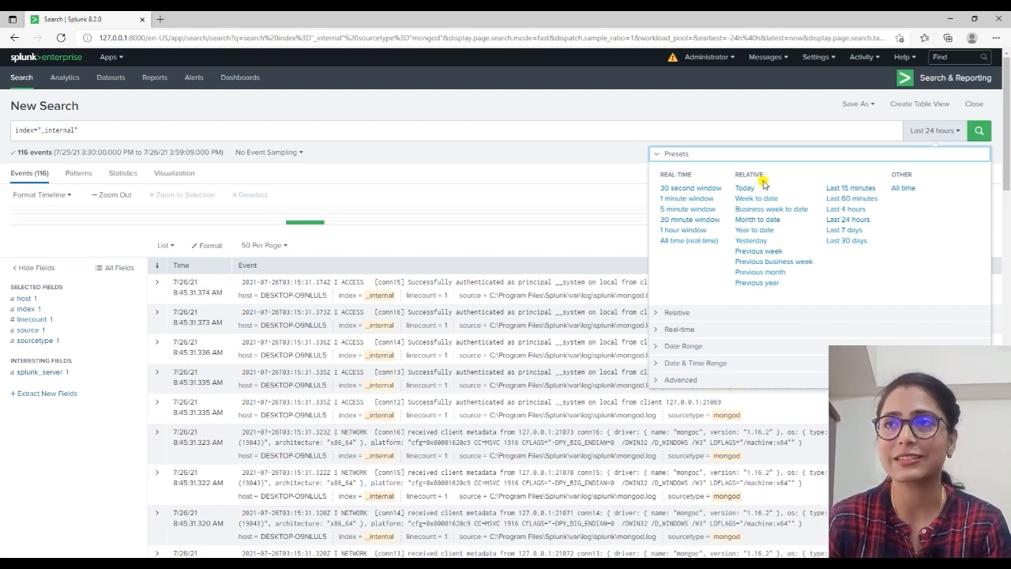
Run the index="_internal" search in real time over a 30 second window and over a 1 minute window
left_click(685, 189)
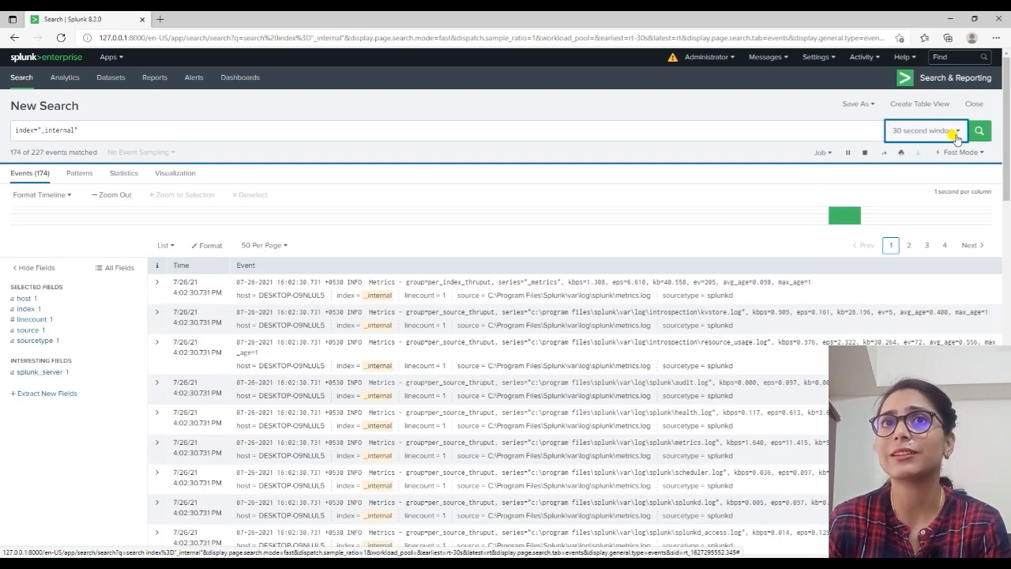
left_click(956, 136)
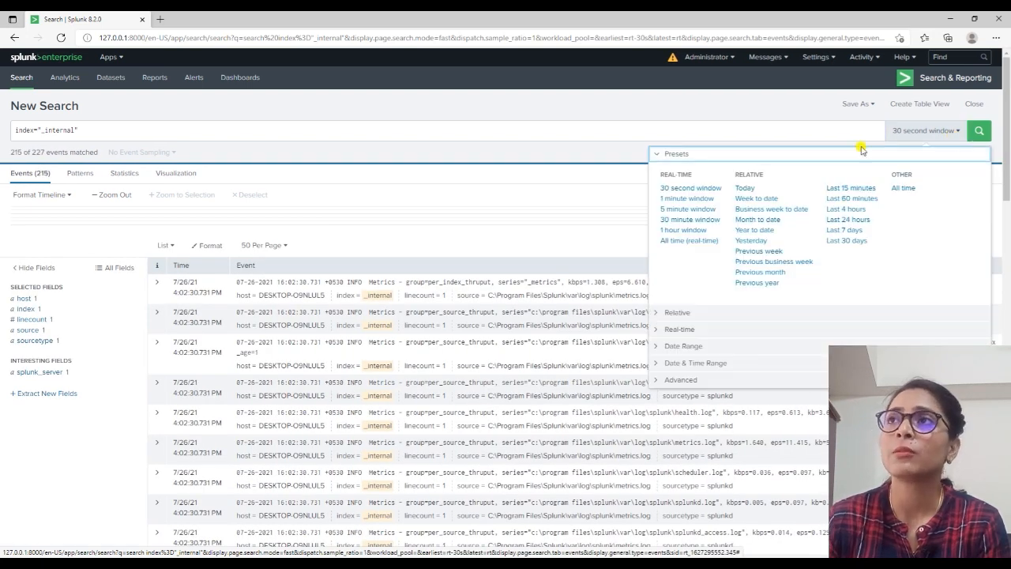
left_click(698, 204)
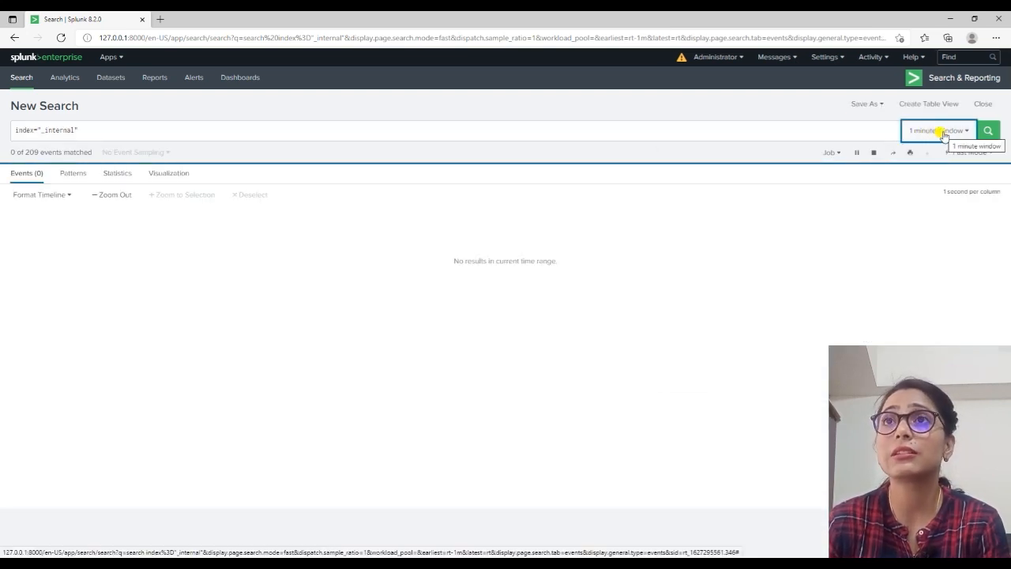
Rerun the index="_internal" search over All time and highlight its matched event count
left_click(944, 136)
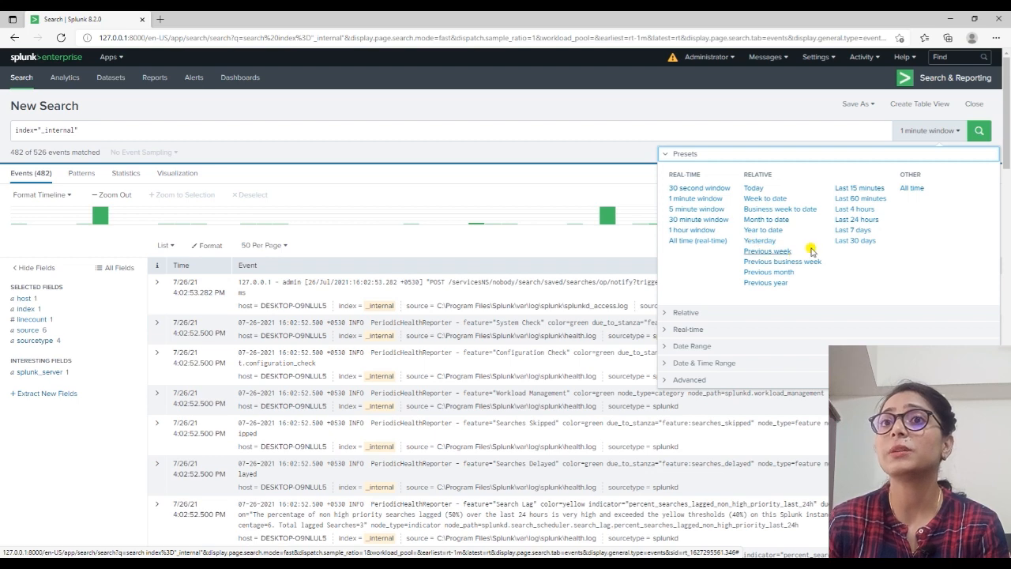
left_click(913, 190)
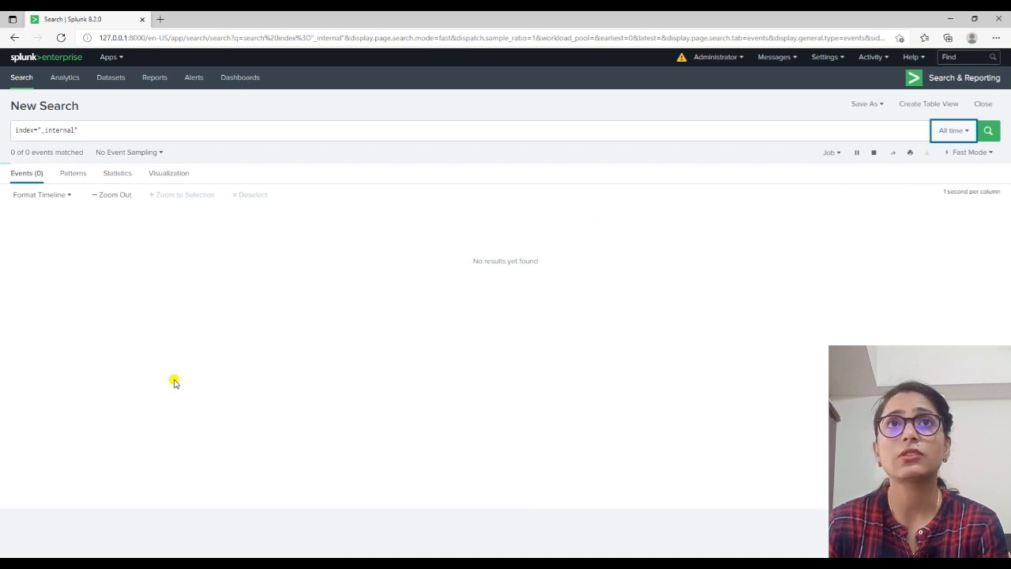
left_click_drag(7, 155, 398, 148)
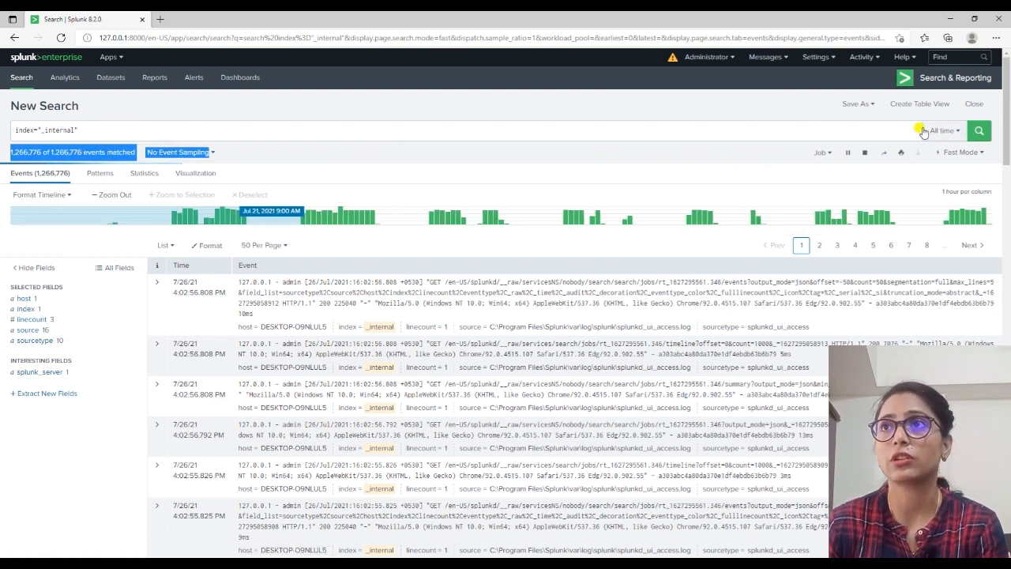
Set the search's time range to Last 24 hours
left_click(959, 133)
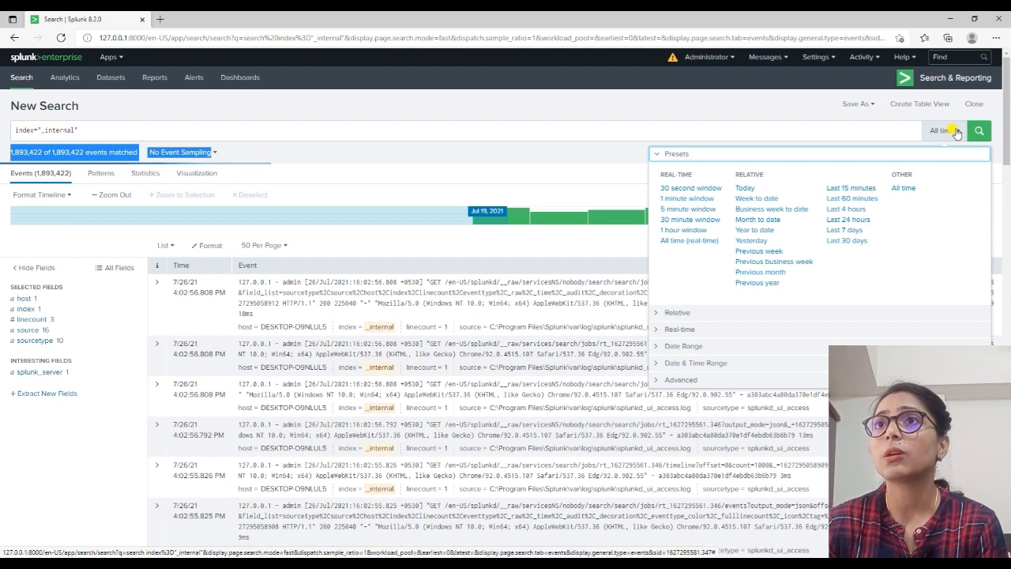
left_click(851, 220)
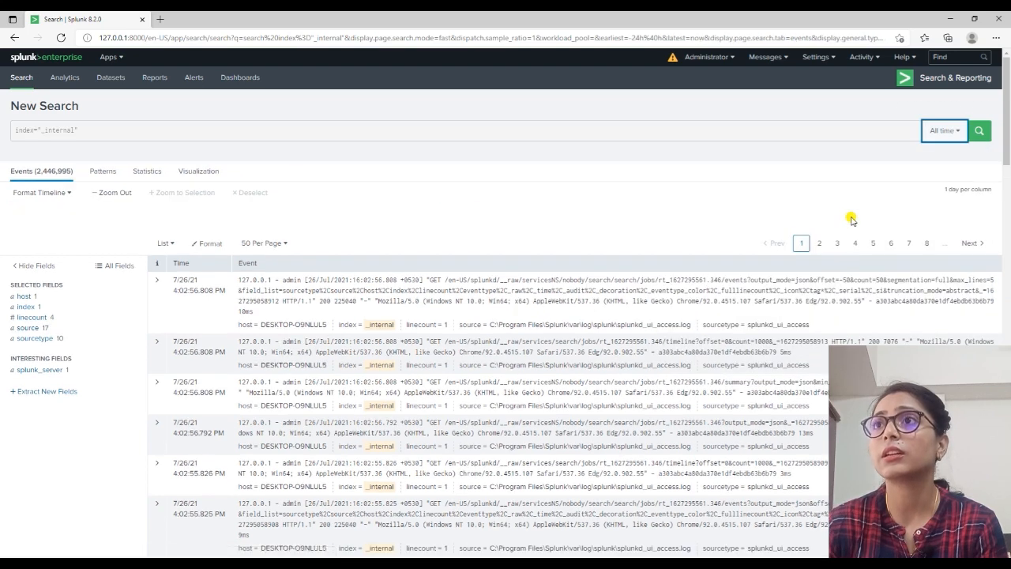
Examine the Relative time range options with their time units, and the Real-time options for the earliest and latest time
left_click(939, 131)
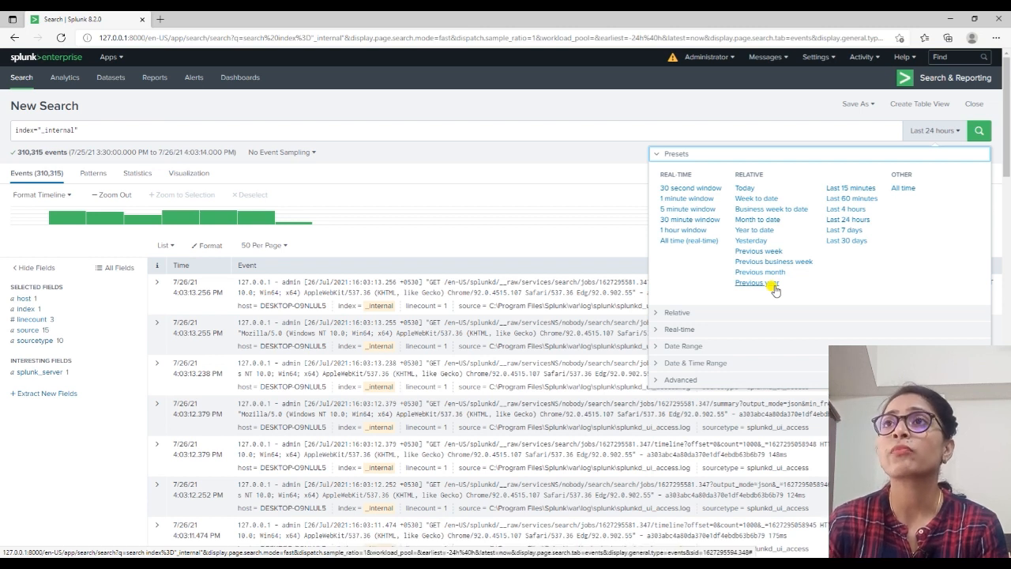
left_click(668, 316)
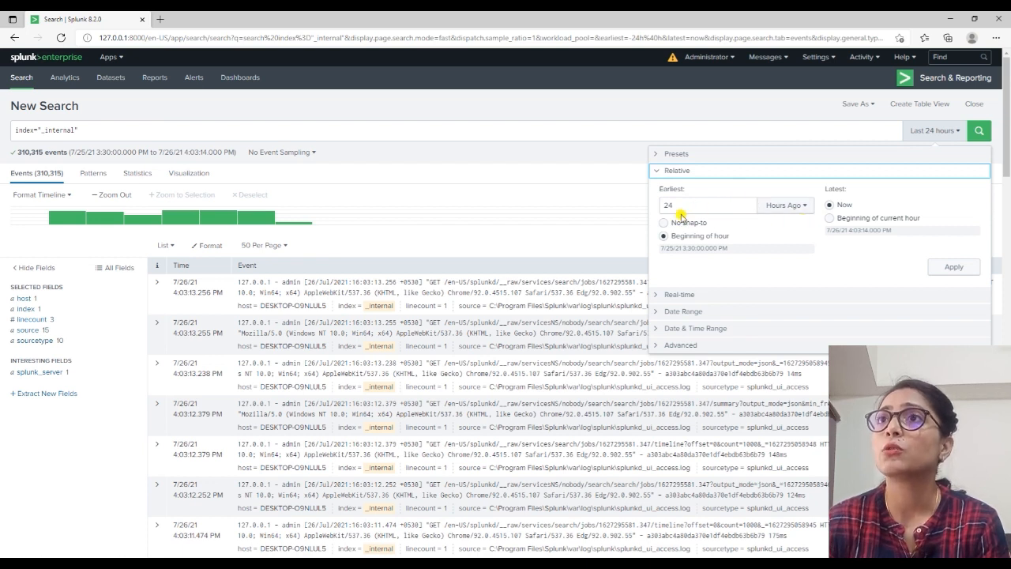
left_click(802, 207)
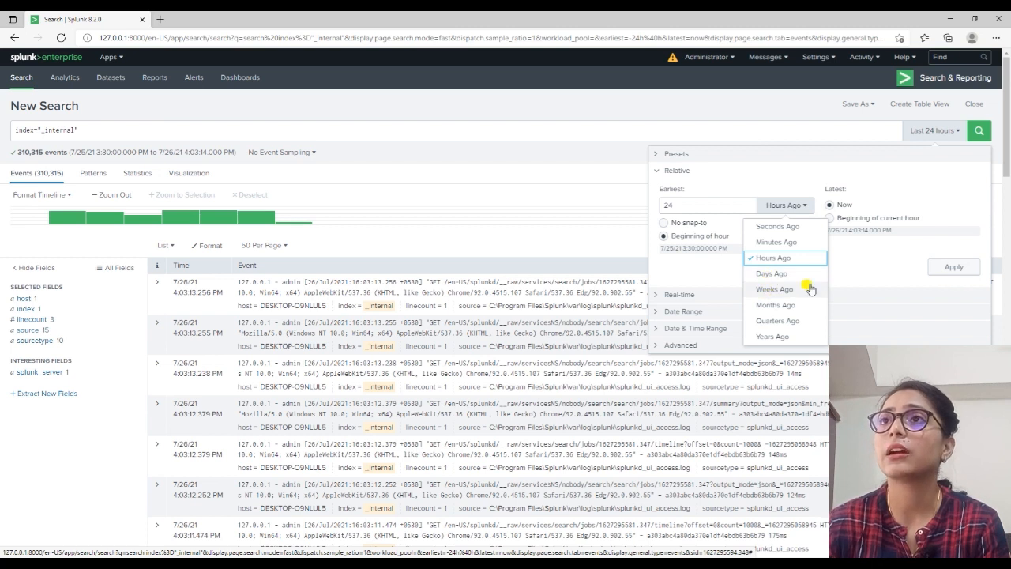
left_click(885, 257)
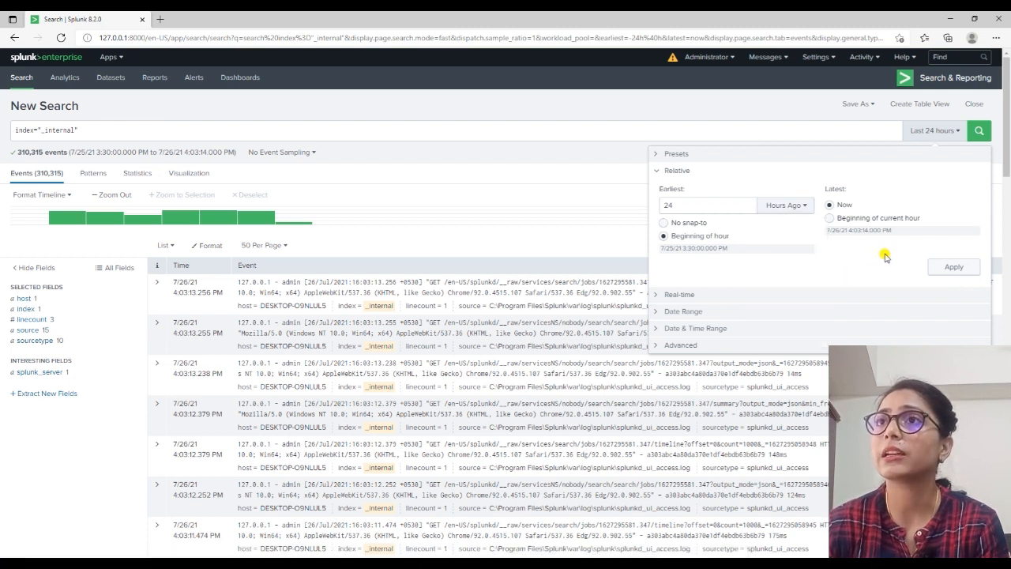
left_click(666, 295)
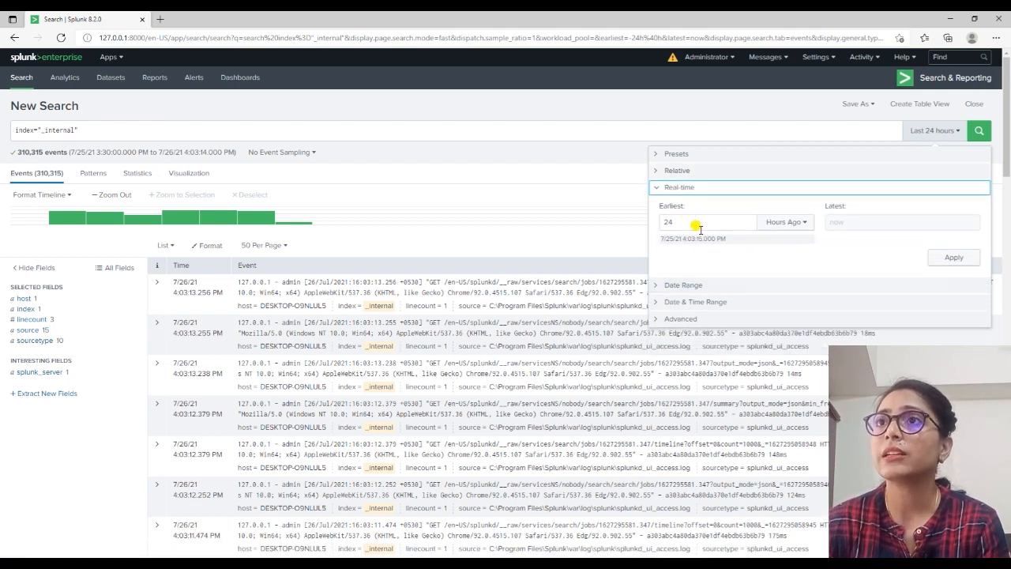
left_click(834, 224)
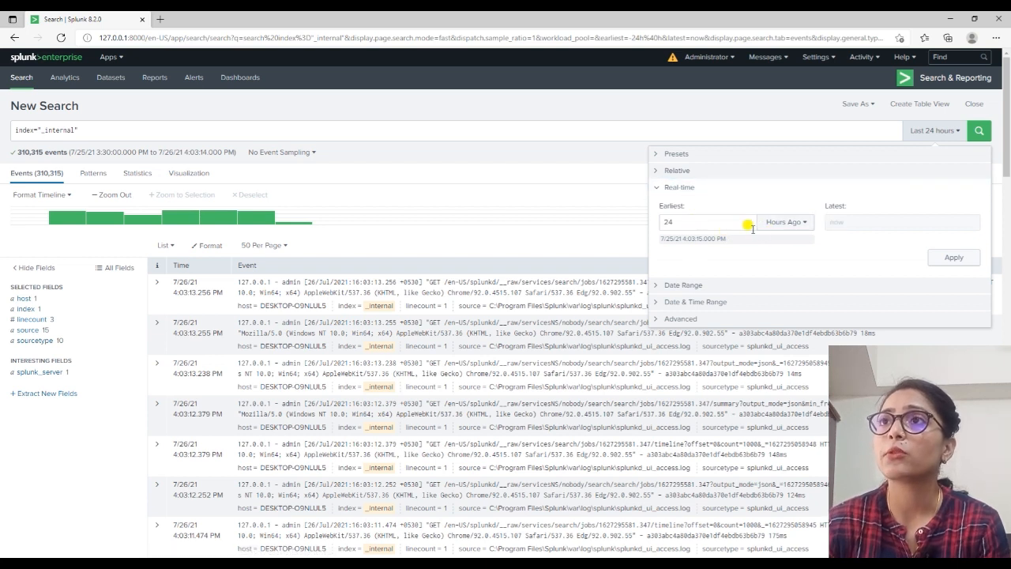
left_click(690, 222)
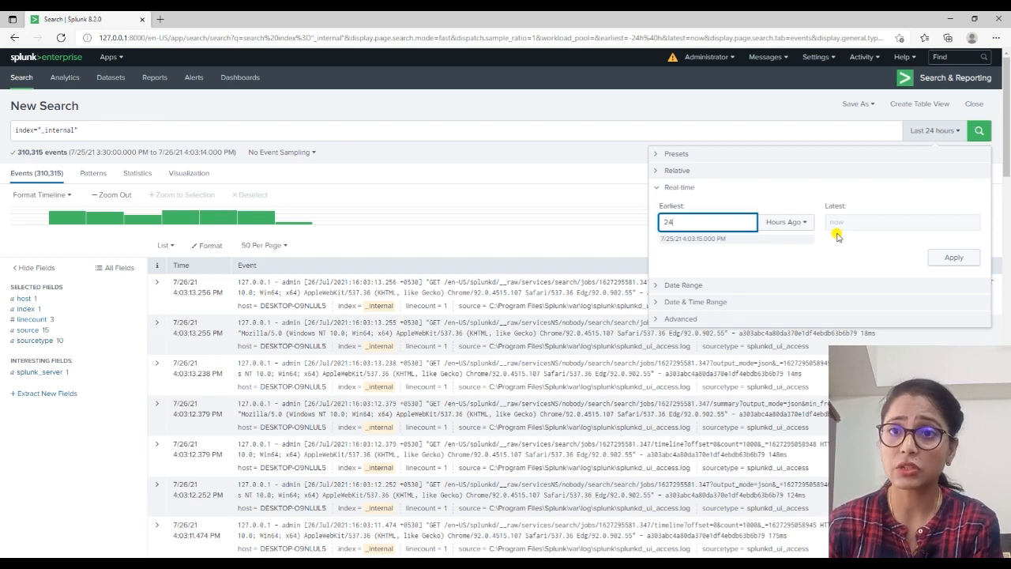
Examine the Date Range options, browsing the calendar of the end date to earlier months without choosing a day
left_click(698, 281)
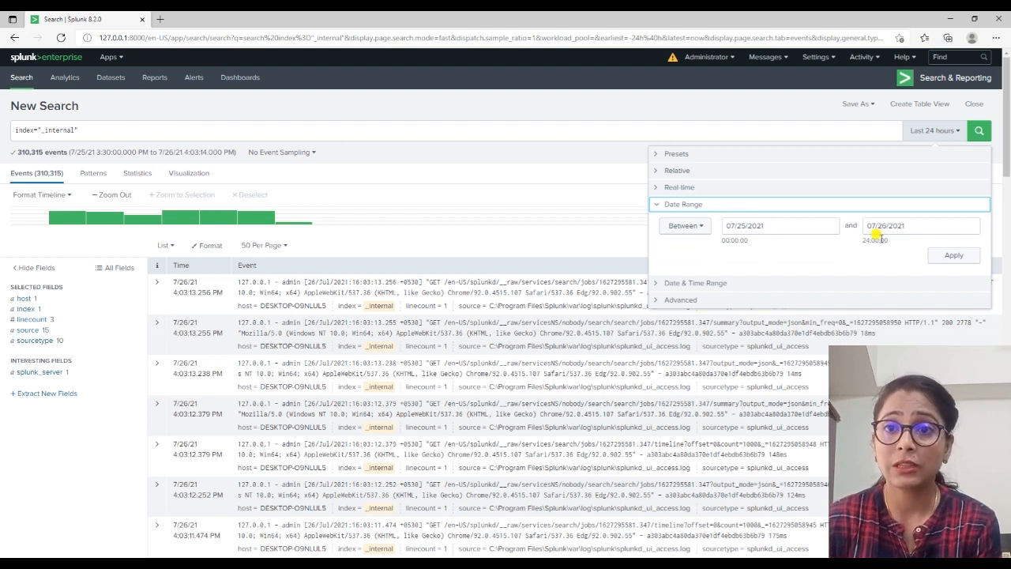
left_click(781, 225)
left_click(711, 254)
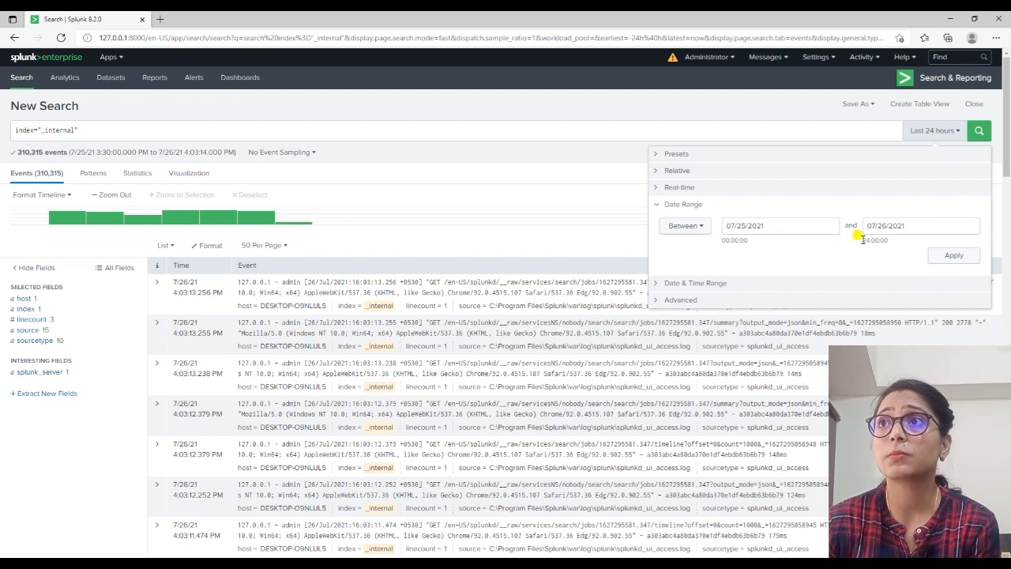
left_click(912, 224)
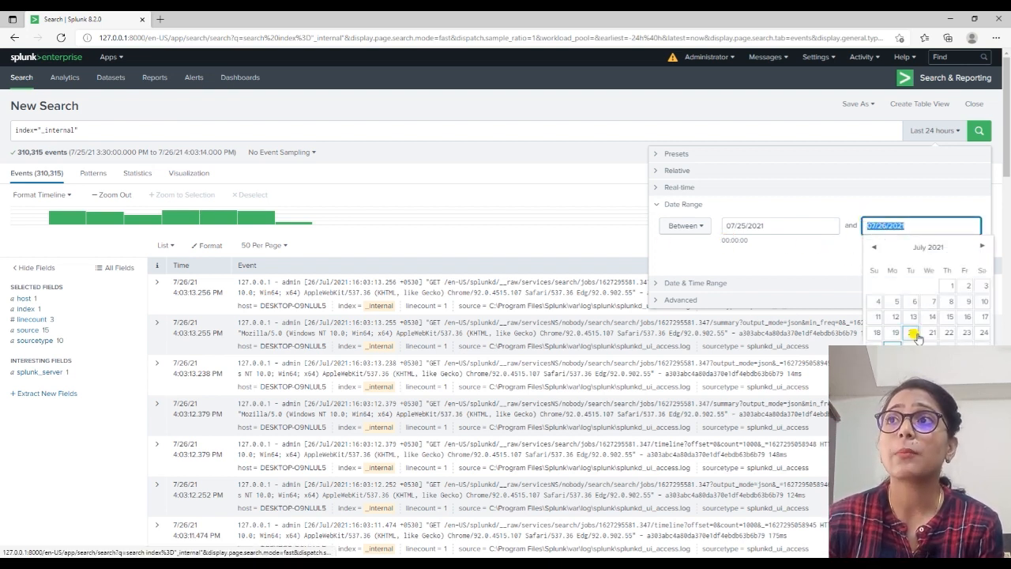
left_click(874, 246)
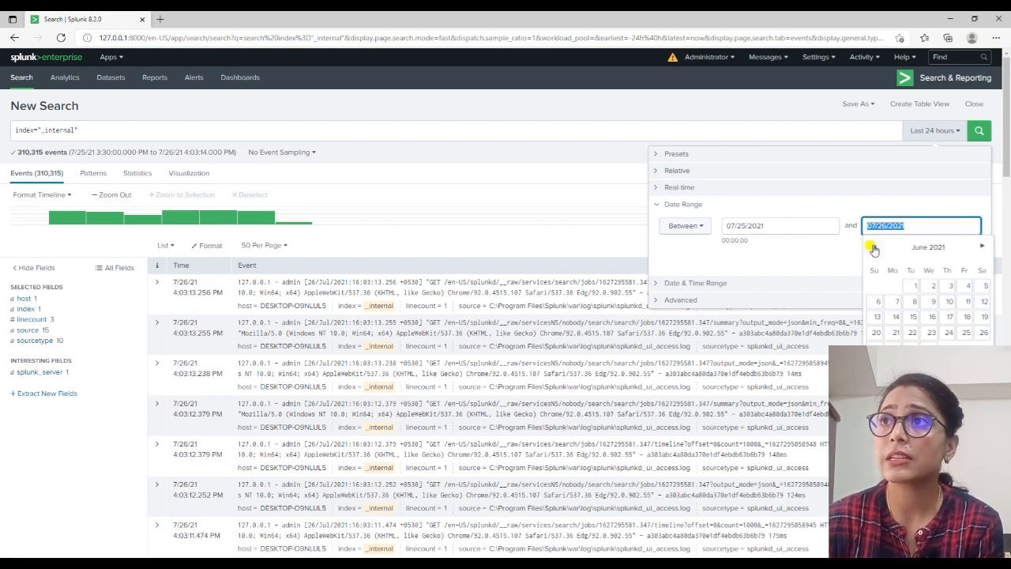
left_click(874, 247)
left_click(822, 251)
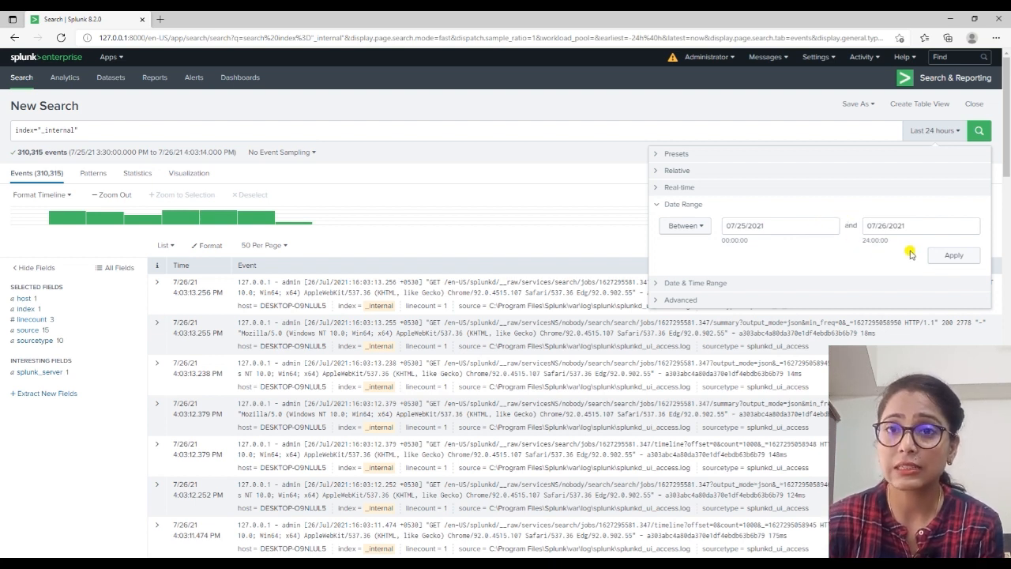
Examine the Date & Time Range fields and the Advanced earliest and latest expressions, and close the time range picker without applying changes
left_click(705, 284)
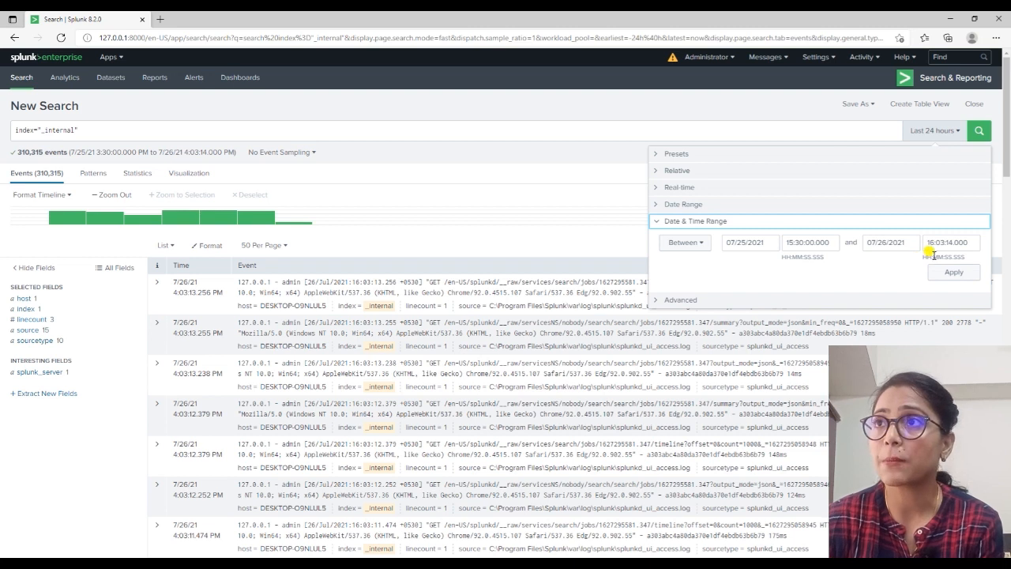
left_click(700, 304)
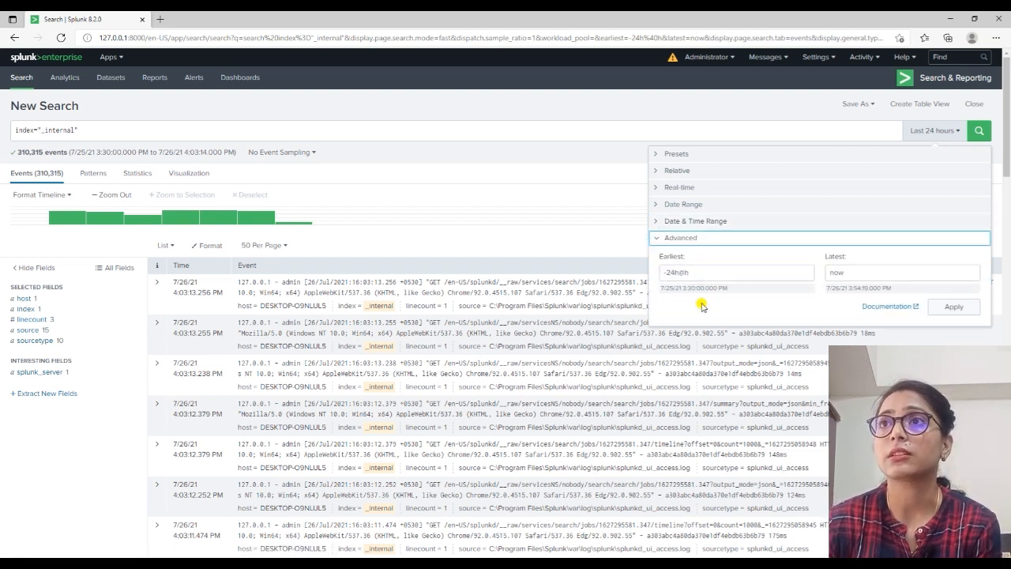
left_click_drag(713, 270, 651, 270)
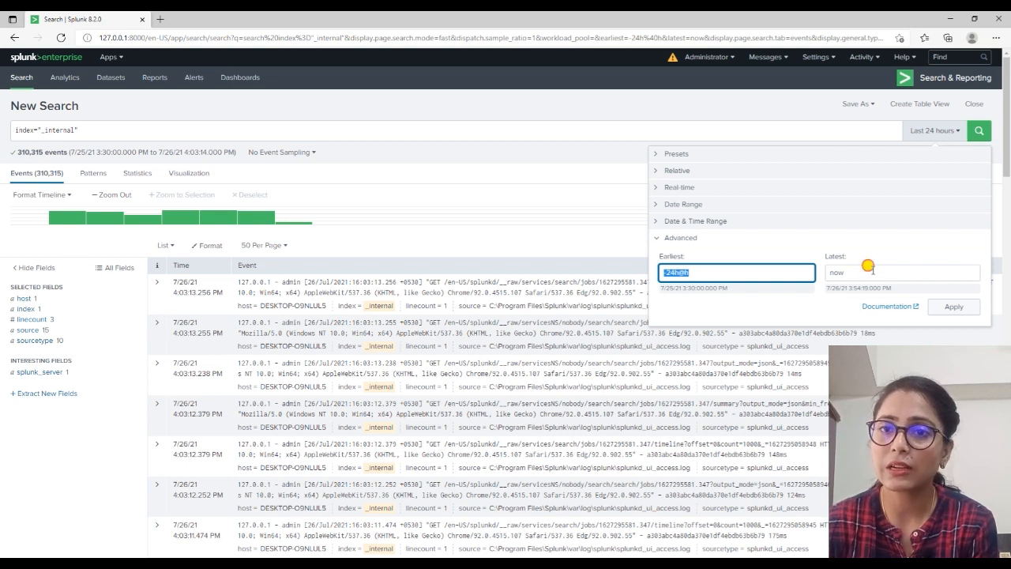
left_click_drag(872, 270, 822, 271)
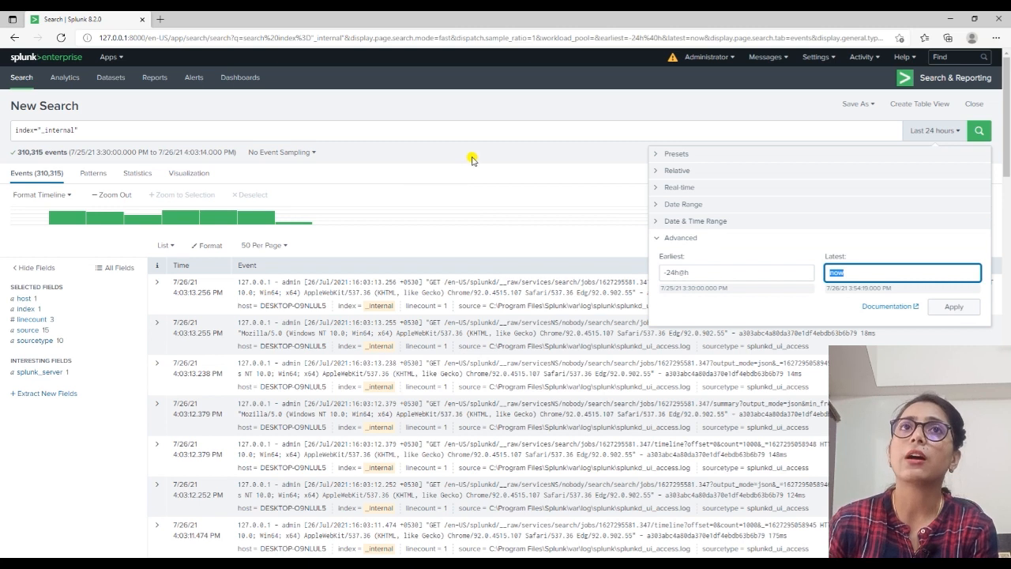
left_click(938, 131)
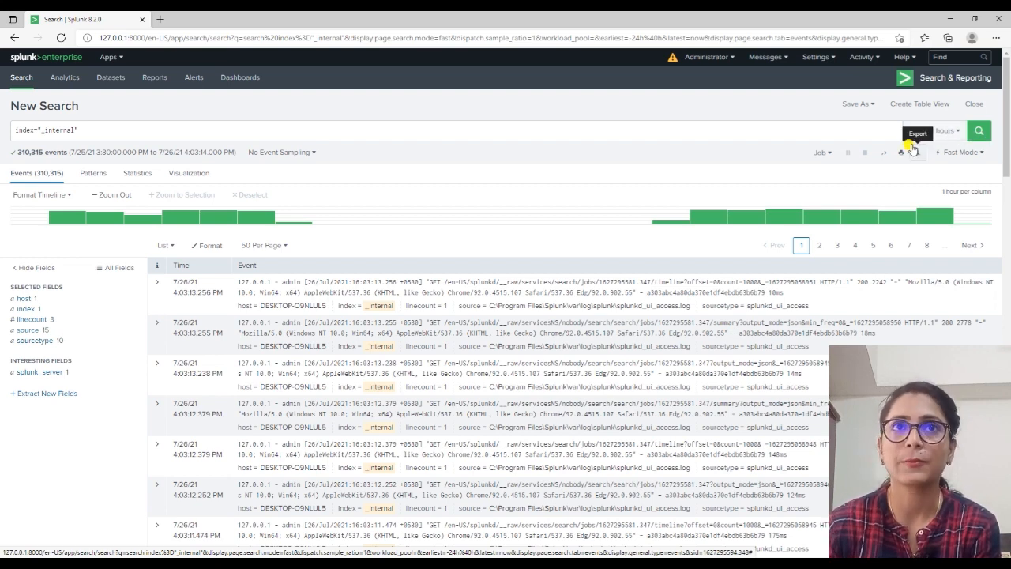
key("alt+Tab")
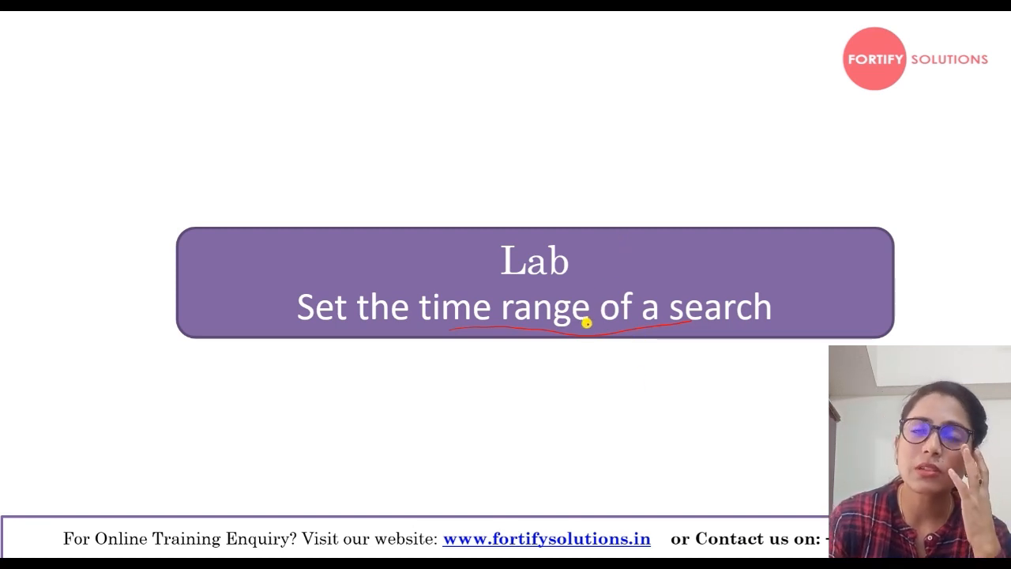
left_click_drag(597, 331, 649, 311)
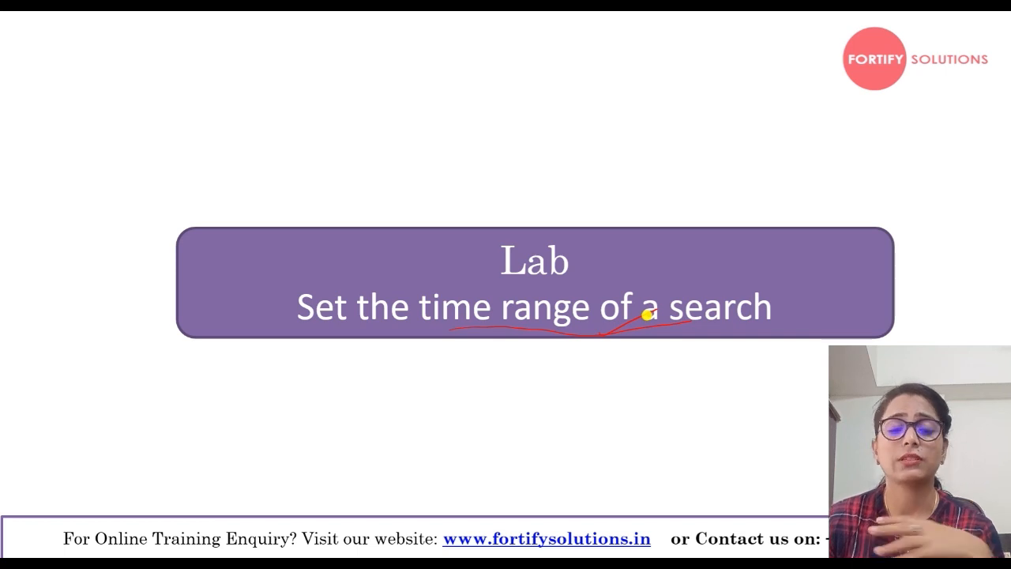
key("alt+Tab")
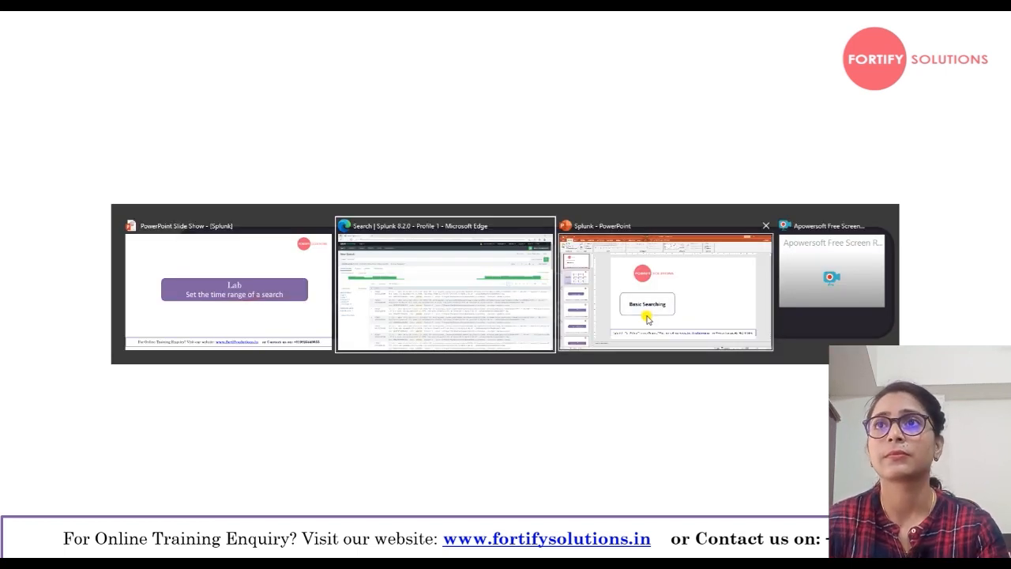
Advance the slide show to the lab slide "Identify the contents of search results" and draw a tick mark under "search"
key("alt+shift+Tab")
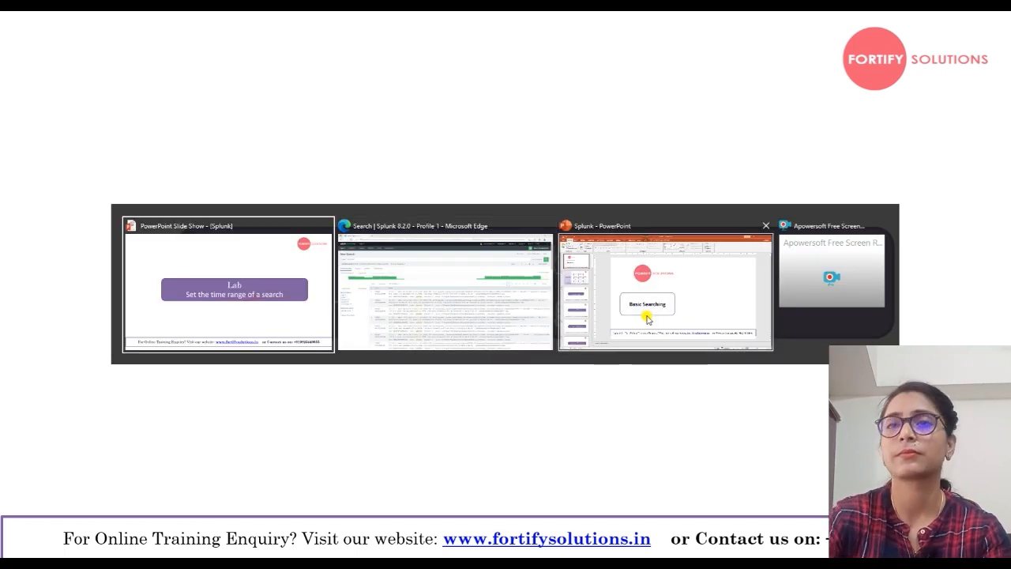
key("Right")
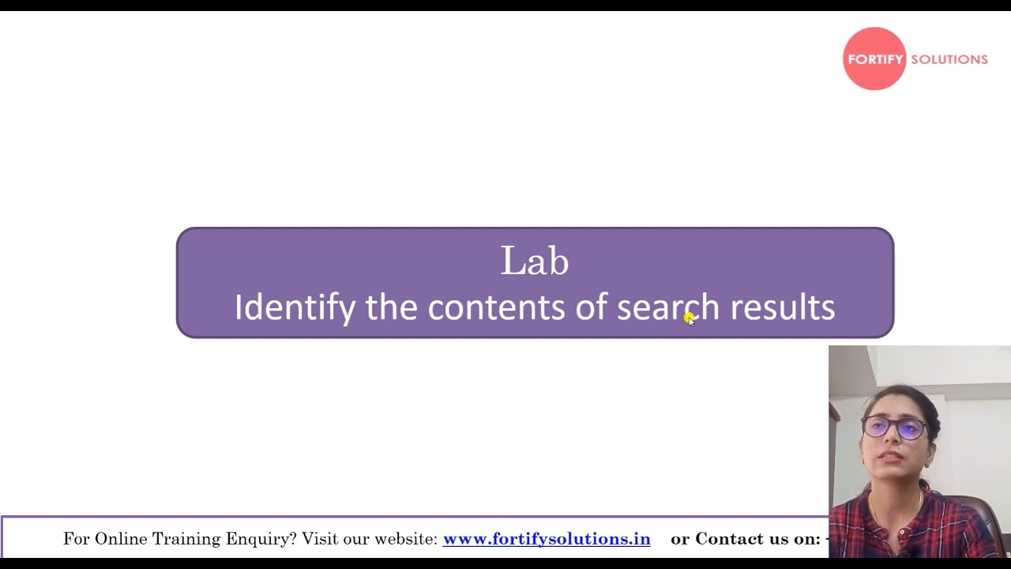
left_click_drag(621, 335, 665, 309)
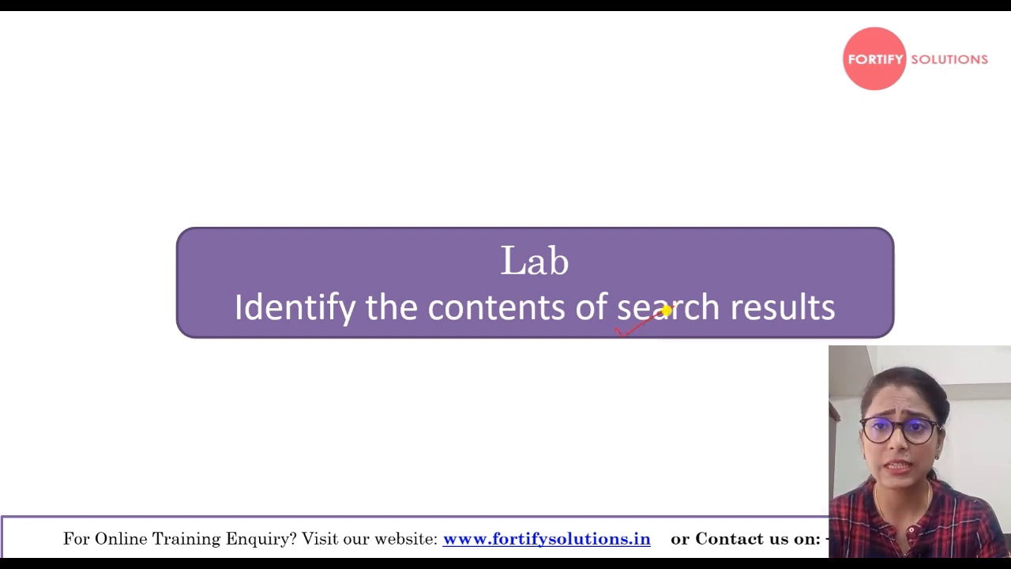
Switch to the Splunk browser window and rerun the index="_internal" search for the last 24 hours
key("alt+Tab")
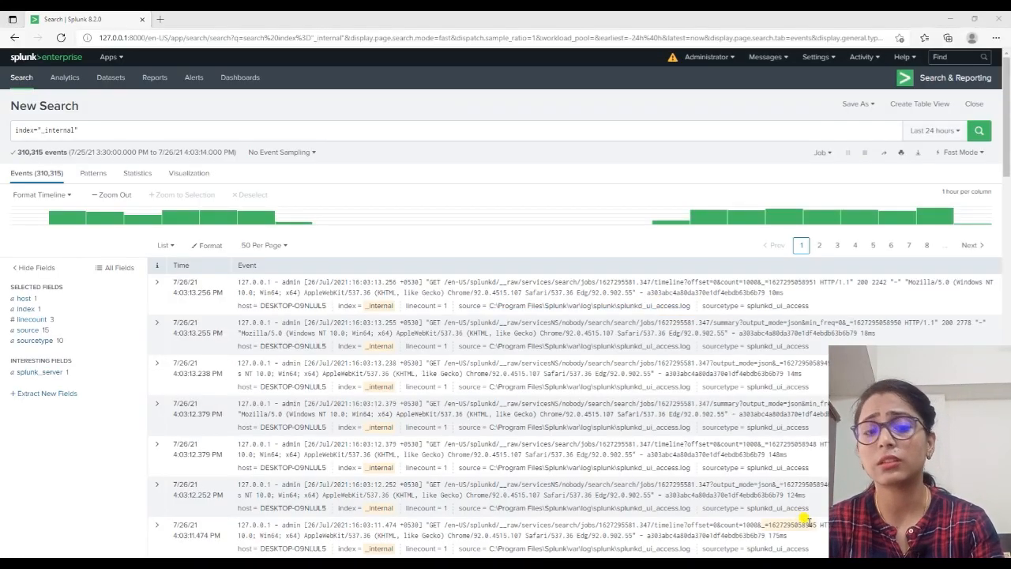
key("super")
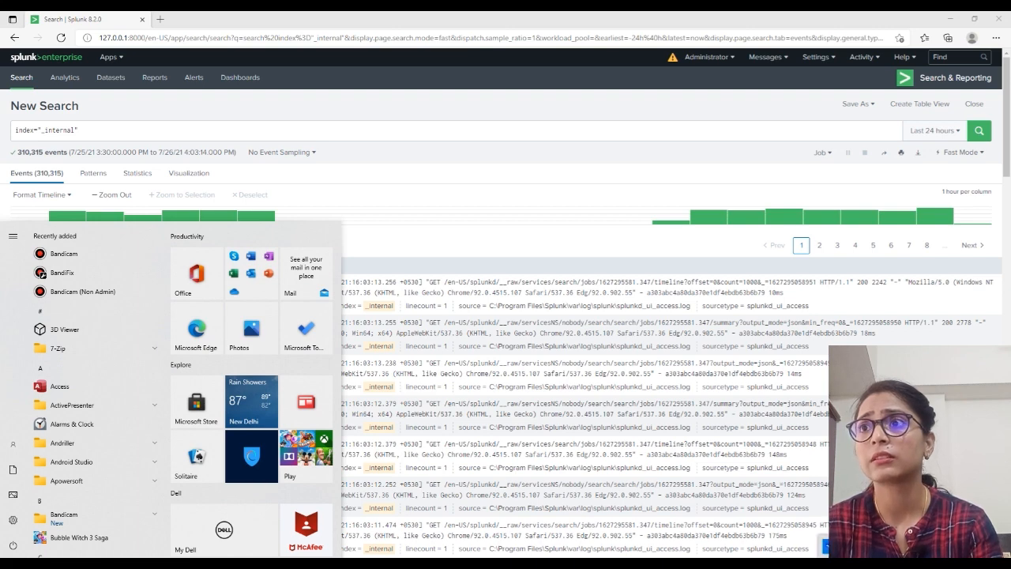
key("super")
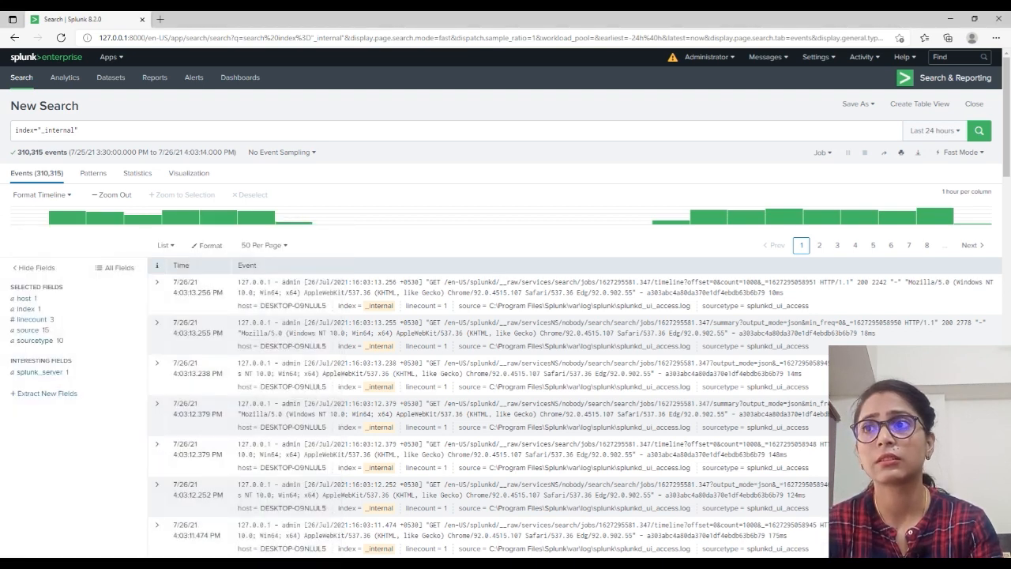
key("super")
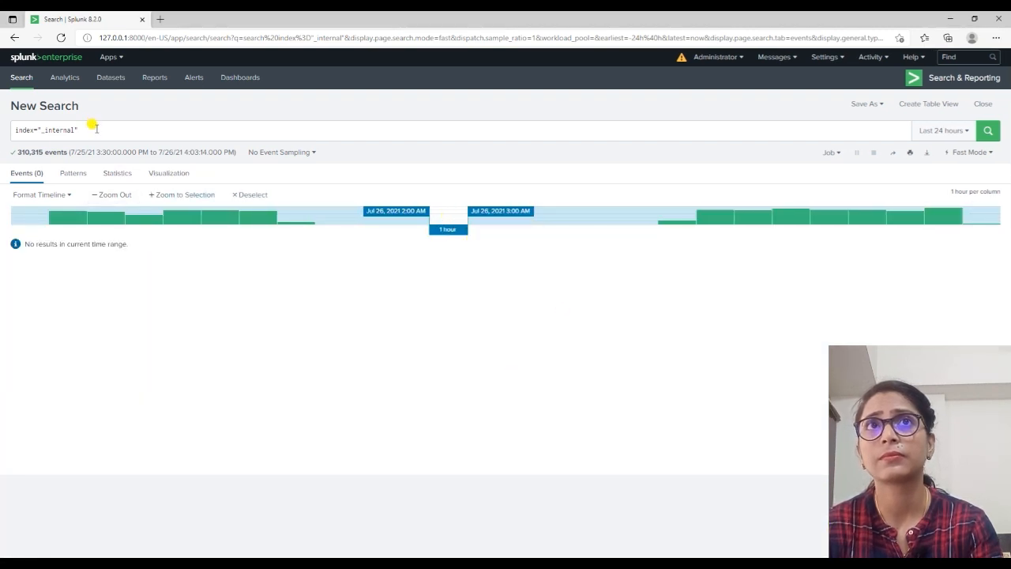
left_click(989, 131)
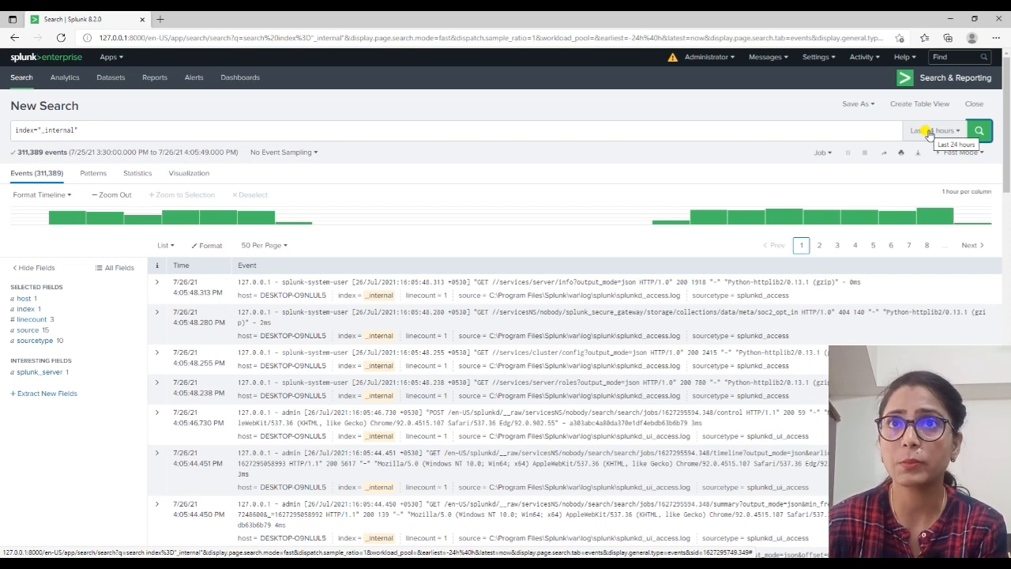
Try the Raw and List displays for the events and set the results display to Table
left_click(164, 246)
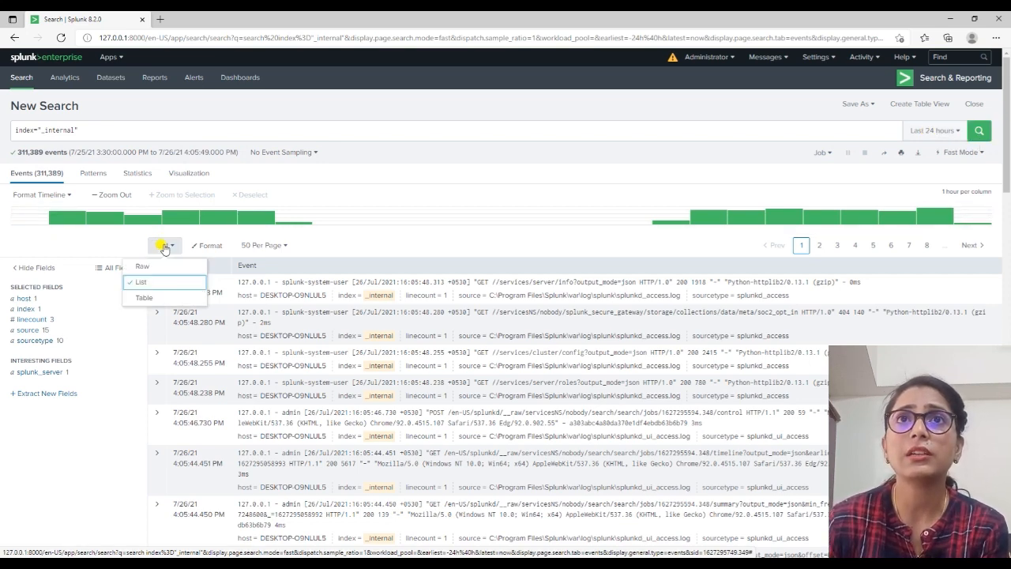
left_click(140, 265)
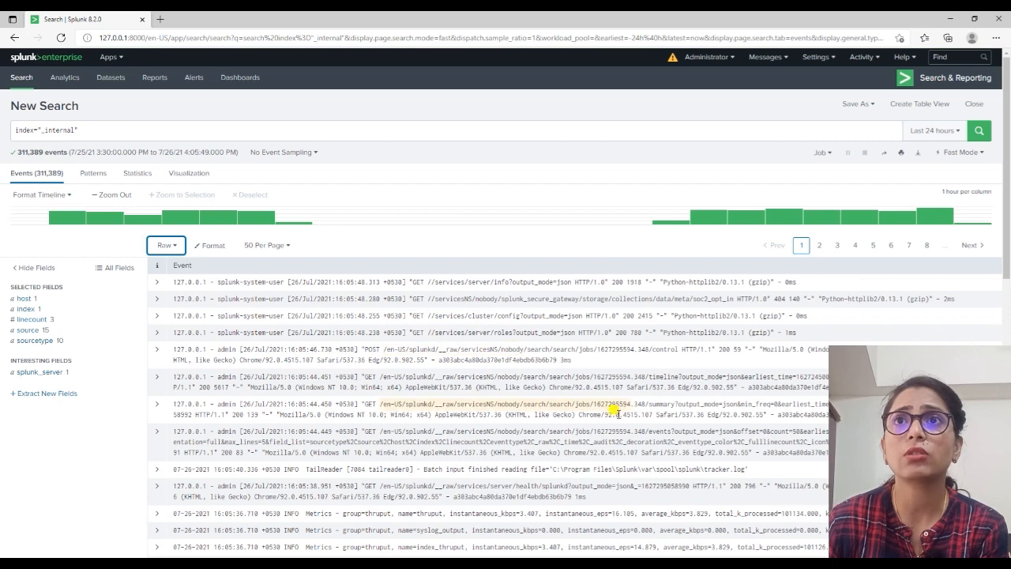
left_click(165, 245)
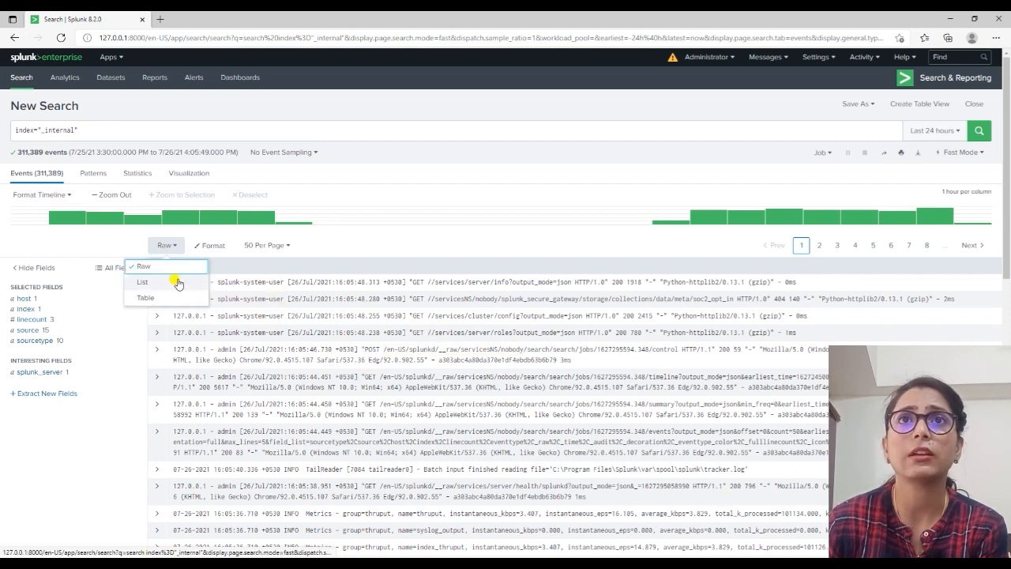
left_click(162, 282)
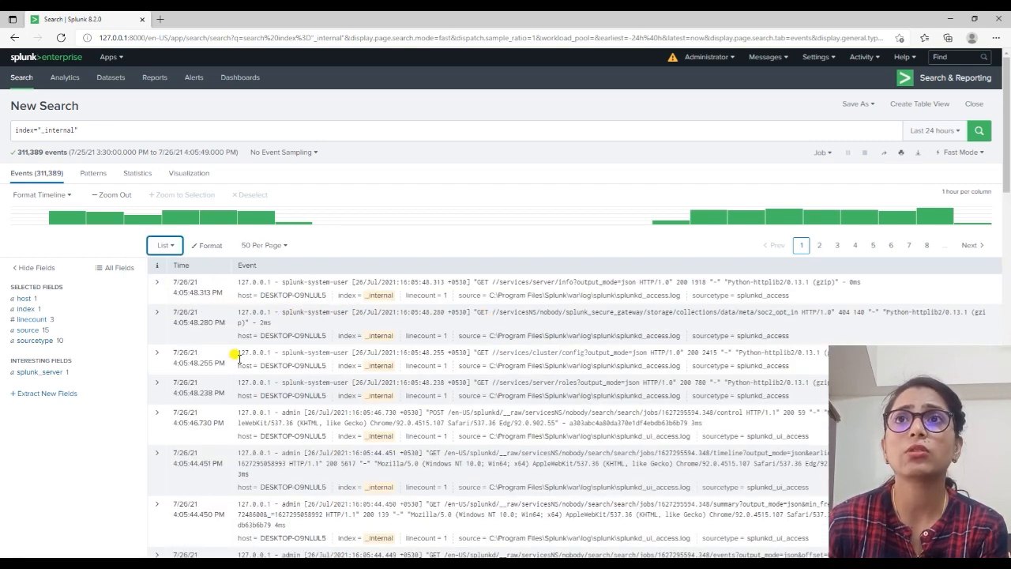
left_click(161, 247)
left_click(139, 299)
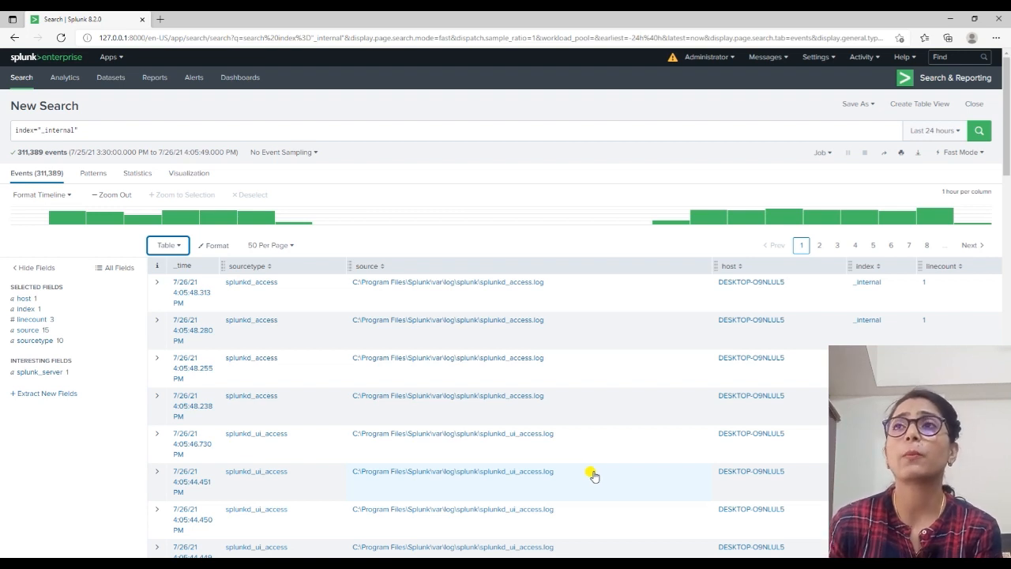
Turn on row numbers for the results table and view the available Max Lines choices
left_click(214, 247)
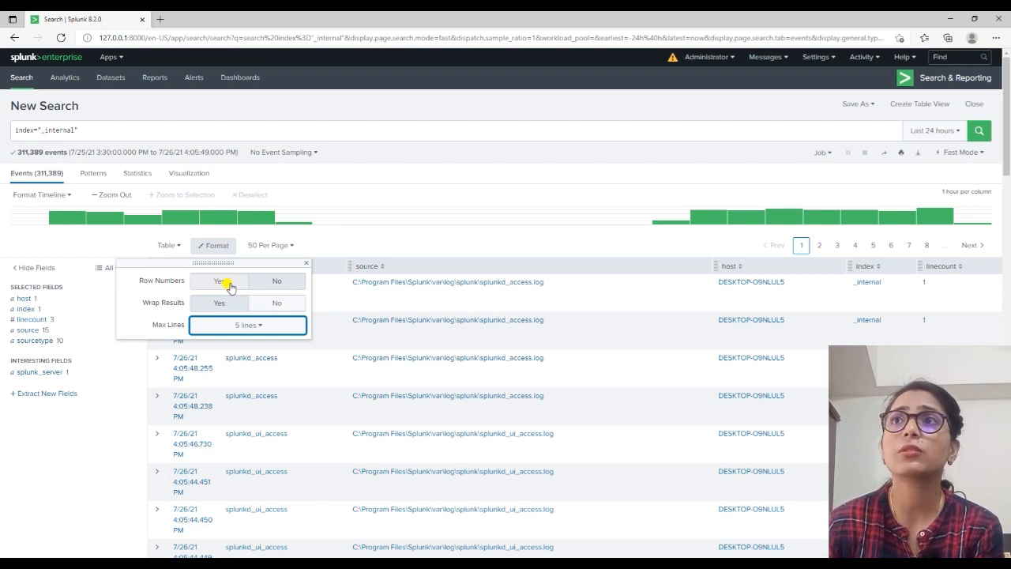
left_click(229, 286)
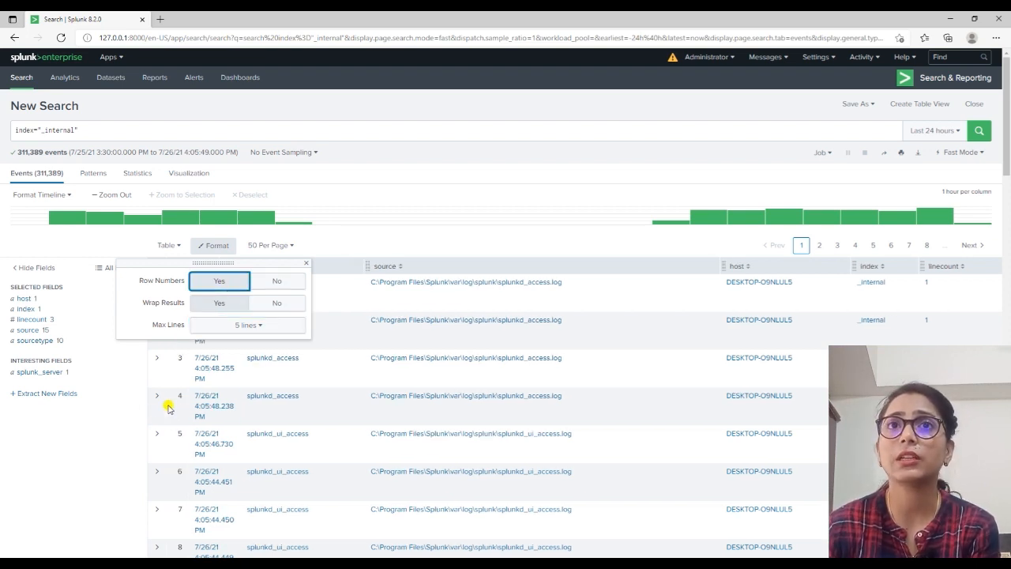
left_click(228, 327)
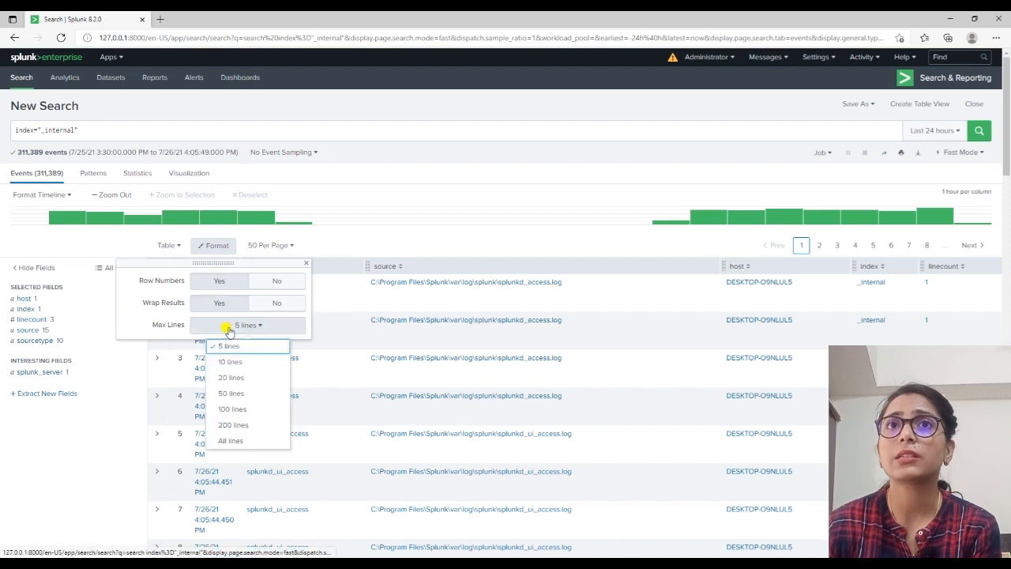
left_click(70, 393)
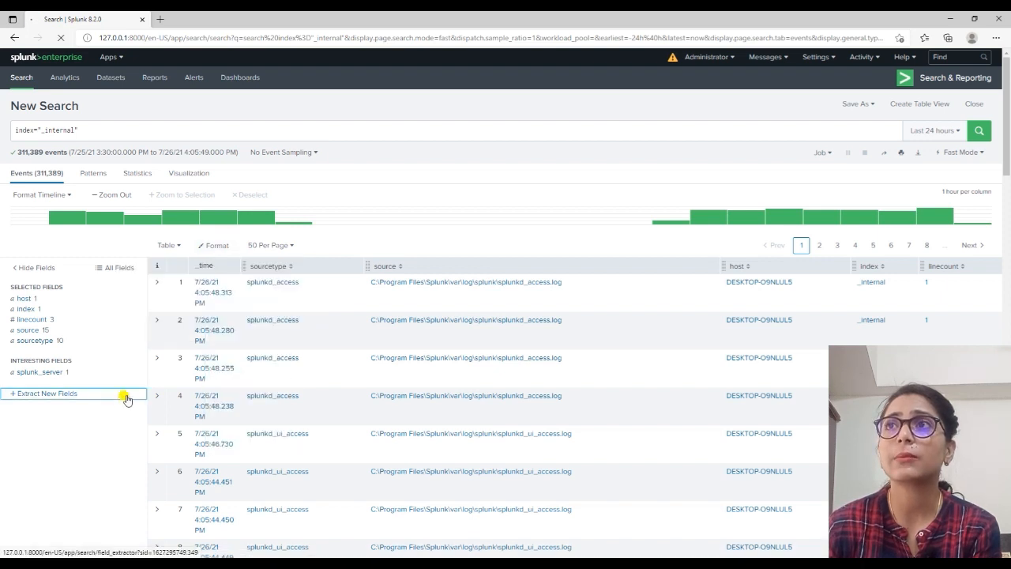
left_click(14, 37)
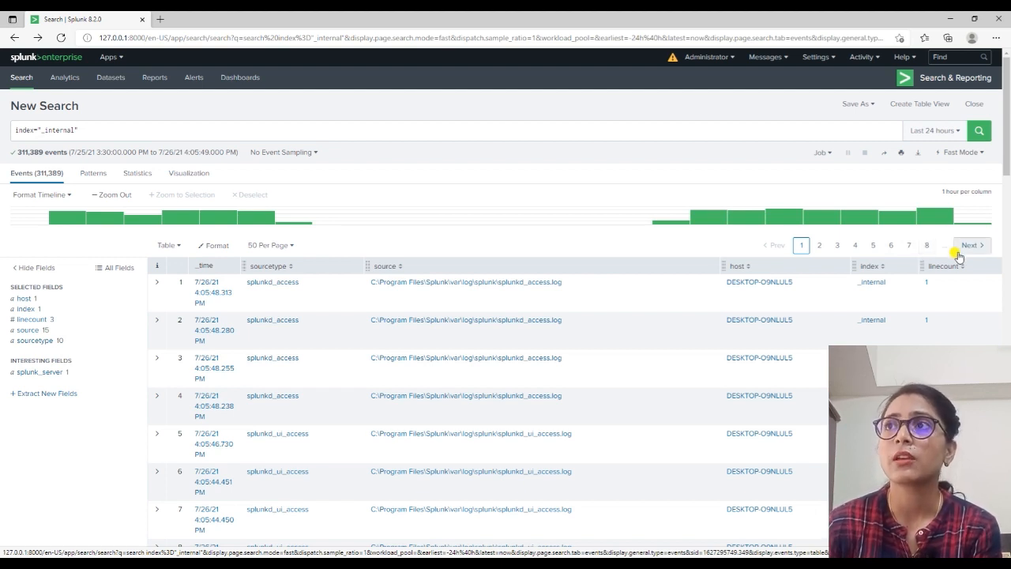
Set the results to 20 per page and look through the rows on the first page
left_click(282, 249)
left_click(271, 281)
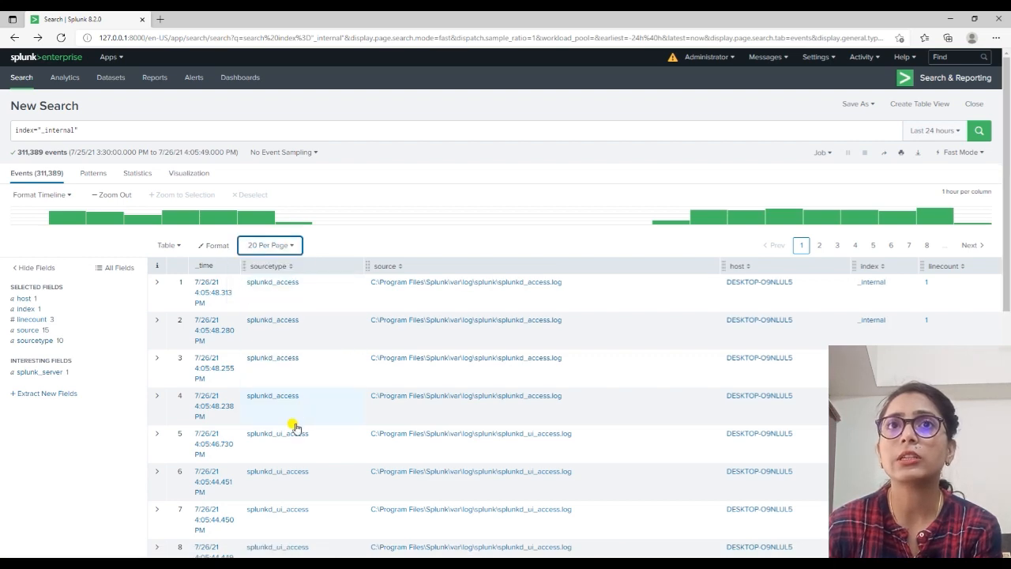
scroll(293, 428, "down", 6)
scroll(323, 458, "up", 2)
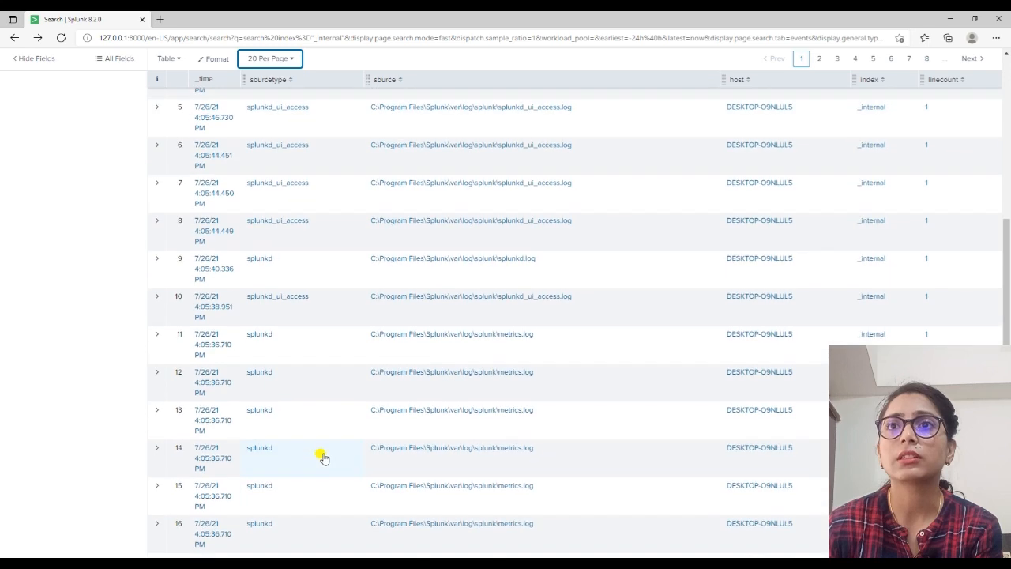
scroll(323, 458, "up", 5)
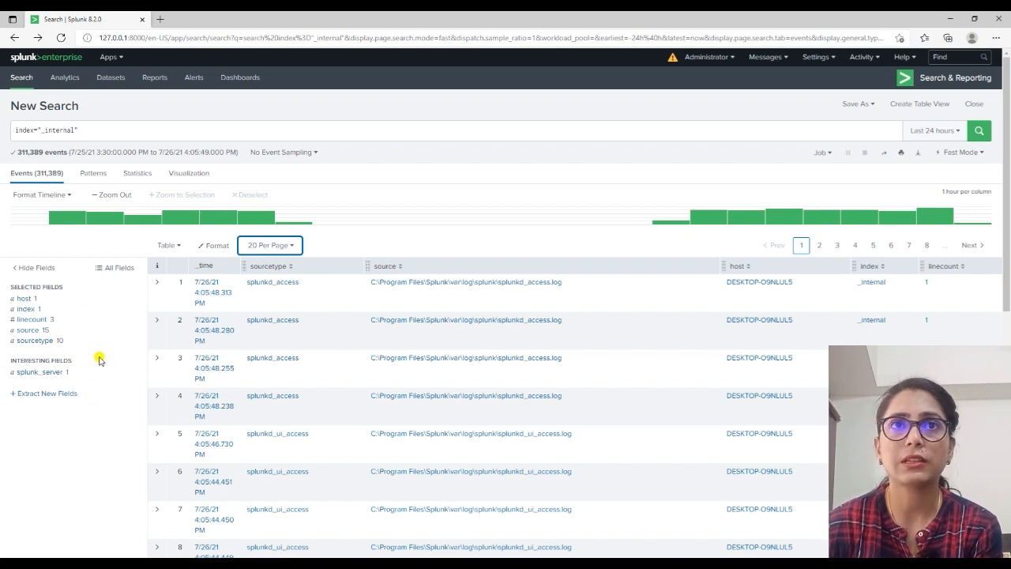
View the summary of the splunk_server interesting field and add splunk_server to the selected fields
left_click(36, 375)
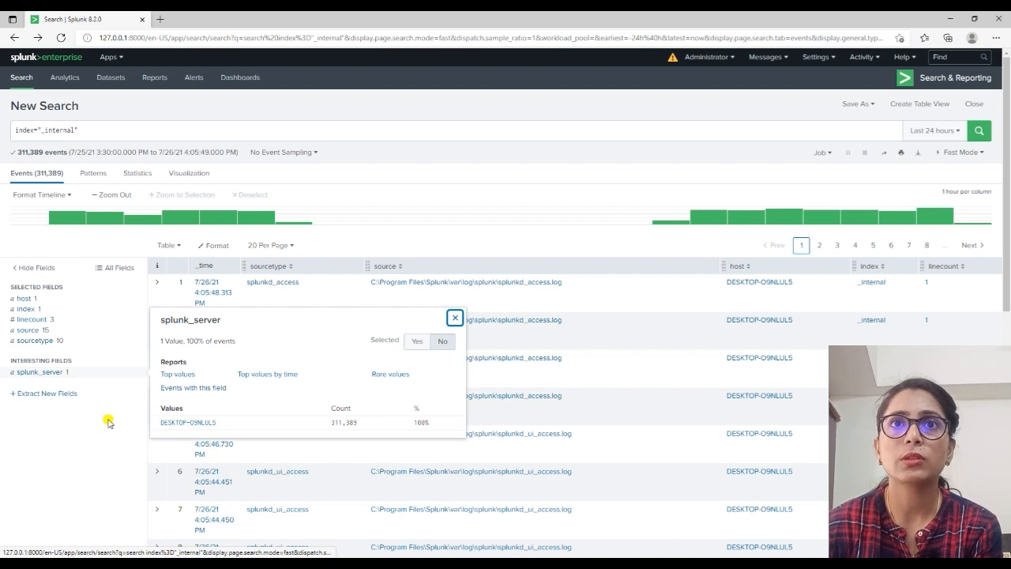
left_click(27, 421)
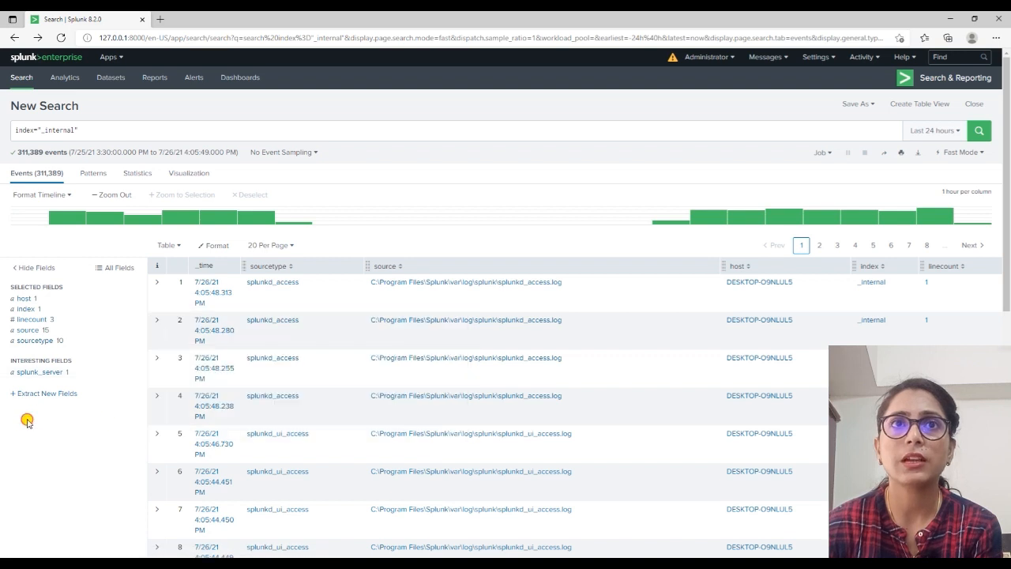
left_click(116, 268)
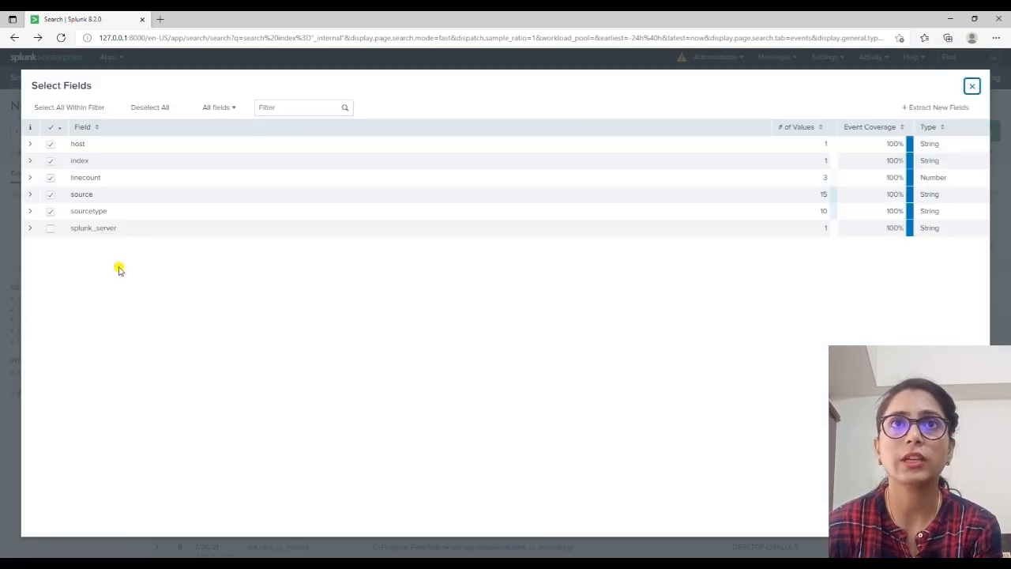
left_click(49, 230)
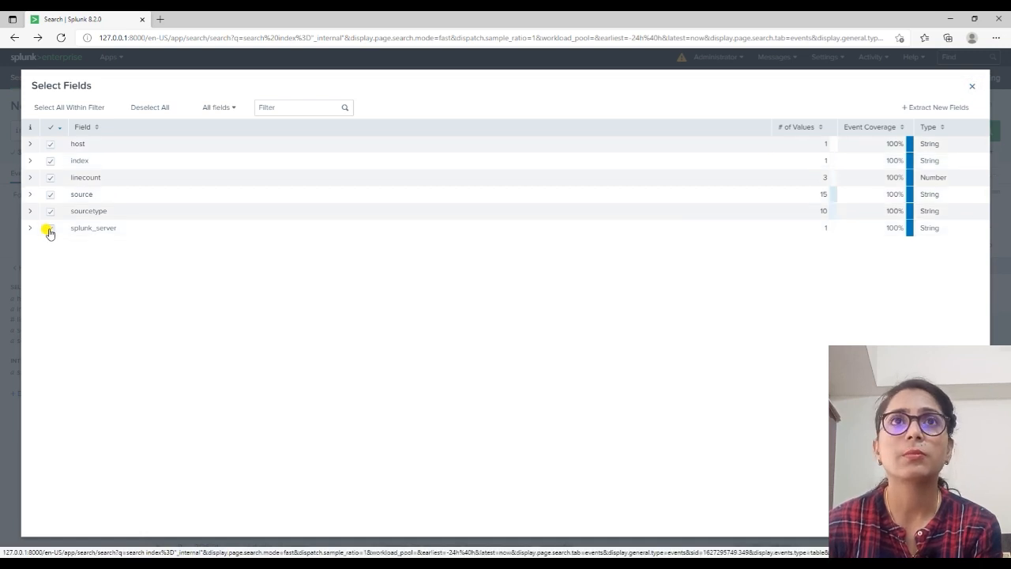
left_click(970, 85)
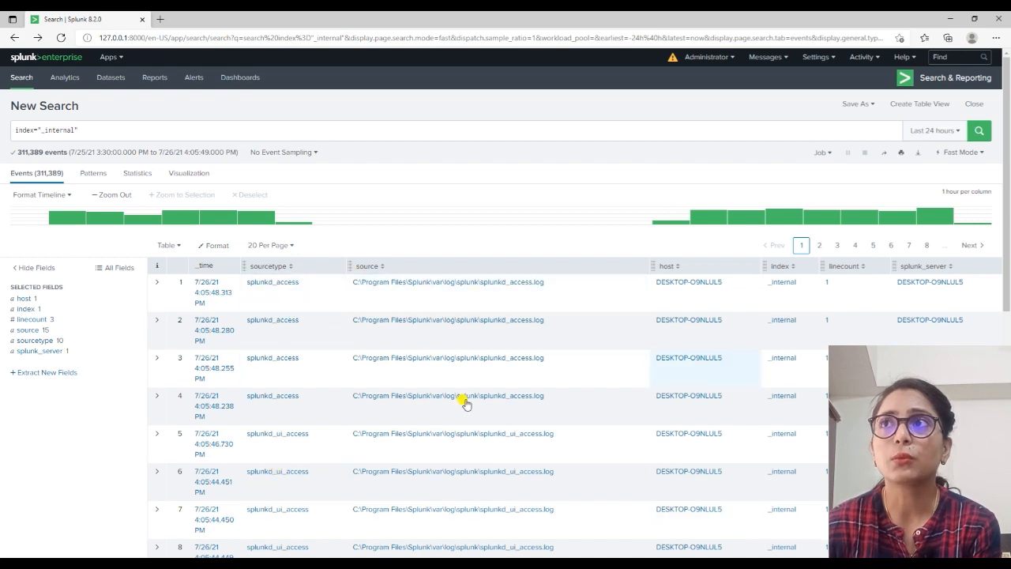
Expand the first event to inspect its raw text and field values, collapse it, and switch back to the slide show
left_click(157, 282)
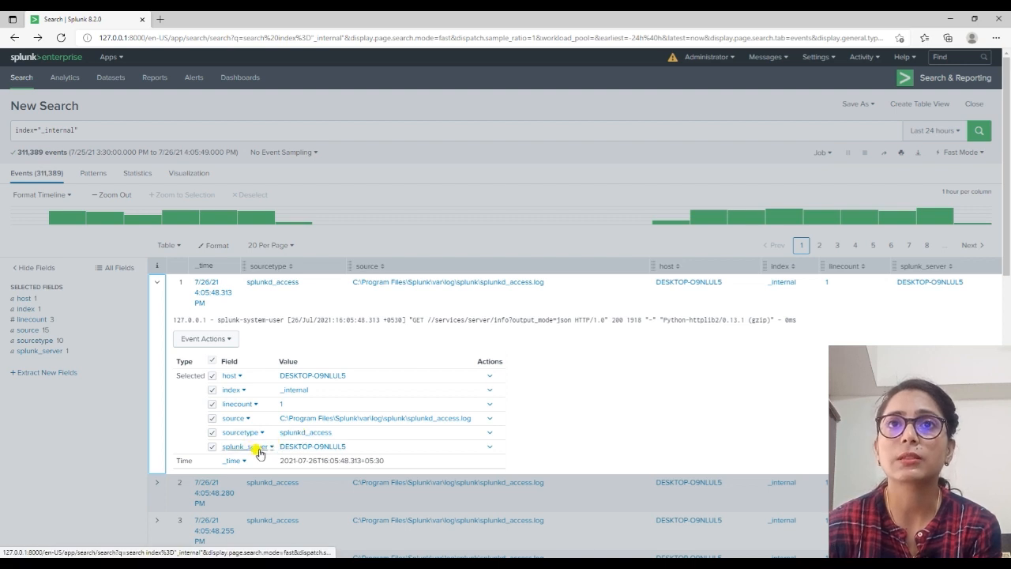
left_click_drag(221, 319, 782, 317)
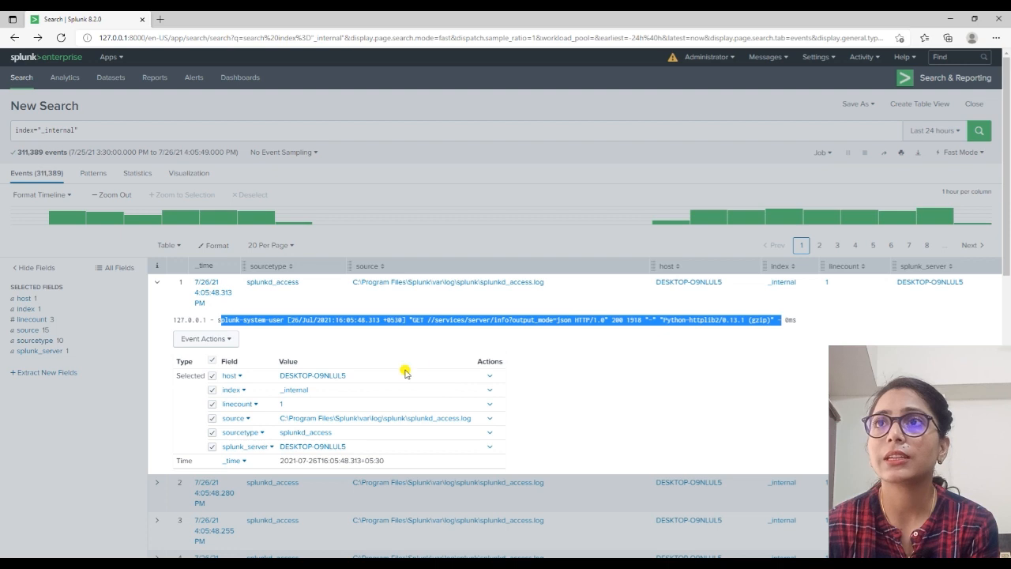
left_click(158, 287)
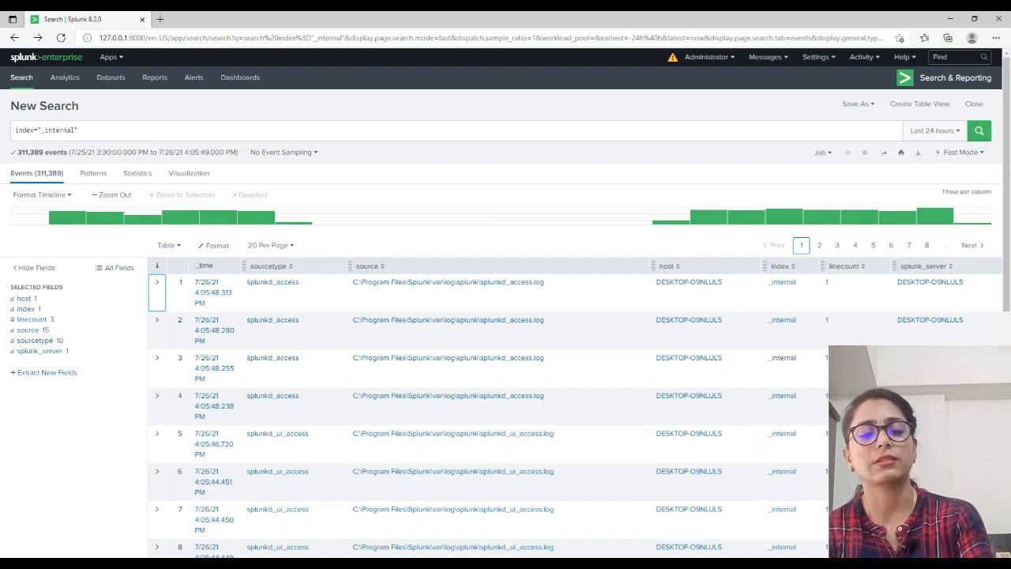
key("alt+Tab")
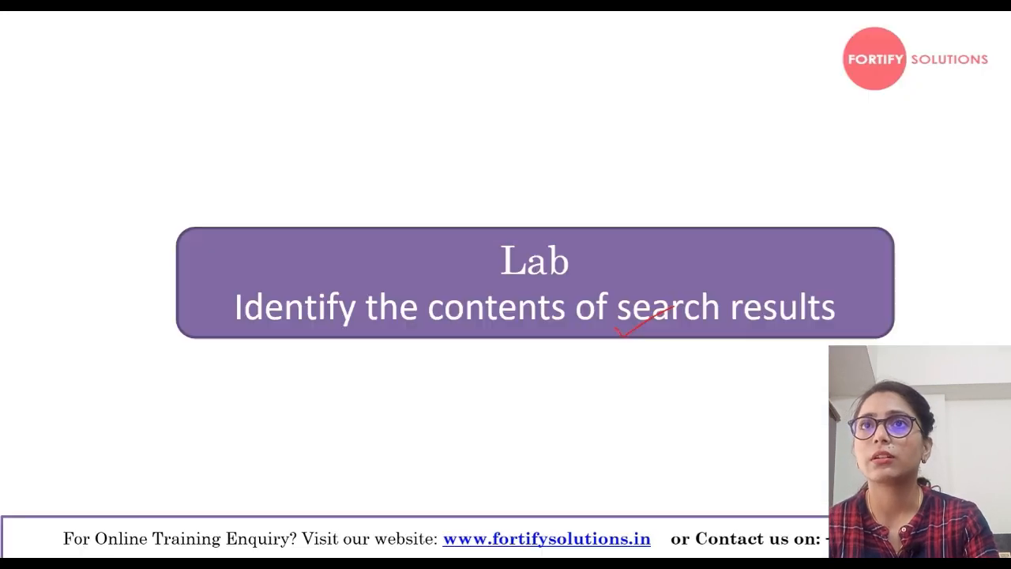
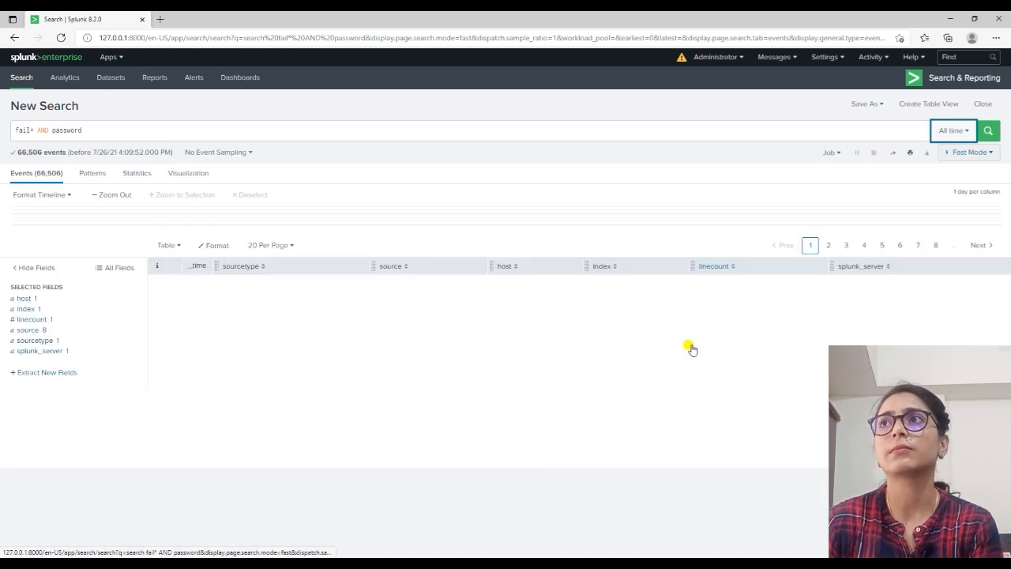
Display the results of the fail* AND password search as a list
left_click(166, 245)
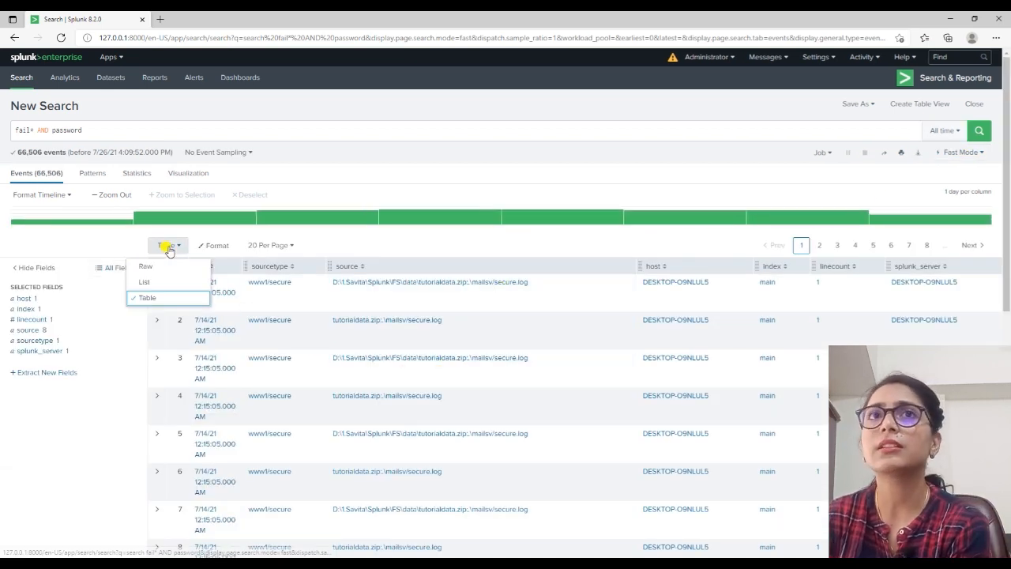
left_click(160, 281)
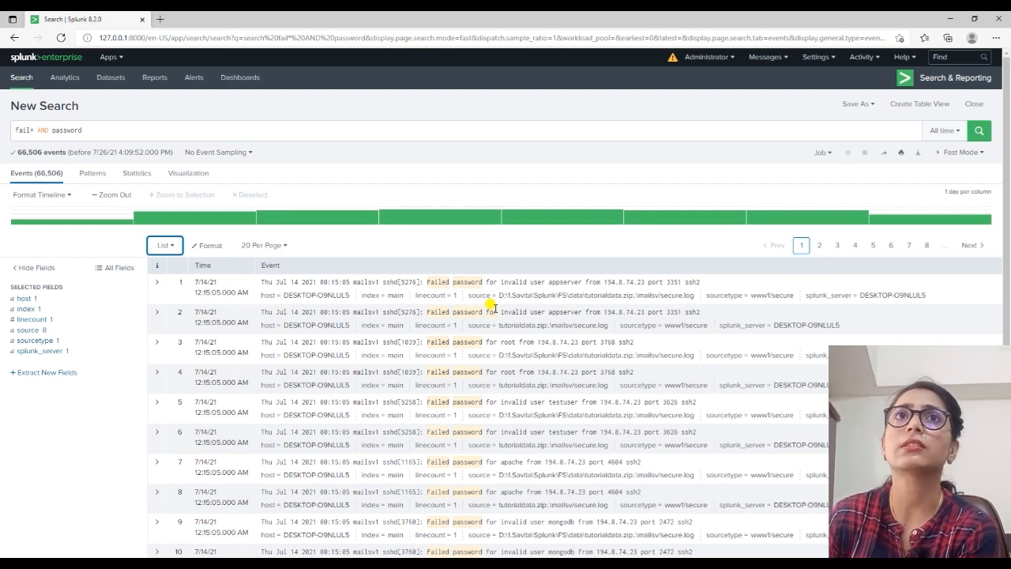
Narrow the search to fail* AND password 3351 and run it
left_click(120, 130)
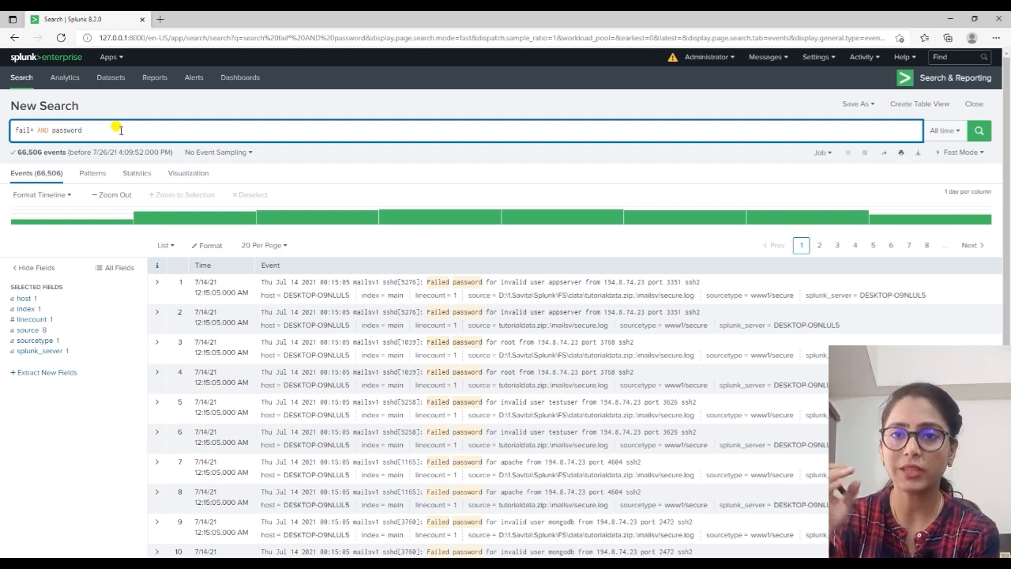
type("3351")
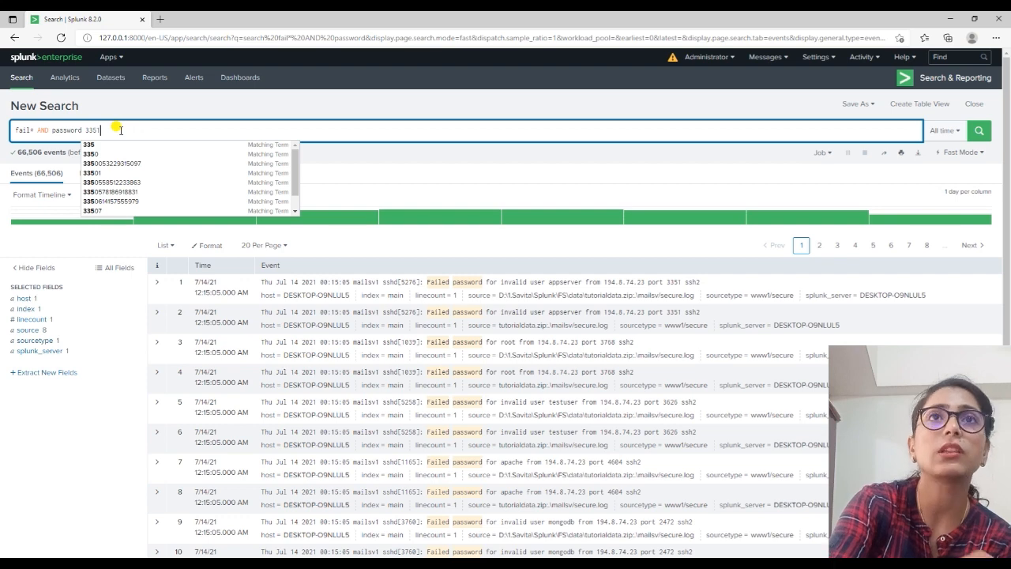
key("Return")
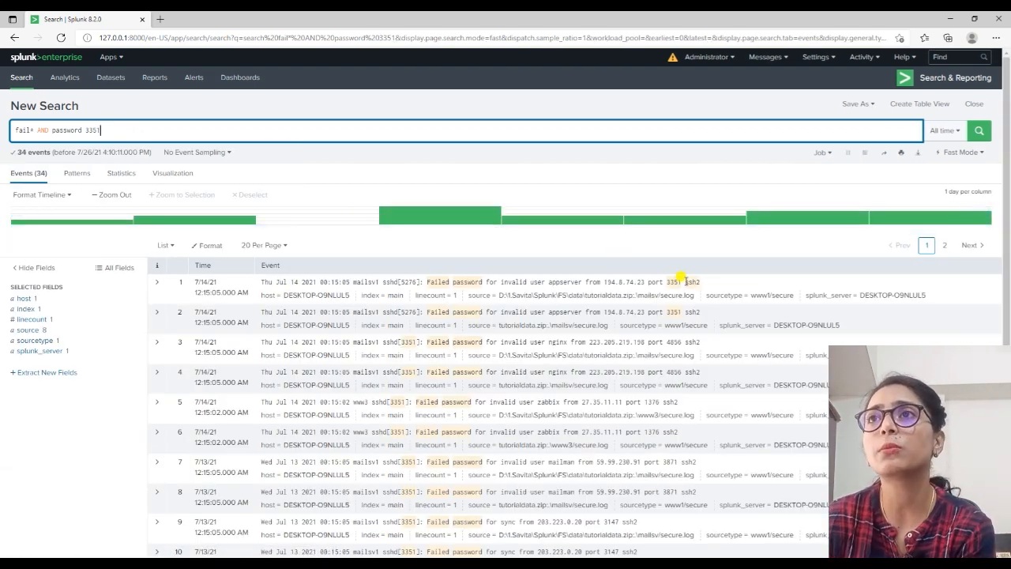
Examine where 3351 matches in the returned events, comparing the port values with the sshd process numbers
left_click_drag(702, 282, 645, 282)
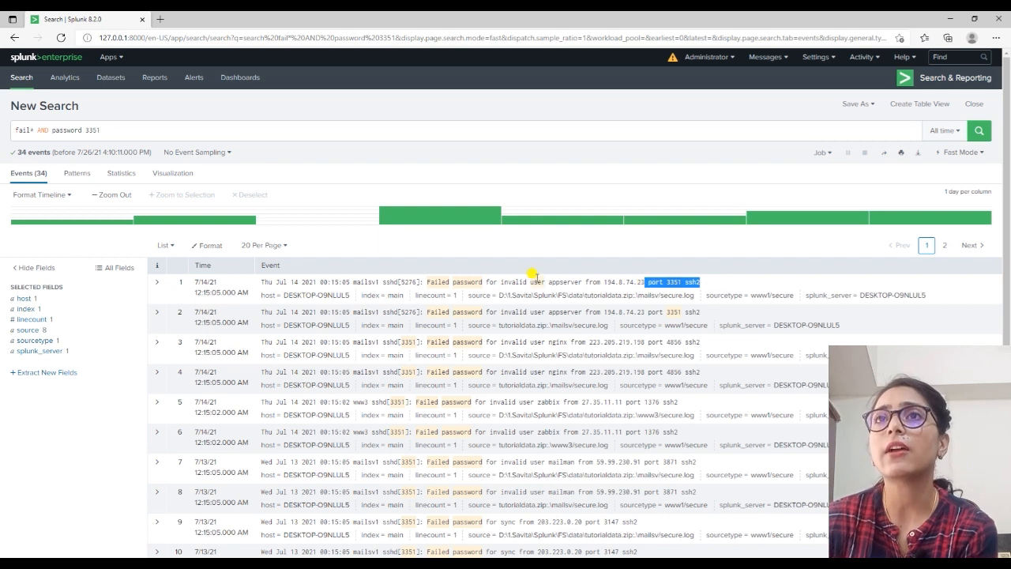
left_click(737, 282)
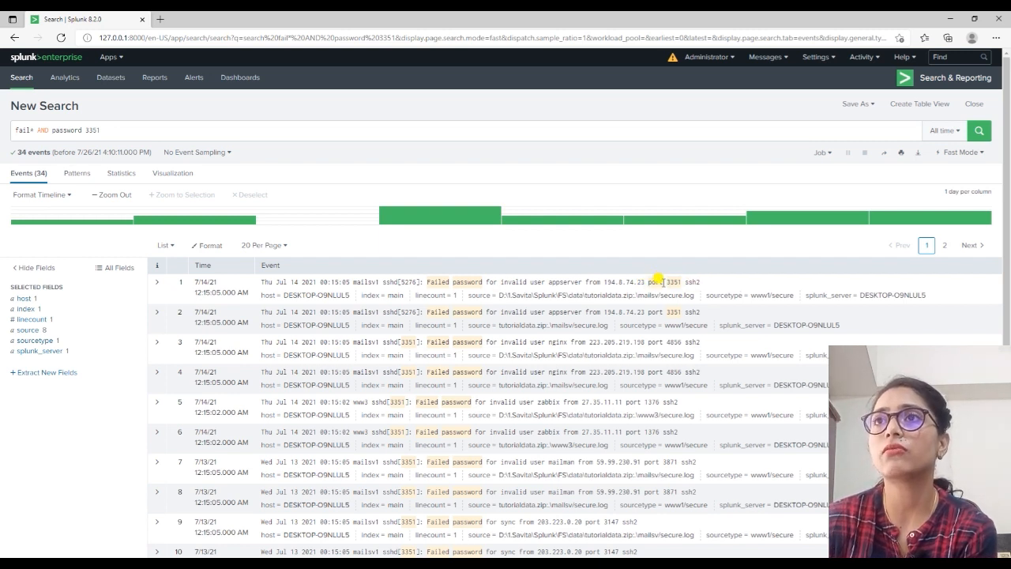
double_click(673, 311)
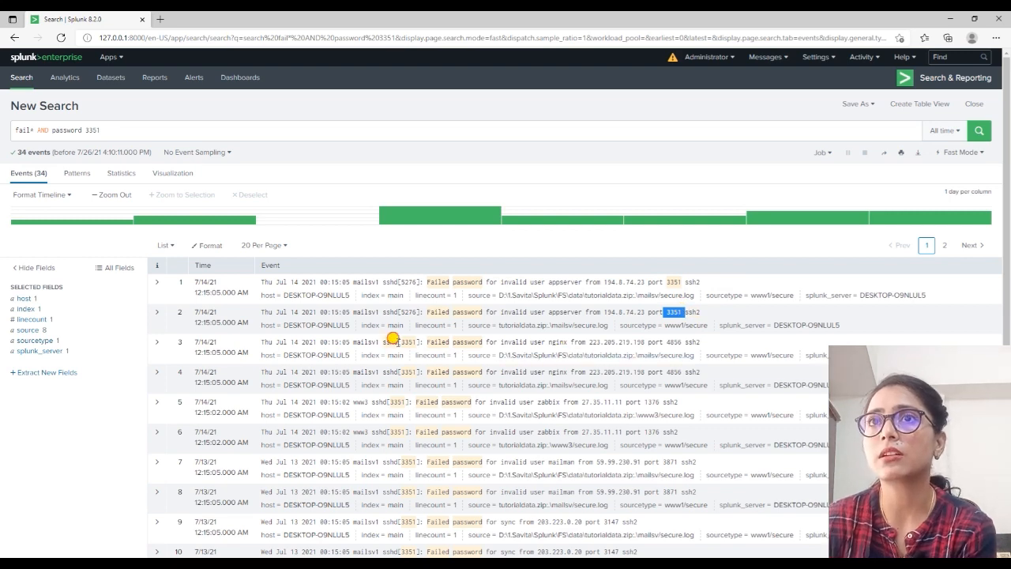
left_click_drag(398, 343, 425, 345)
left_click(402, 374)
left_click(402, 376)
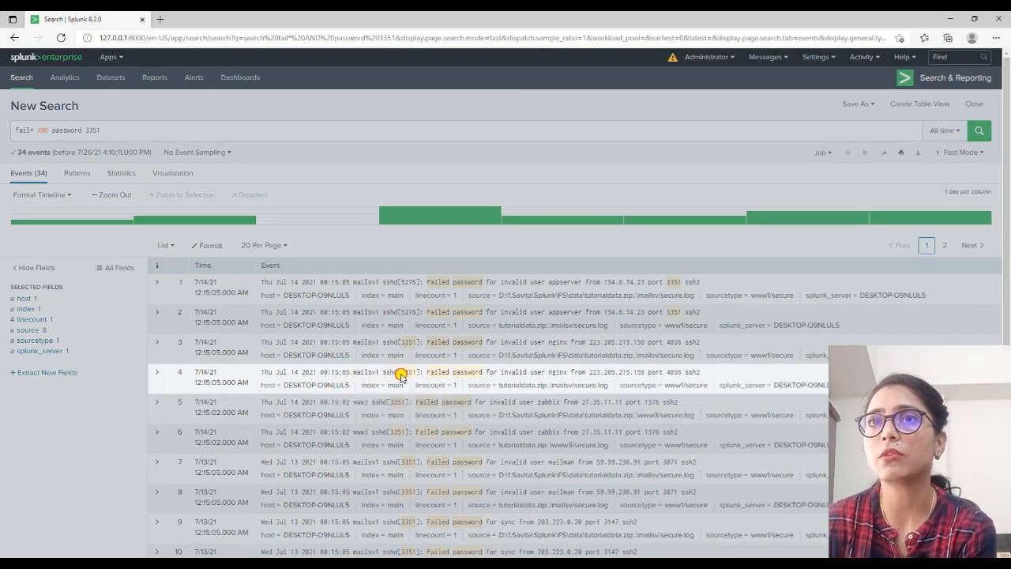
scroll(422, 451, "down", 5)
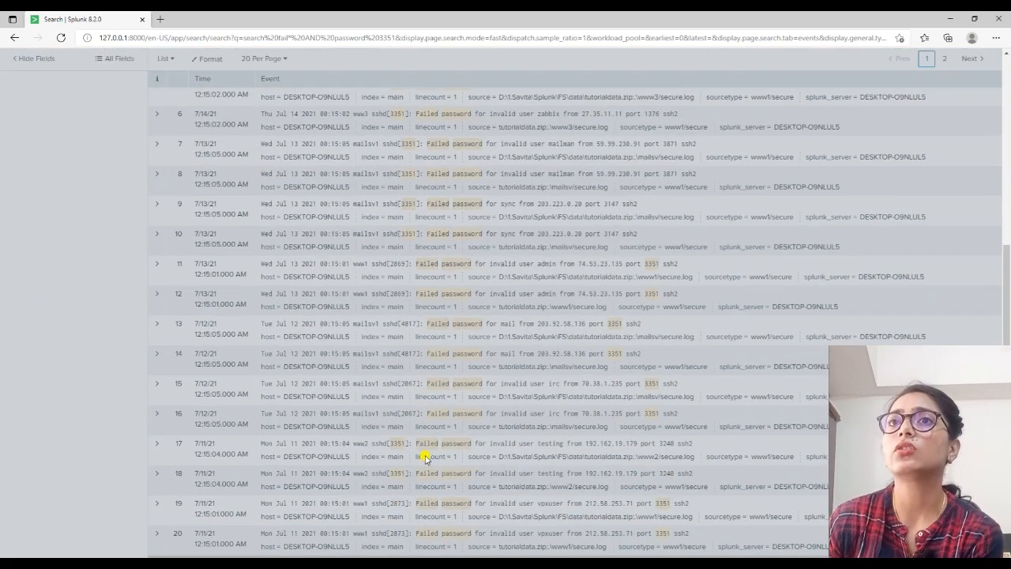
scroll(425, 475, "up", 6)
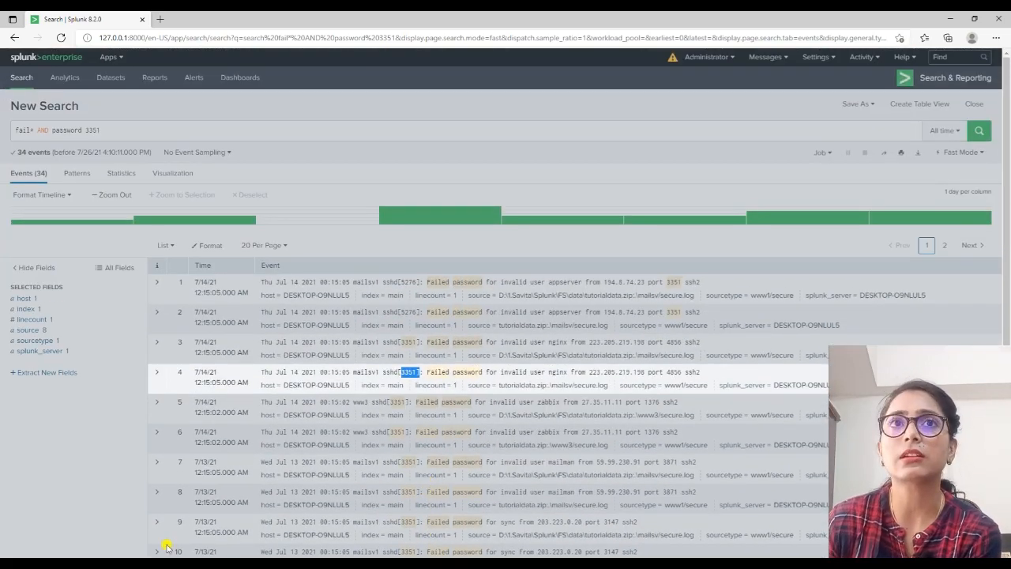
left_click(87, 494)
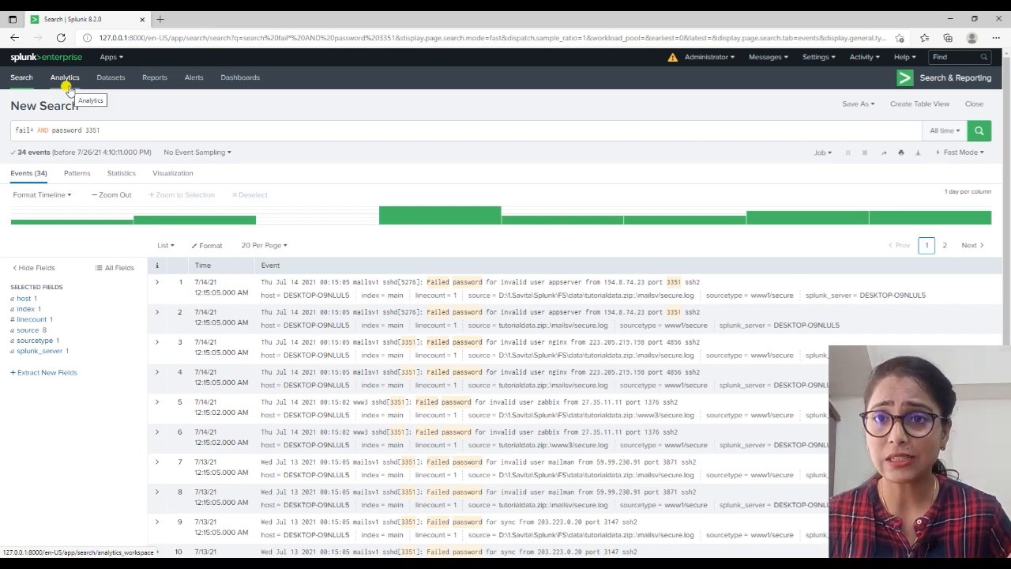
Go to the Splunk home page, browse for more apps, and search them for timeline
left_click(37, 63)
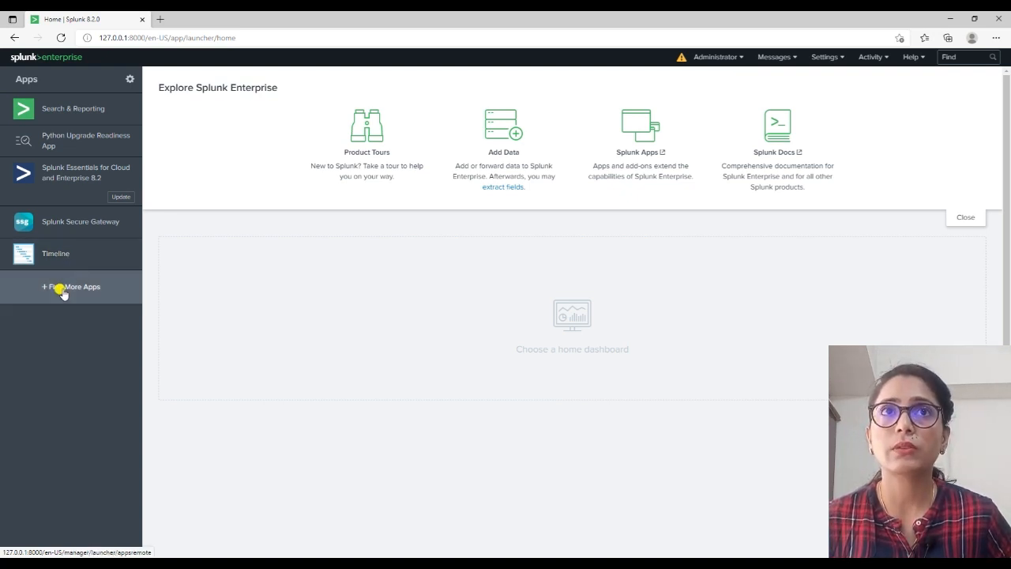
left_click(62, 288)
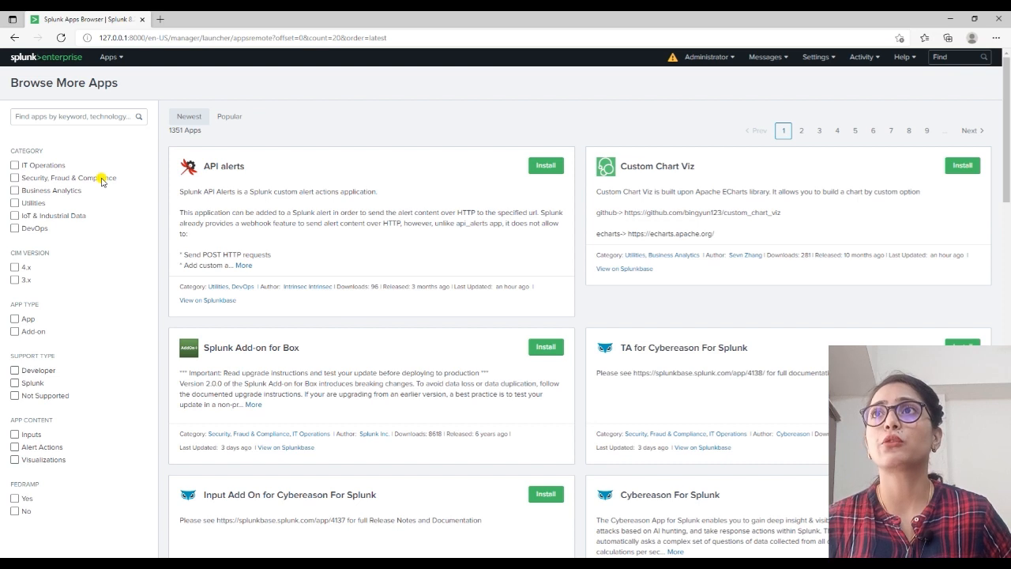
left_click(57, 119)
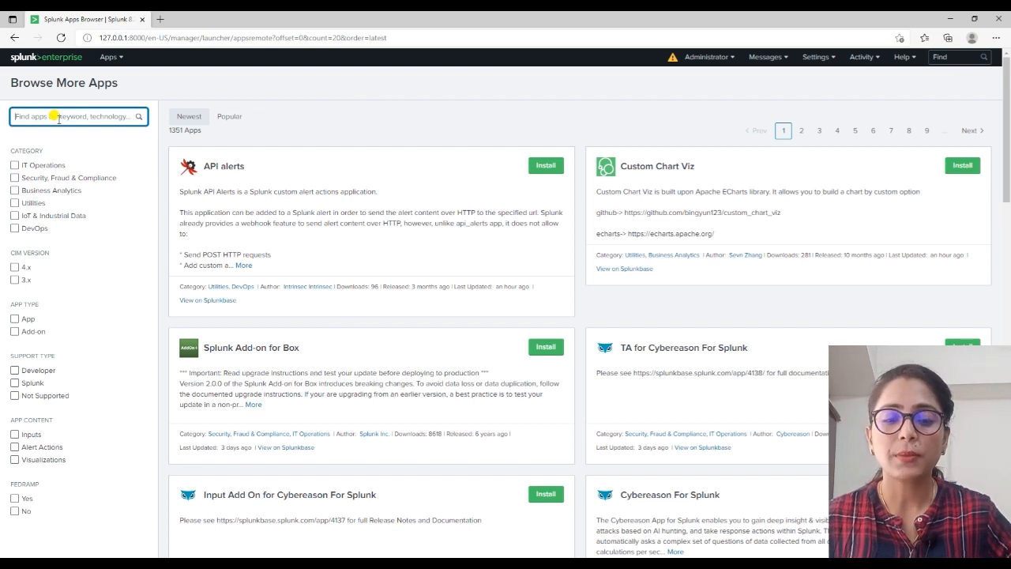
type("limeline")
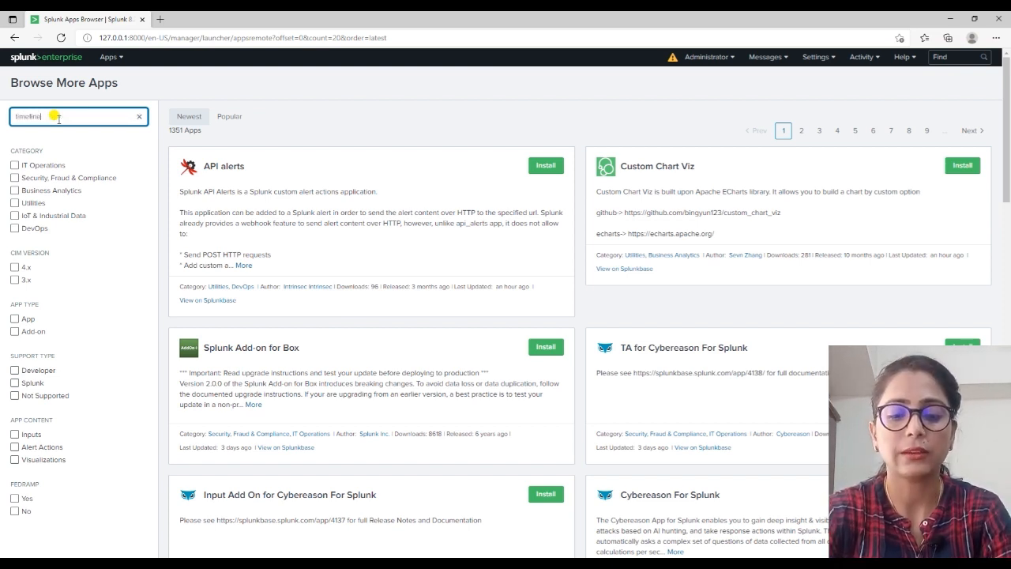
key("Return")
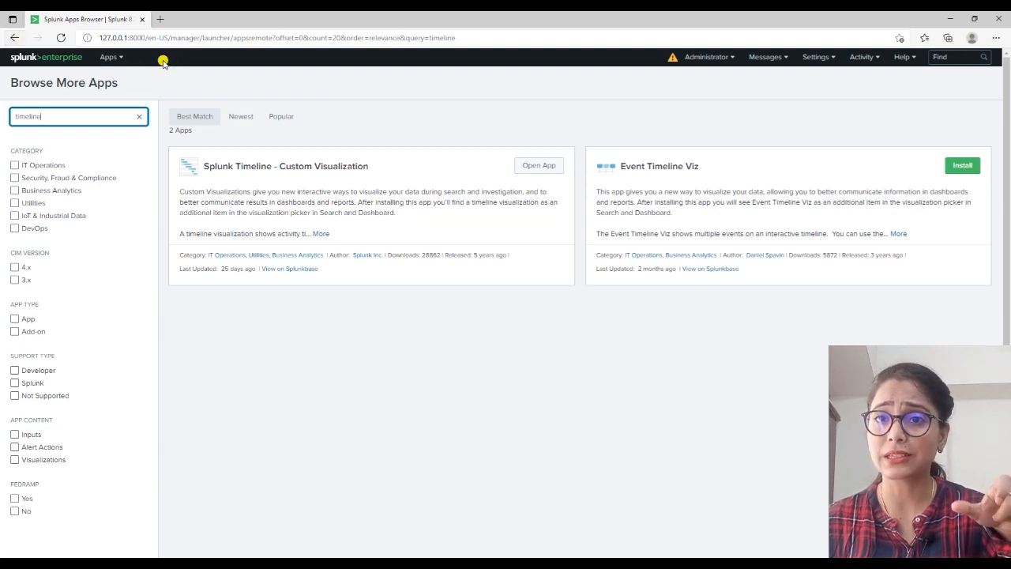
Read the full Splunk Timeline - Custom Visualization description, and view the install login for Event Timeline Viz before cancelling it
left_click(322, 235)
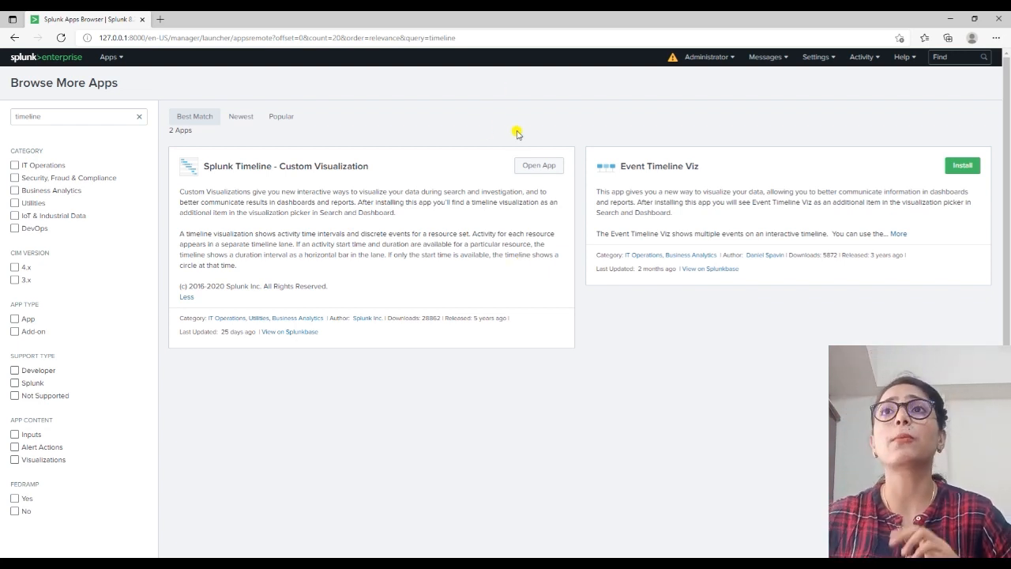
left_click(964, 165)
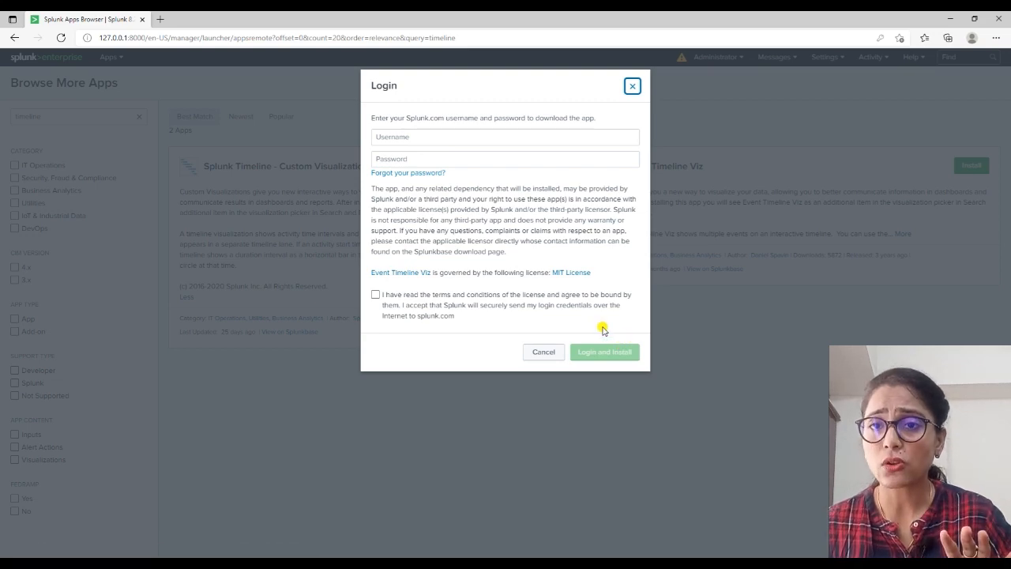
left_click(546, 352)
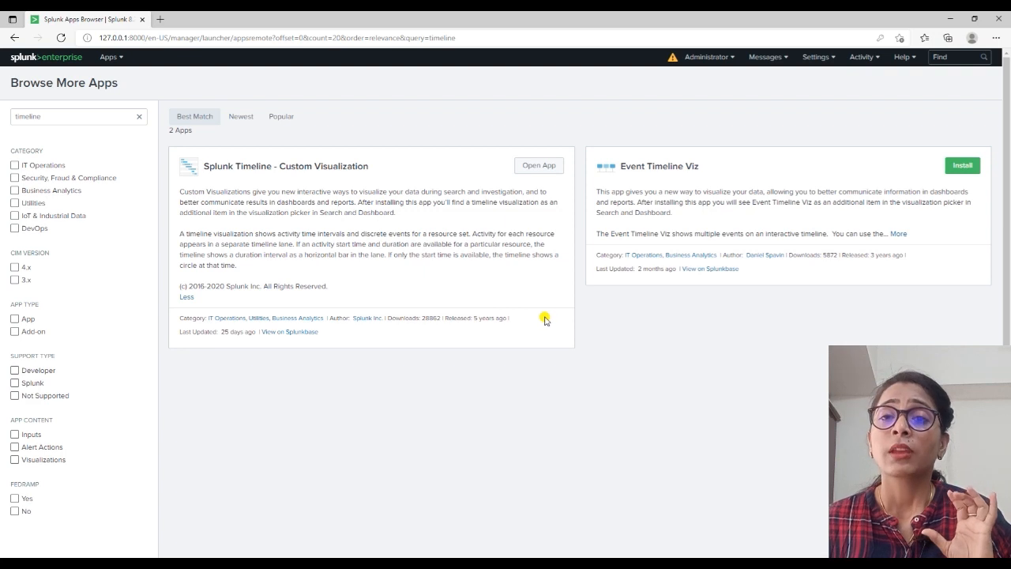
Open the Splunk Timeline - Custom Visualization app and inspect the RFC and MRO entries in the Default Color timeline
left_click(536, 165)
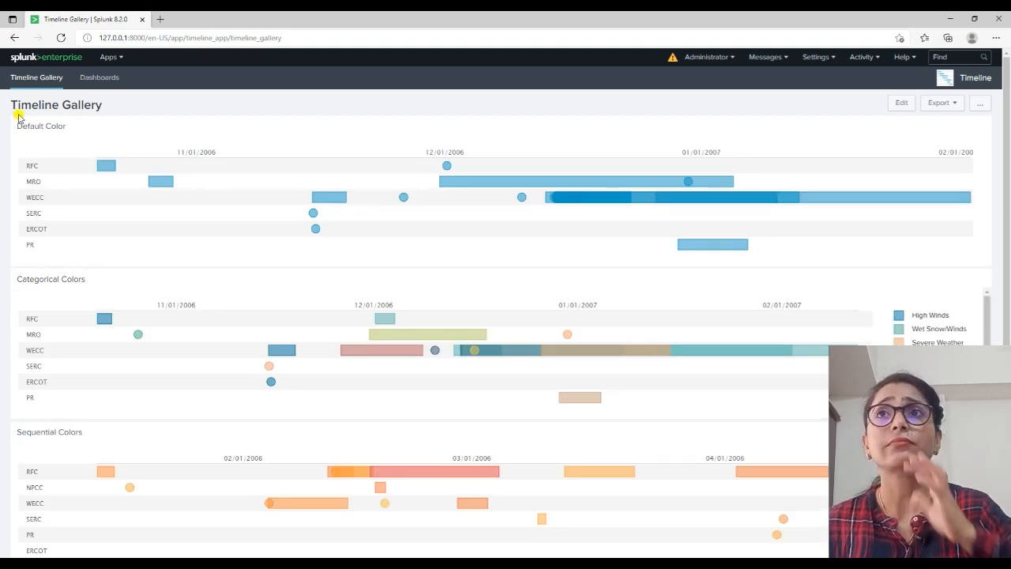
mouse_move(98, 169)
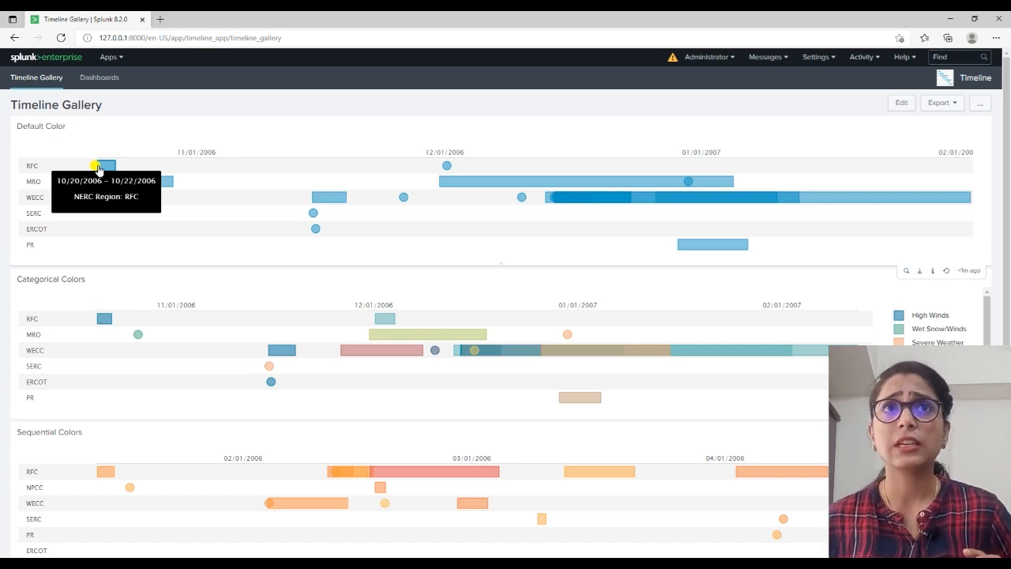
mouse_move(152, 182)
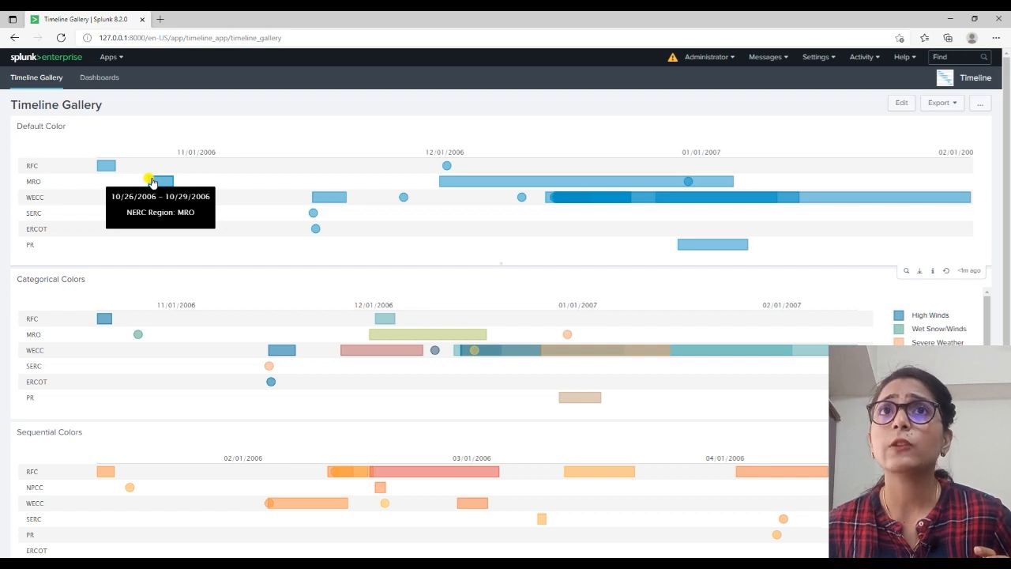
mouse_move(446, 164)
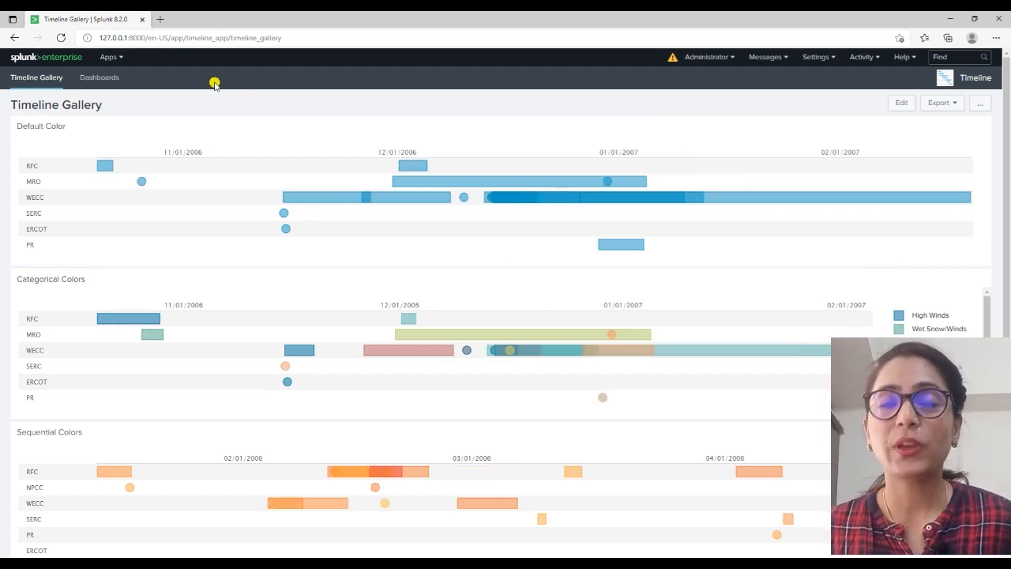
Create a private dashboard titled demo in the Timeline app, using the Classic Dashboards builder
left_click(104, 79)
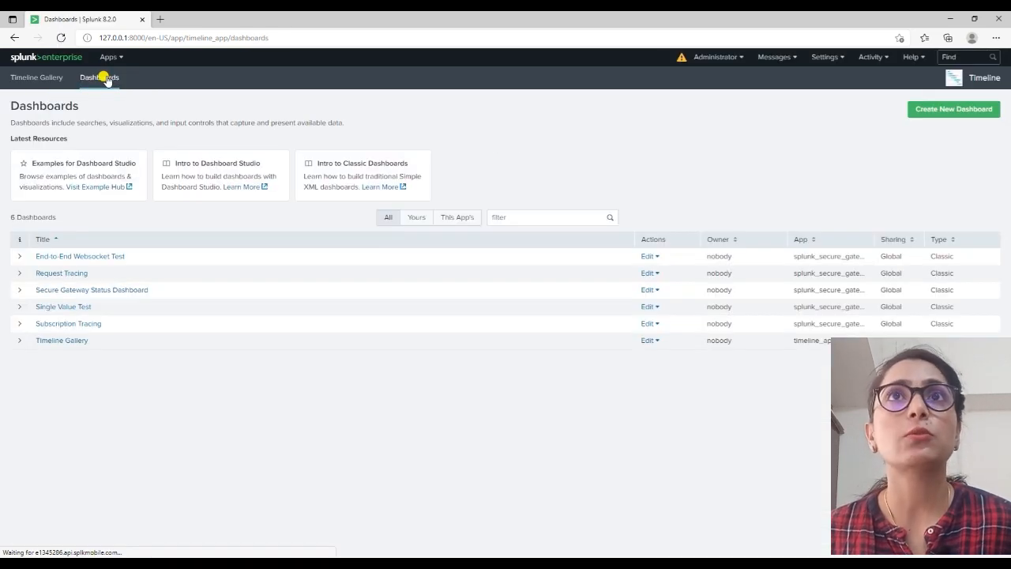
left_click(953, 116)
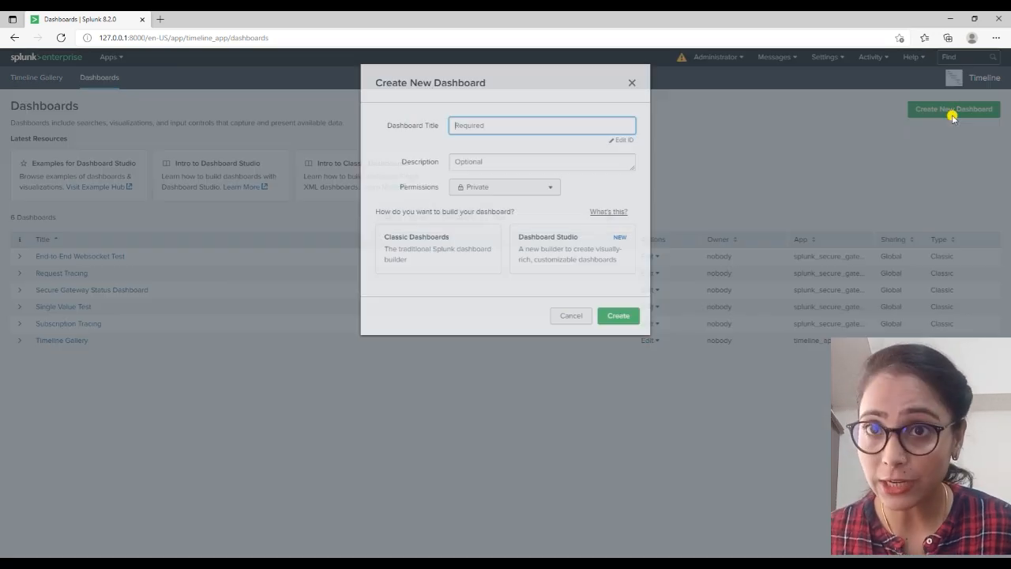
type("demo")
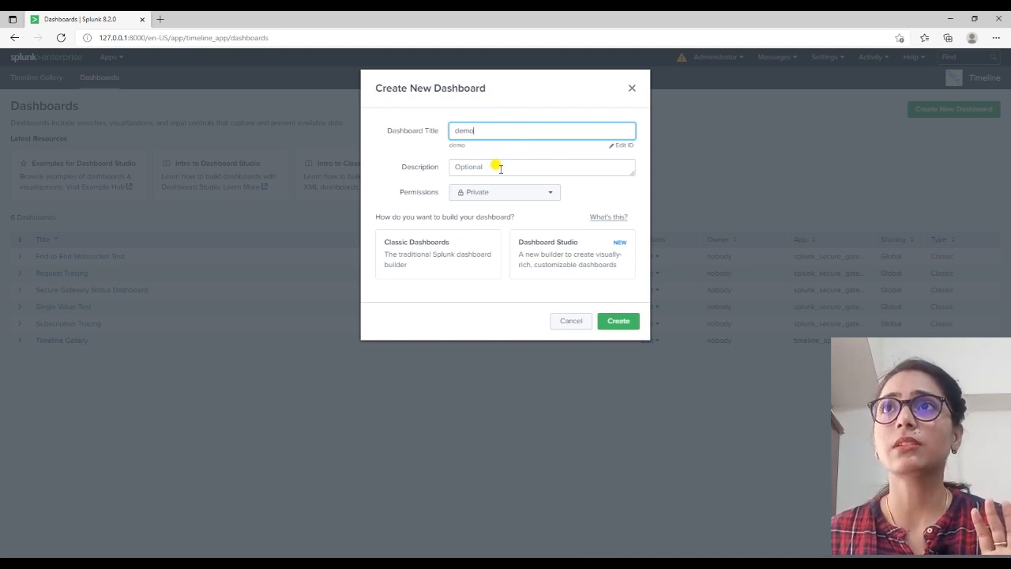
left_click(408, 262)
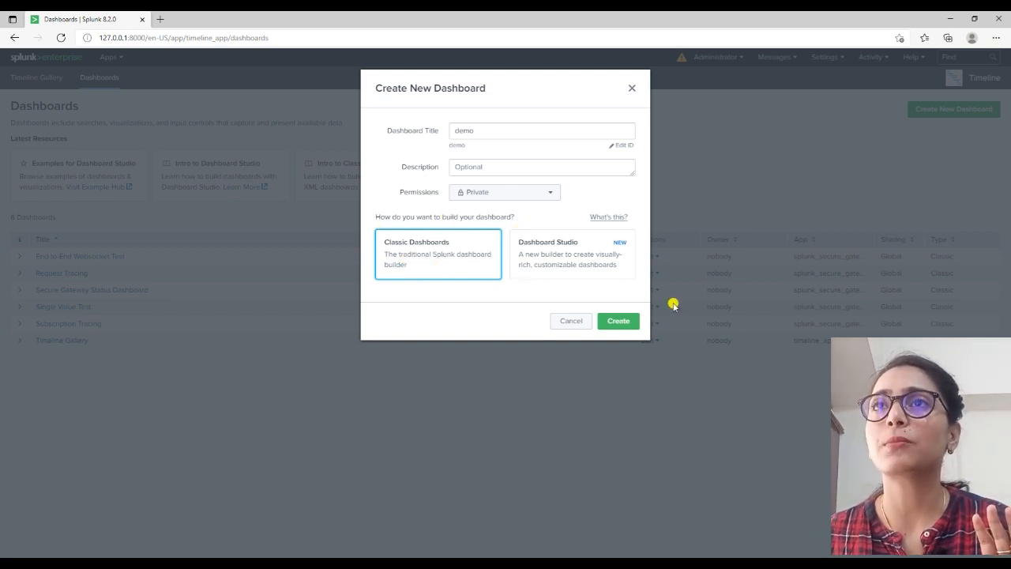
left_click(614, 320)
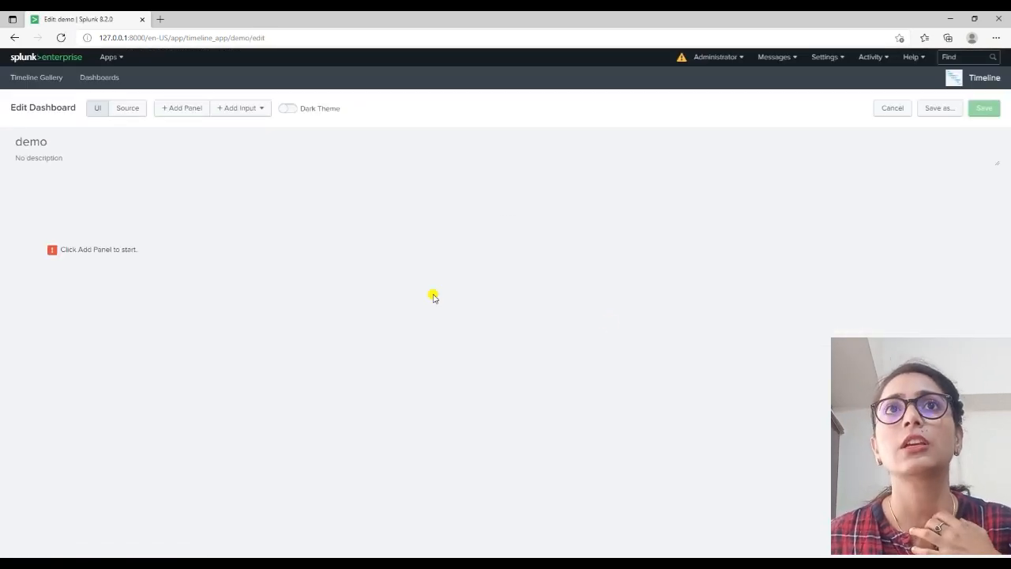
Start a new Timeline visualization panel for the demo dashboard
left_click(47, 159)
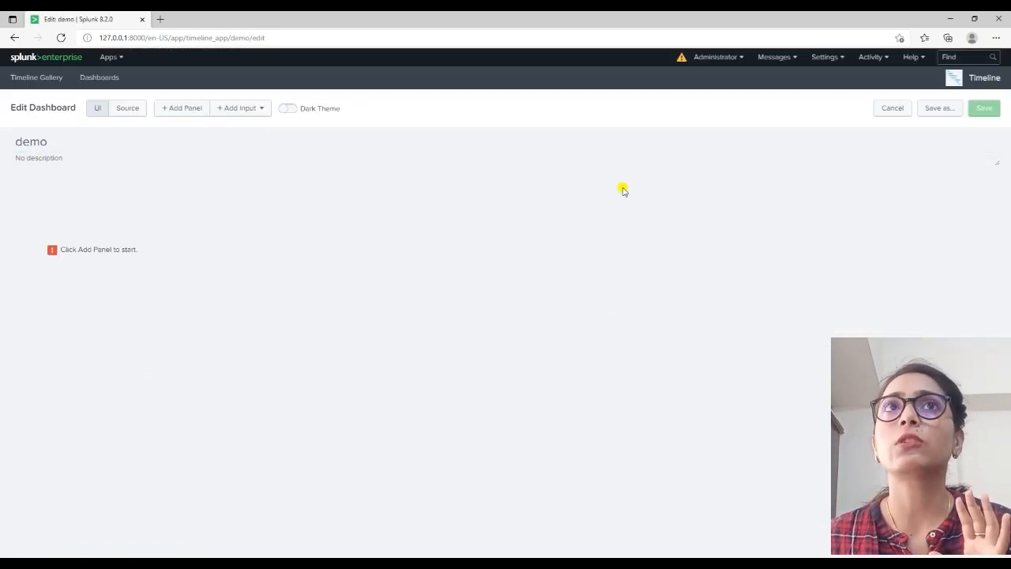
left_click(172, 111)
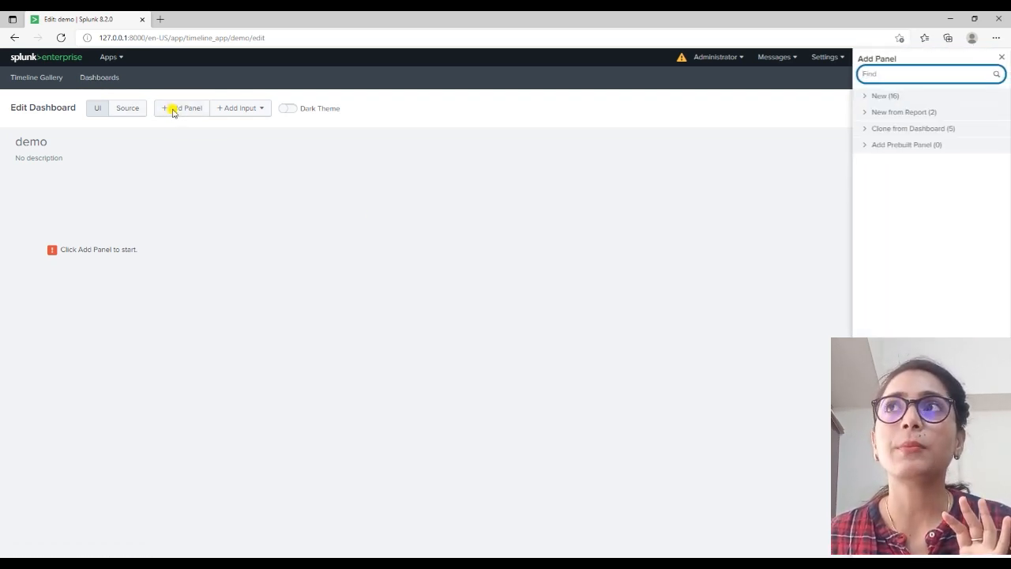
left_click(860, 96)
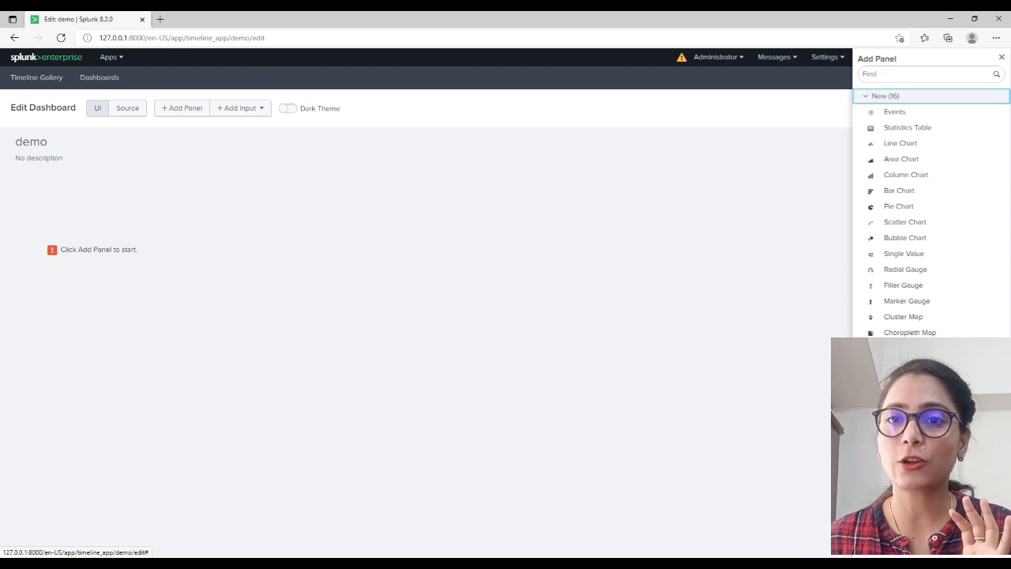
left_click(901, 348)
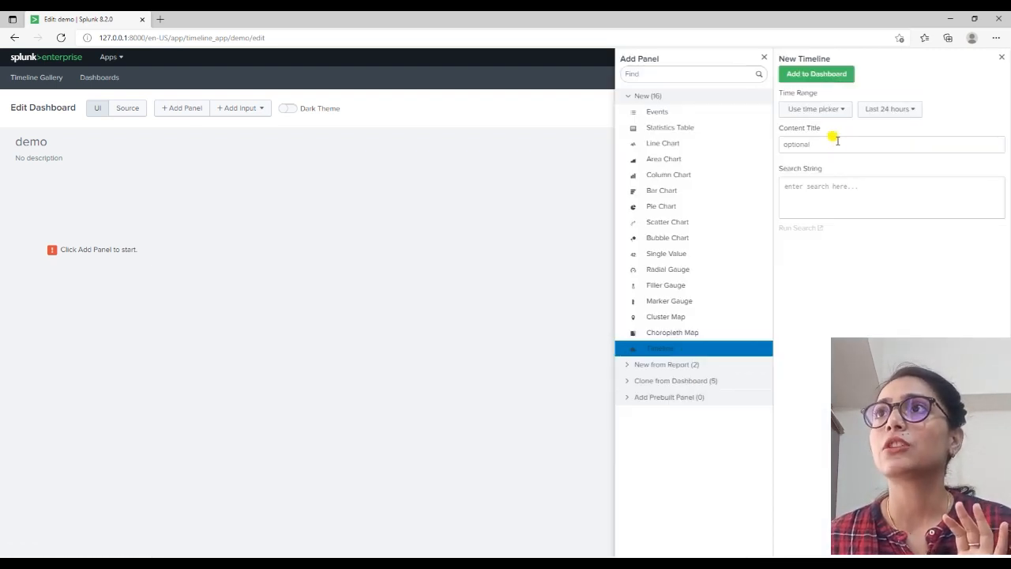
Enter the Timeline panel's search as index="_internal" | stats count by _time , sourcetype
left_click(825, 186)
type("index")
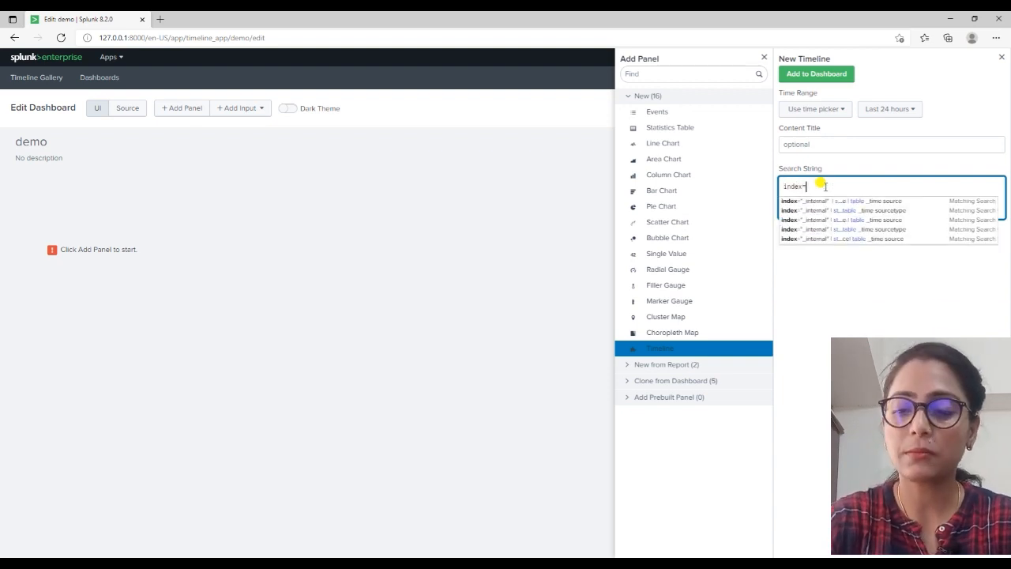
type("=\"")
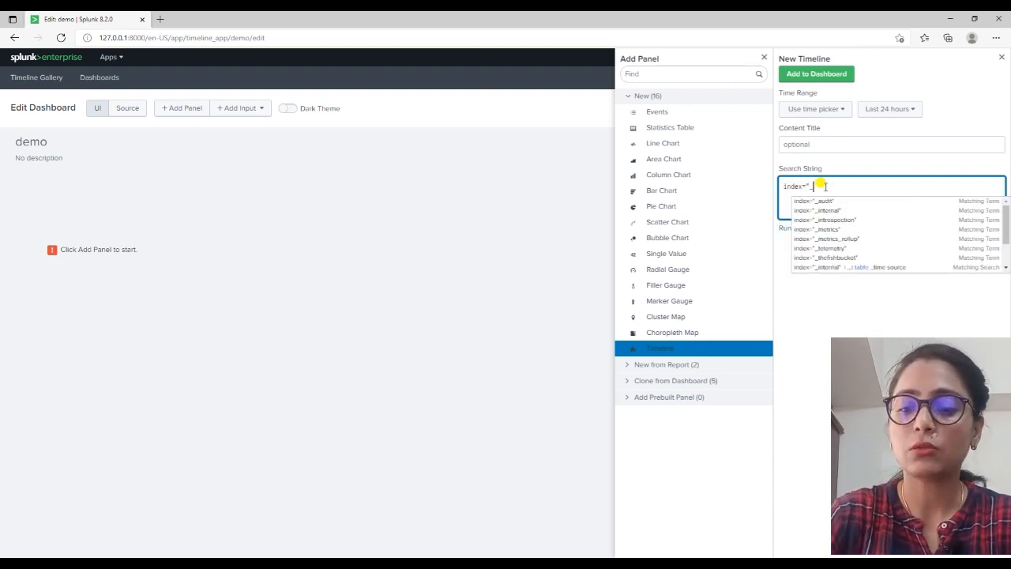
type("_inter")
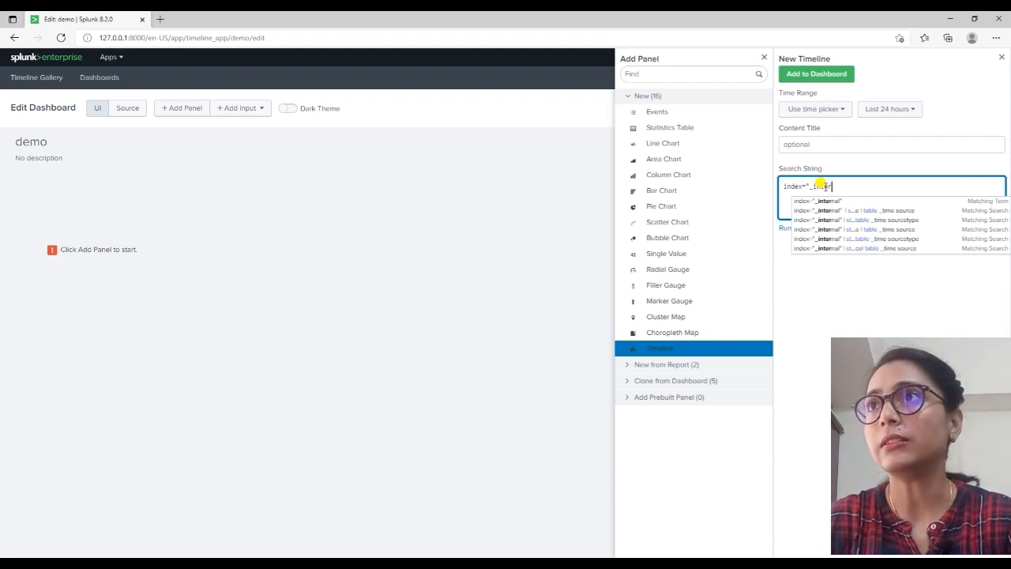
type("nal\" | ")
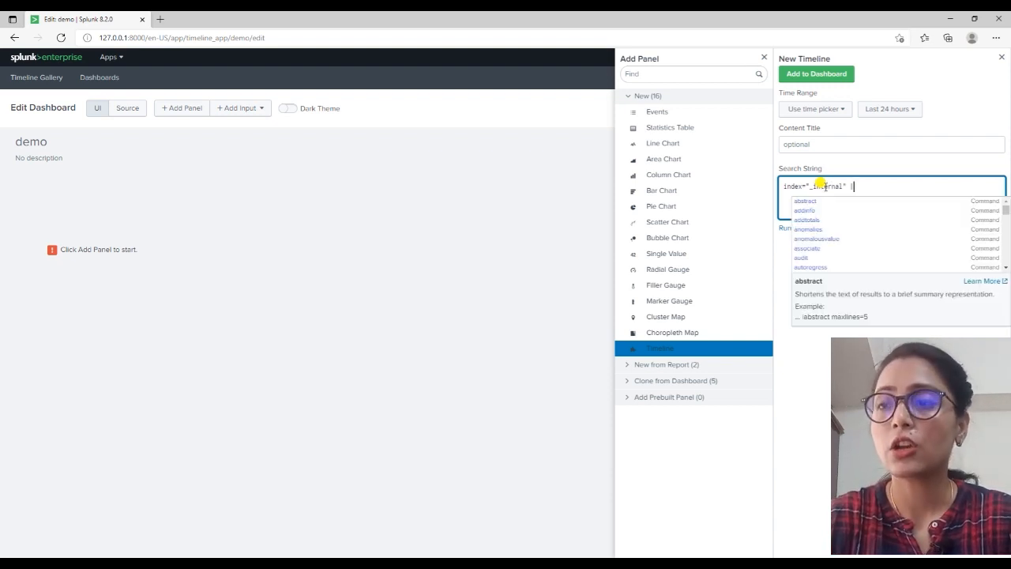
type("stats ")
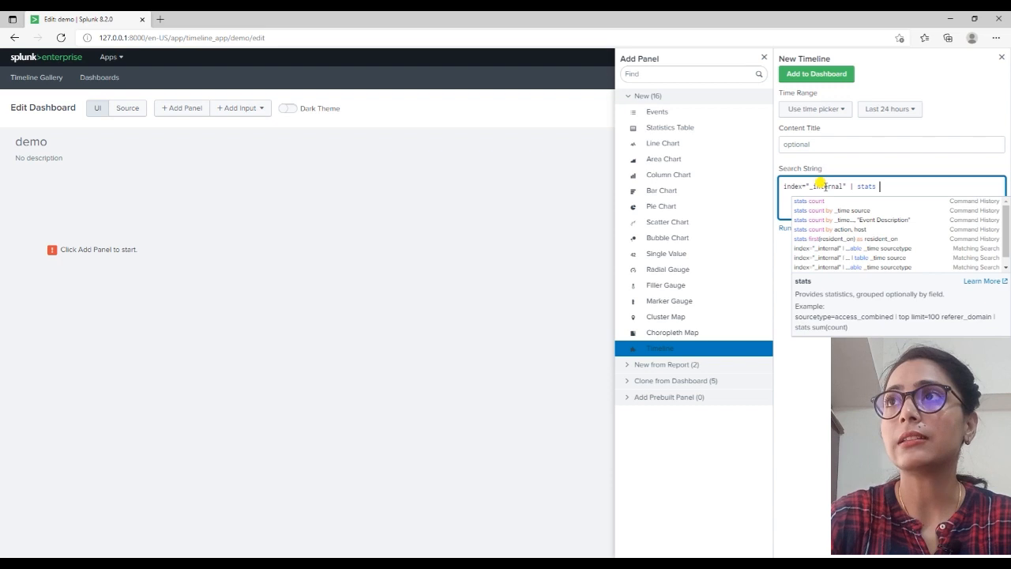
type("count by ")
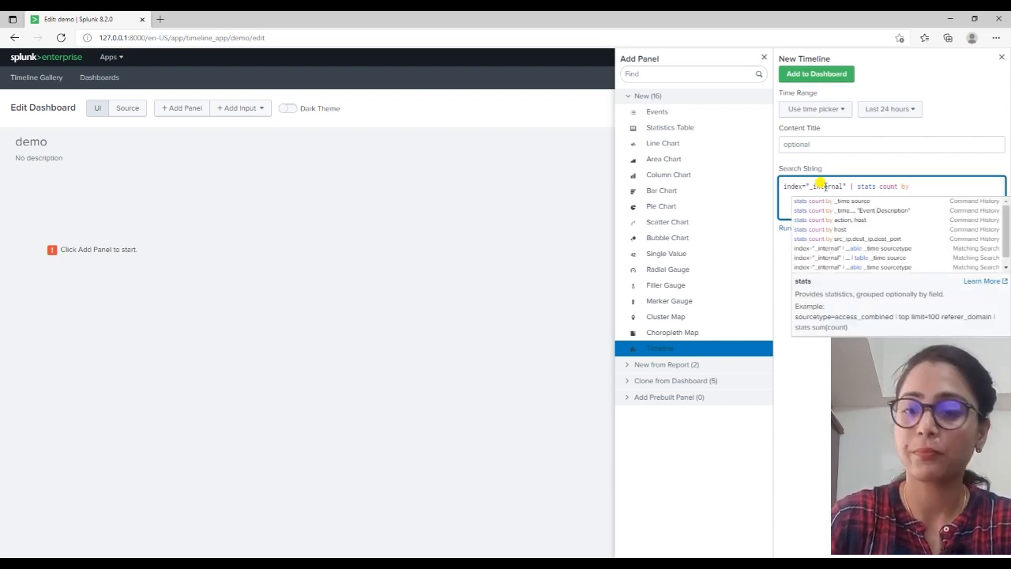
type("_time")
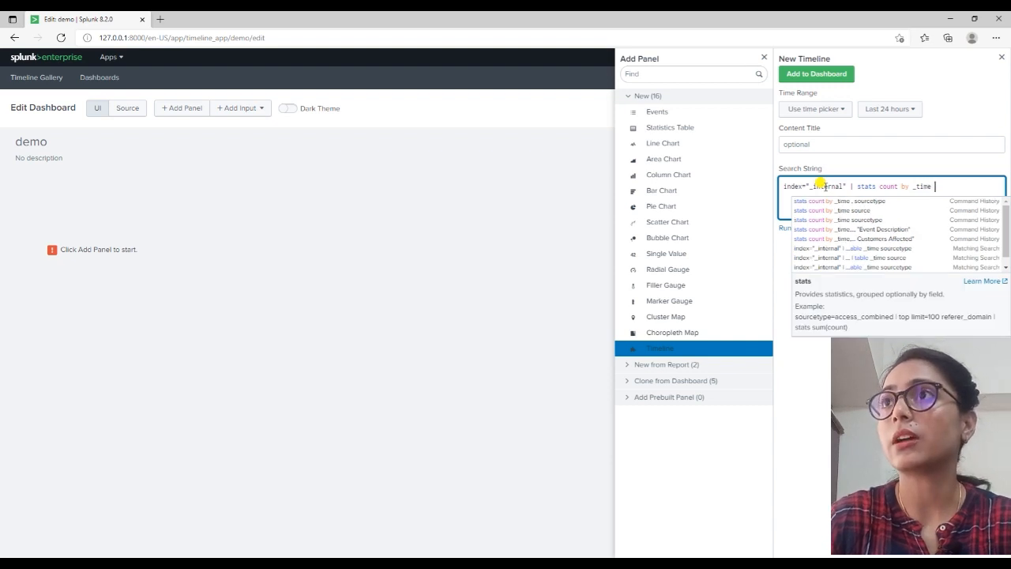
key("Down")
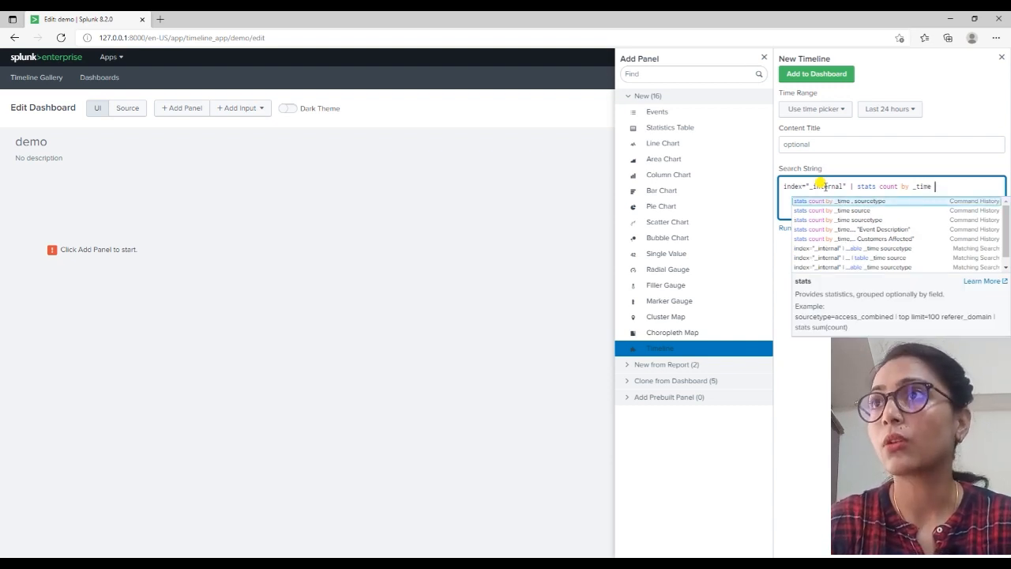
key("Return")
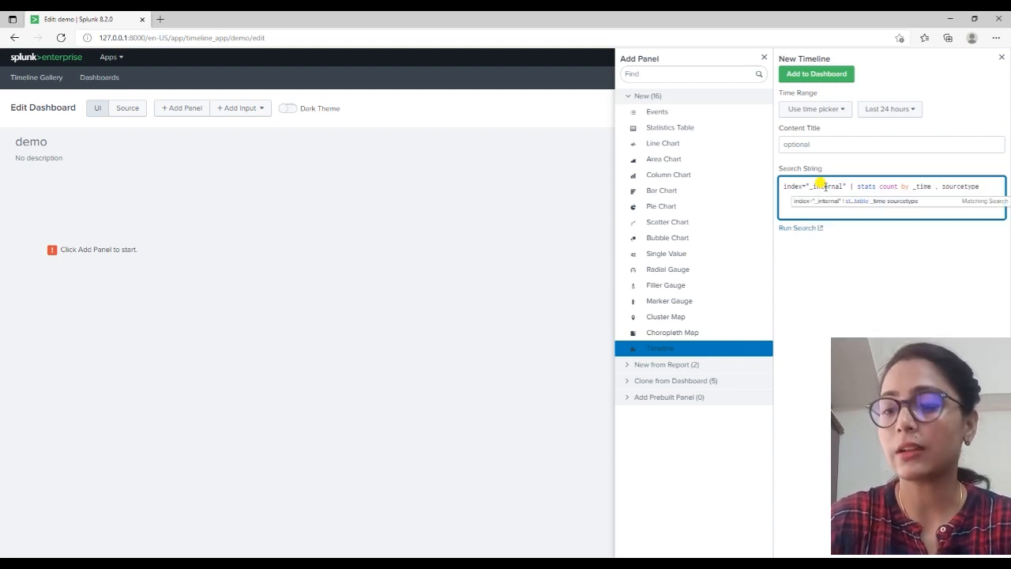
Append | table _time sourcetype to the search string and add the Timeline panel to the demo dashboard
type("| table ")
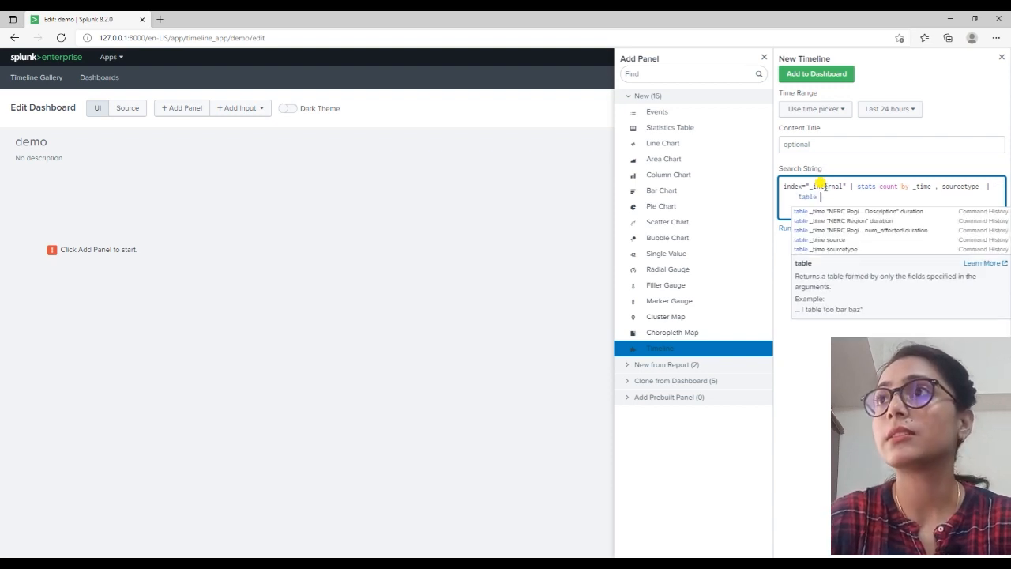
type("_time")
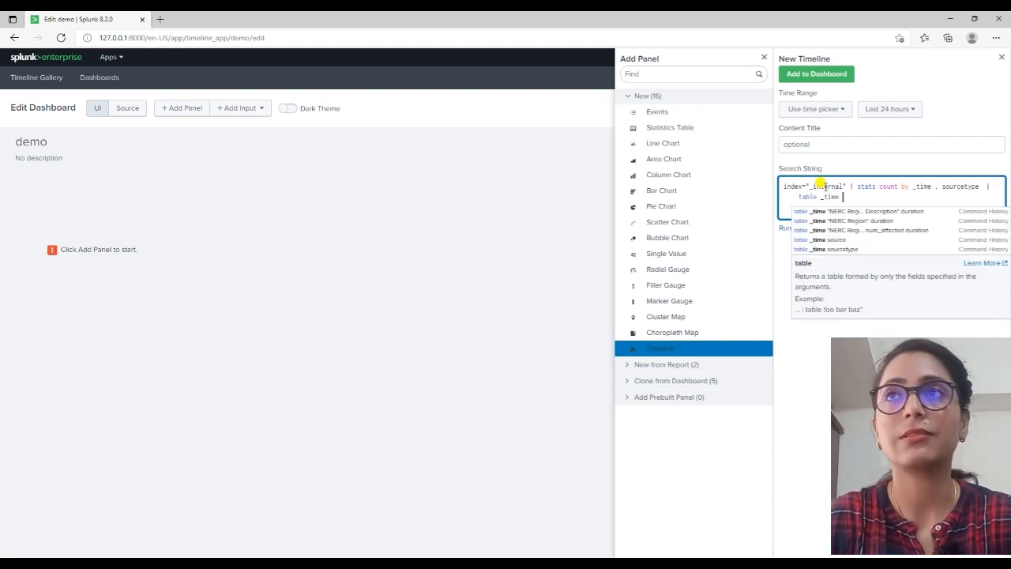
type(" so")
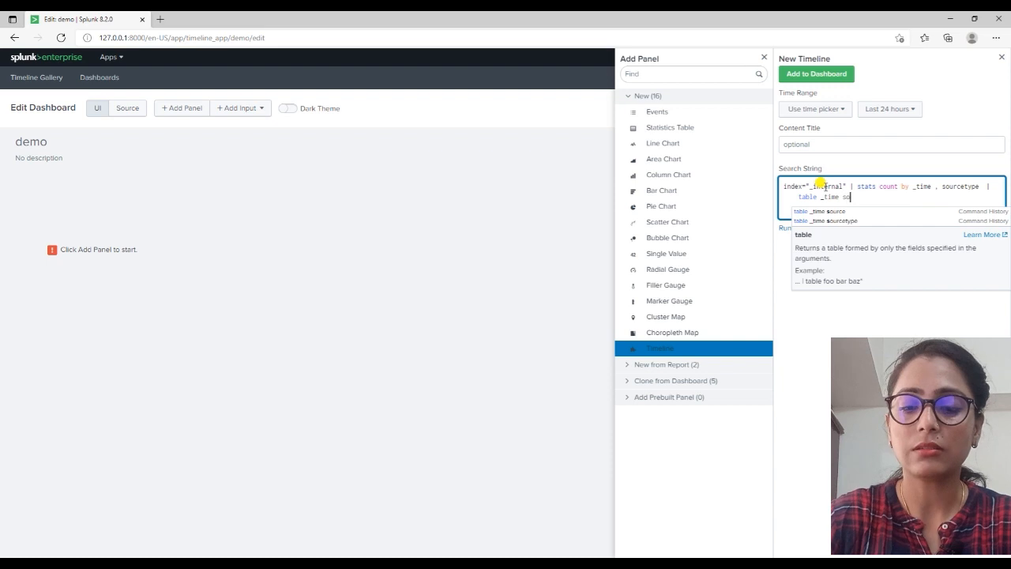
type("u")
key("Down")
key("Down")
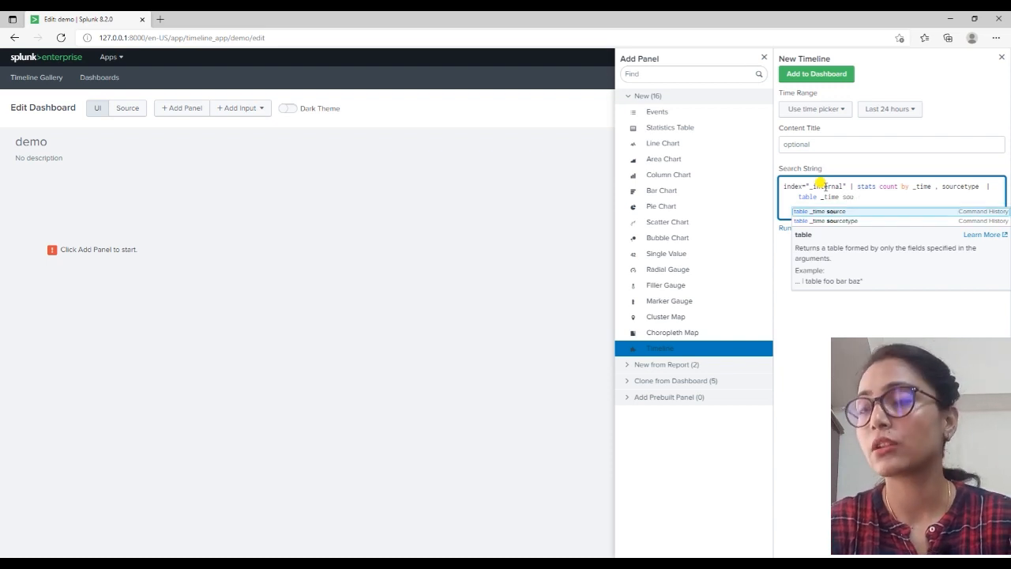
key("Return")
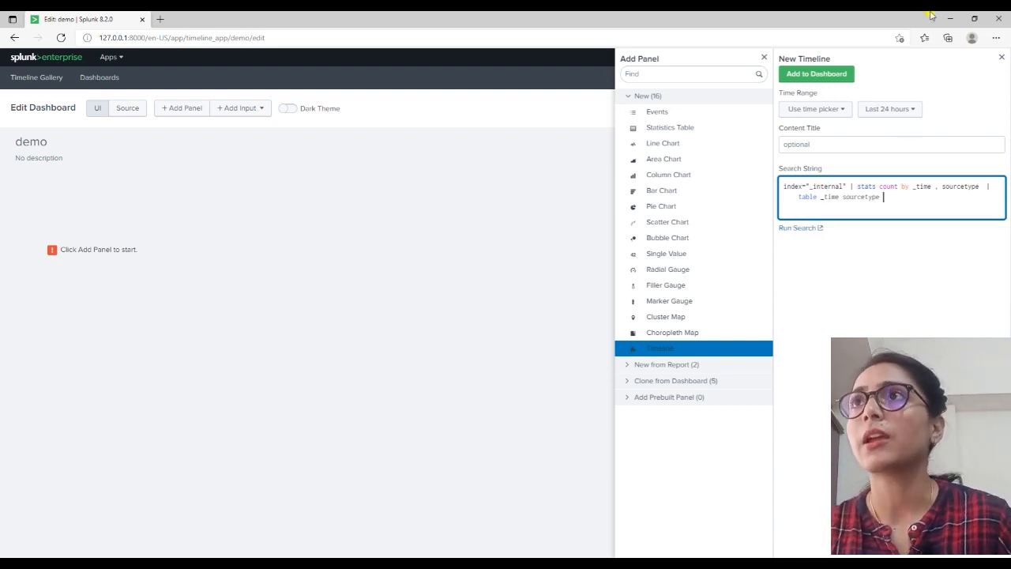
left_click(818, 74)
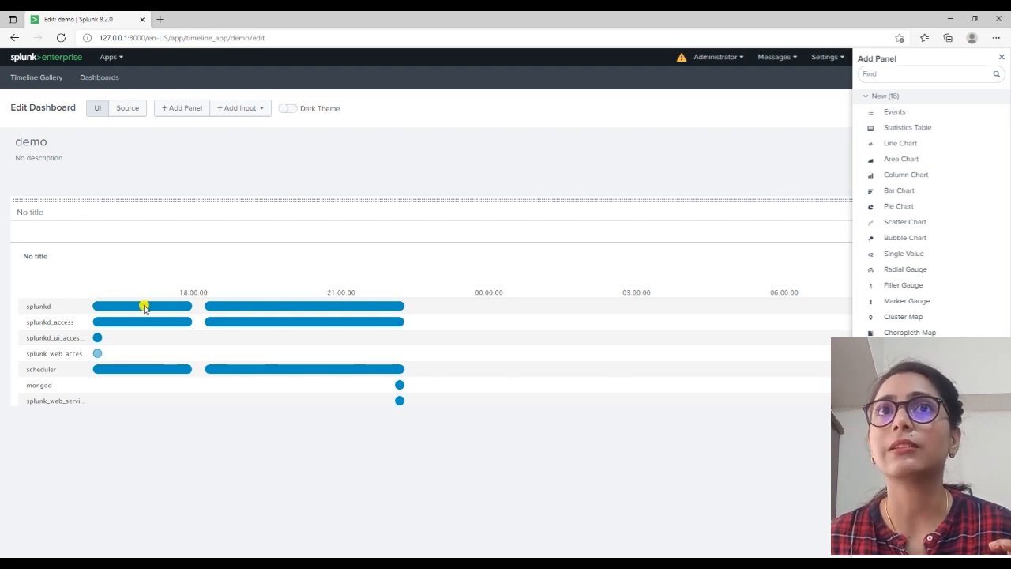
left_click(386, 377)
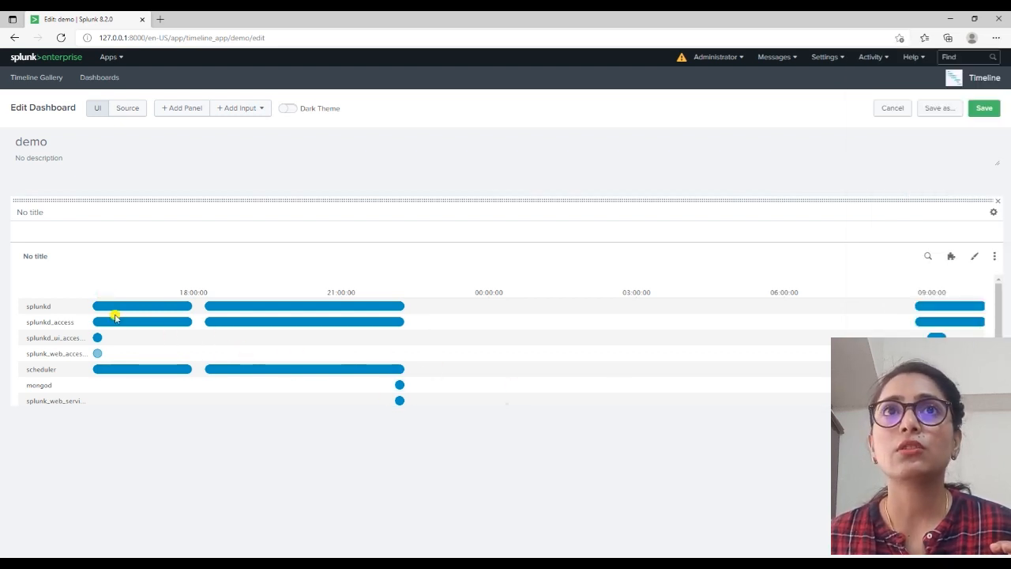
Turn on the dark theme for the demo dashboard, save it and refresh the page
mouse_move(113, 309)
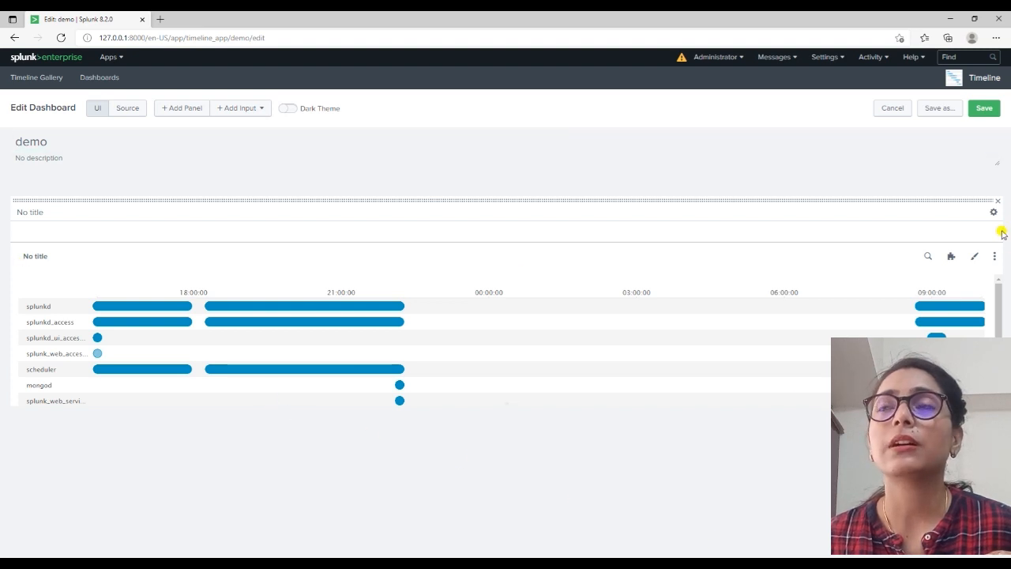
left_click(289, 113)
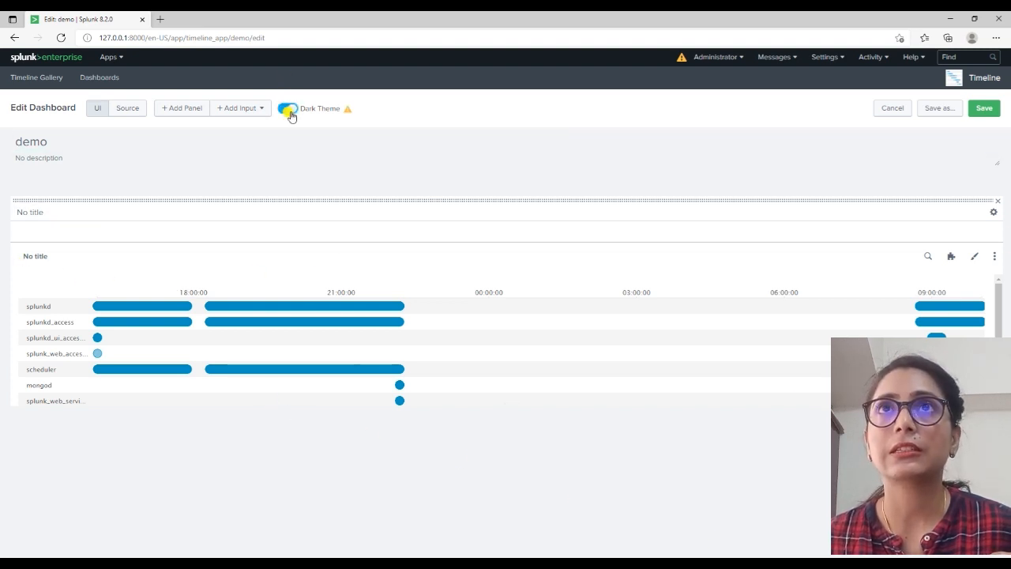
left_click(985, 108)
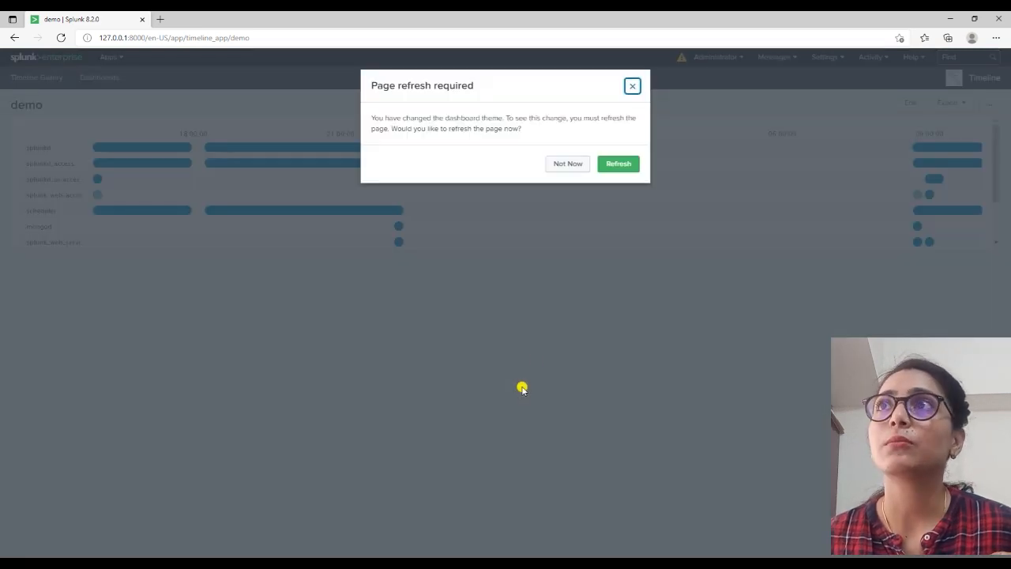
left_click(620, 163)
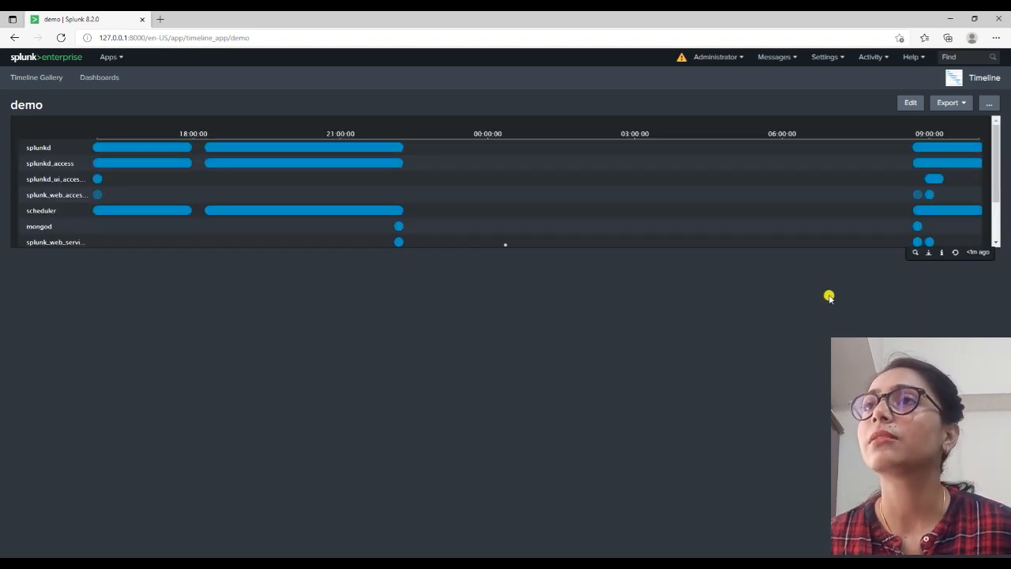
Review the Timeline panel's search settings and visualization choices in the dashboard editor, and save the dashboard
left_click(914, 104)
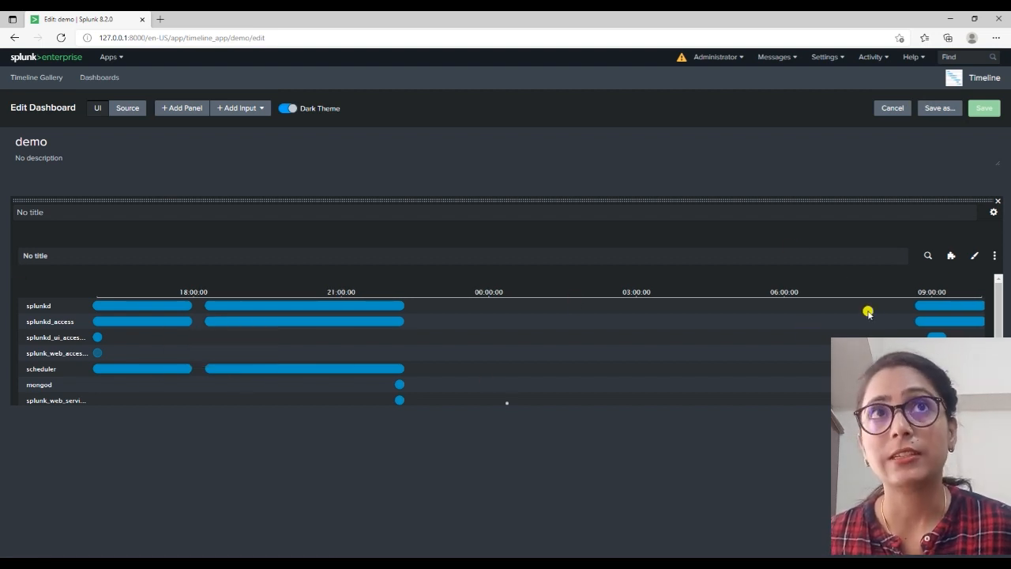
left_click(927, 255)
left_click(598, 142)
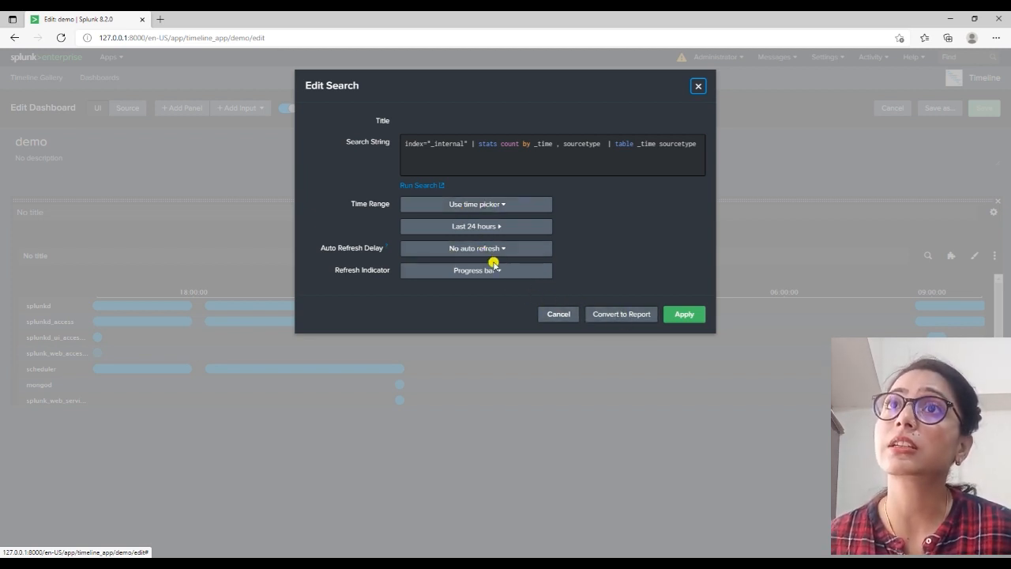
left_click(666, 320)
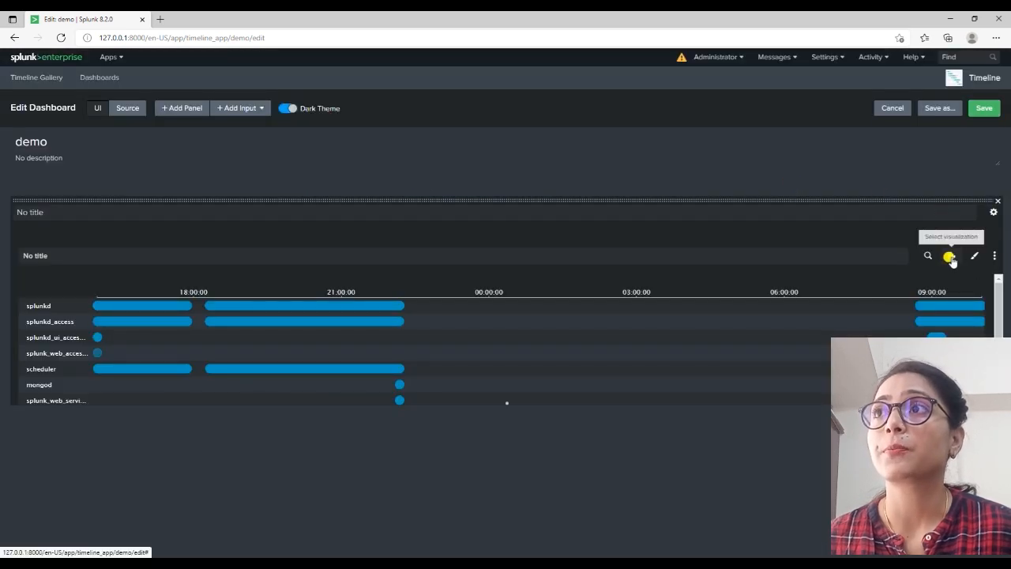
left_click(951, 257)
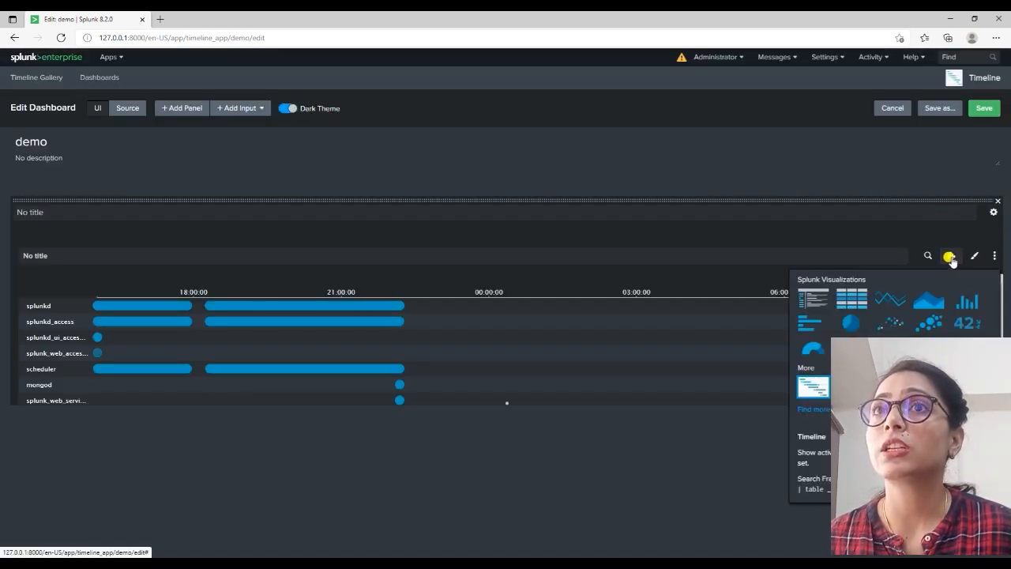
left_click(692, 476)
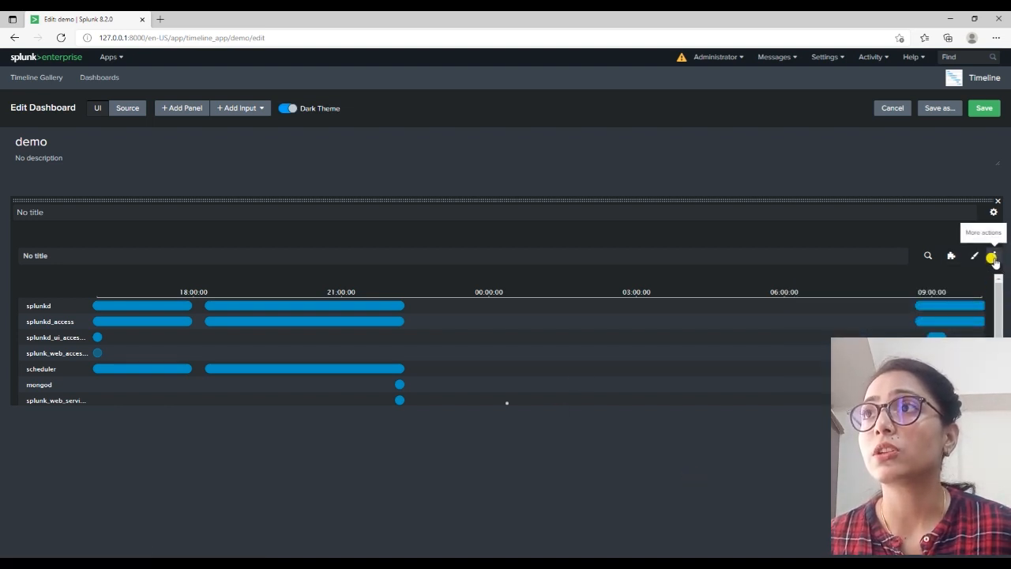
left_click(985, 107)
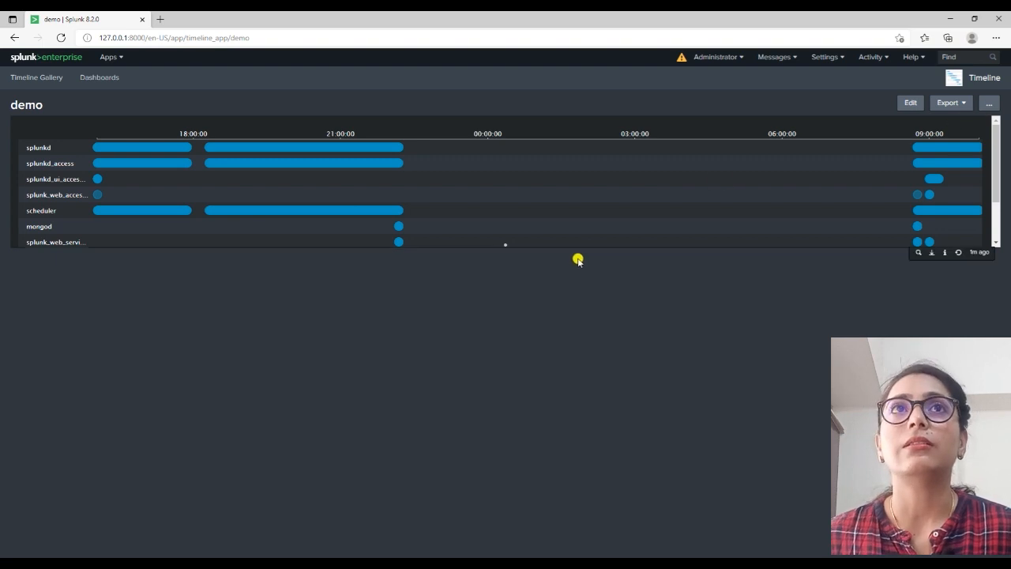
key("alt+Tab")
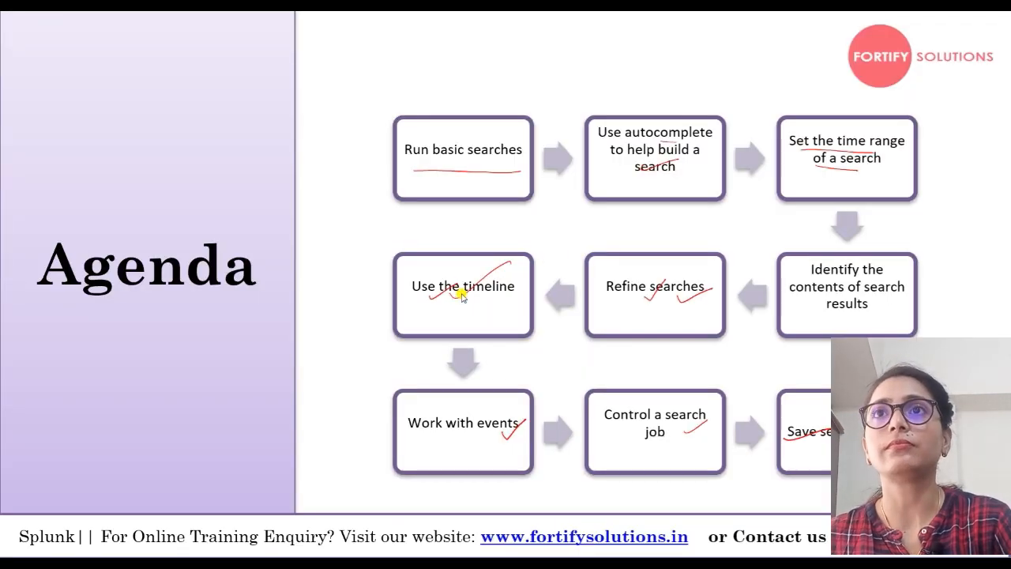
left_click_drag(466, 305, 541, 255)
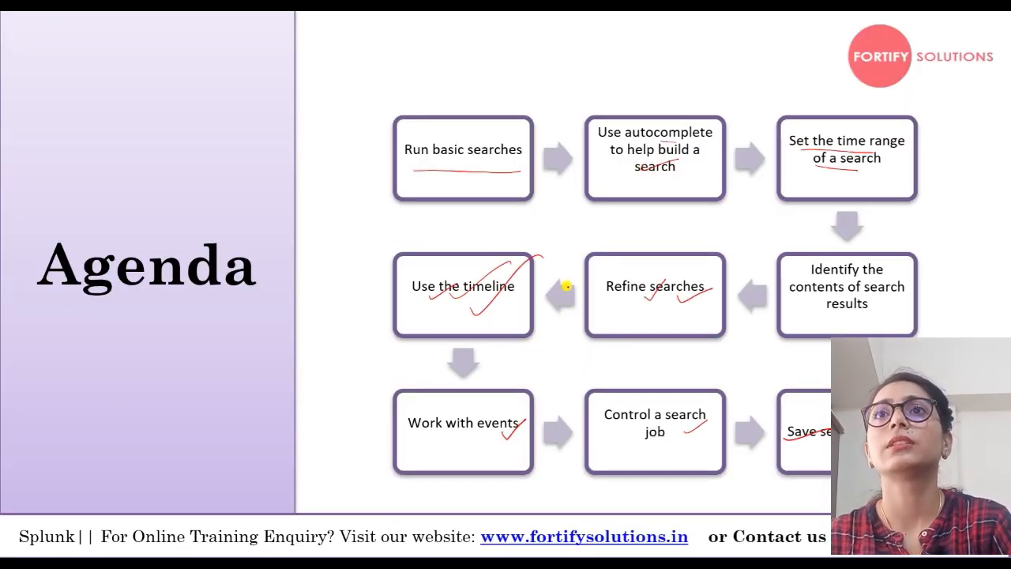
key("Right")
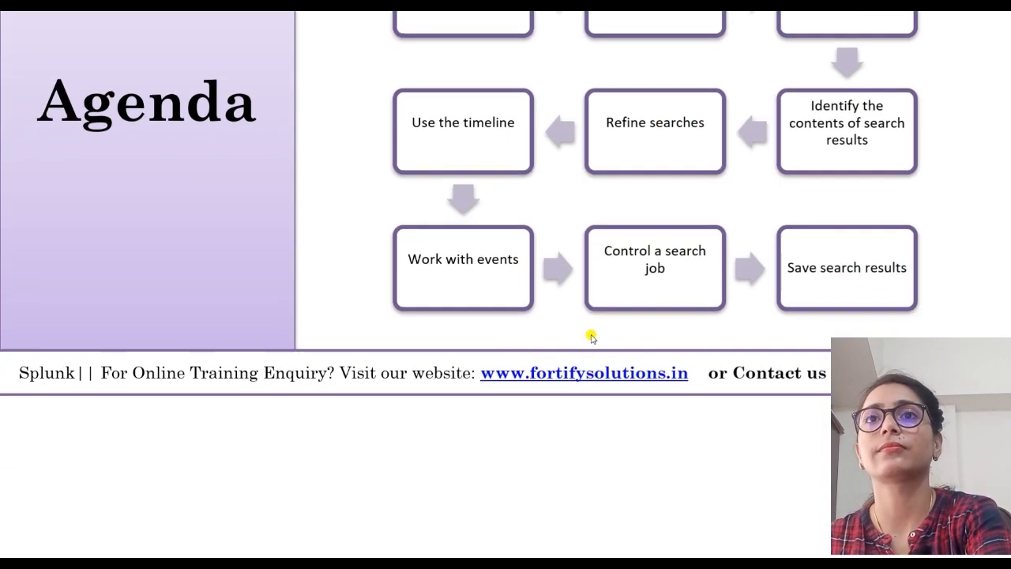
key("Right")
key("Right")
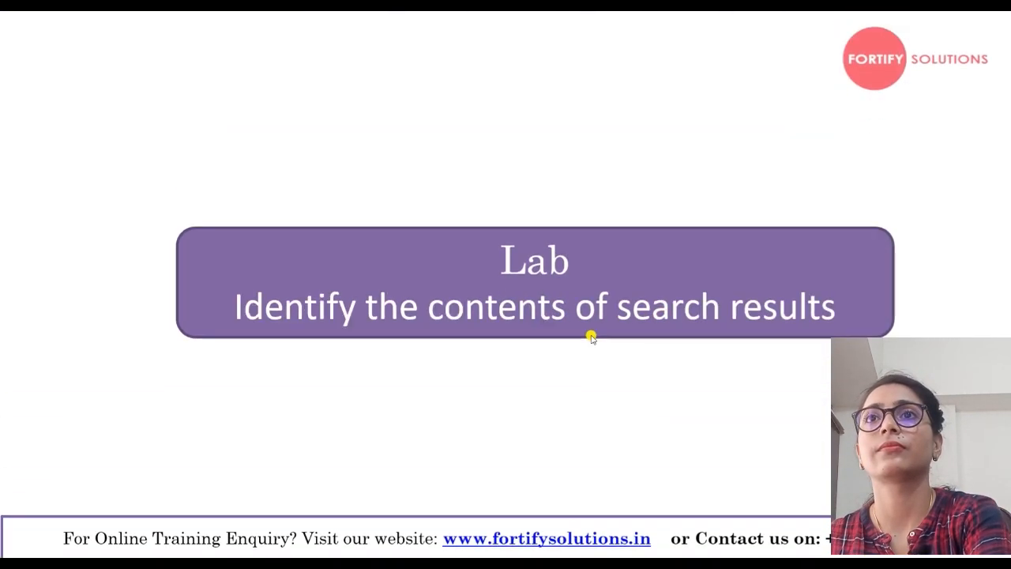
key("Right")
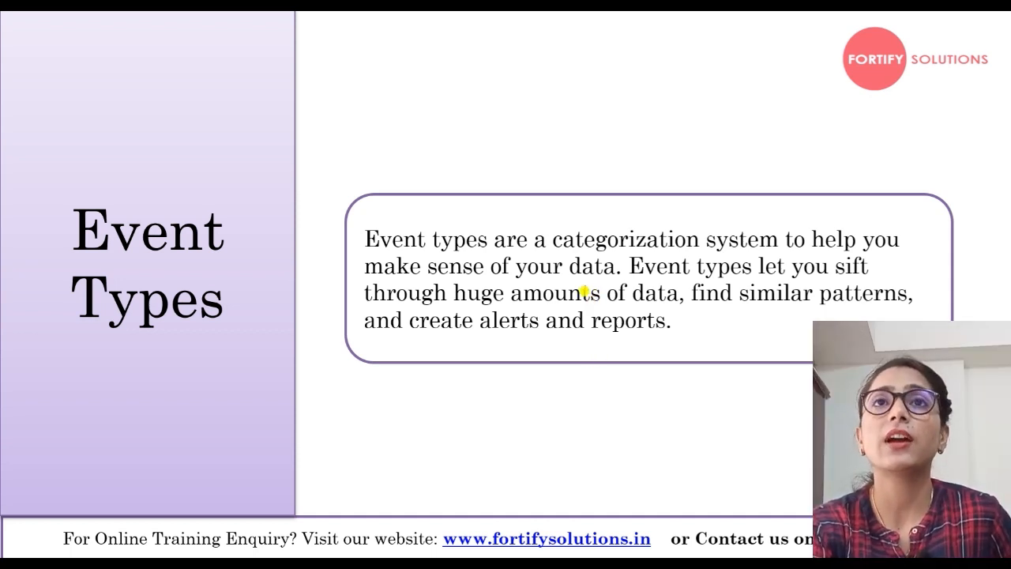
mouse_move(238, 213)
left_mouse_down()
mouse_move(253, 255)
mouse_move(254, 326)
left_mouse_up()
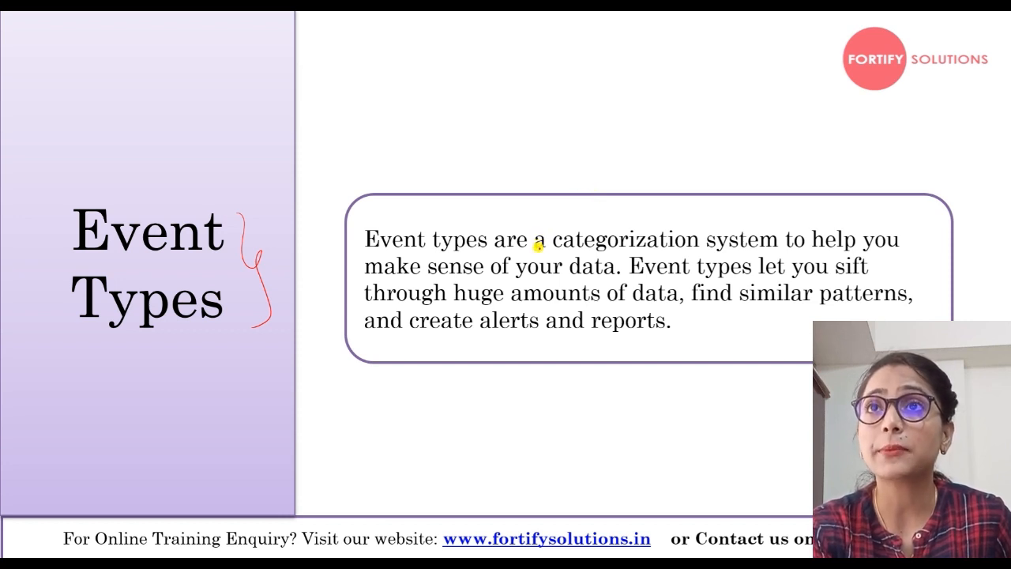
left_click_drag(576, 252, 765, 250)
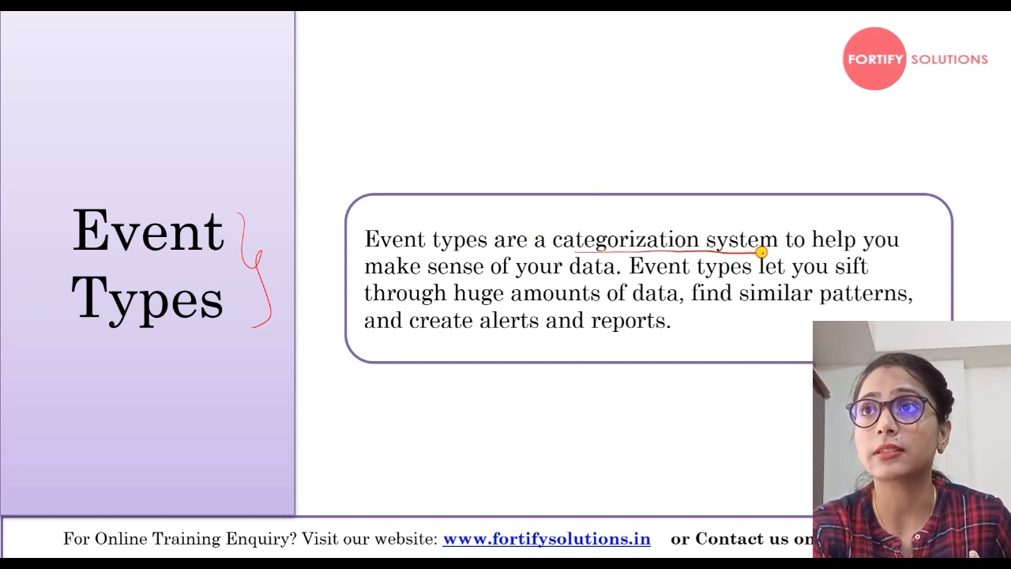
left_click_drag(517, 276, 579, 270)
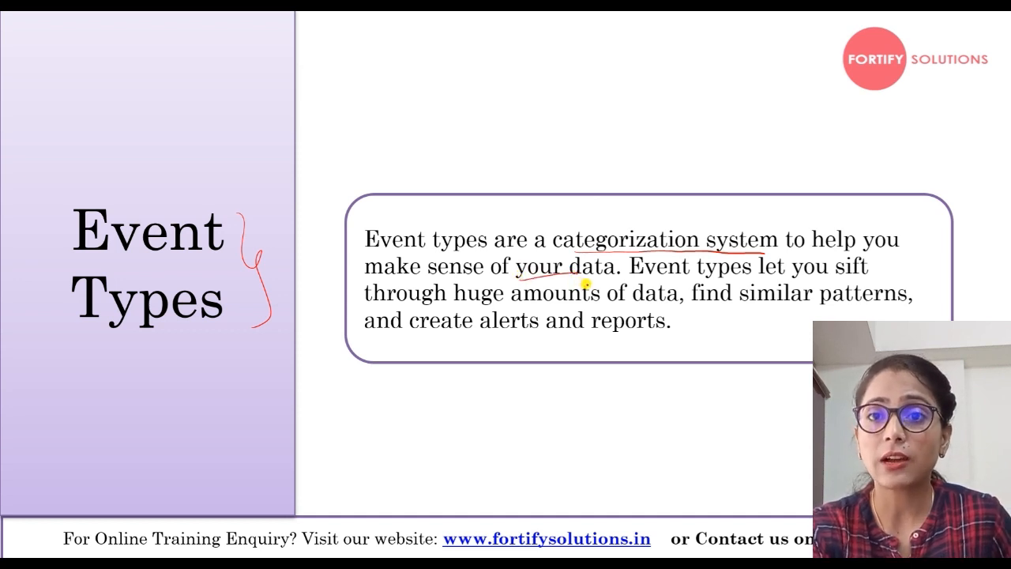
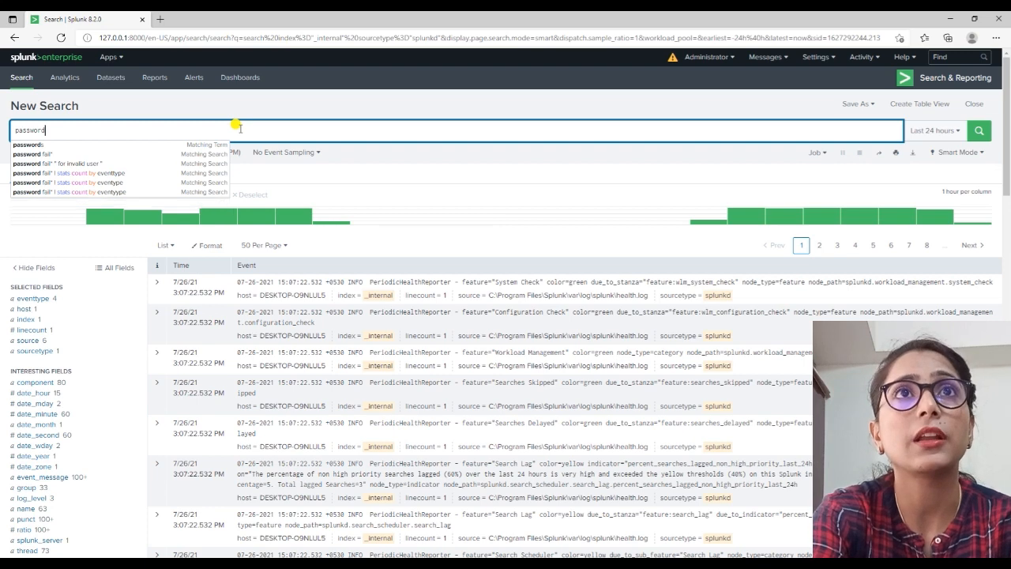
Complete the search string as password fail* and run it over all time
type("fail")
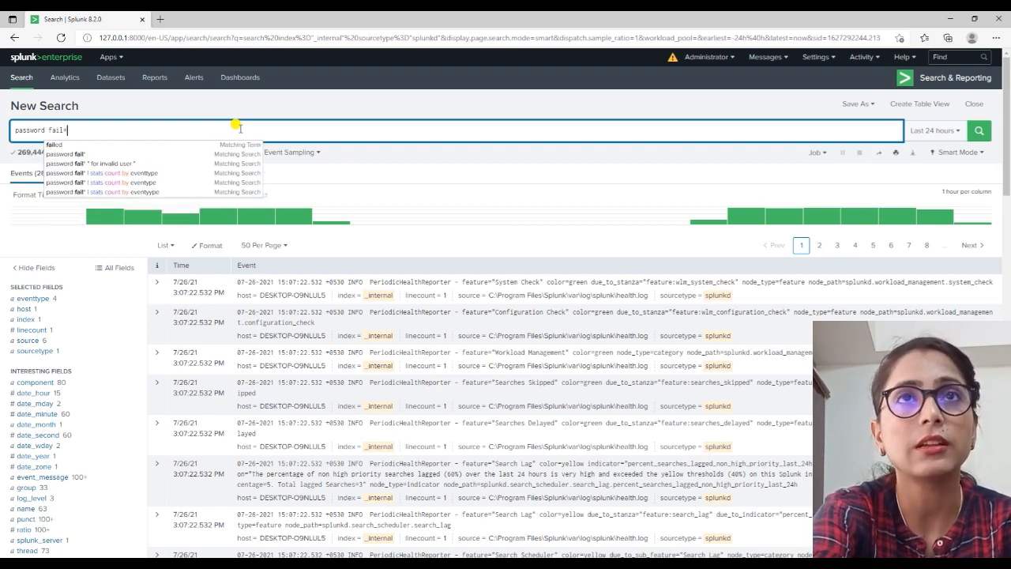
type("*")
left_click(932, 131)
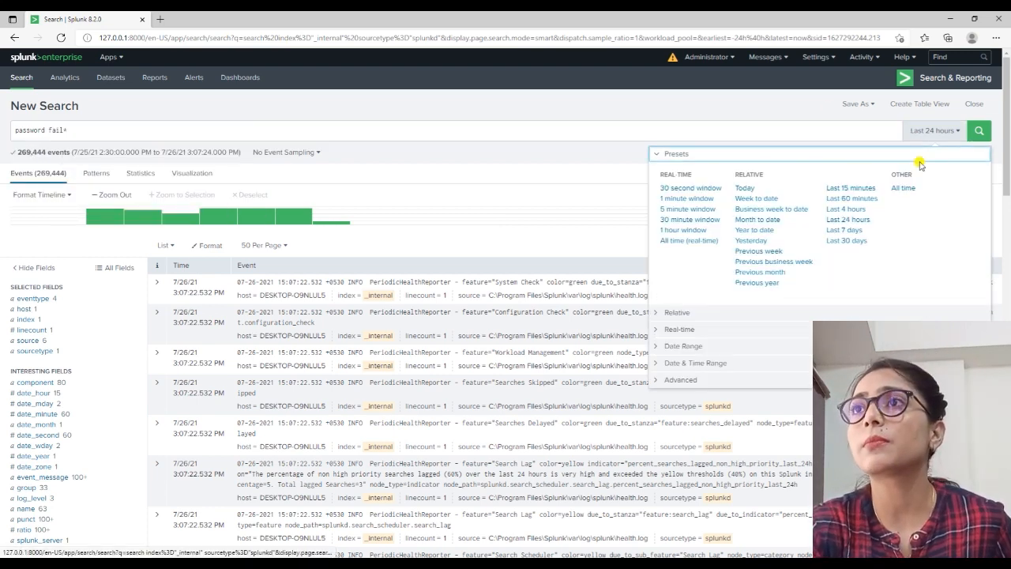
left_click(903, 189)
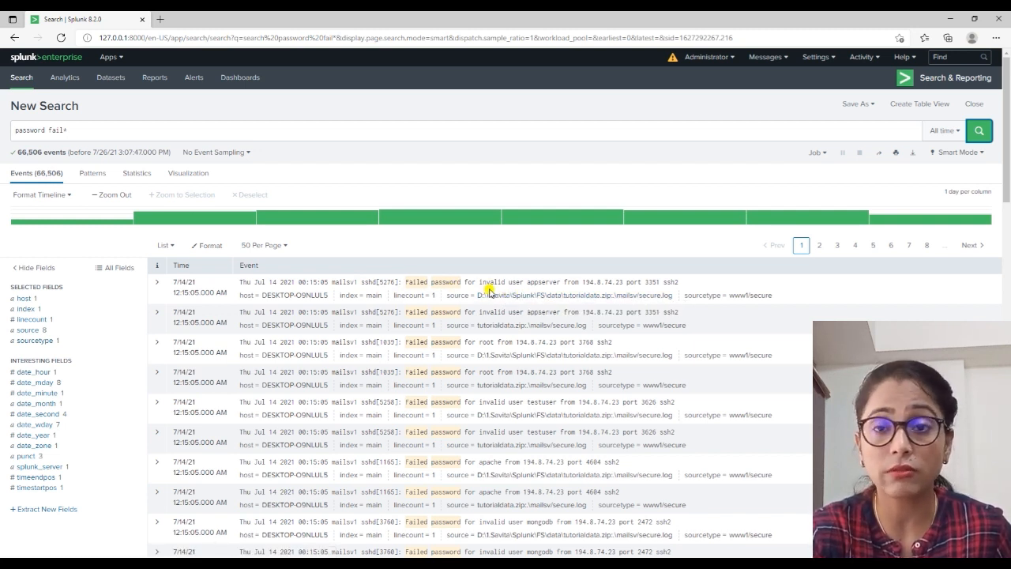
Examine the failed password messages in the events, comparing those for invalid users with those for root and apache
scroll(505, 363, "down", 2)
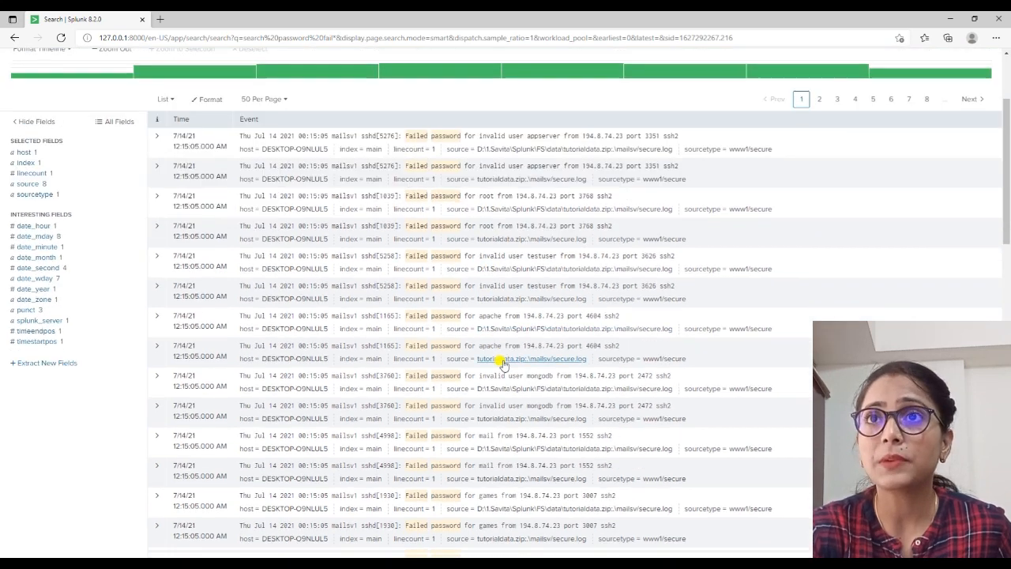
left_click_drag(468, 189, 406, 192)
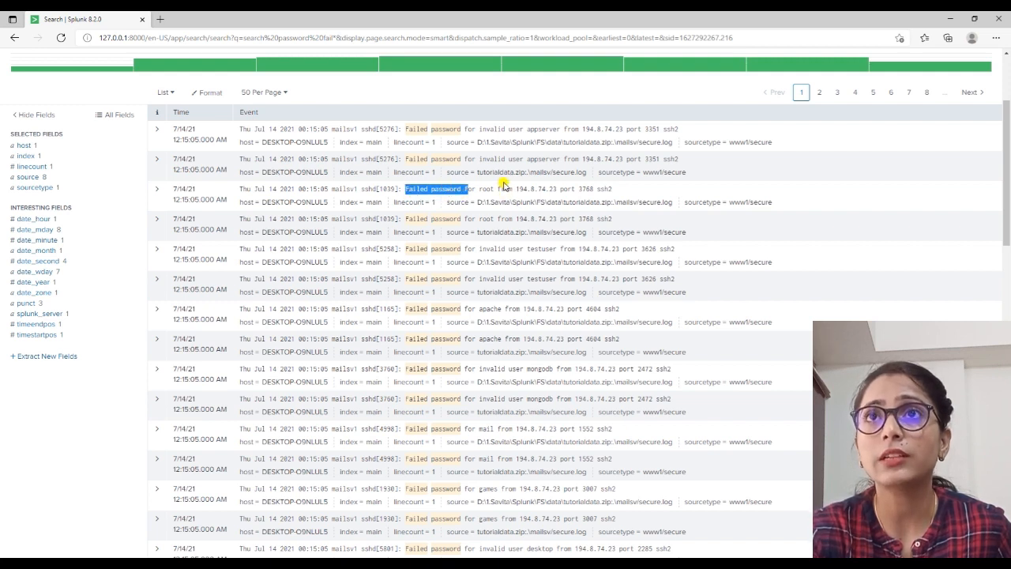
left_click_drag(448, 219, 522, 224)
left_click_drag(409, 221, 517, 220)
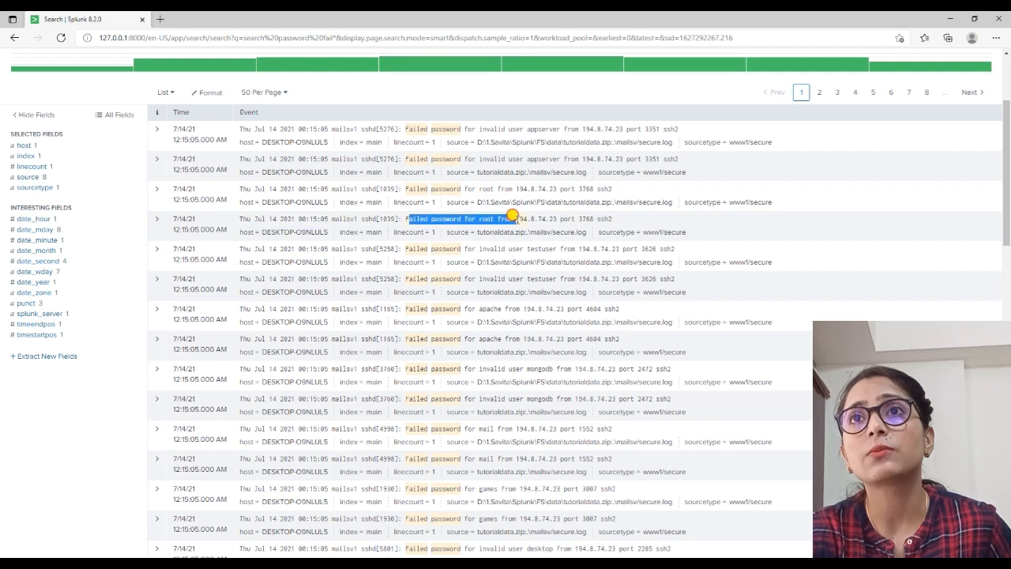
left_click(410, 247)
left_click_drag(408, 247, 528, 241)
left_click_drag(405, 278, 516, 275)
left_click_drag(403, 309, 512, 303)
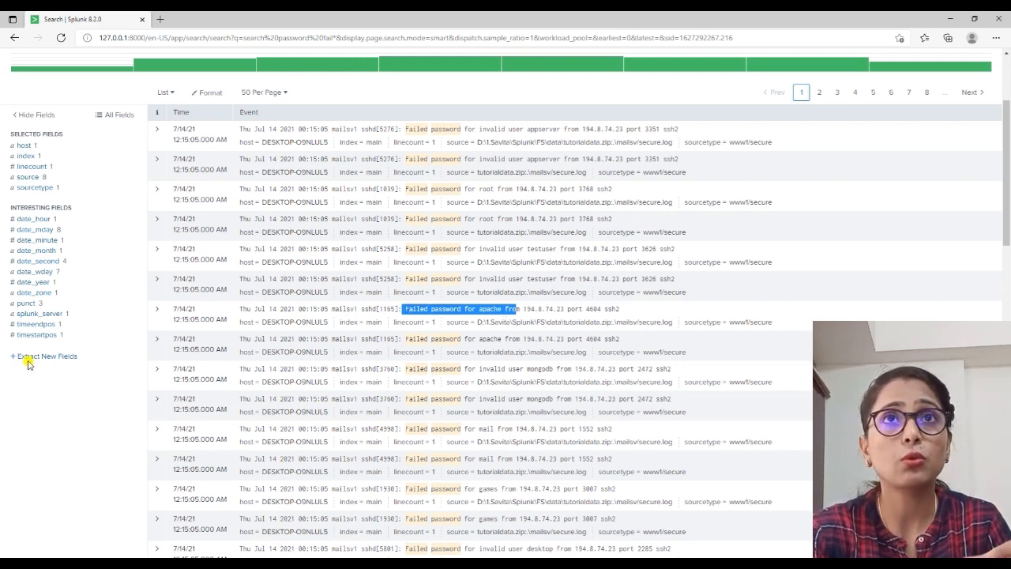
Append the quoted phrase " for invaild user " to the password fail* search and run it
scroll(106, 366, "up", 2)
left_click(93, 129)
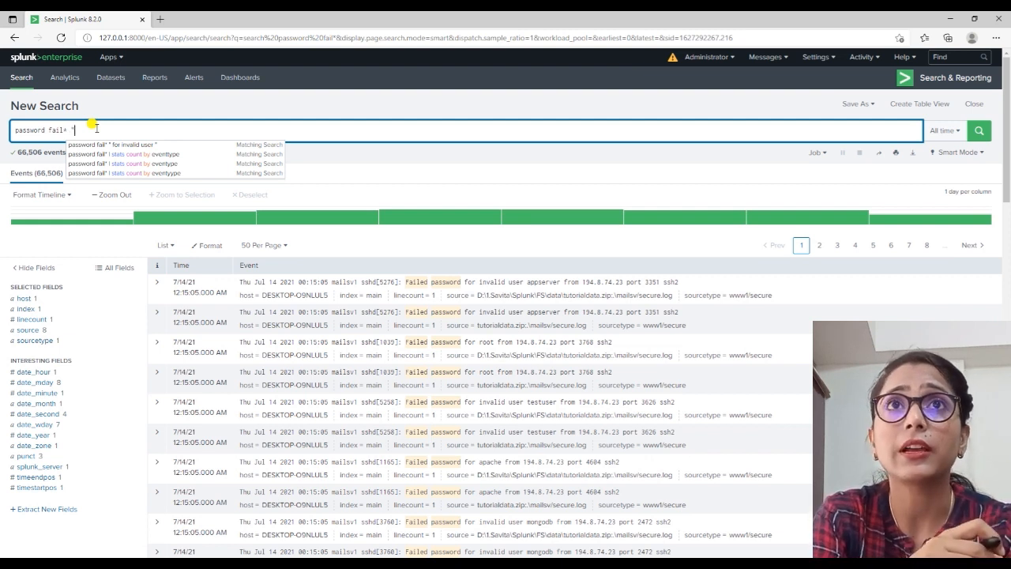
type("\" f")
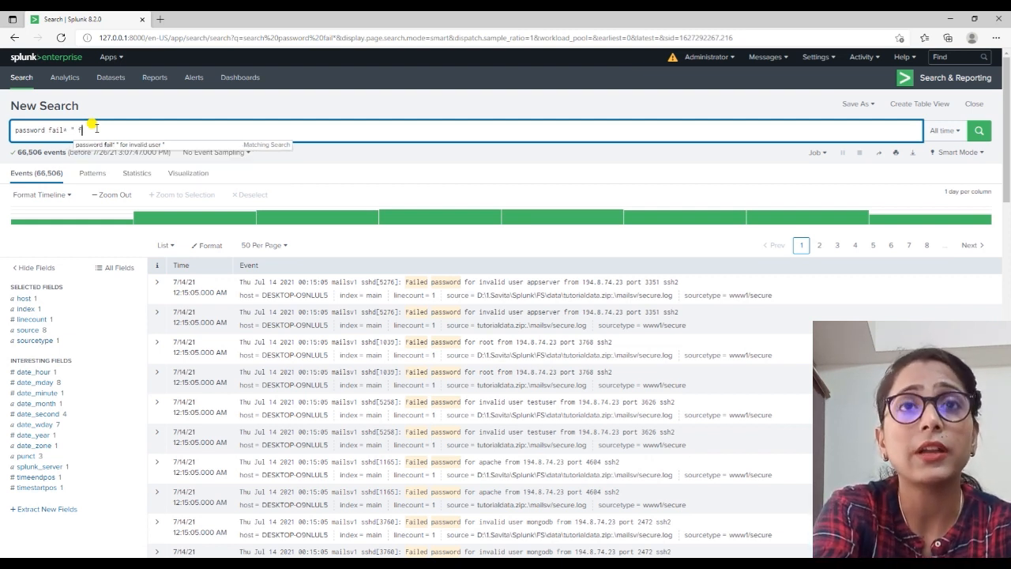
type("or i")
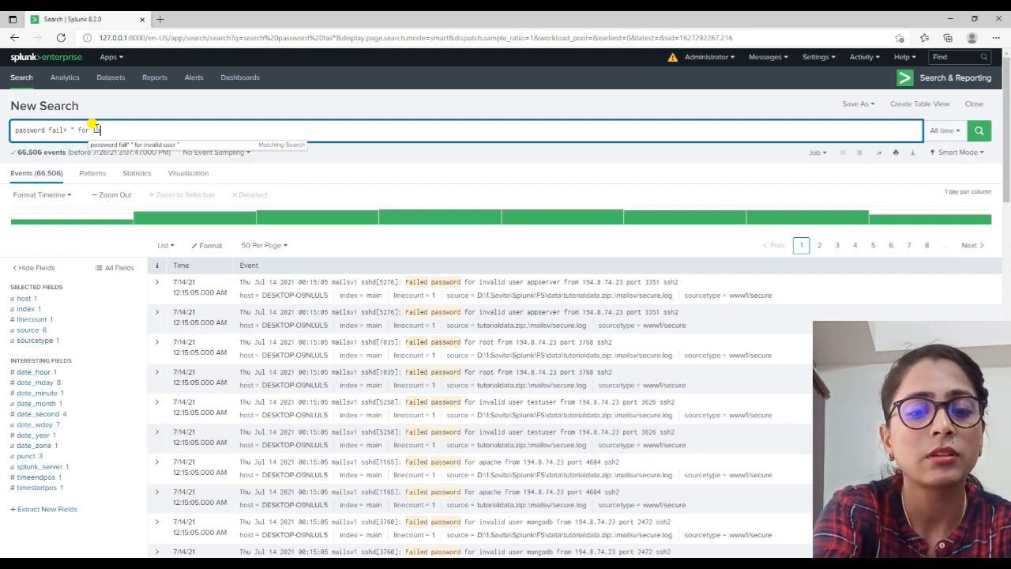
type("nvaild user \"")
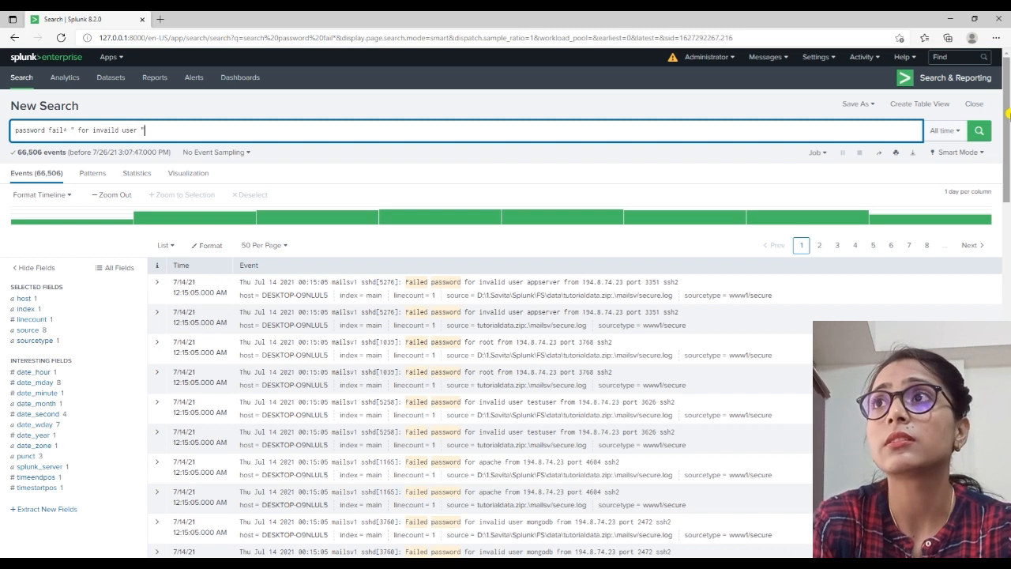
left_click(980, 130)
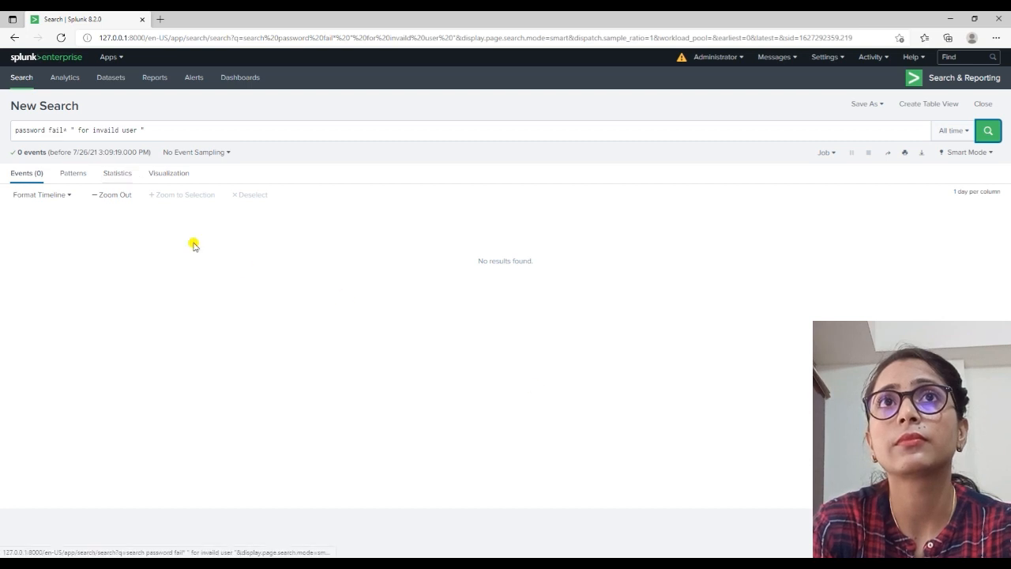
Correct the misspelled word in the quoted phrase to invalid and rerun the search
left_click(118, 130)
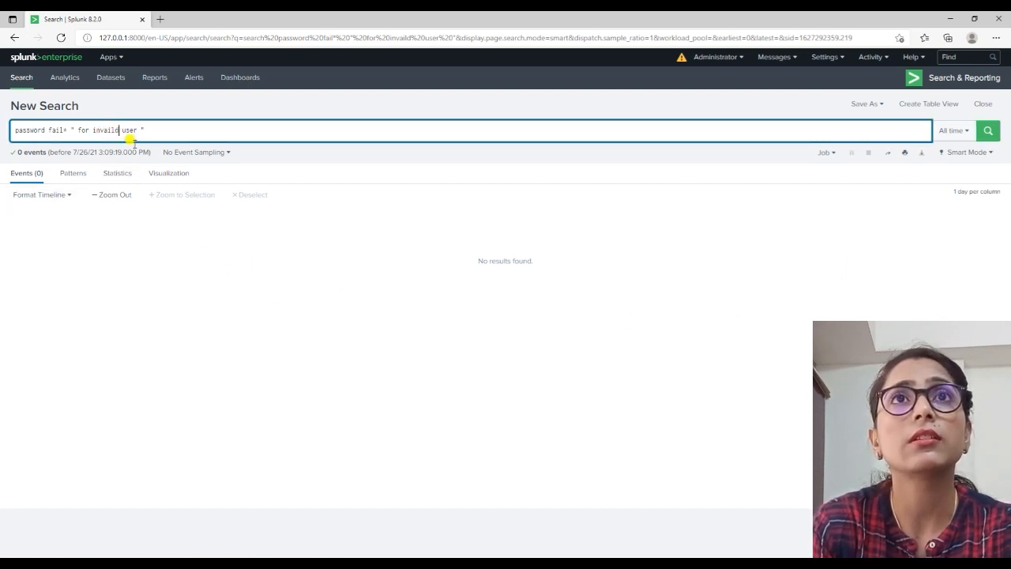
key("BackSpace")
key("BackSpace")
key("BackSpace")
key("BackSpace")
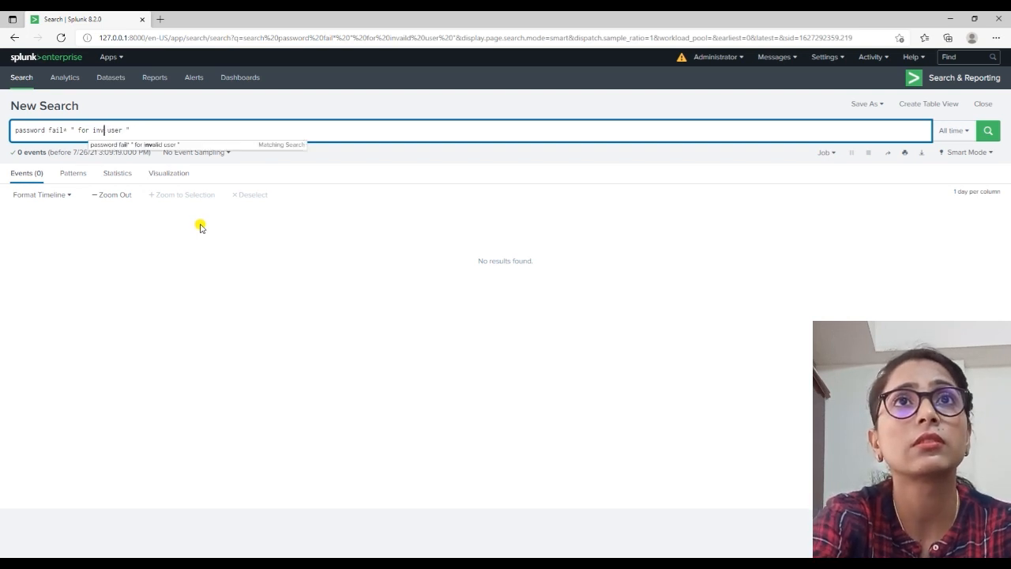
type("alid")
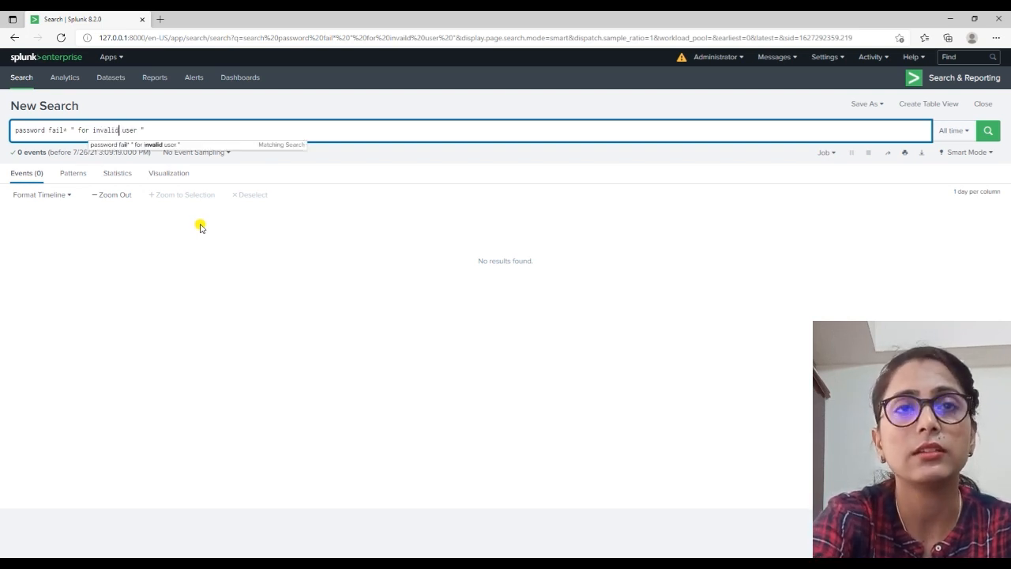
left_click(656, 423)
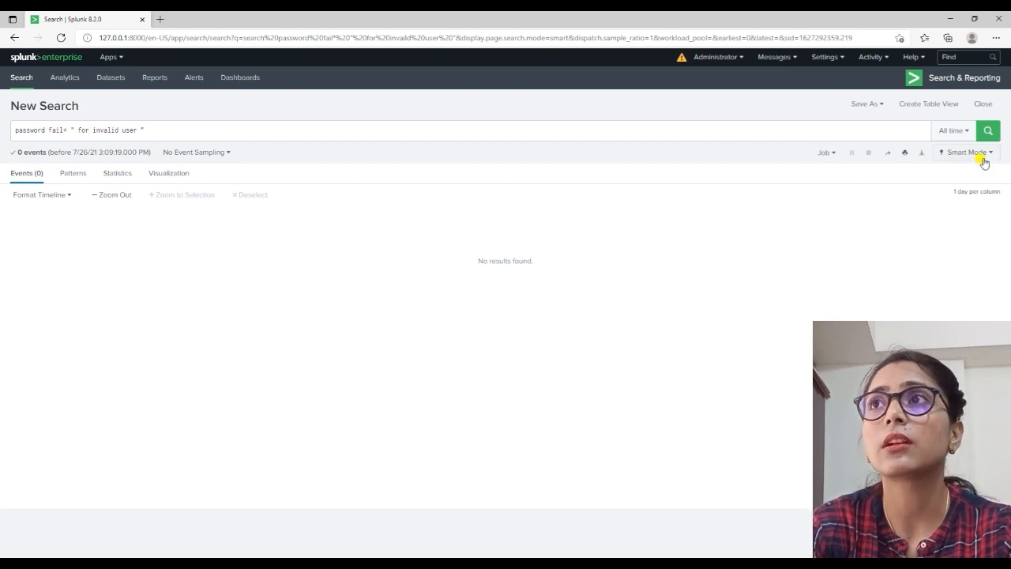
left_click(987, 141)
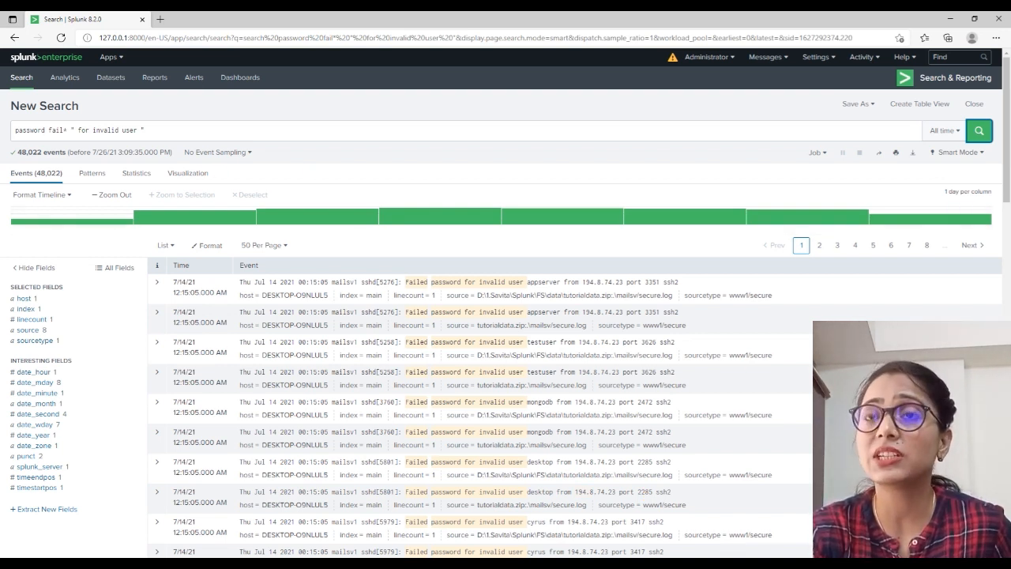
Start saving the invalid-user search as an event type and name it lessrisky
left_click(848, 114)
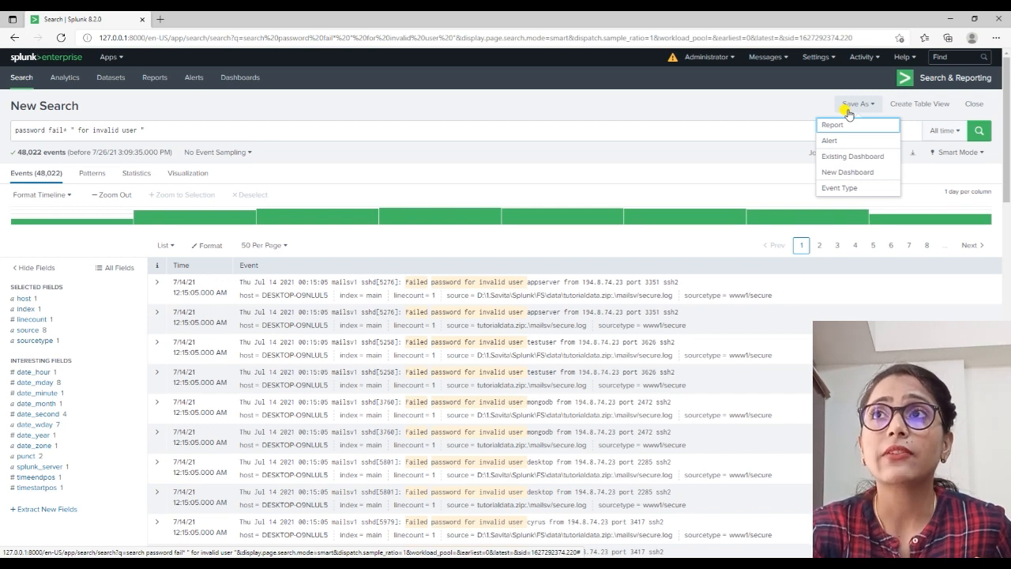
left_click(841, 190)
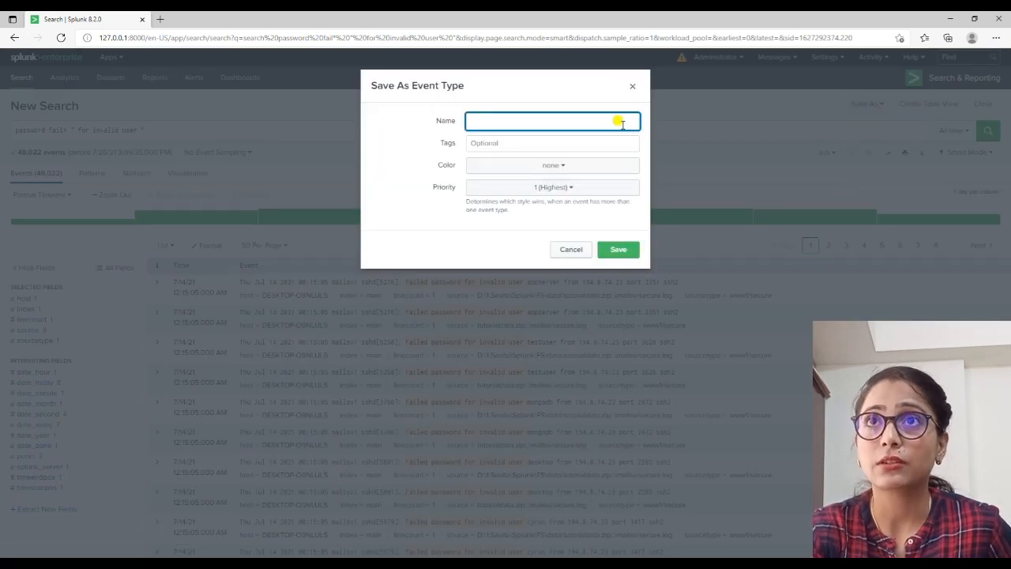
left_click(575, 126)
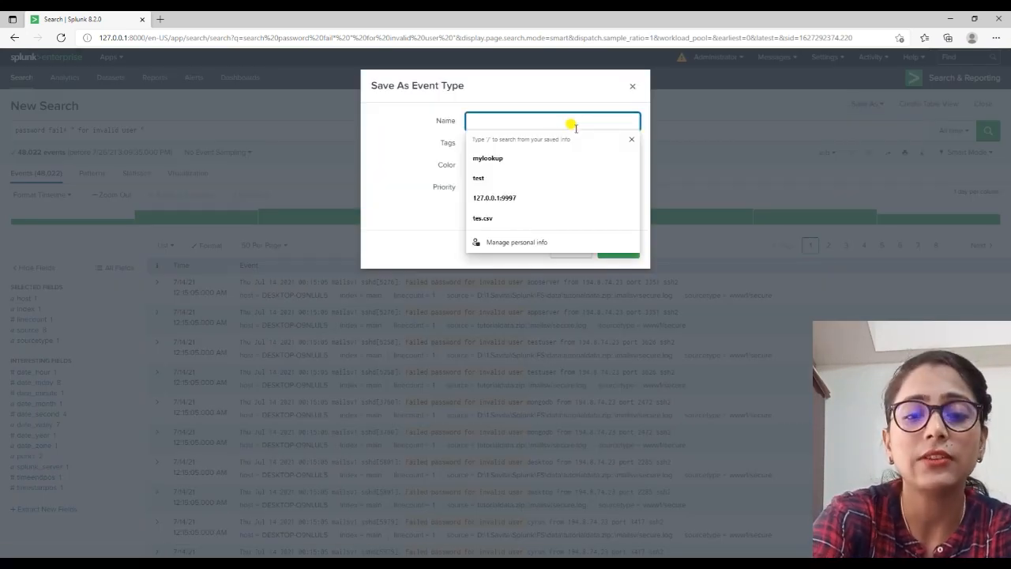
type("lessrisky")
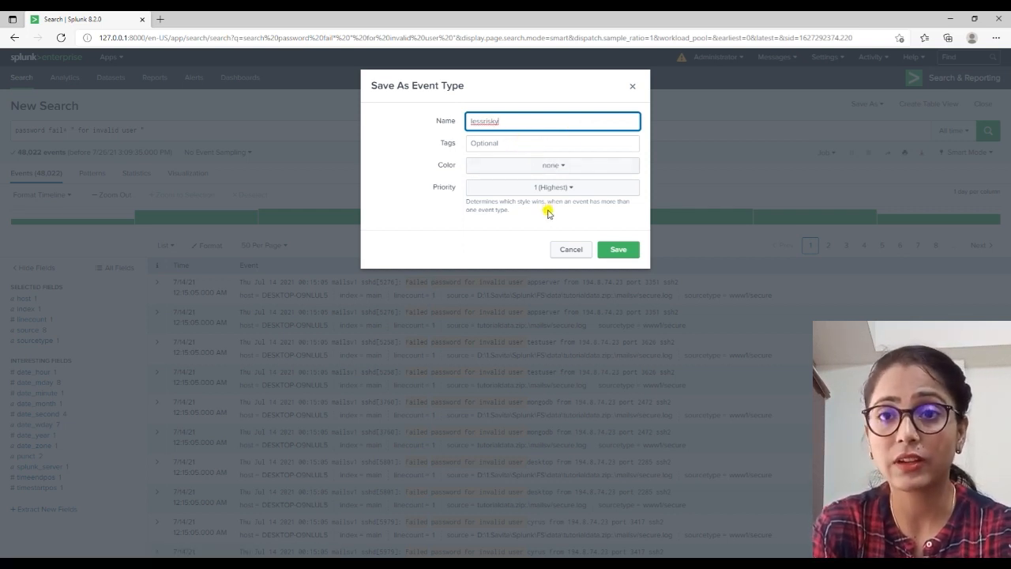
Set the lessrisky event type's color to blue and its priority to 8, and save it
left_click(501, 173)
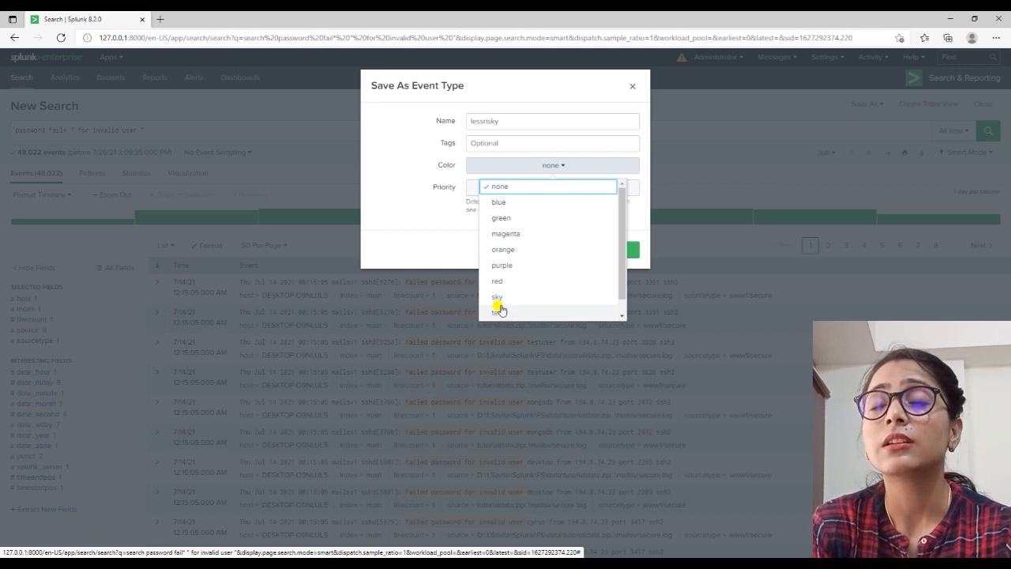
left_click(510, 218)
left_click(548, 173)
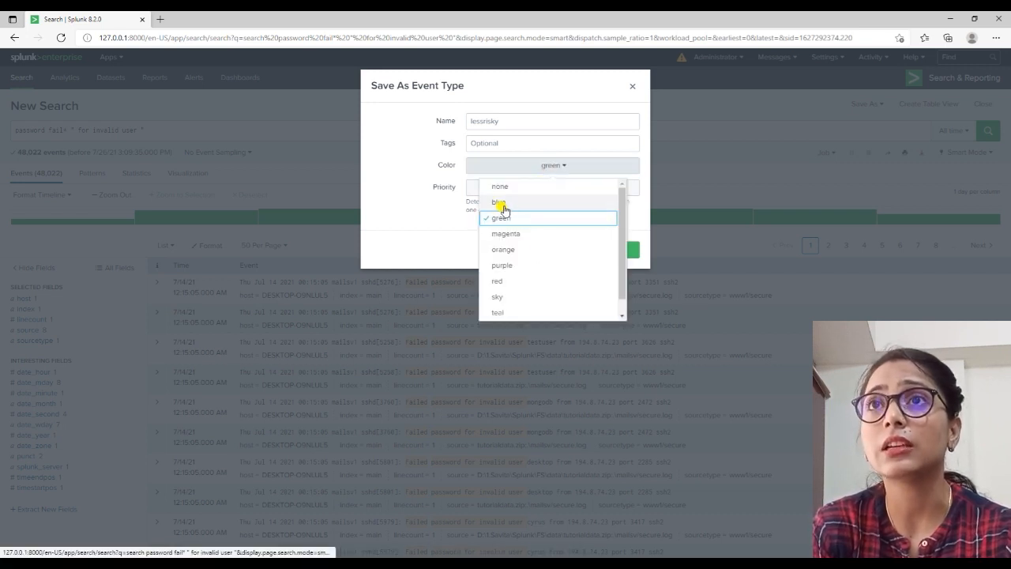
left_click(501, 202)
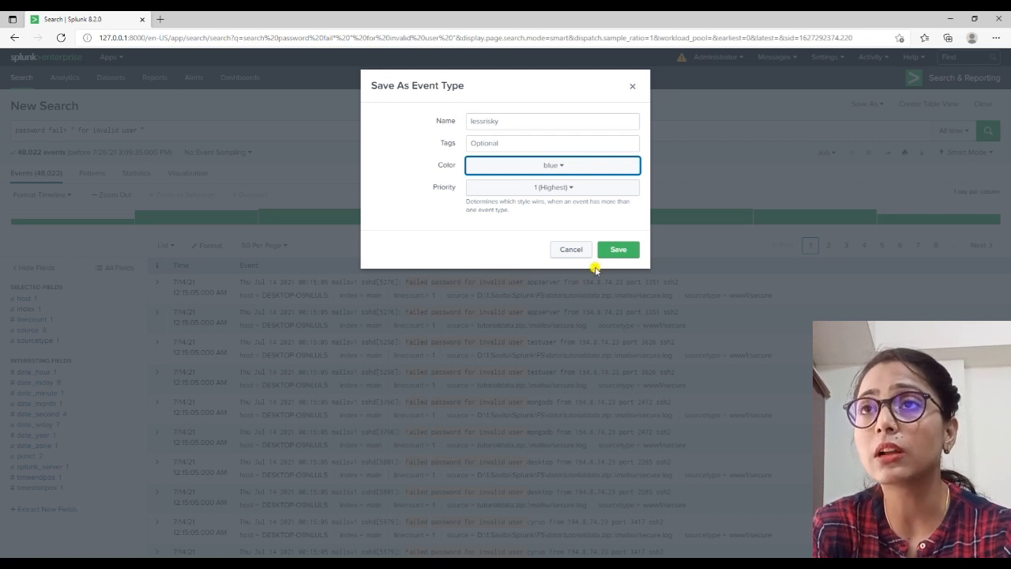
left_click(542, 188)
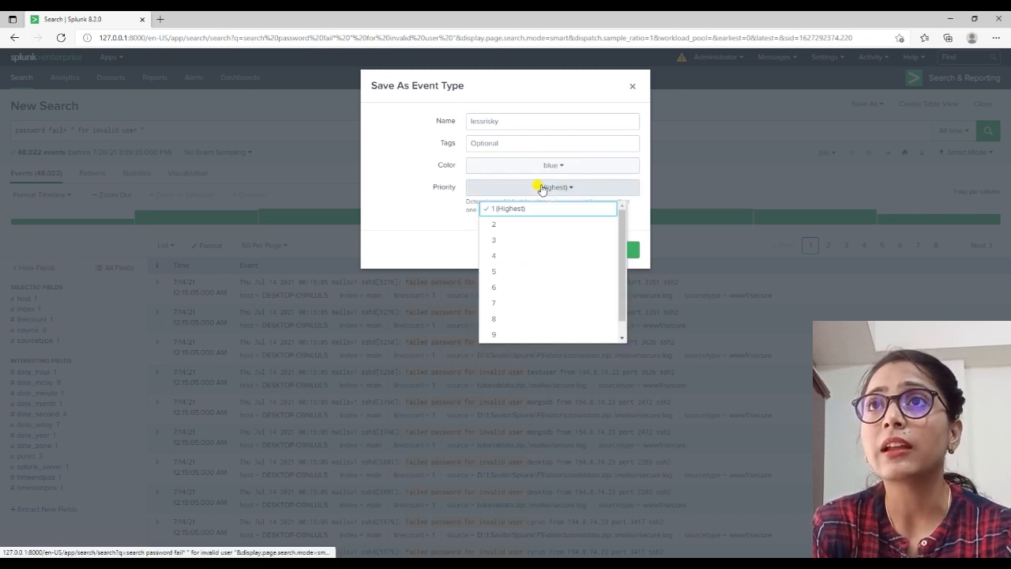
left_click(494, 320)
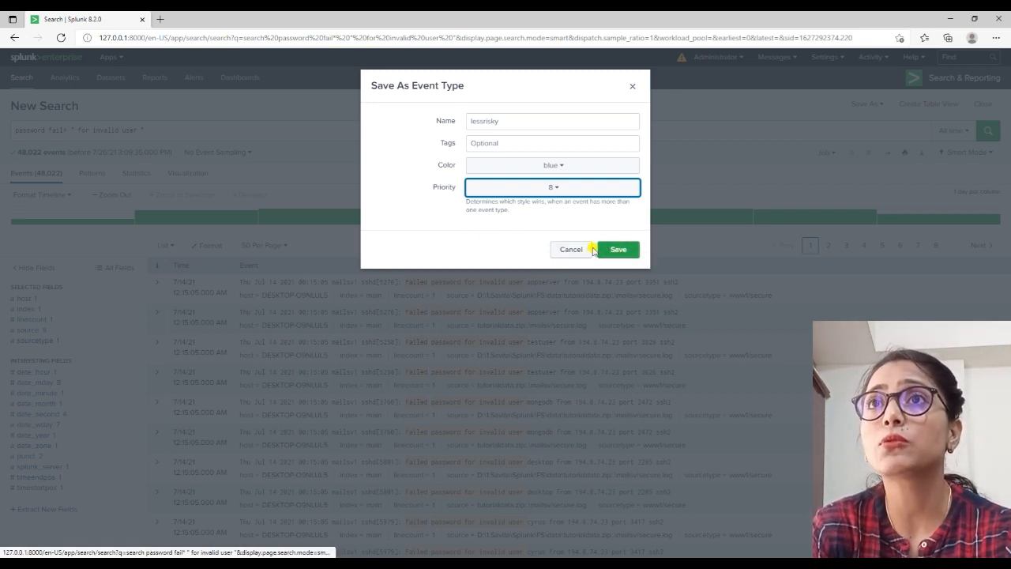
left_click(620, 251)
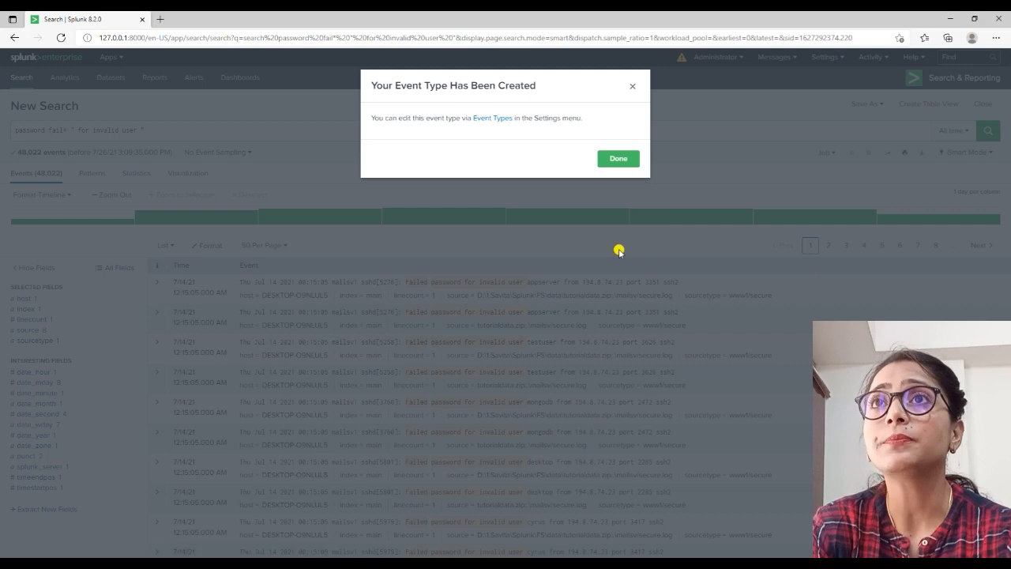
left_click(618, 159)
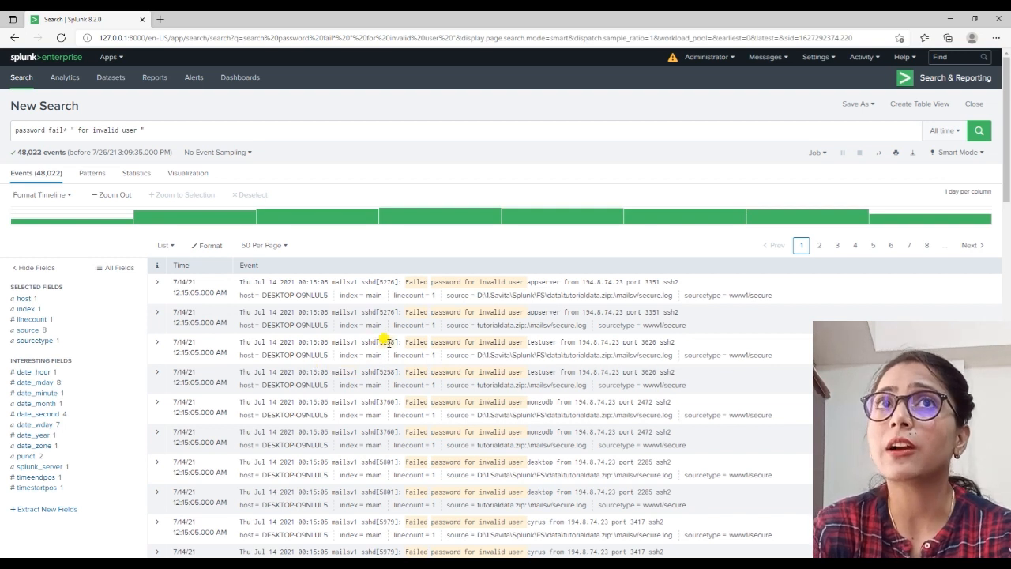
Remove the quoted phrase " for invalid user " from the search string and rerun the search as password fail*
left_click_drag(70, 129, 158, 131)
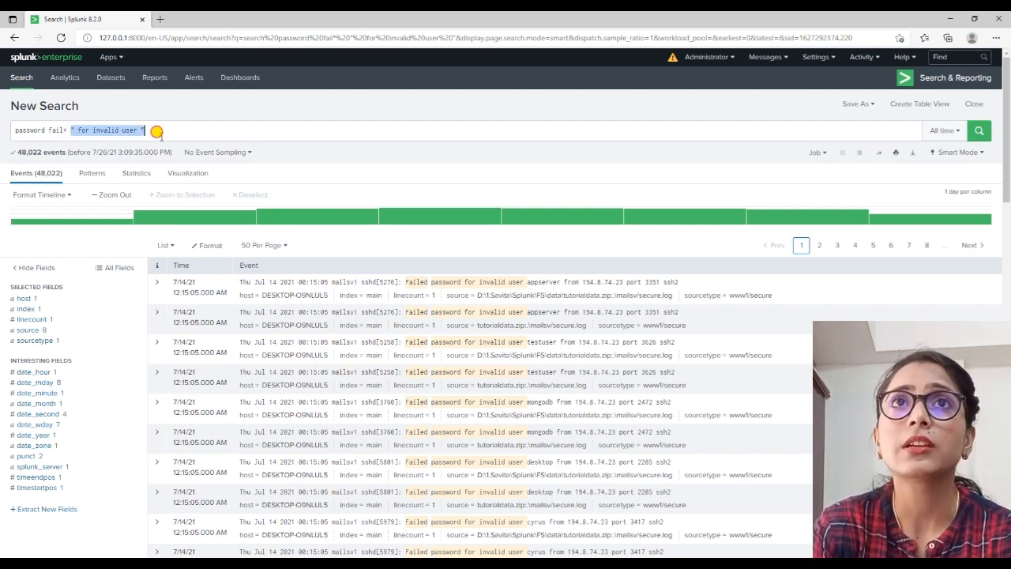
key("BackSpace")
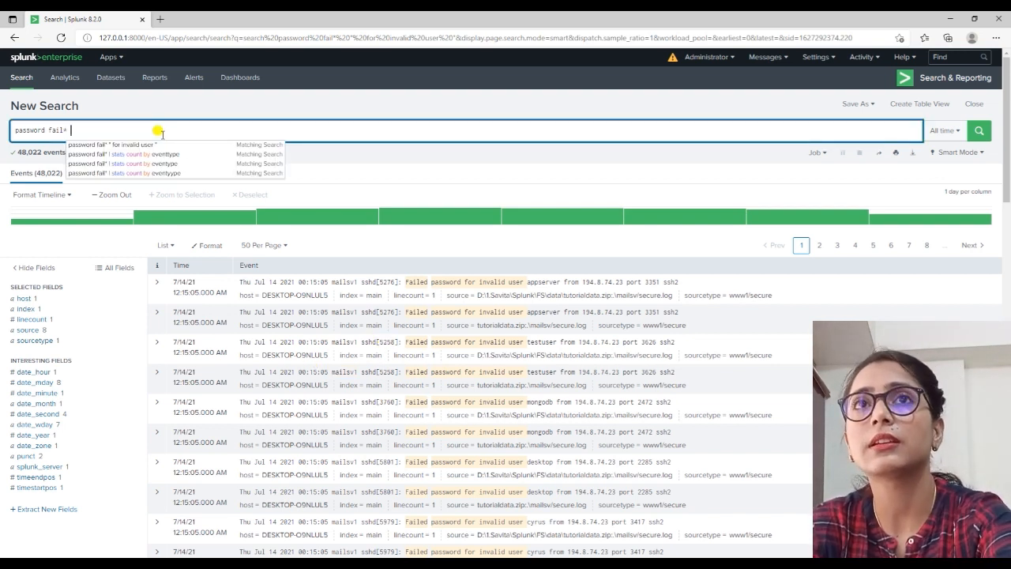
left_click(979, 130)
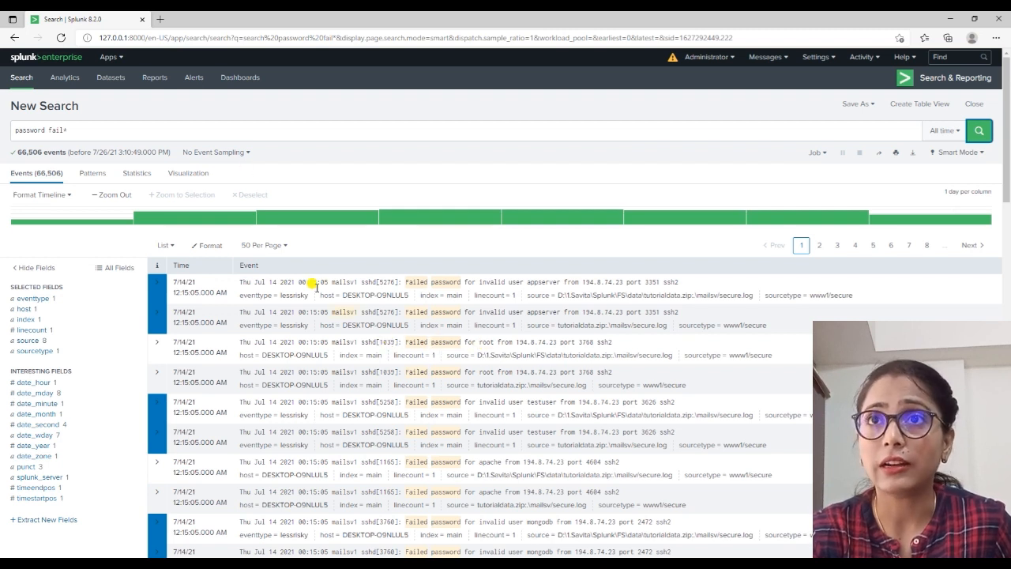
Append NOT invalid to the password fail* search and run it
left_click(164, 130)
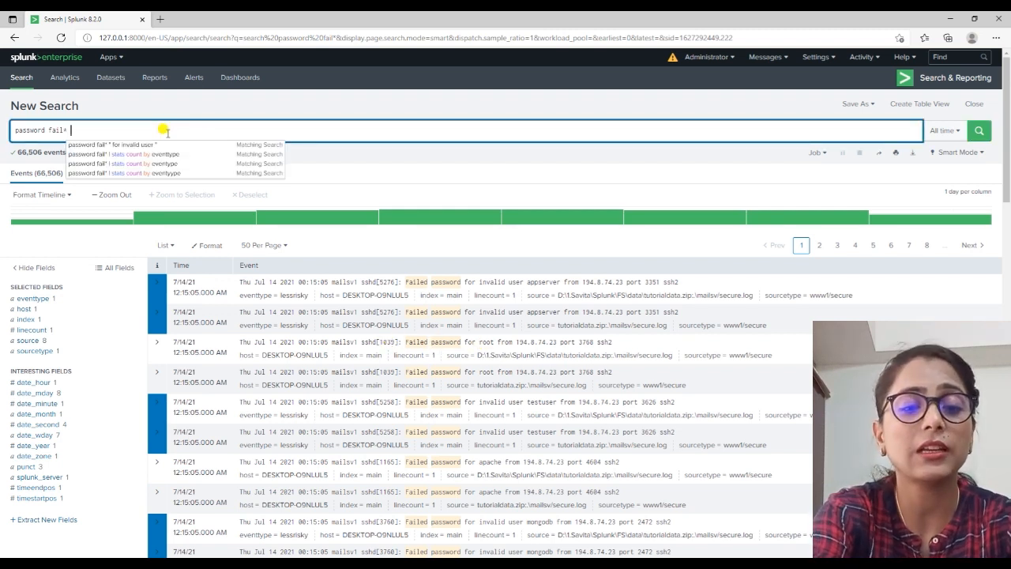
type("NOT ")
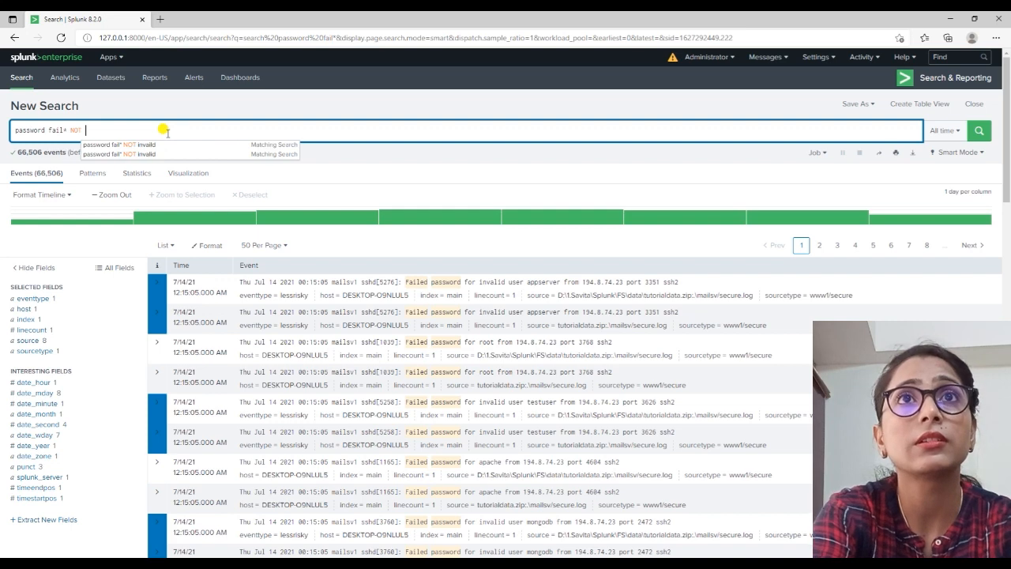
type("inva")
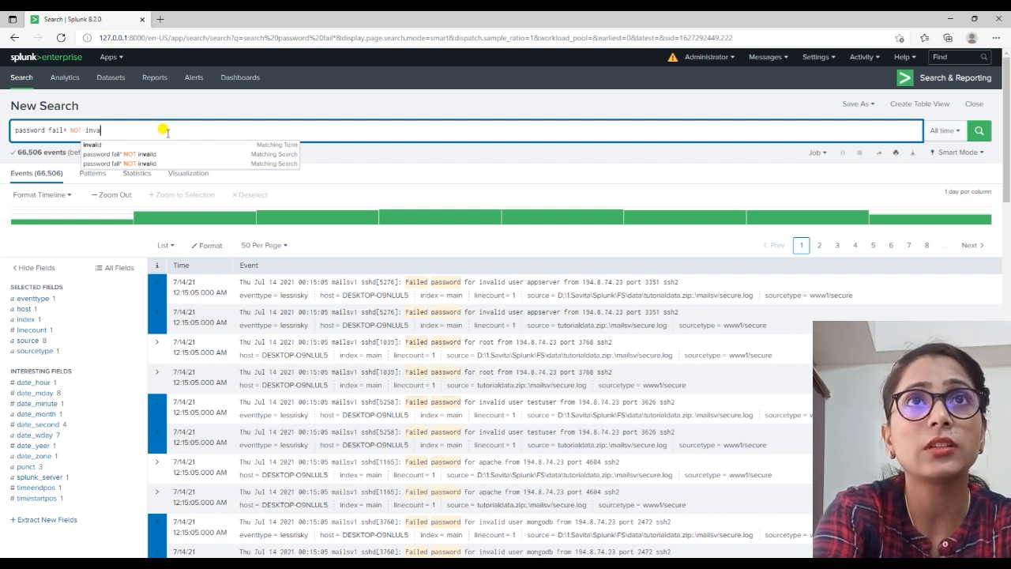
type("lid")
key("Return")
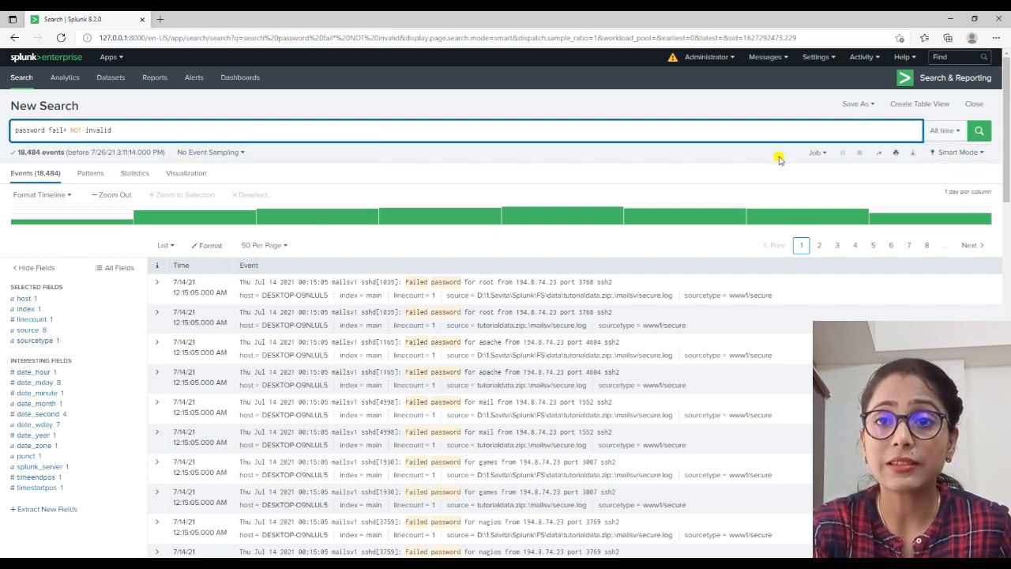
Start saving the password fail* NOT invalid search as an event type and name it risky
left_click(848, 106)
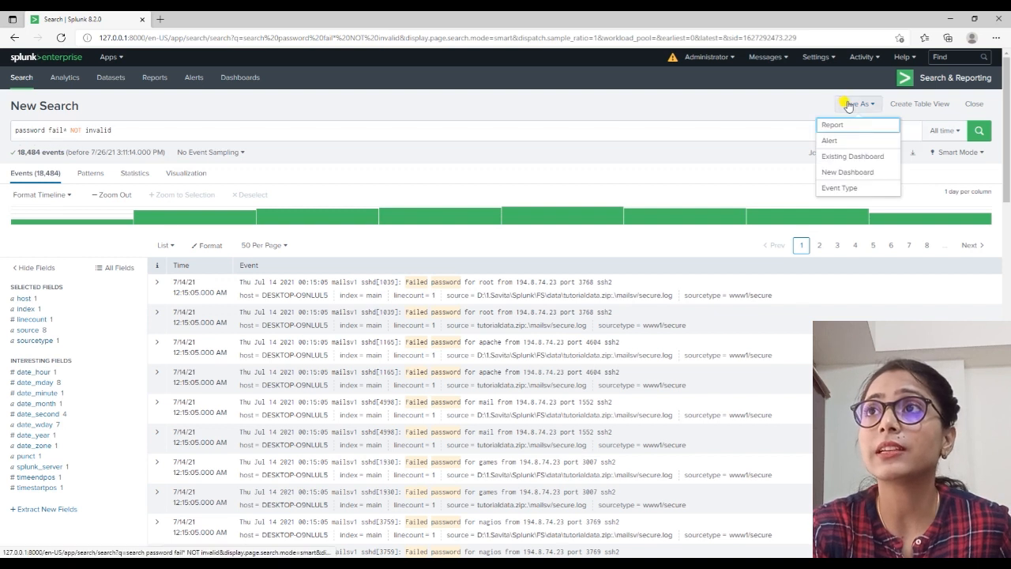
left_click(841, 190)
left_click(566, 122)
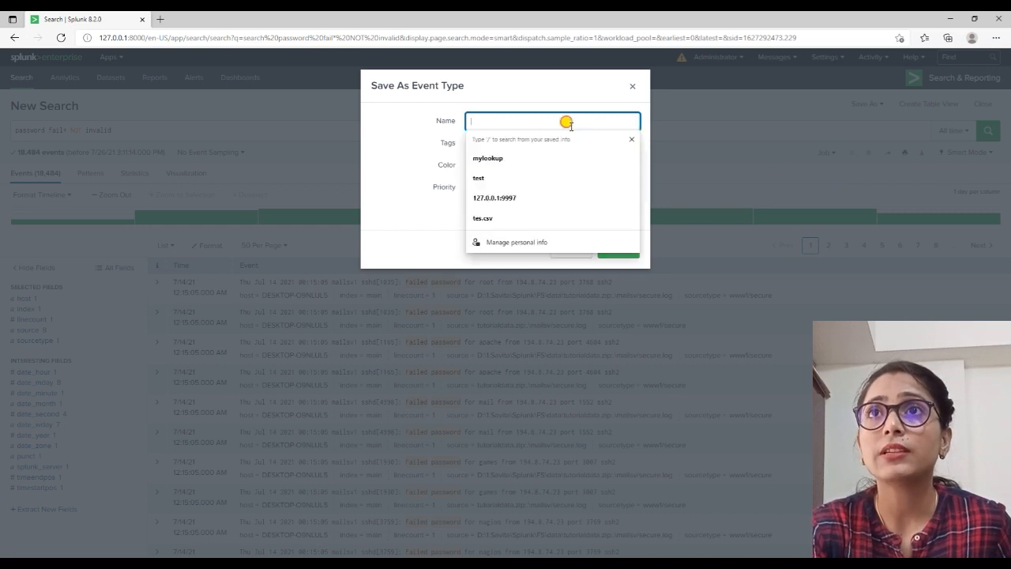
type("m")
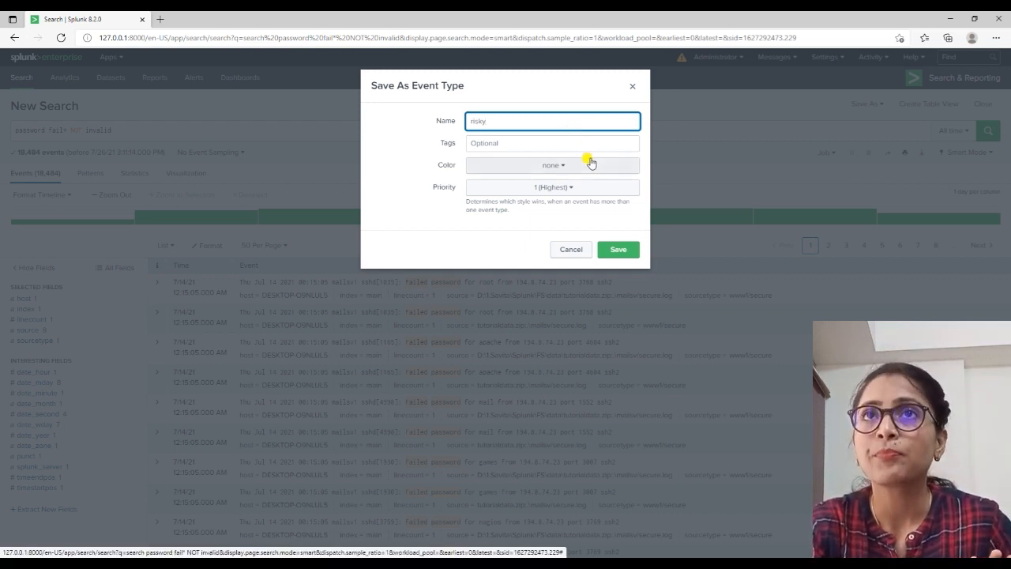
Set the risky event type's color to red and its priority to 3, and save it
left_click(543, 166)
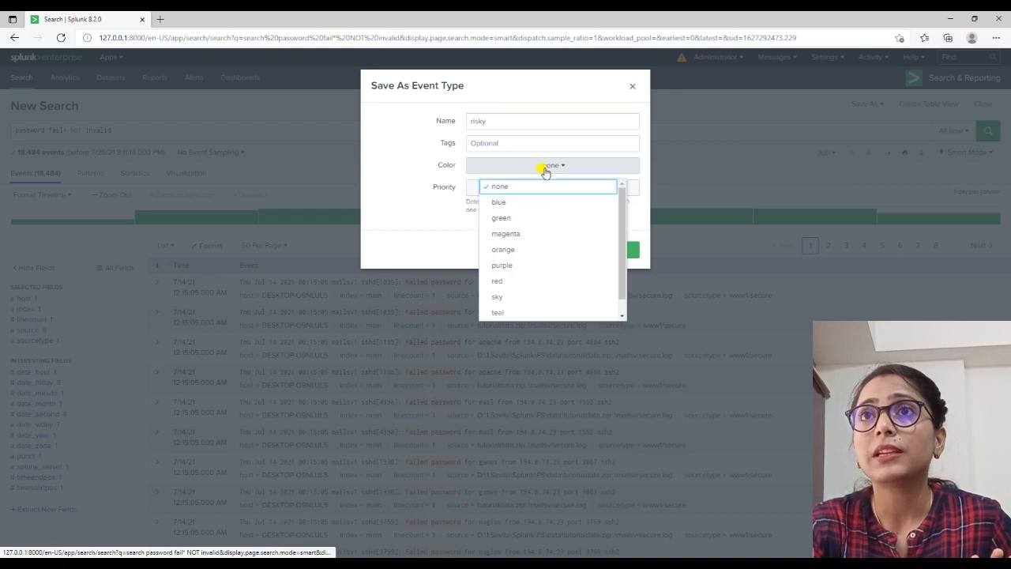
left_click(506, 282)
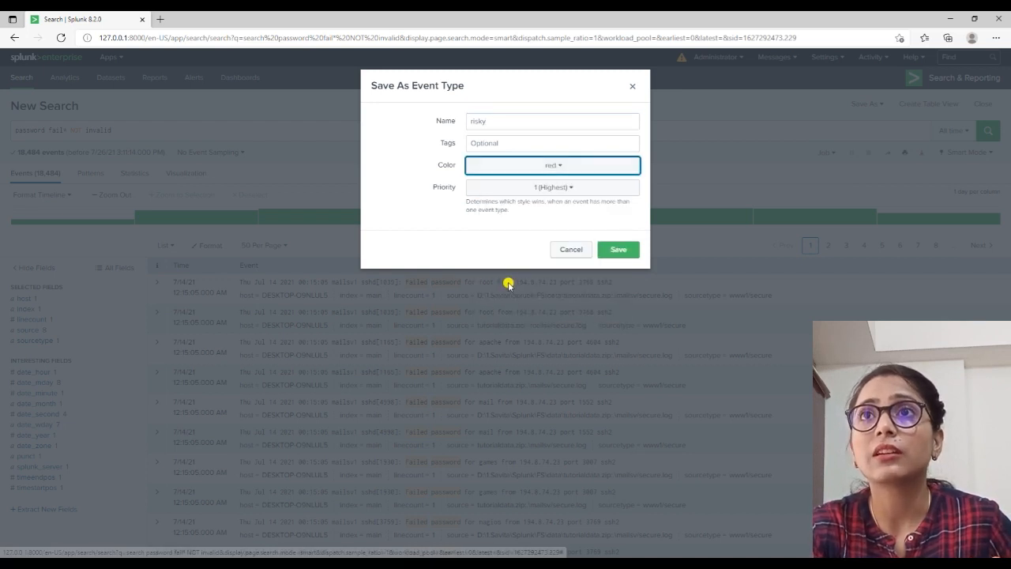
left_click(557, 189)
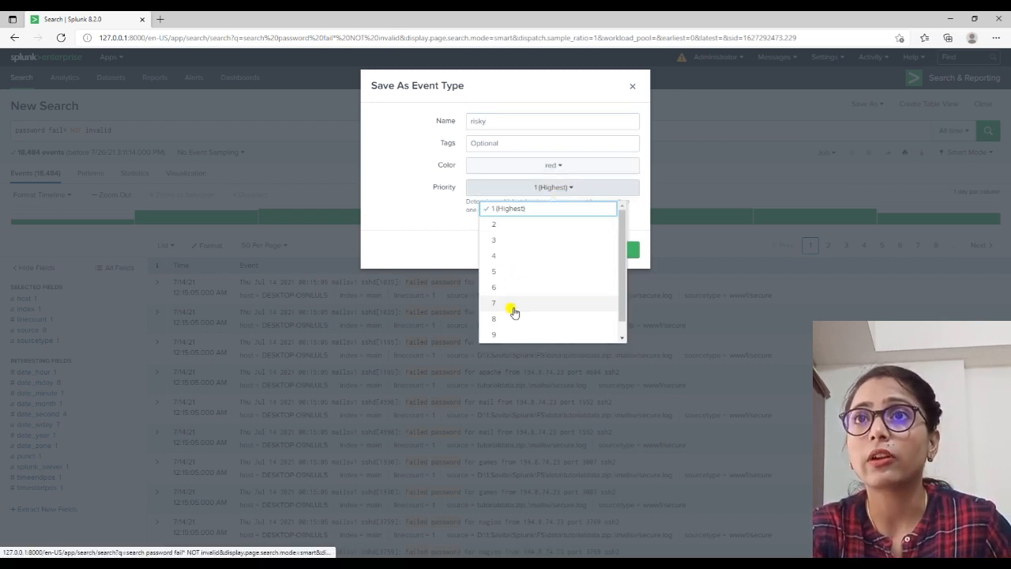
left_click(496, 241)
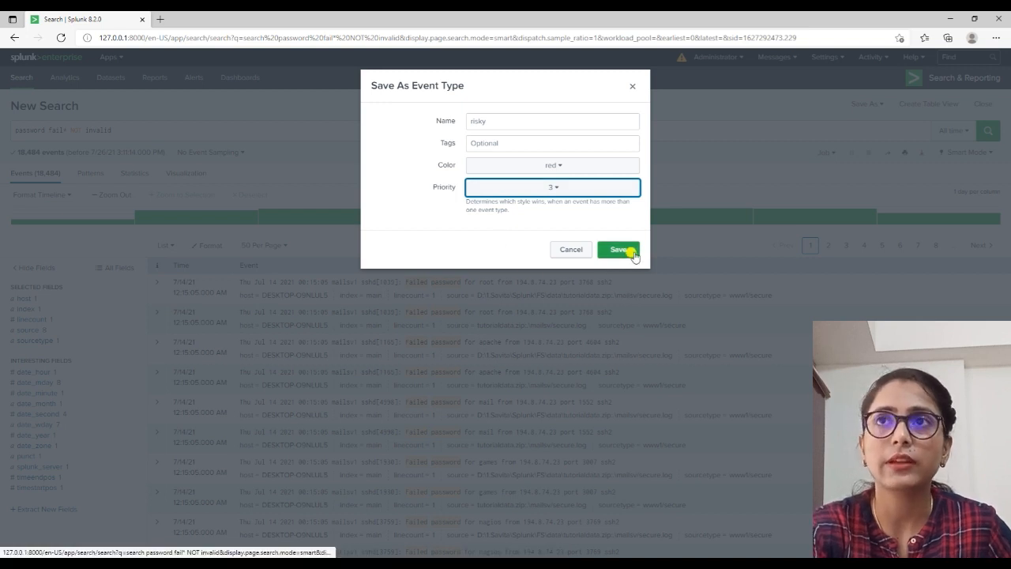
left_click(619, 250)
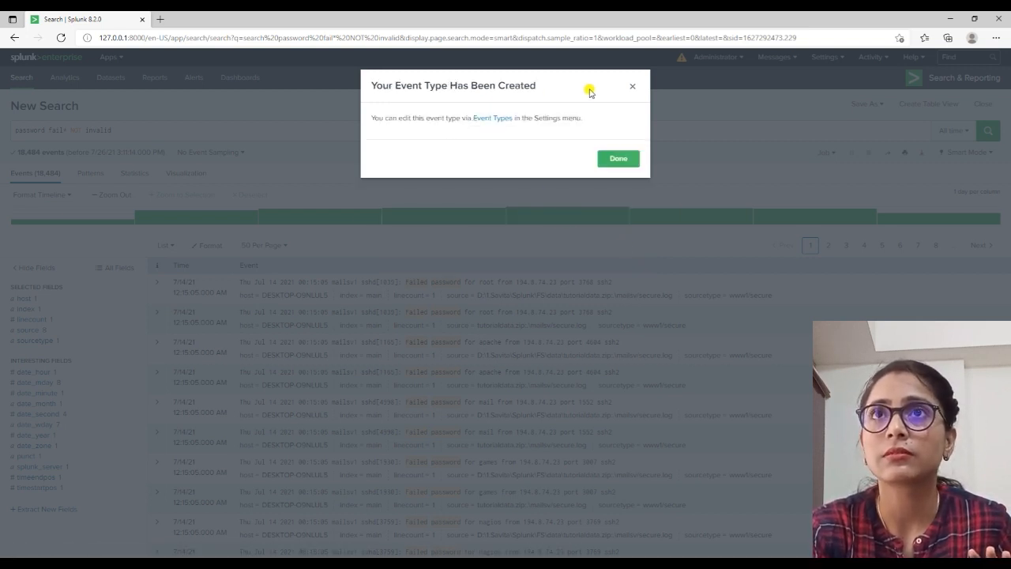
left_click(632, 86)
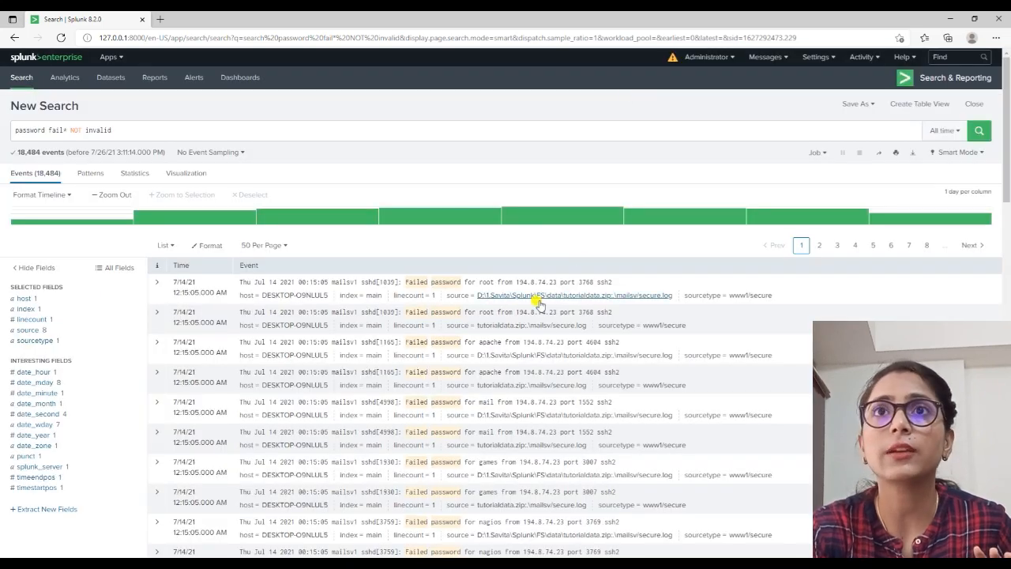
Remove NOT invalid from the search, rerun it as password fail*, and view the value summary of the eventtype field
left_click_drag(69, 131, 113, 130)
key("BackSpace")
key("BackSpace")
key("Return")
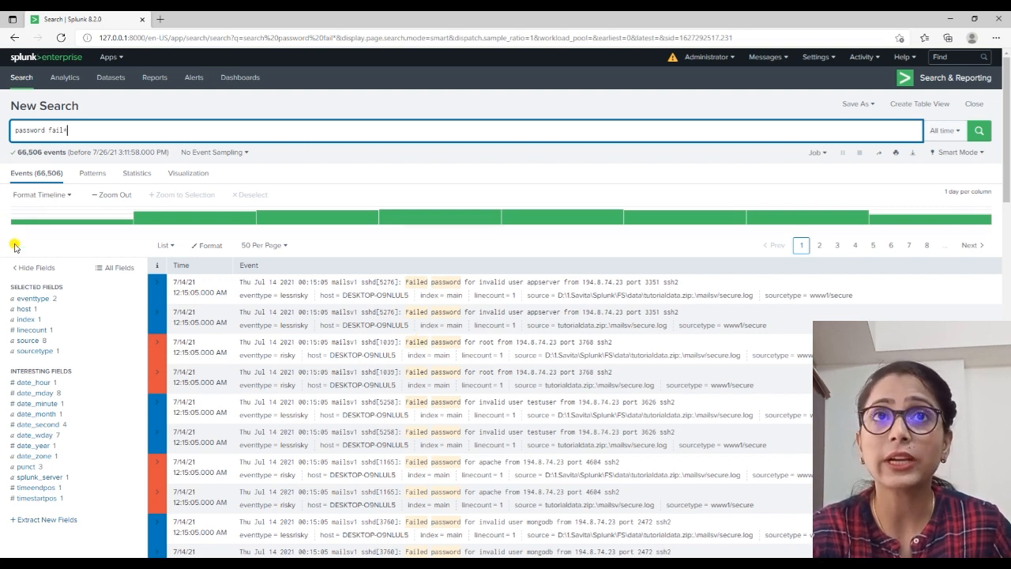
left_click(34, 299)
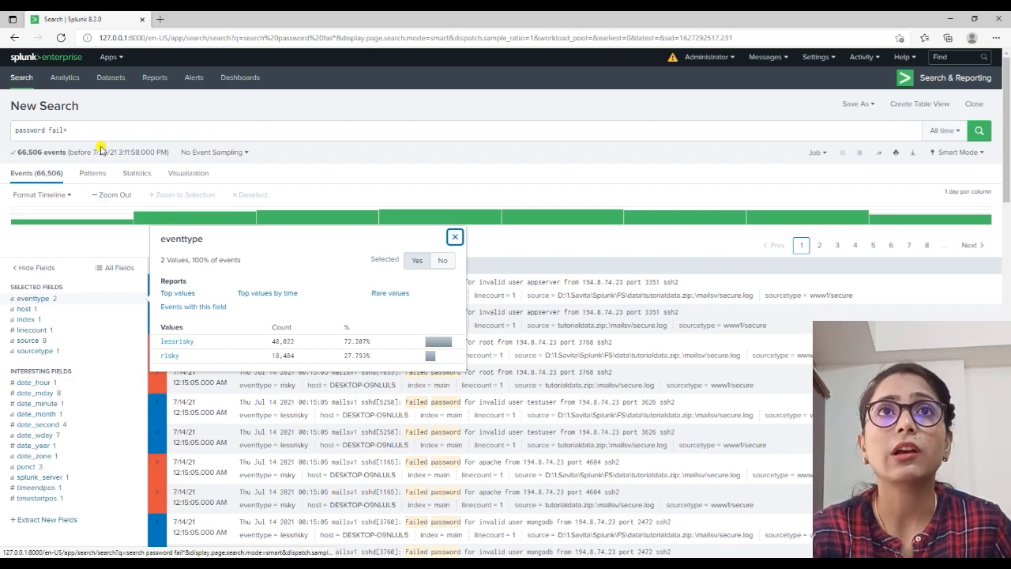
Append | stats count by eventtype to the password fail* search and run it
left_click(124, 131)
type("|")
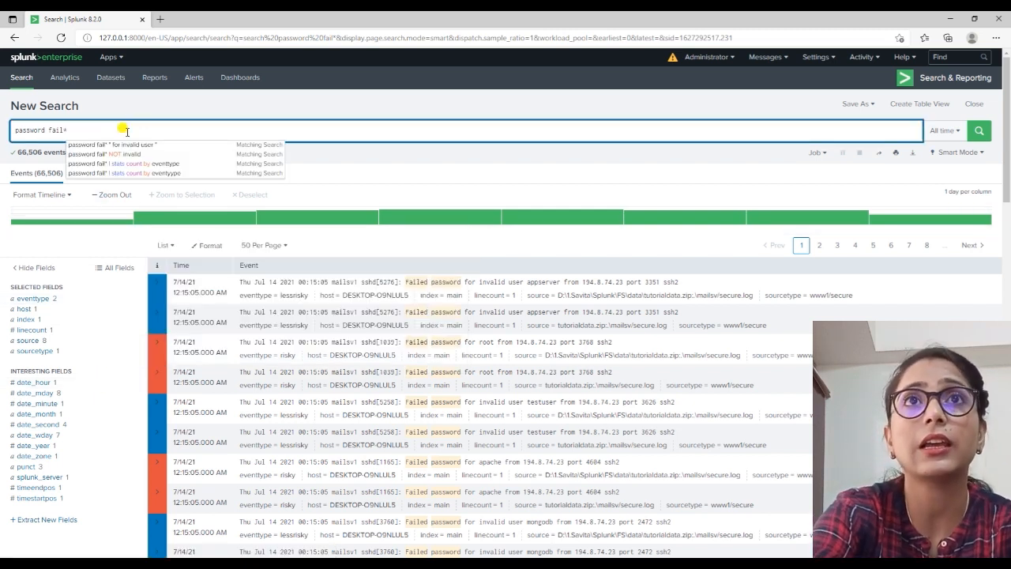
type(" stat")
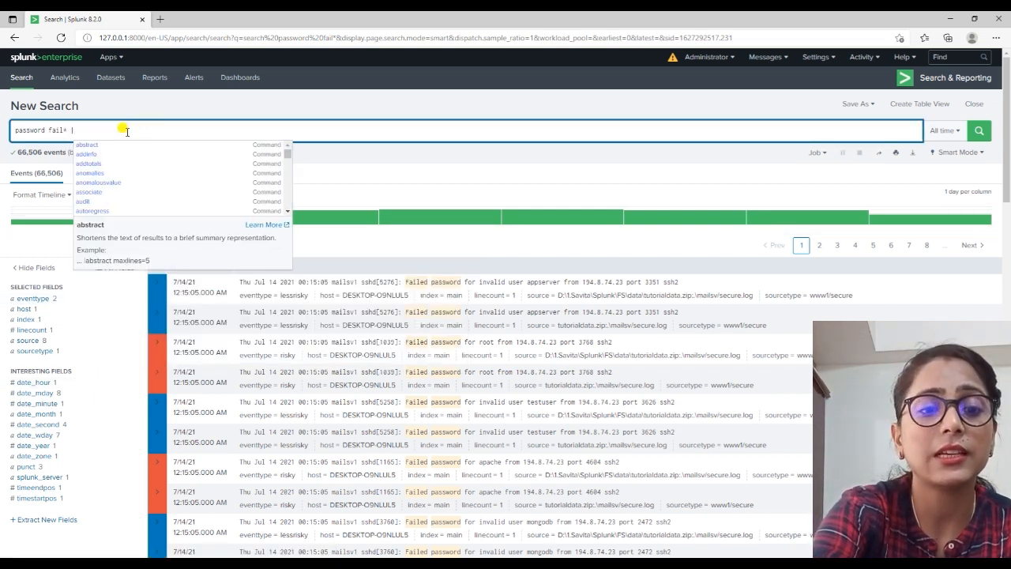
type("us")
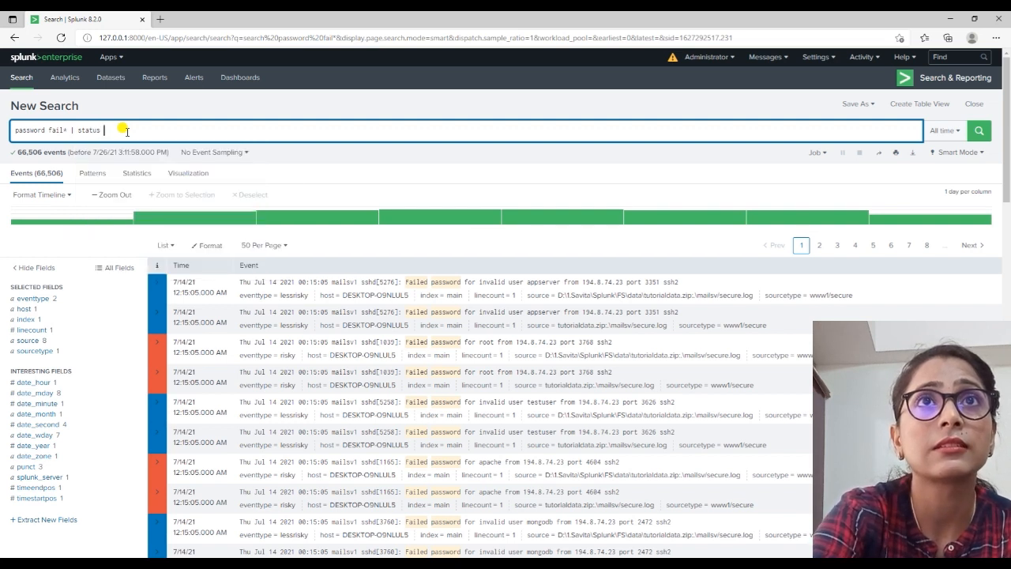
key("BackSpace")
key("BackSpace")
key("BackSpace")
type("s c")
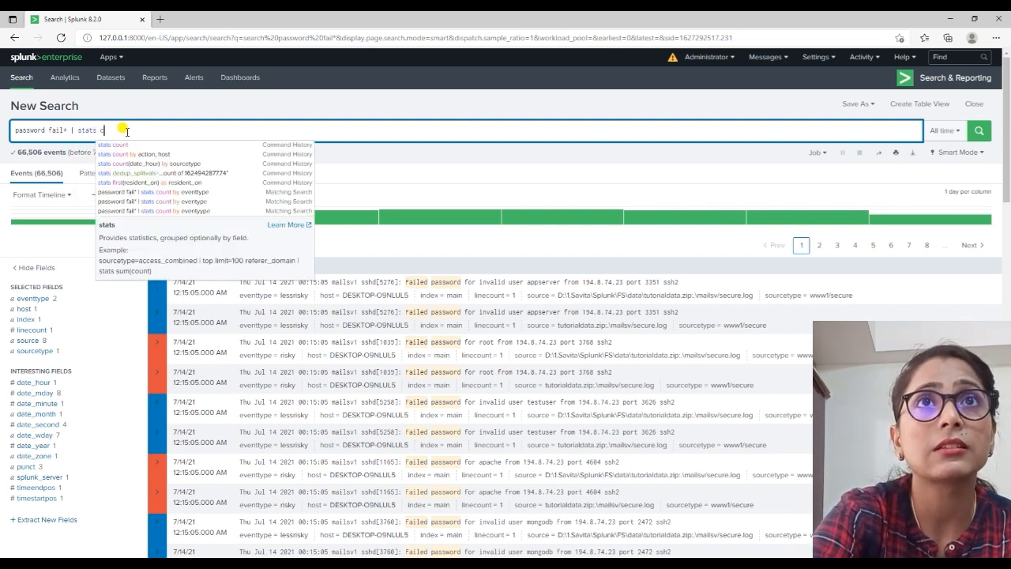
type("ount by e")
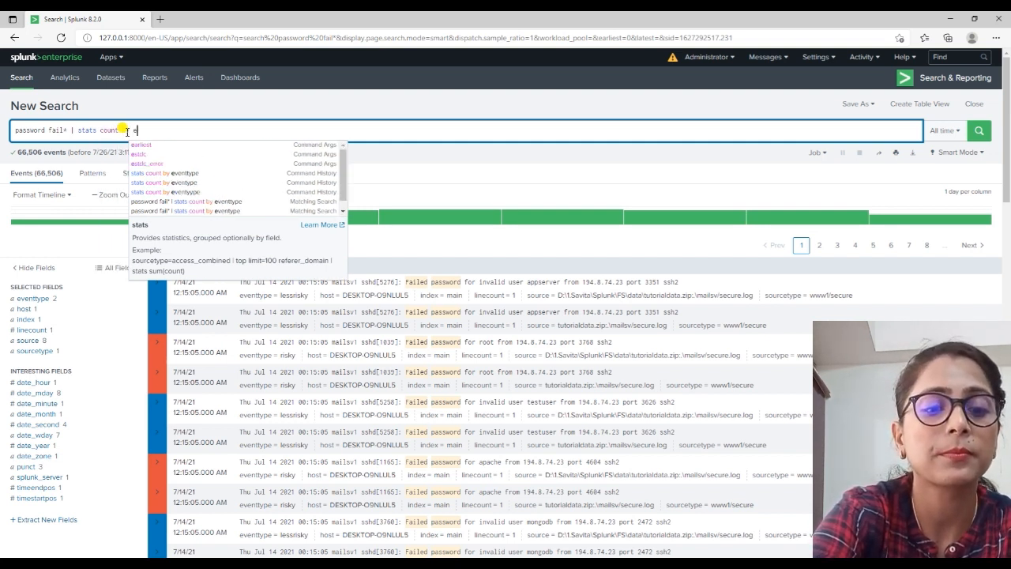
type("venttype")
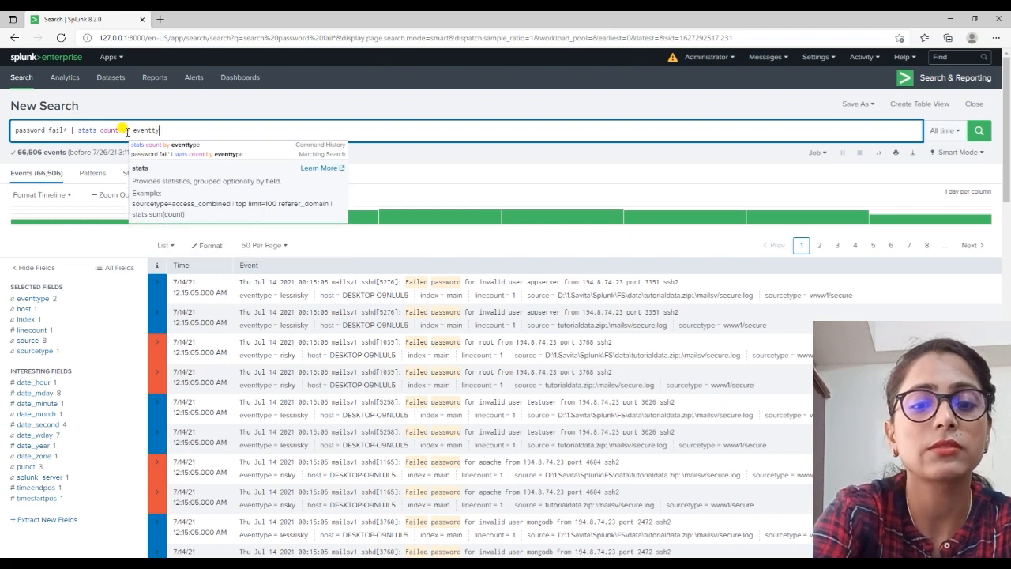
key("Return")
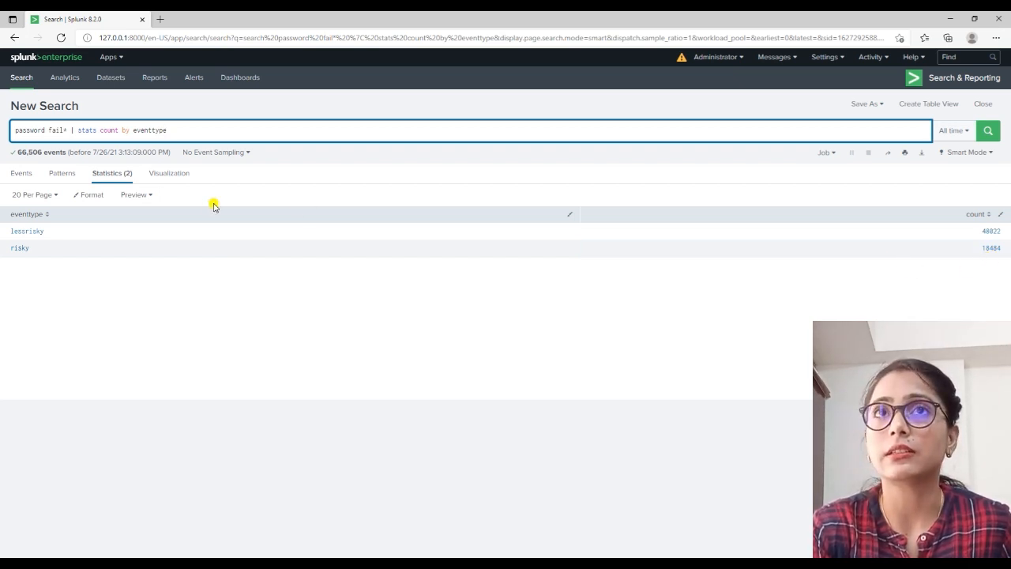
Visualize the event type counts as a column chart
left_click(180, 177)
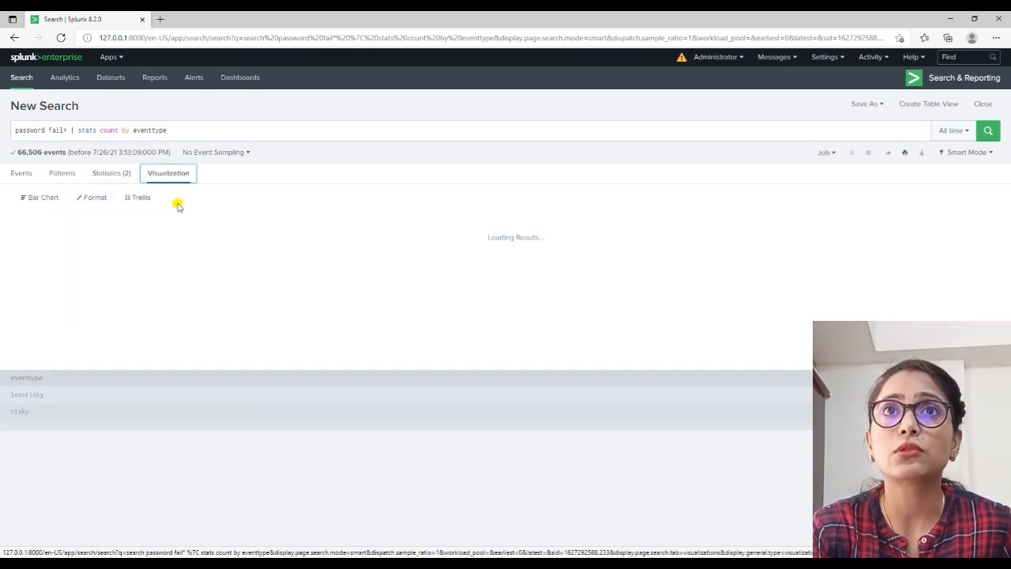
left_click(46, 197)
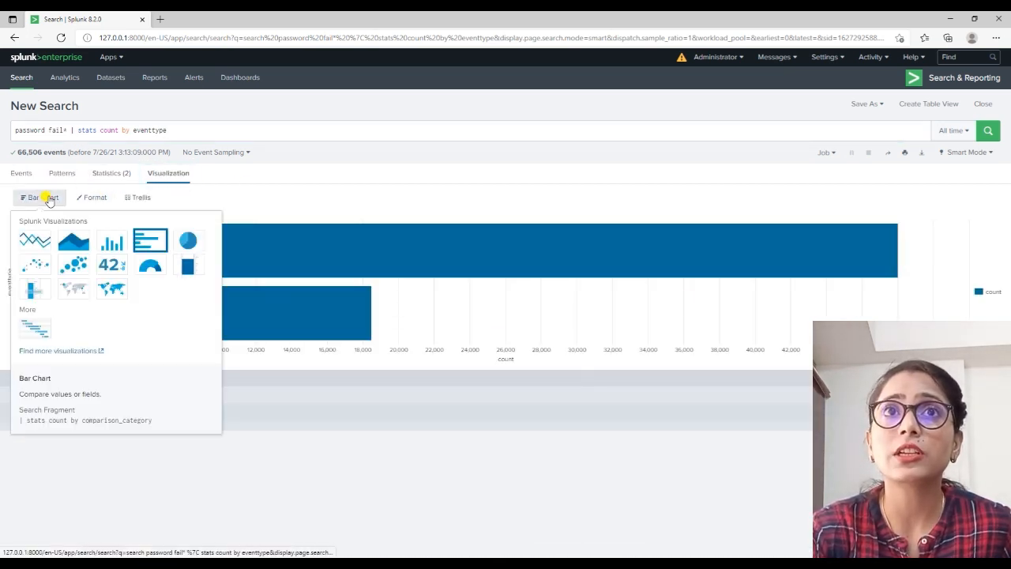
left_click(112, 241)
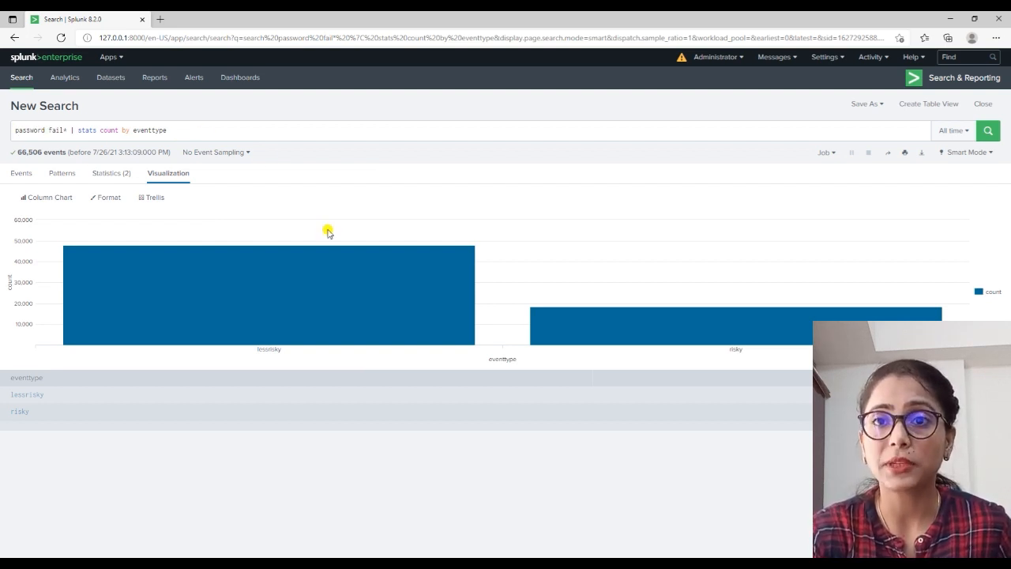
Replace the whole search string with eventtype=risky and run it
left_click_drag(192, 130, 6, 120)
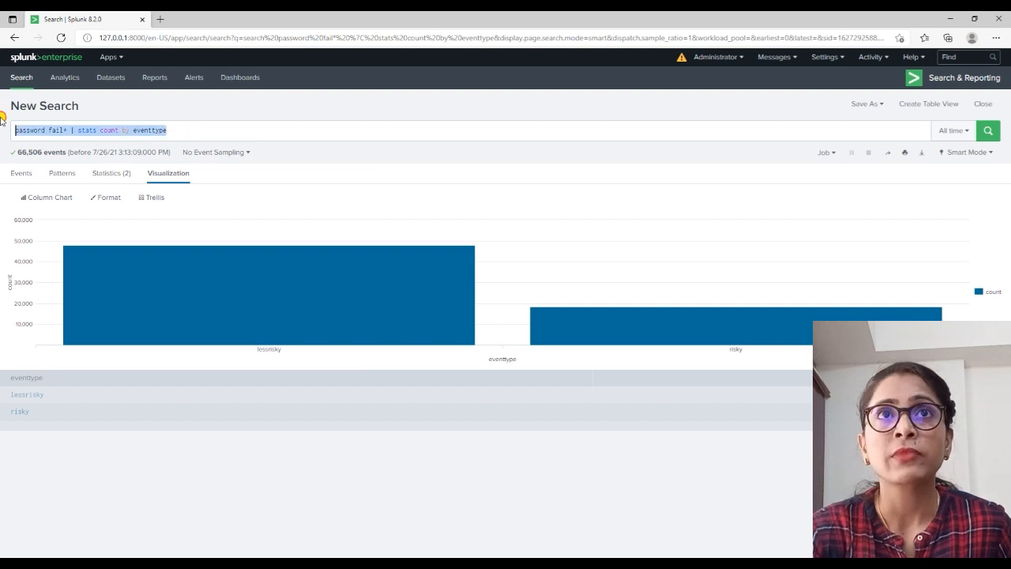
type("event")
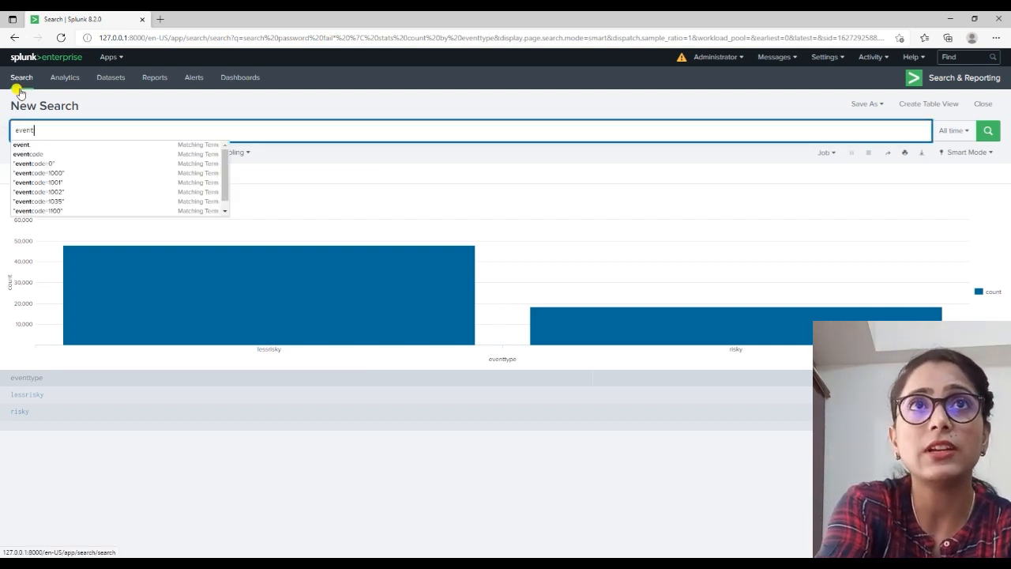
type("ty")
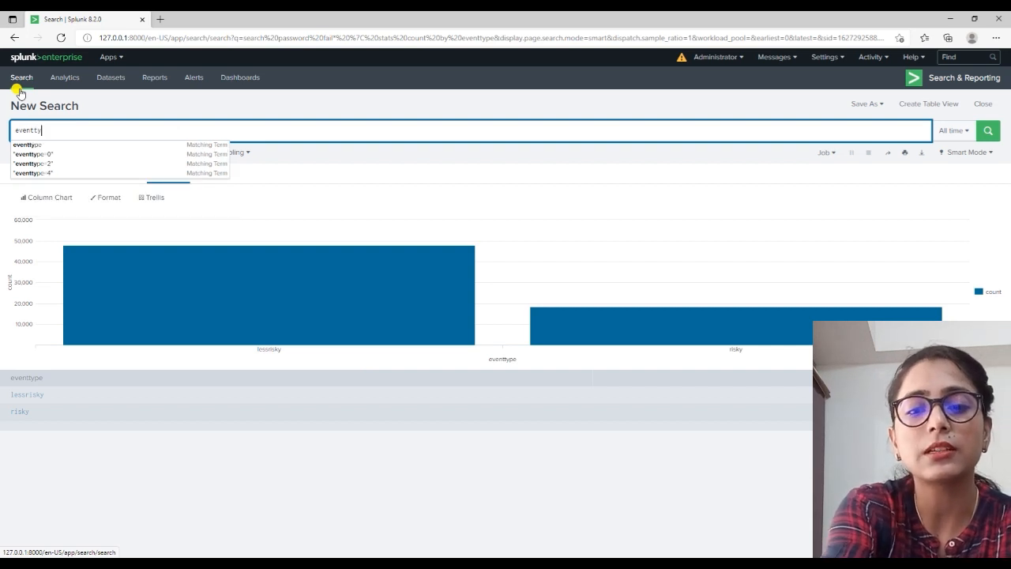
type("pe")
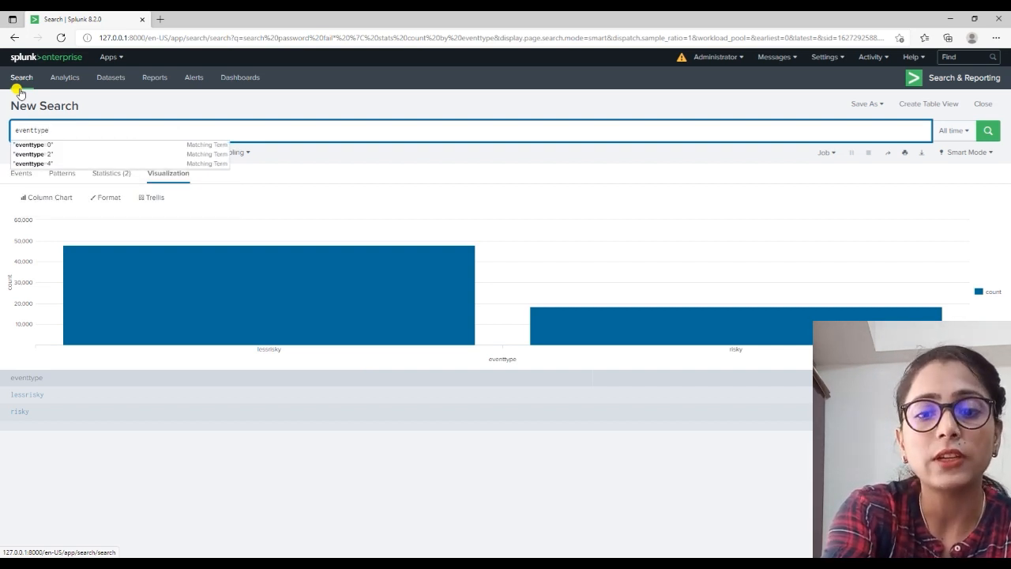
type("=risky")
key("Return")
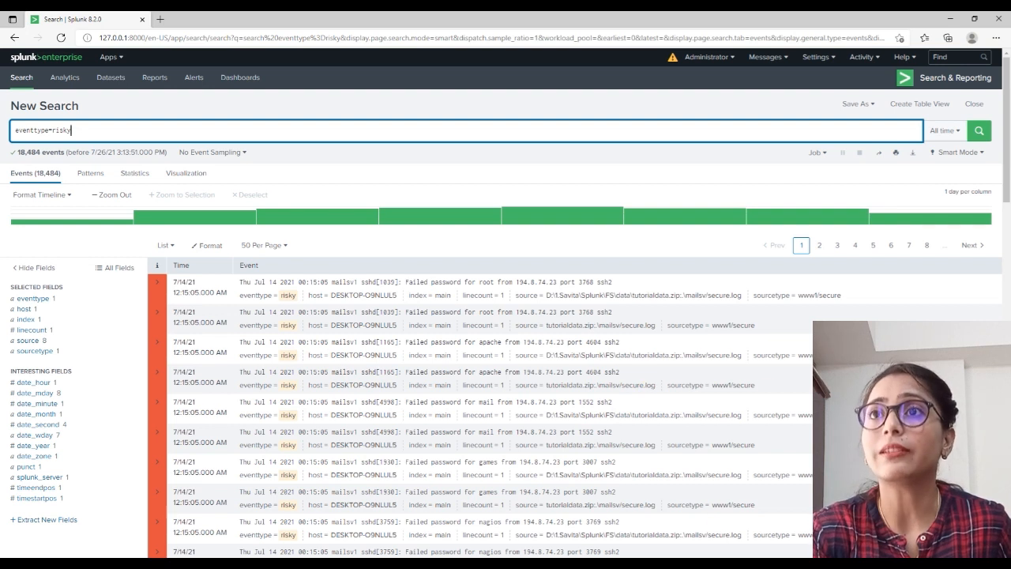
Change the searched event type to "lessrisky" using the suggested matching term and run the search
double_click(52, 131)
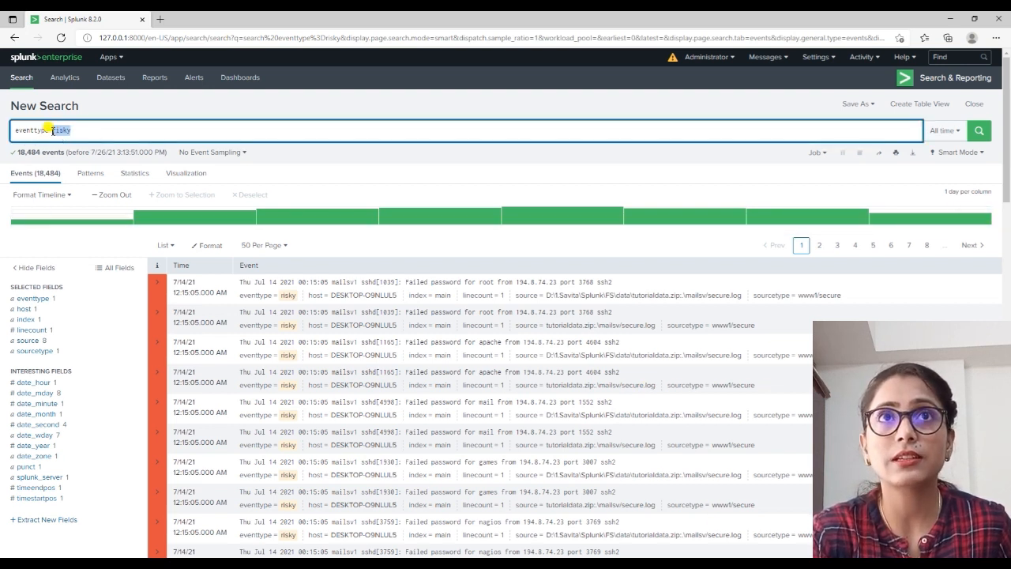
type("no")
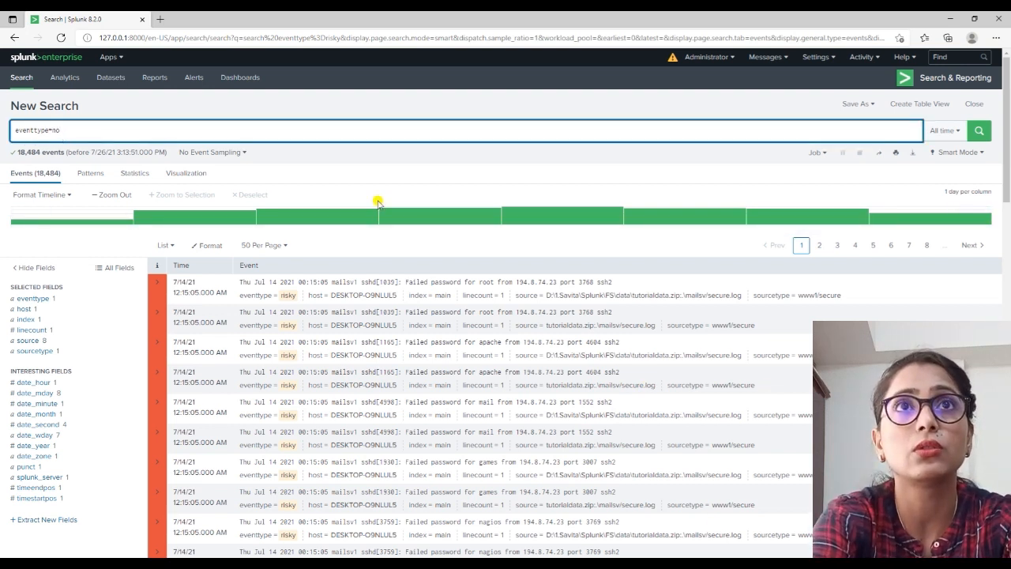
key("BackSpace")
key("BackSpace")
type("les")
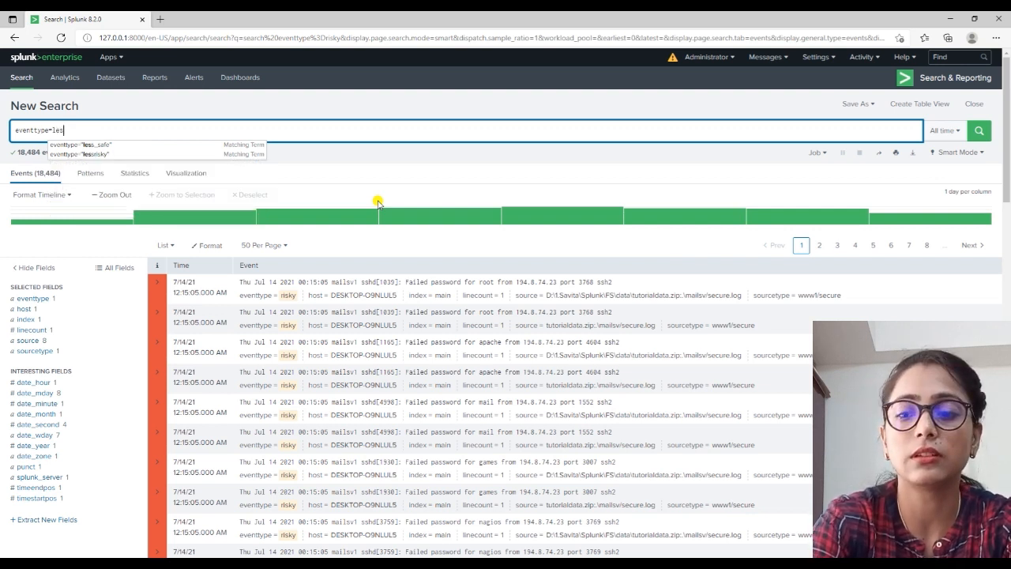
key("Down")
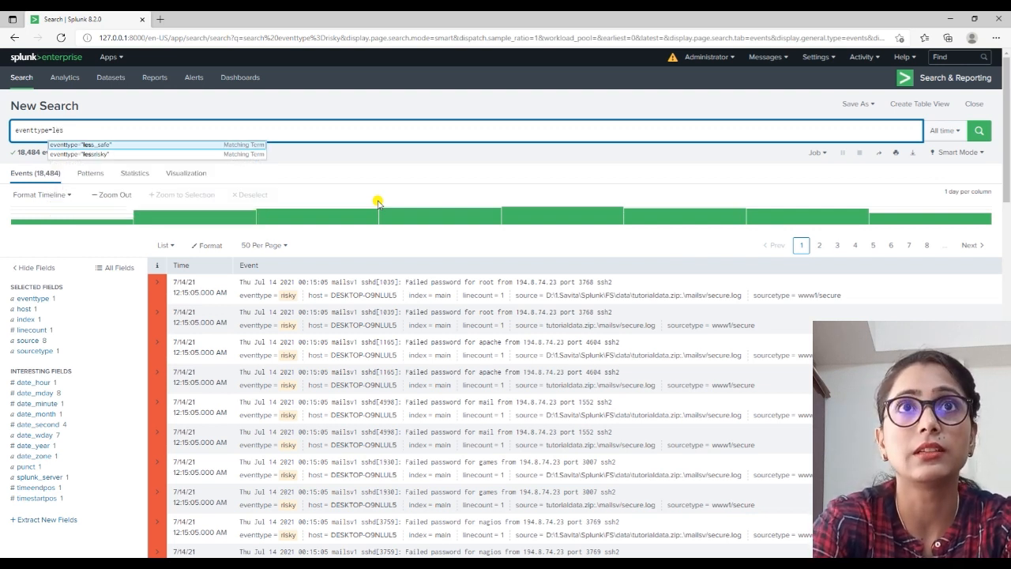
key("Down")
key("Return")
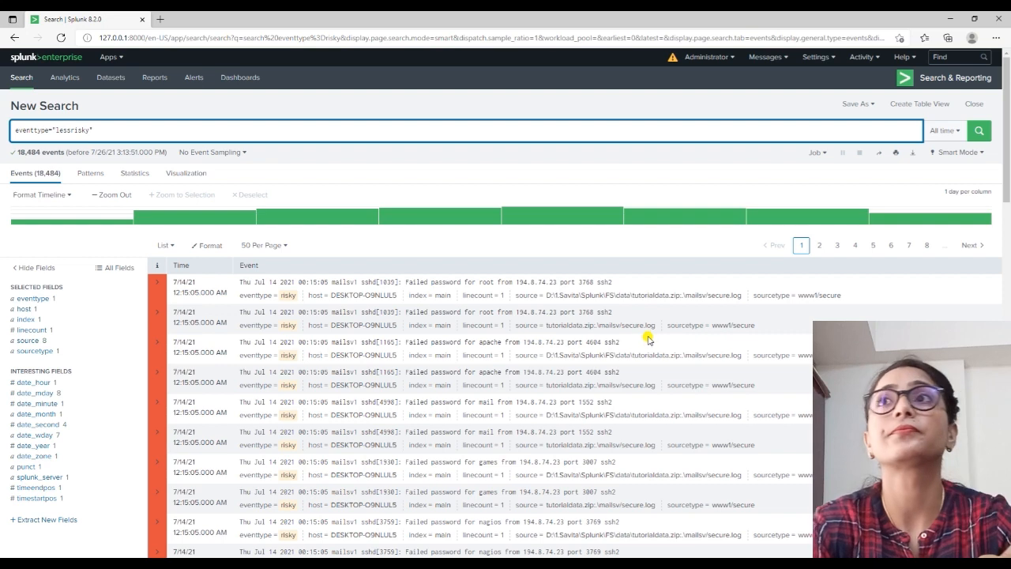
left_click(980, 131)
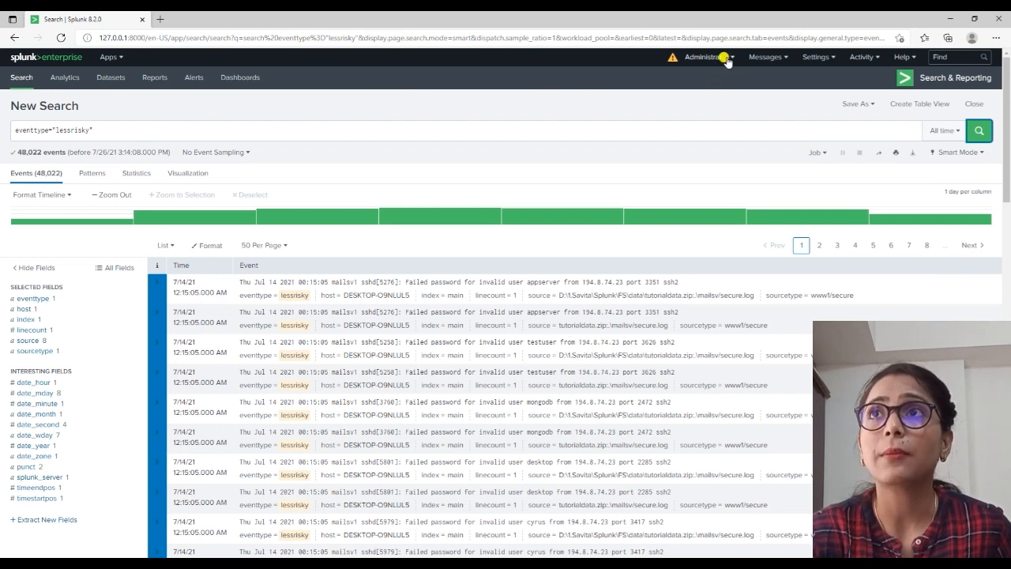
Open the list of event types in the settings and change the lessrisky event type's sharing permissions to Global
left_click(818, 63)
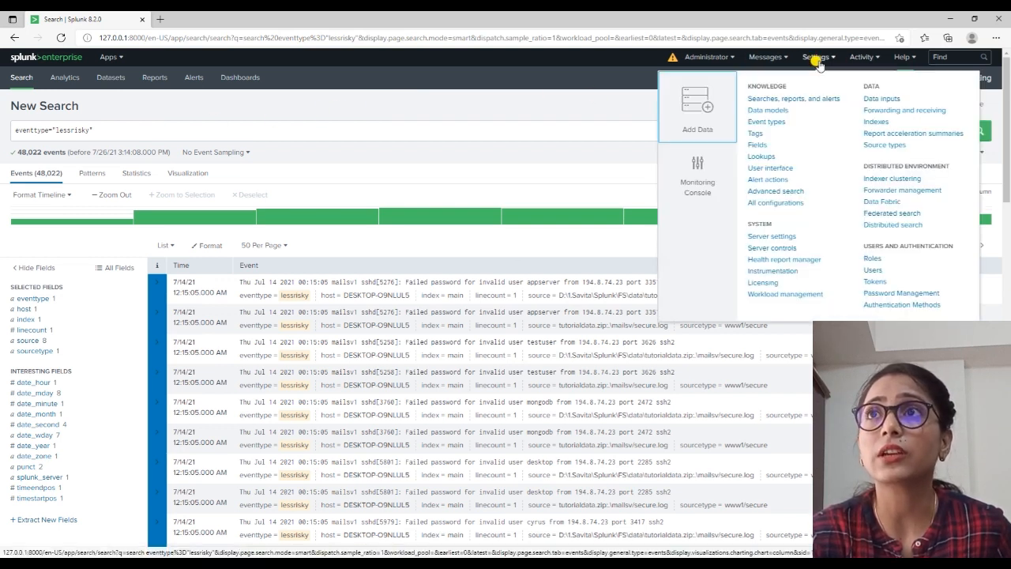
left_click(760, 122)
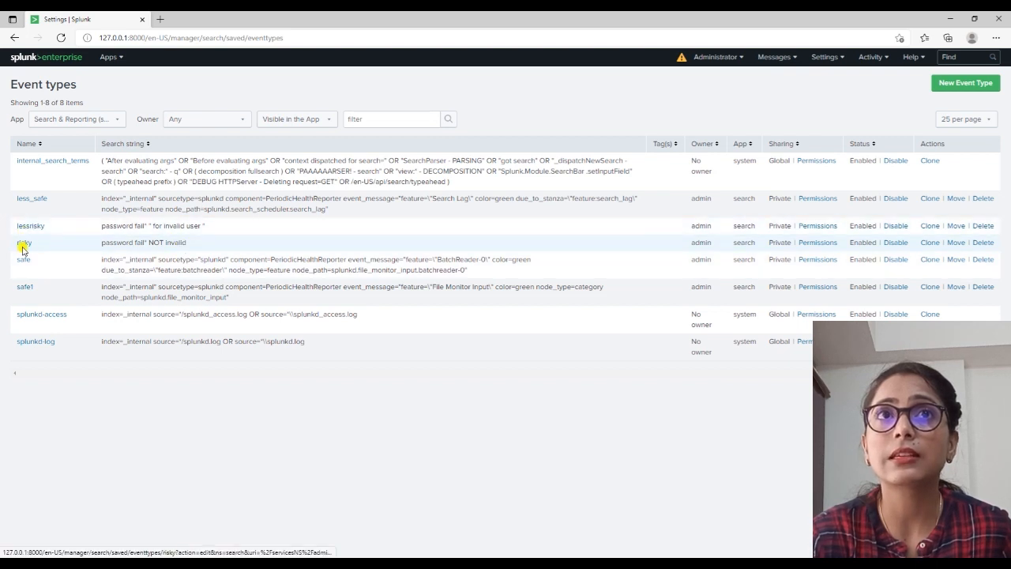
left_click(818, 227)
left_click(287, 198)
left_click(386, 255)
left_click(418, 256)
left_click(725, 403)
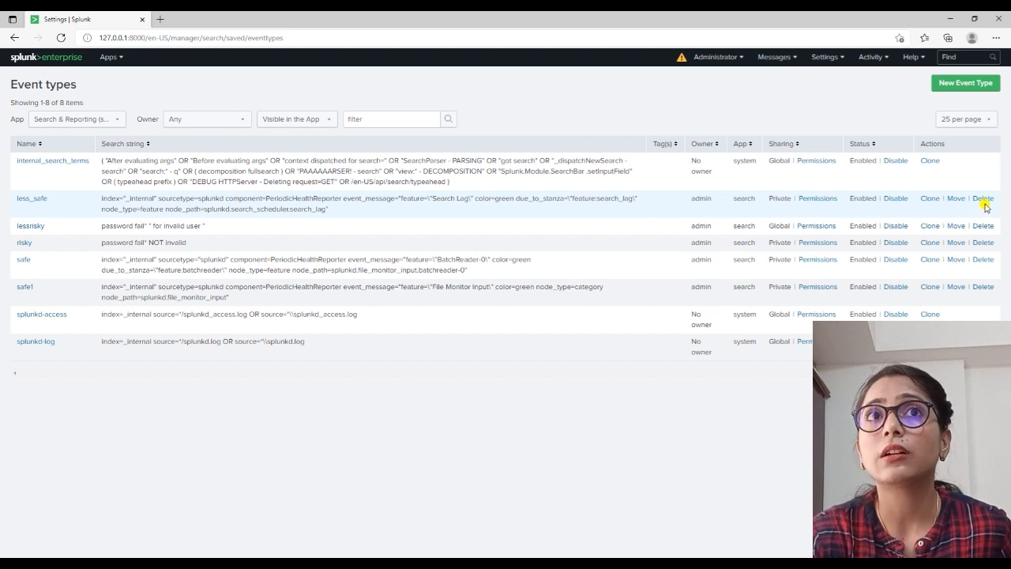
Delete the event type named safe and confirm the deletion
left_click(976, 265)
left_click(551, 95)
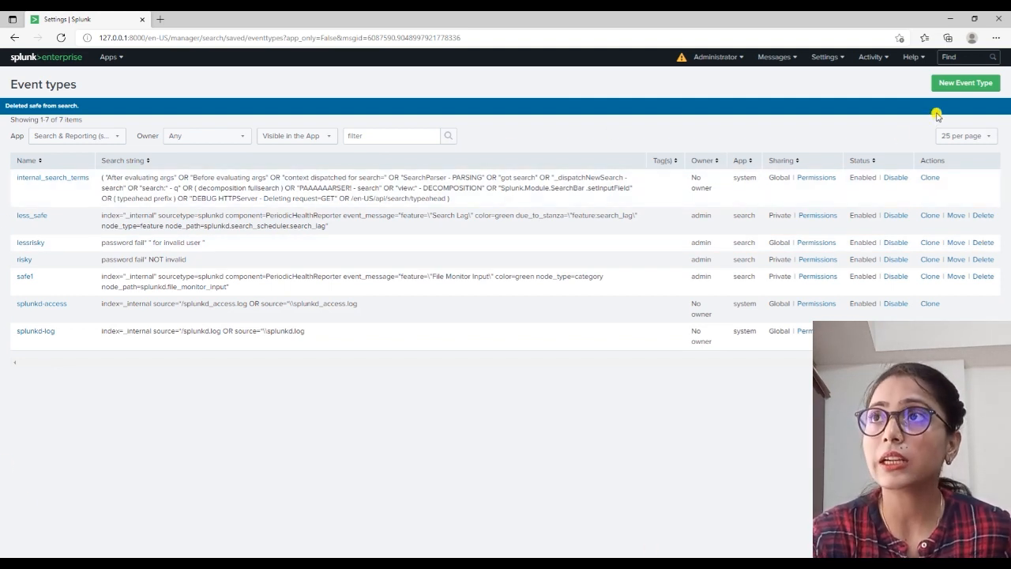
Start a new event type with search as the destination app and safe as its name
left_click(948, 85)
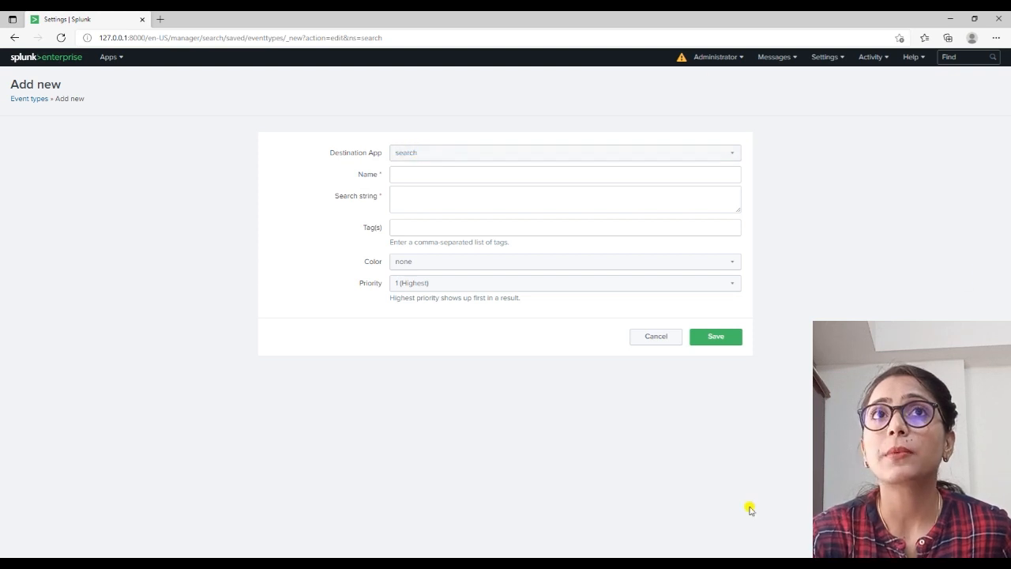
left_click(417, 153)
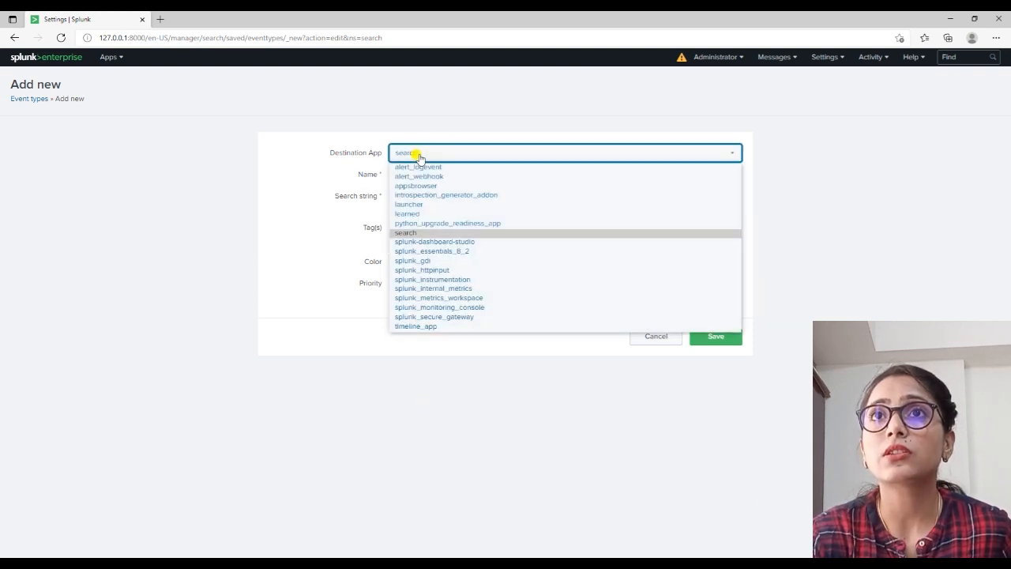
left_click(422, 235)
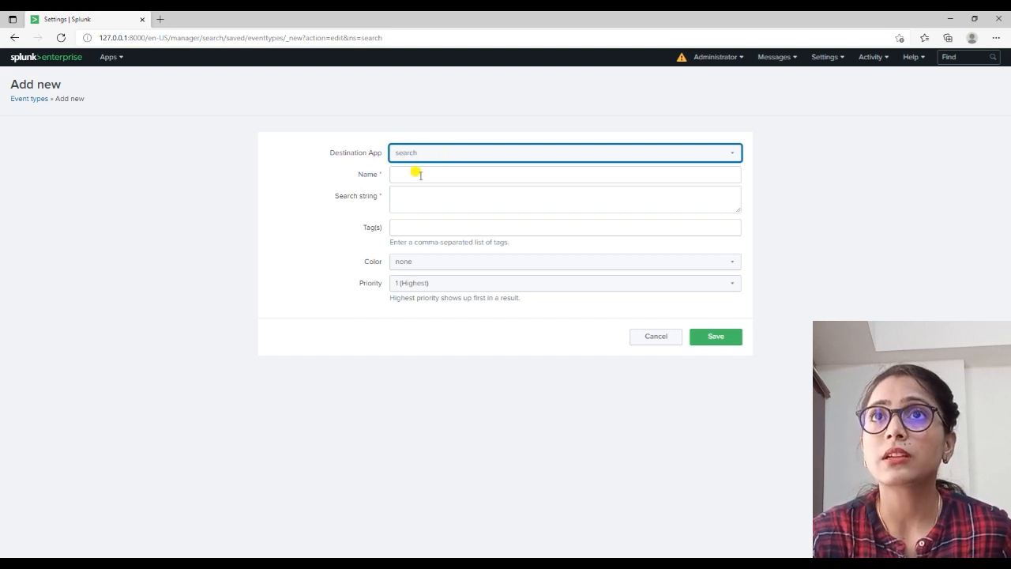
left_click(418, 177)
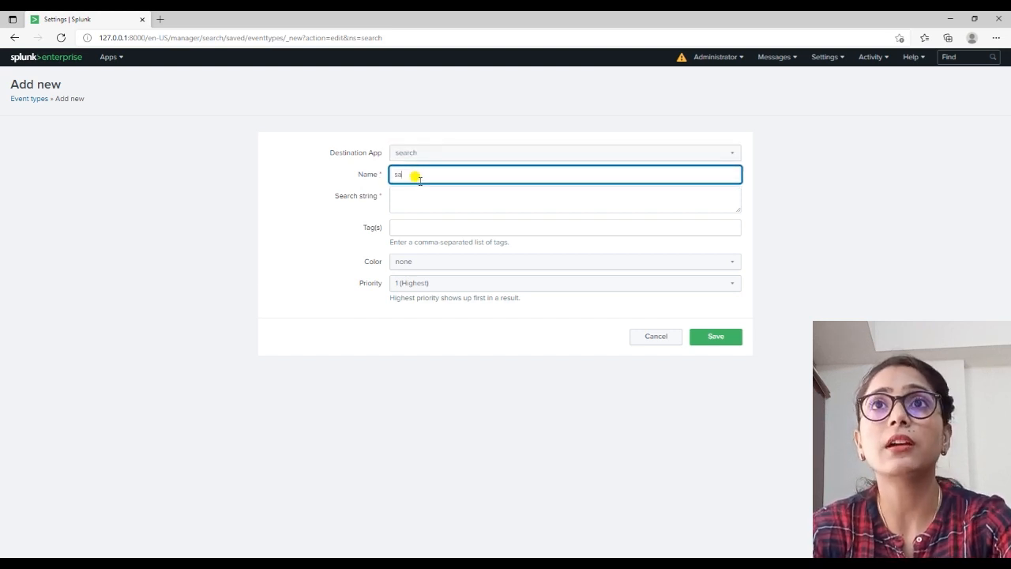
left_click(417, 203)
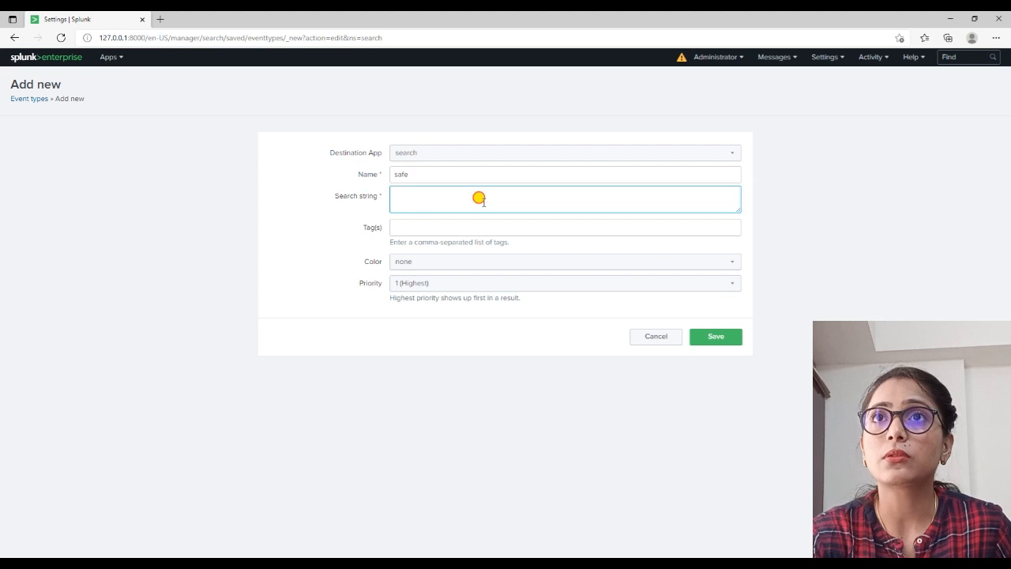
Open the Splunk home page in a new browser tab and go to the Search & Reporting app
right_click(71, 64)
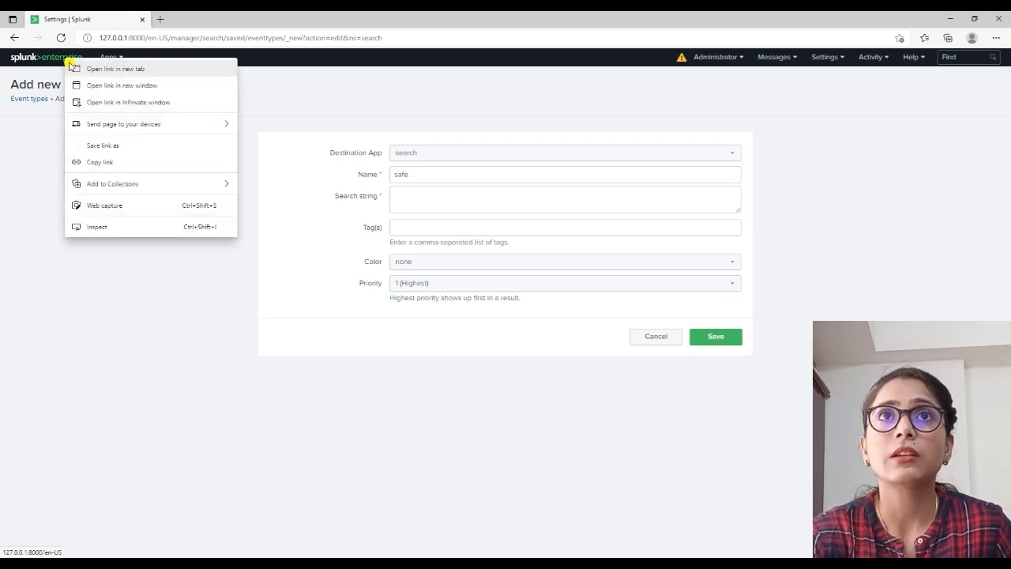
left_click(81, 70)
left_click(164, 16)
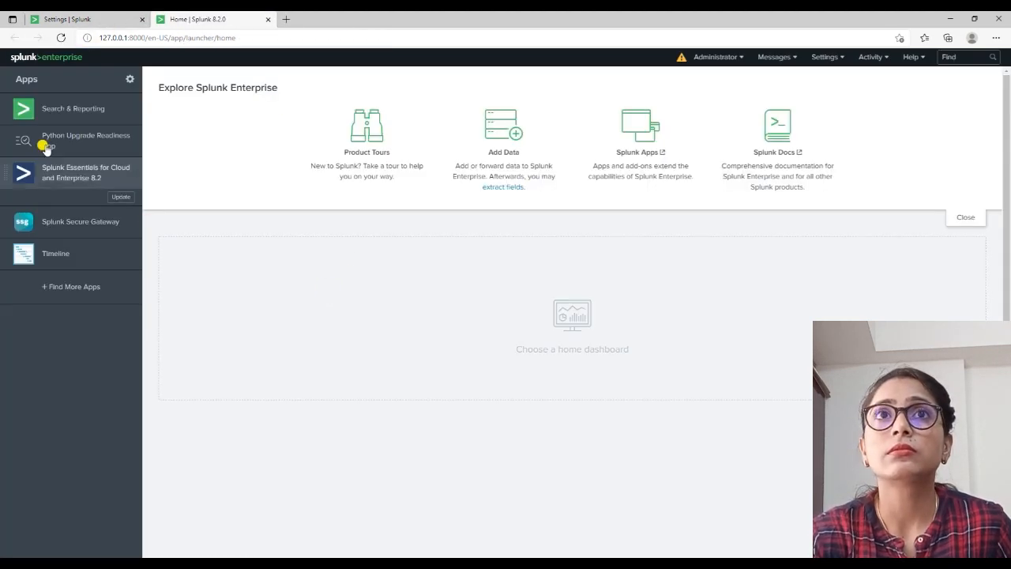
left_click(55, 108)
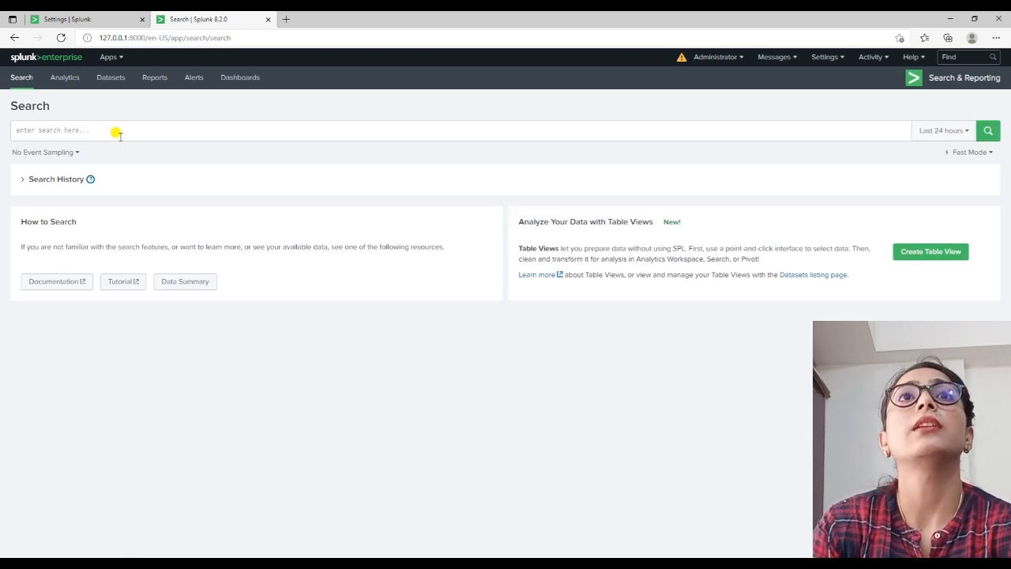
Run a search for index="_internal" and narrow it to the splunkd sourcetype
type("index")
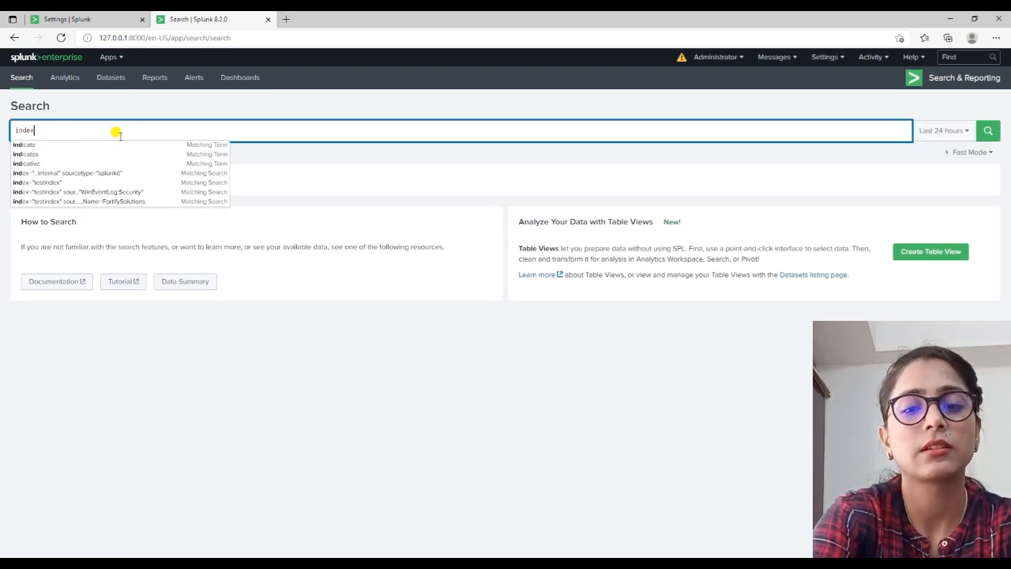
type("=")
key("Down")
key("Down")
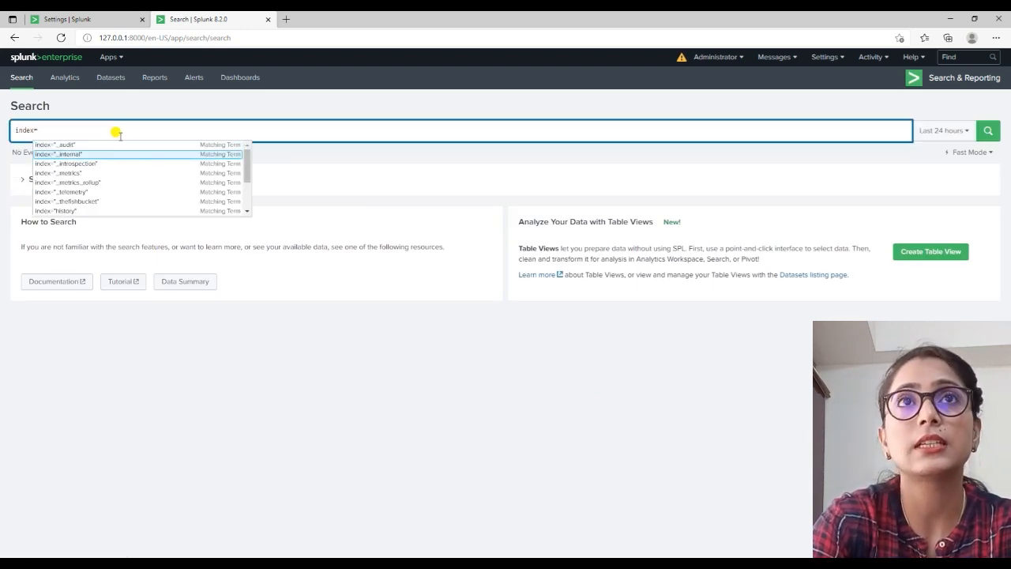
key("Return")
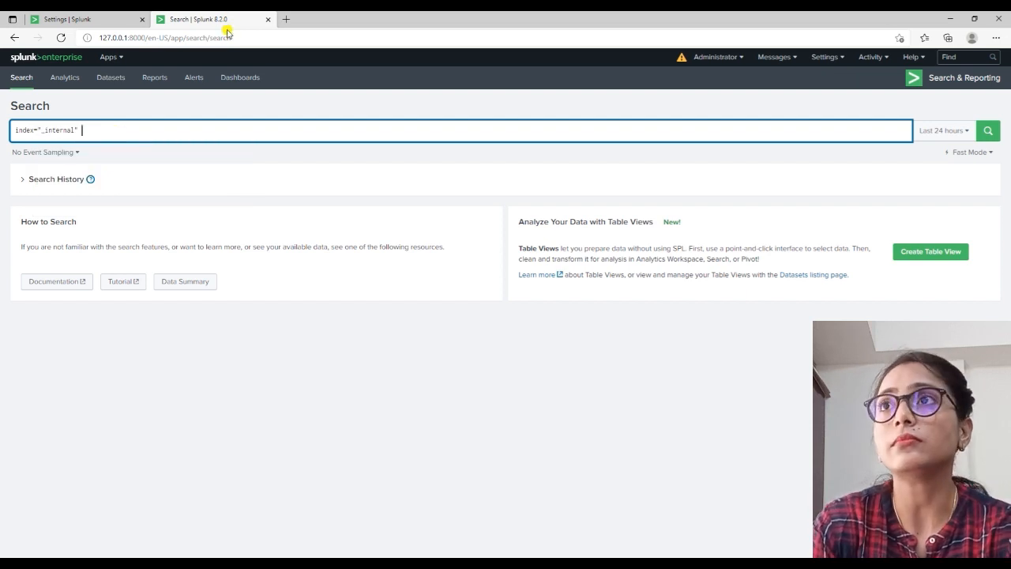
left_click(988, 130)
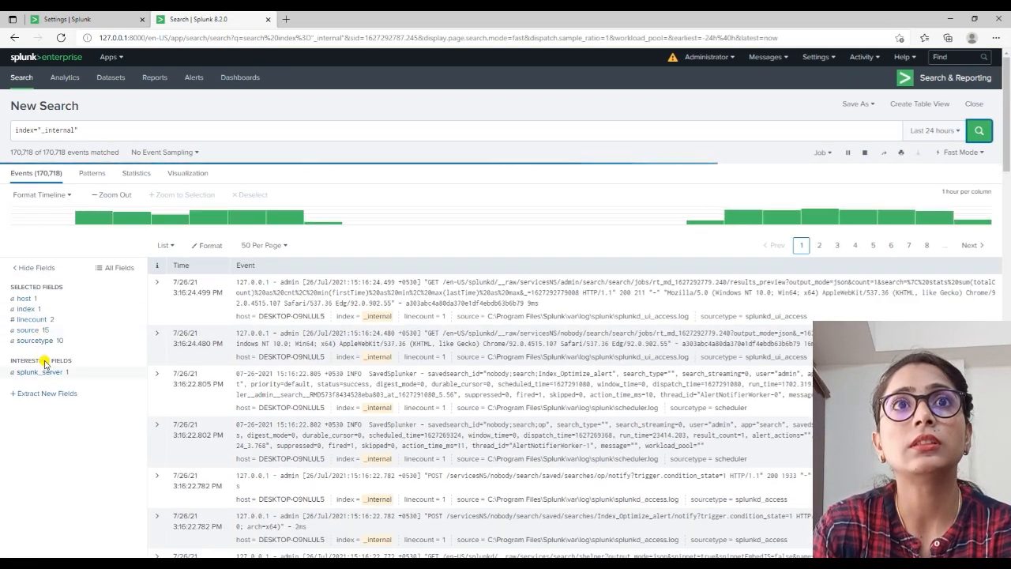
left_click(36, 340)
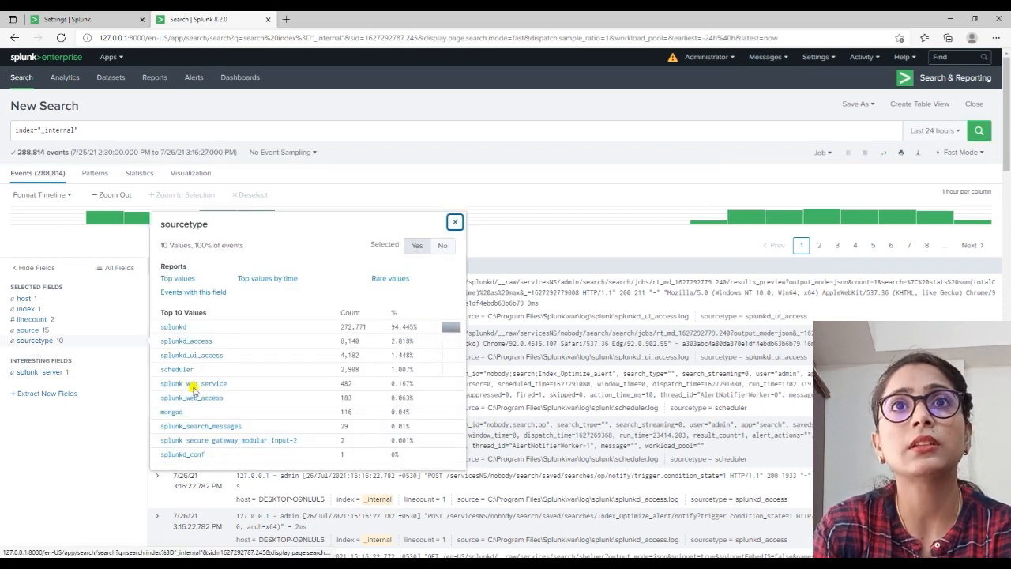
left_click(173, 328)
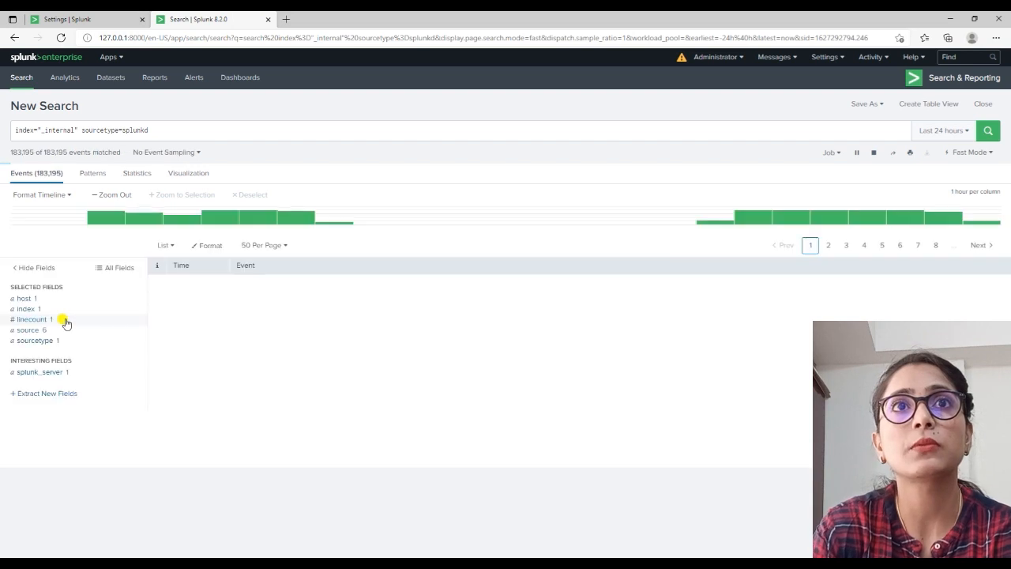
Add component=PeriodicHealthReporter to the search string and run the search
left_click(183, 133)
type("comm")
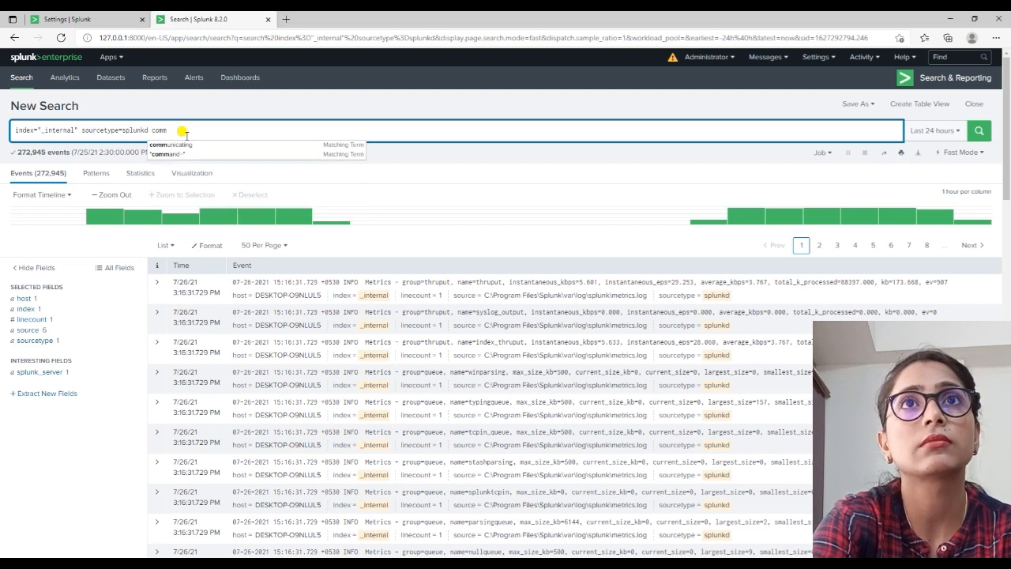
key("BackSpace")
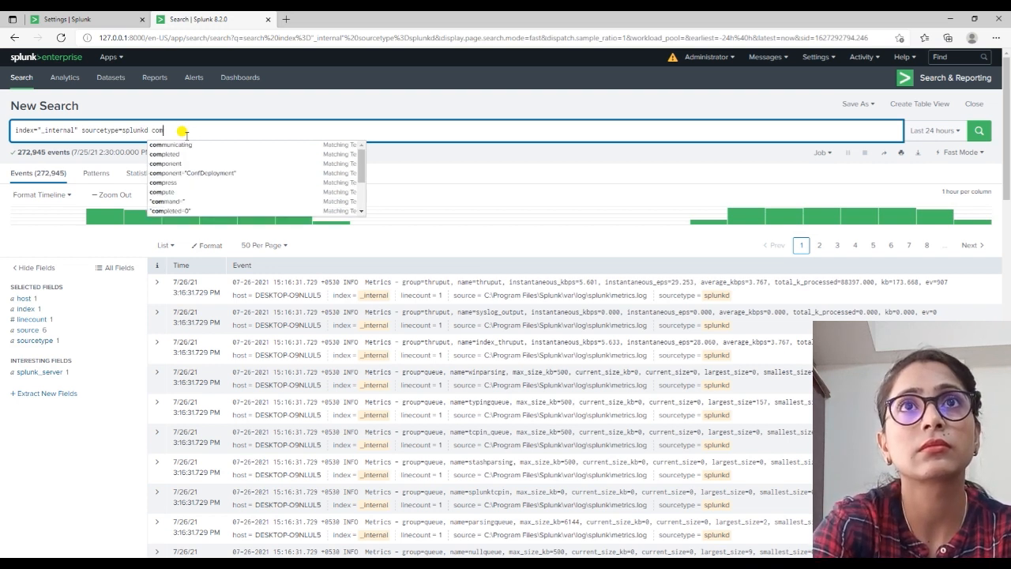
key("Down")
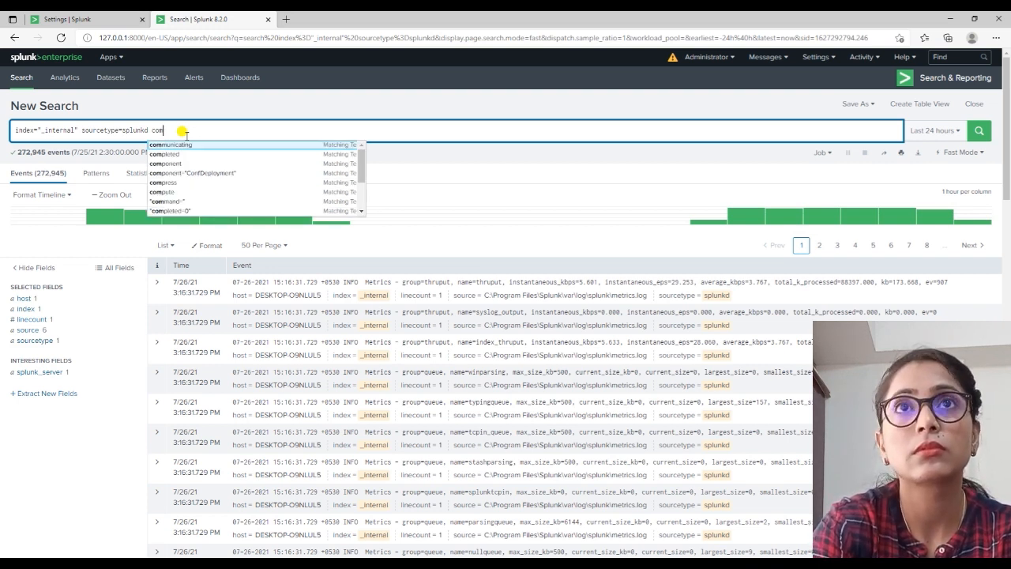
key("Down")
type("pone")
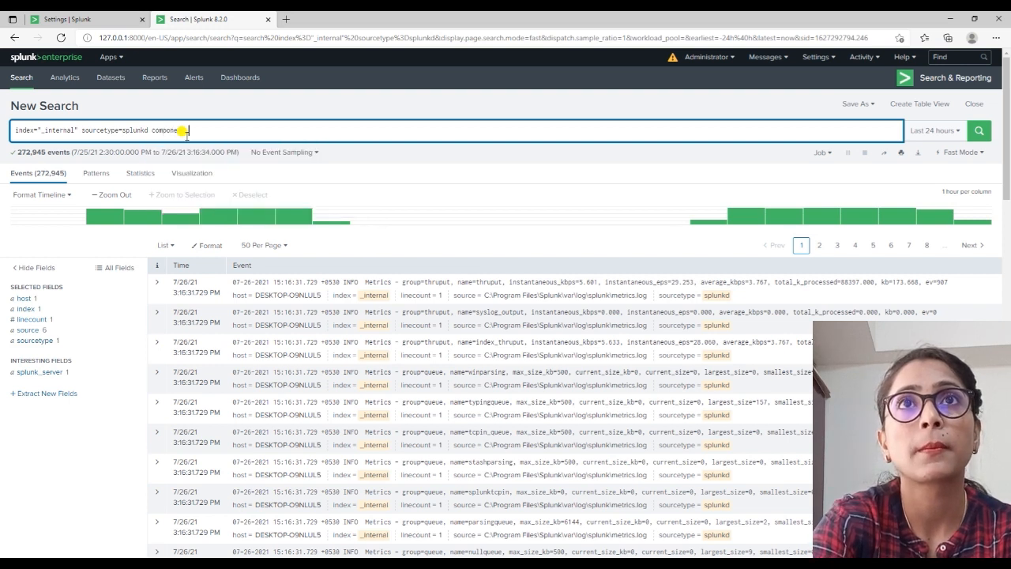
type("nt=")
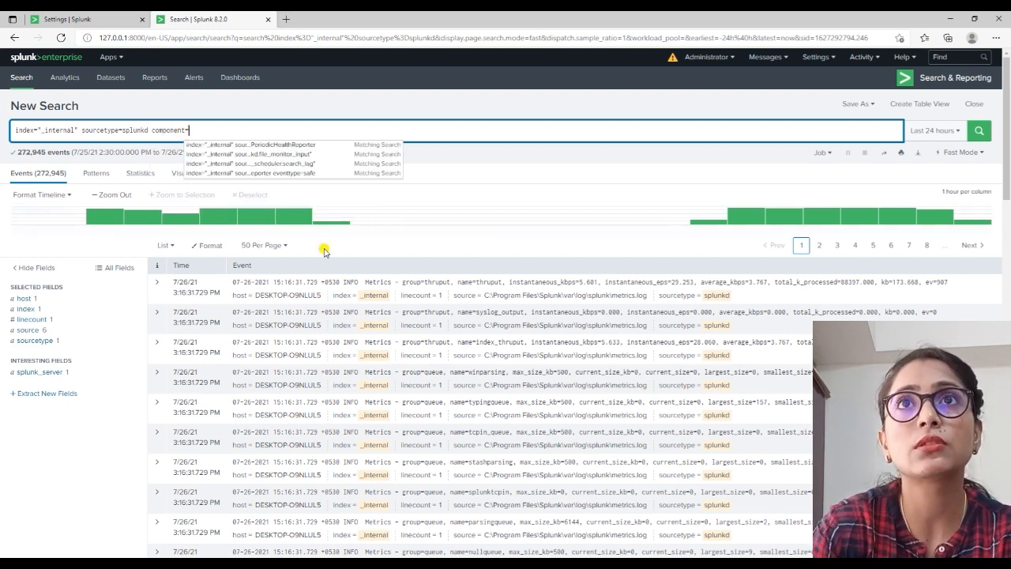
left_click(288, 144)
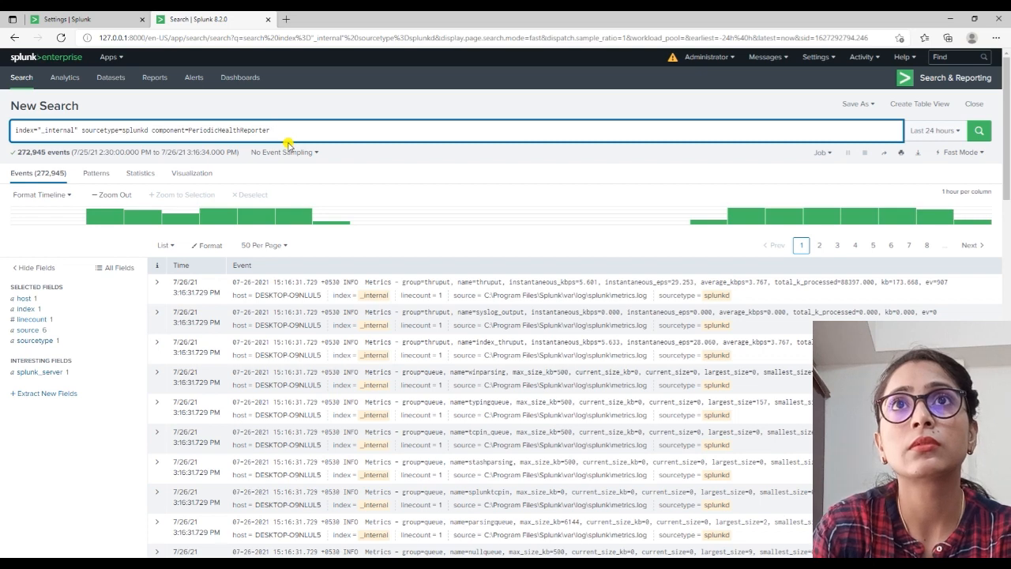
left_click(979, 131)
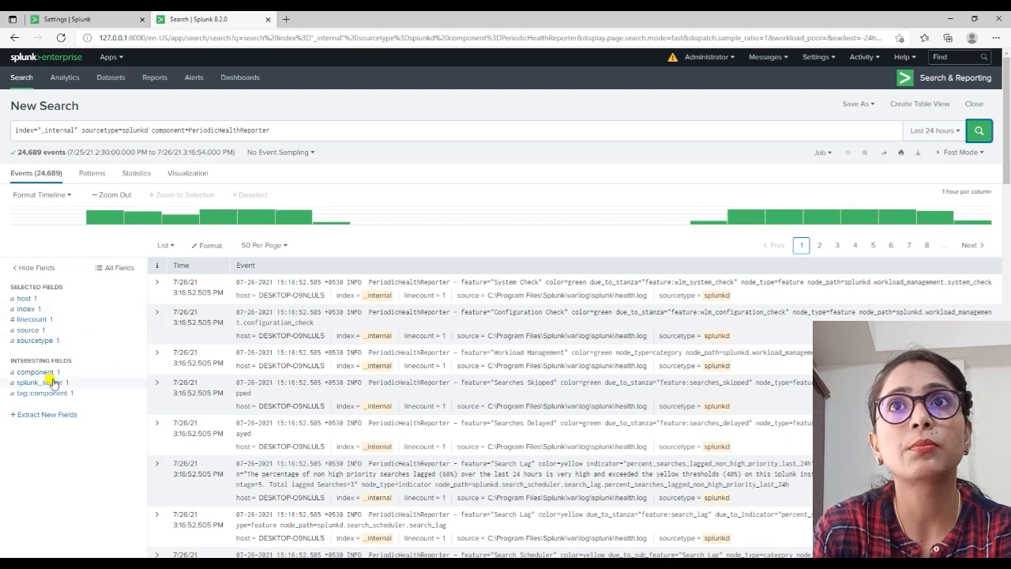
Inspect the first event's details, and filter the full field list for "even" and "messa"
left_click(155, 284)
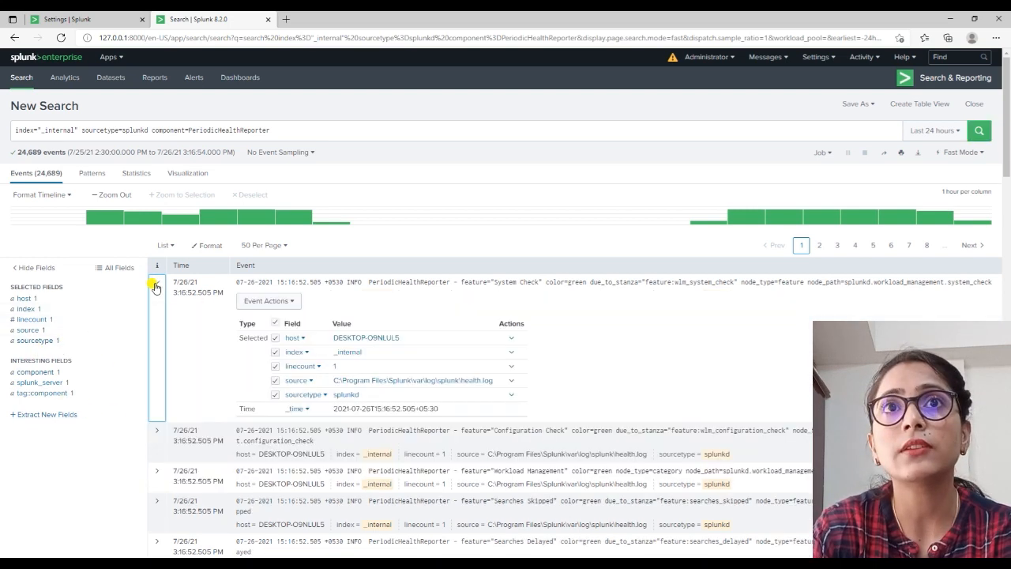
left_click(155, 286)
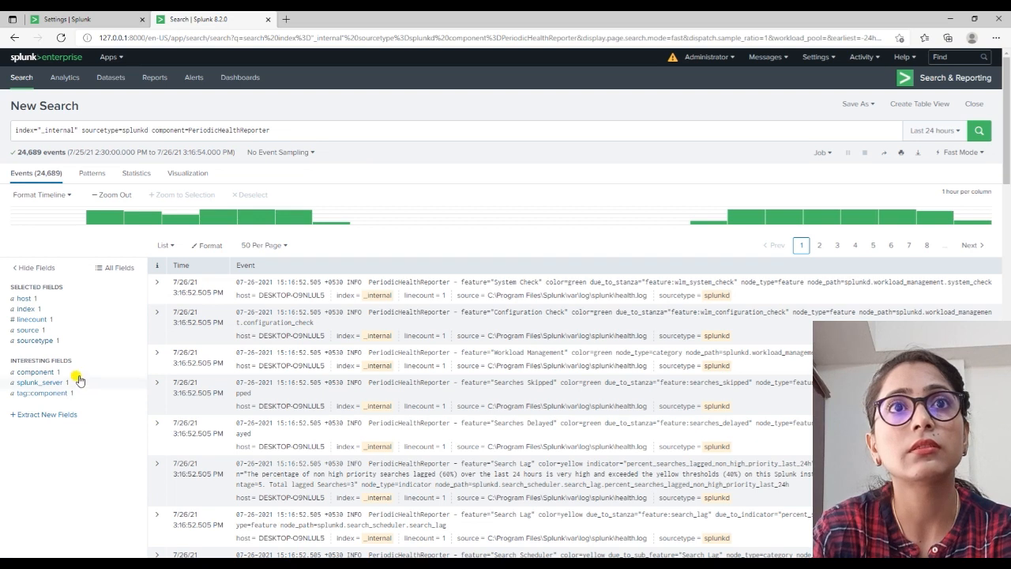
left_click(103, 267)
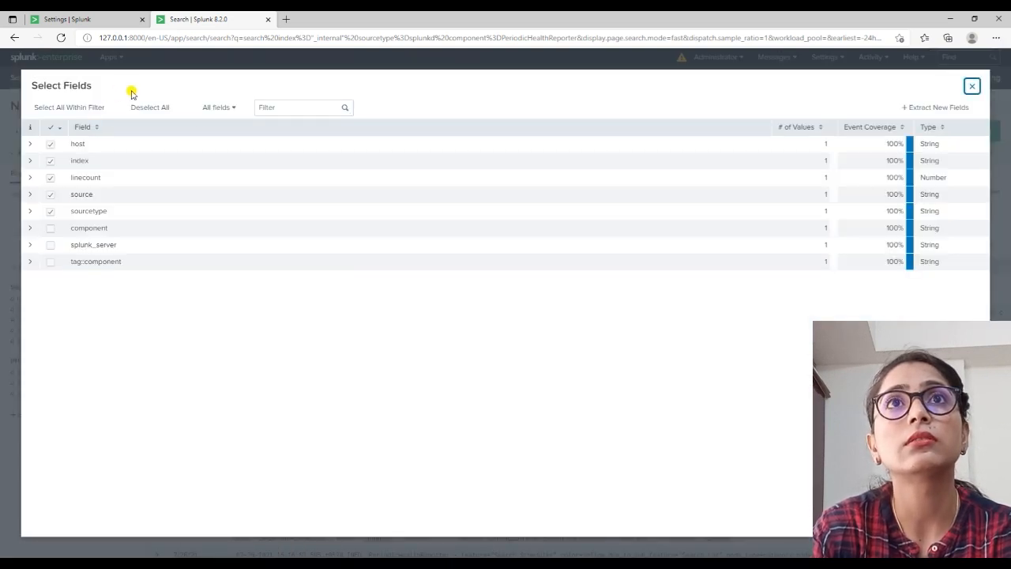
left_click(295, 105)
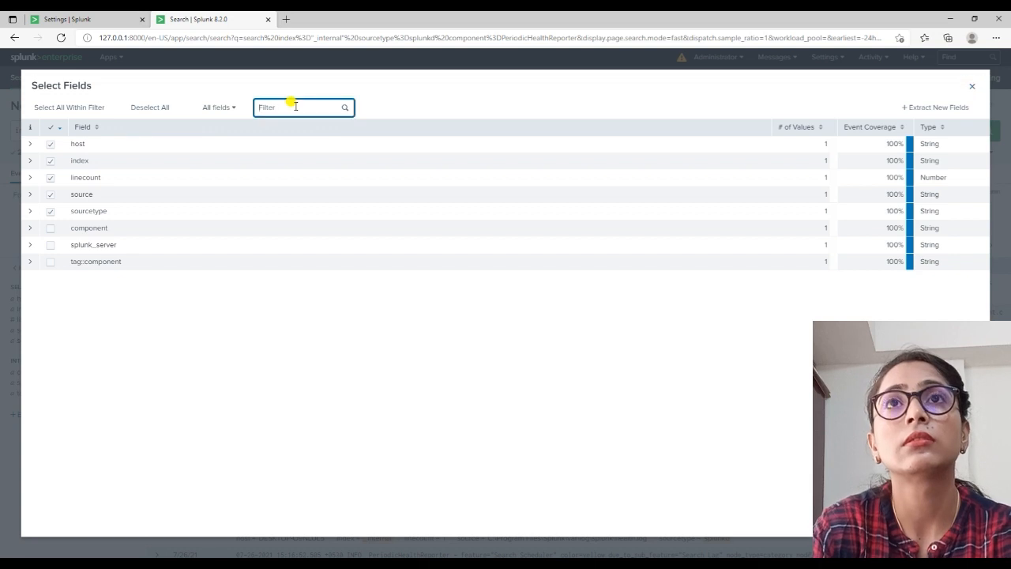
type("even")
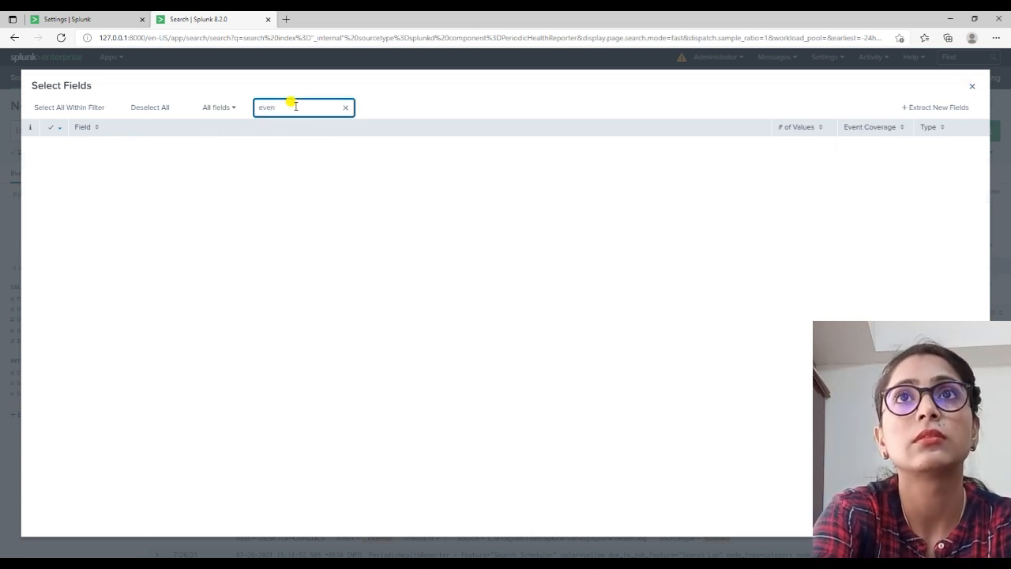
key("BackSpace")
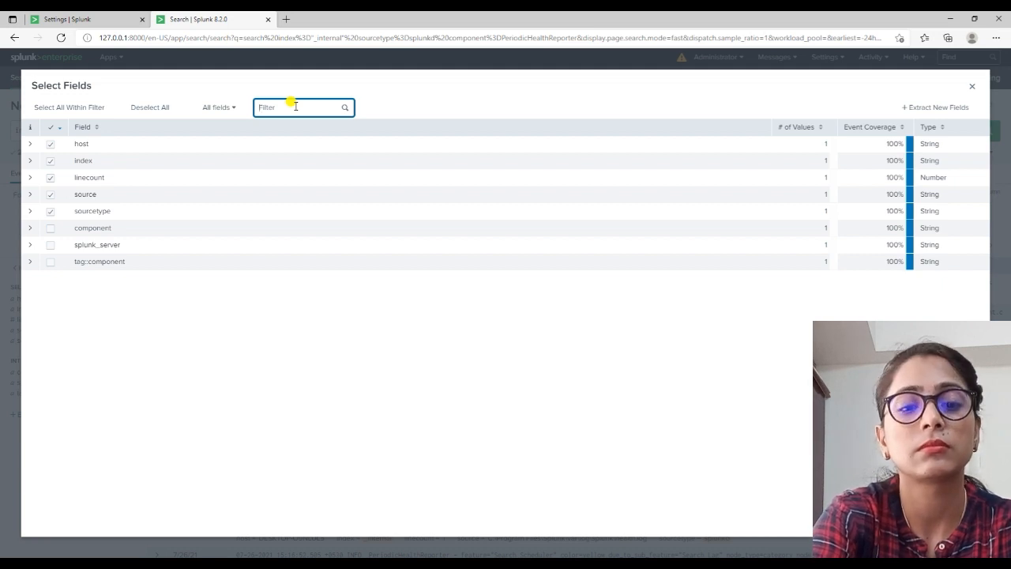
type("me")
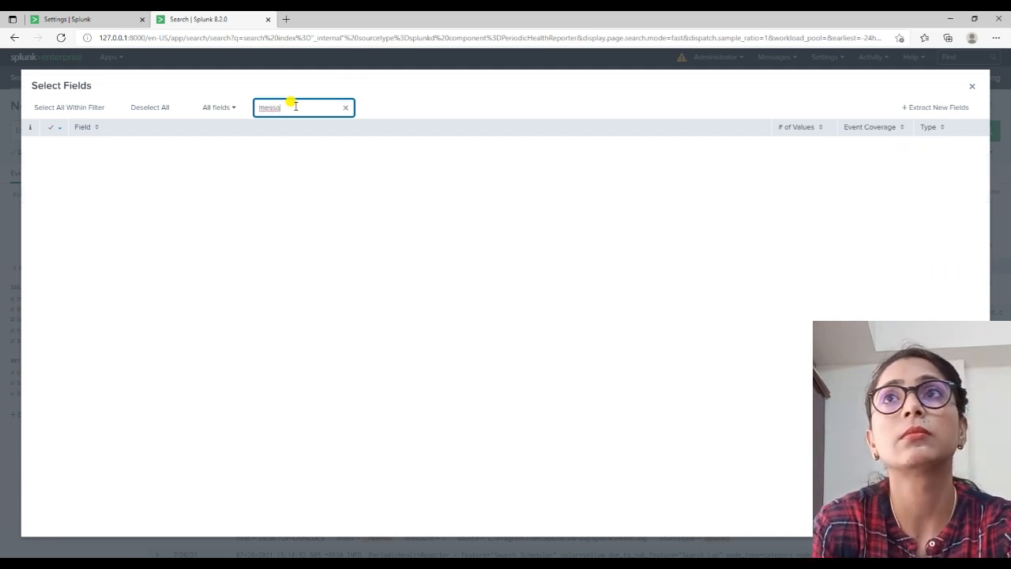
type("ssa")
left_click(972, 85)
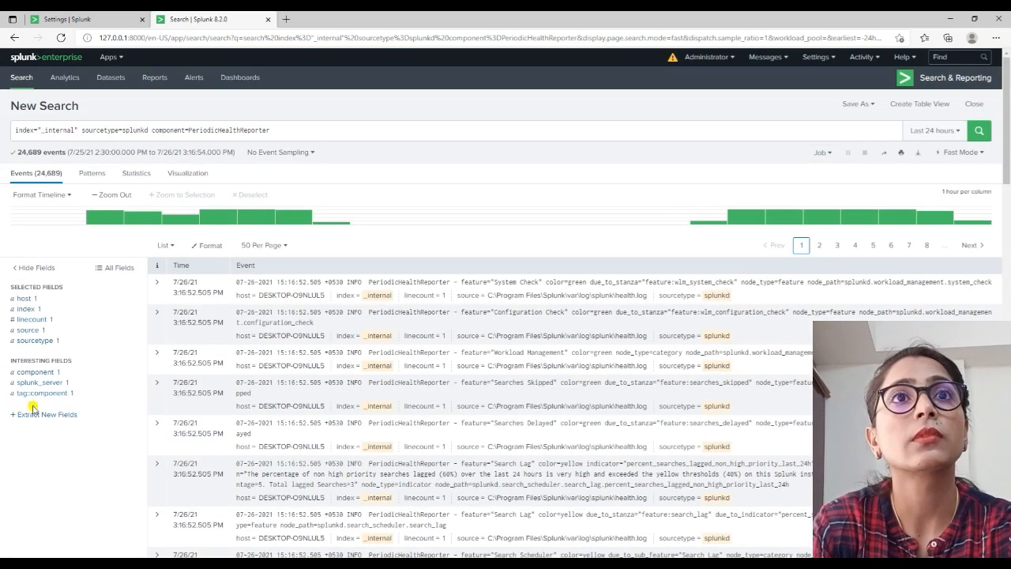
Add the component field's PeriodicHealthReporter value to the search, and remove the duplicate component condition
left_click(33, 372)
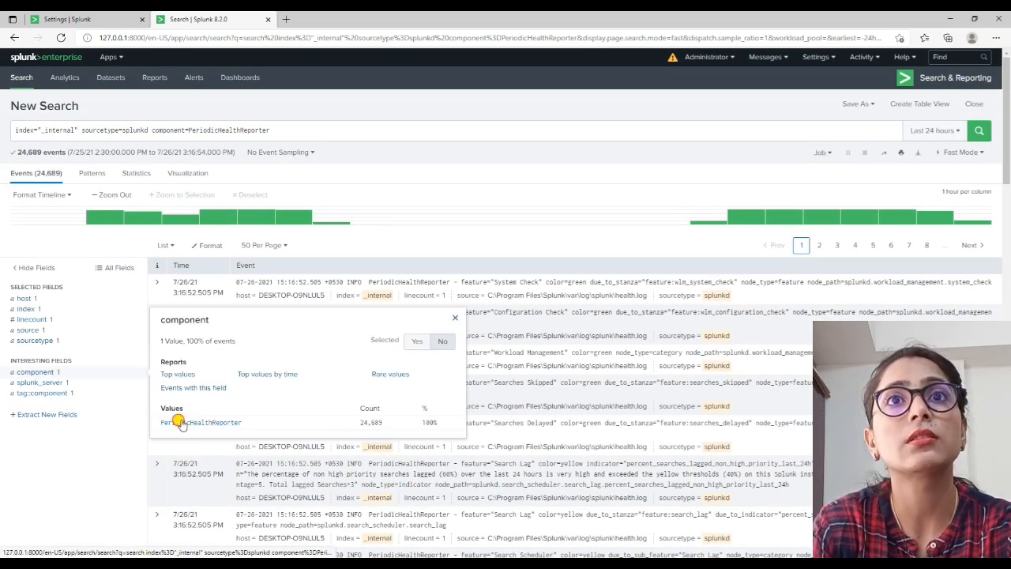
left_click(180, 423)
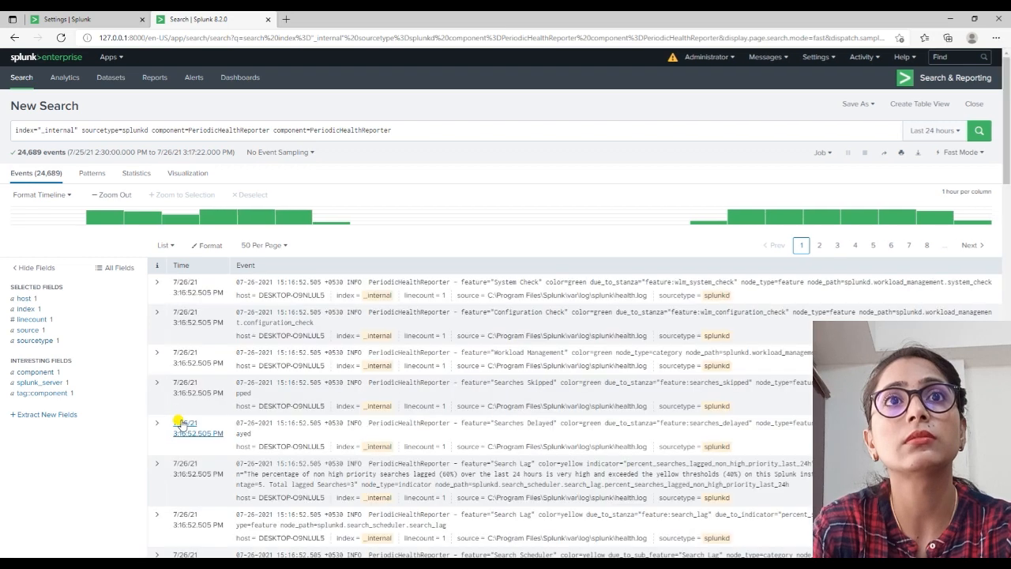
left_click_drag(150, 132, 270, 132)
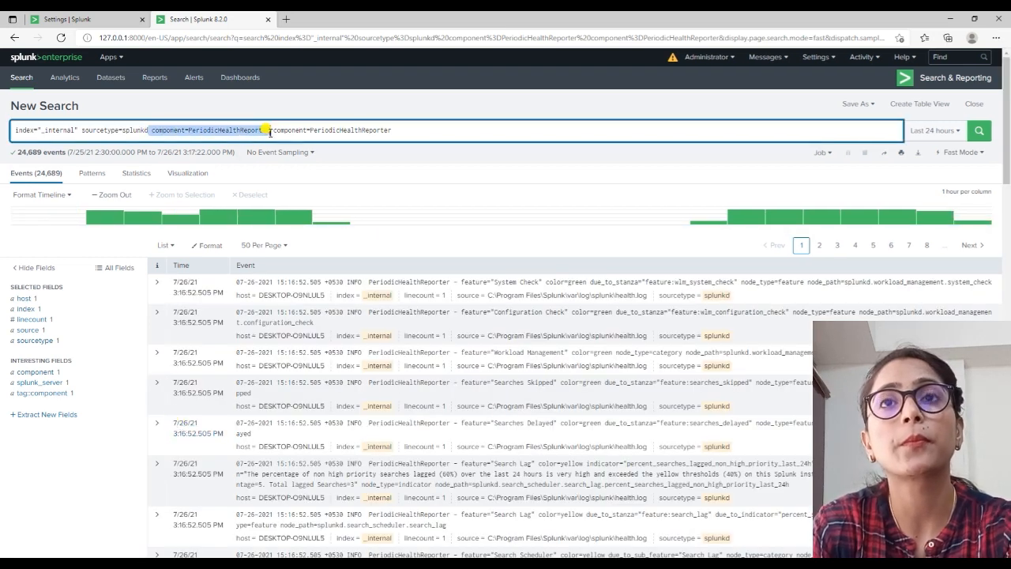
key("BackSpace")
left_click(433, 193)
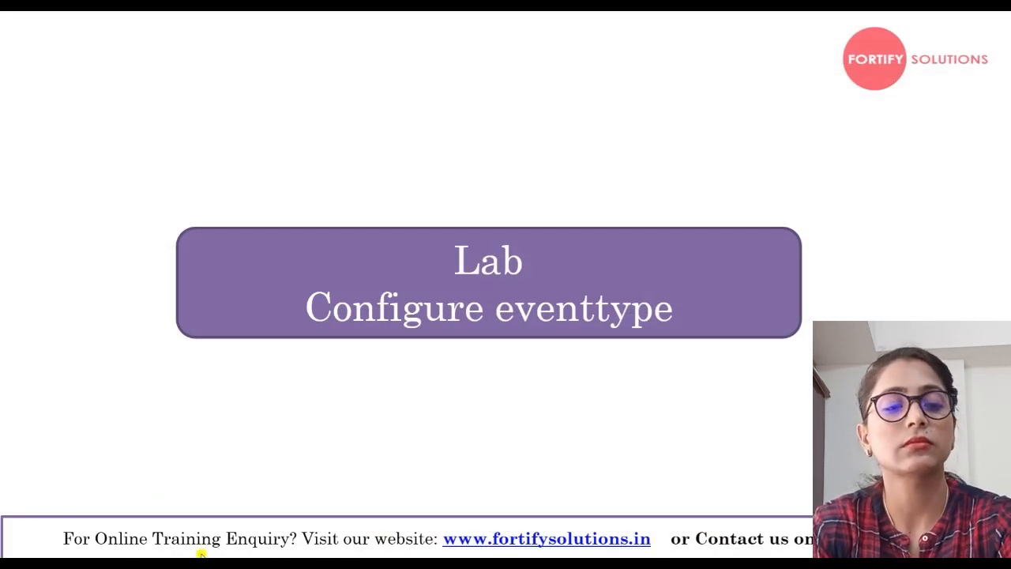
key("super")
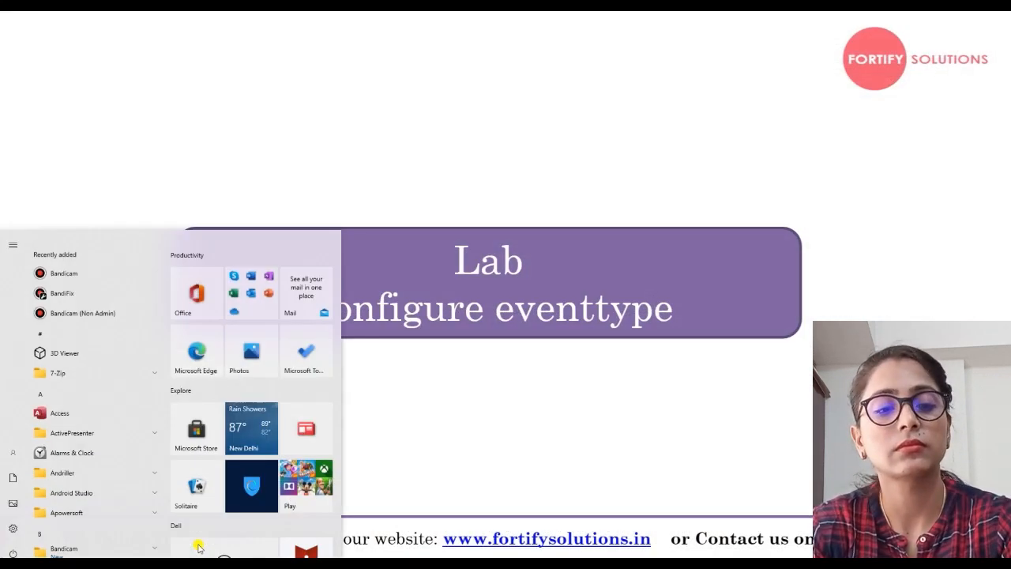
Open Splunk in Microsoft Edge, run a search for index="_internal", and narrow it to the splunkd sourcetype
left_click(196, 329)
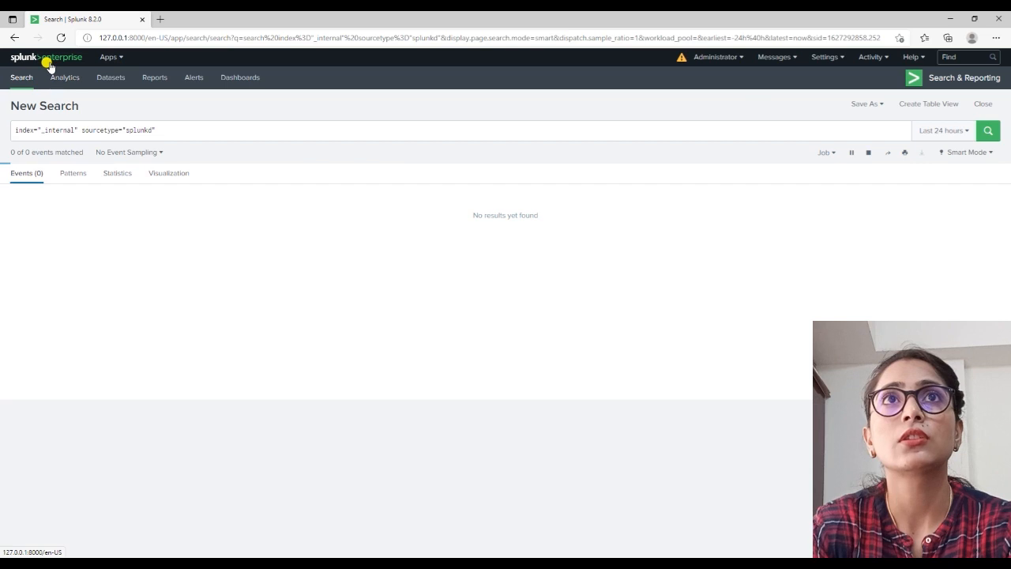
left_click(48, 65)
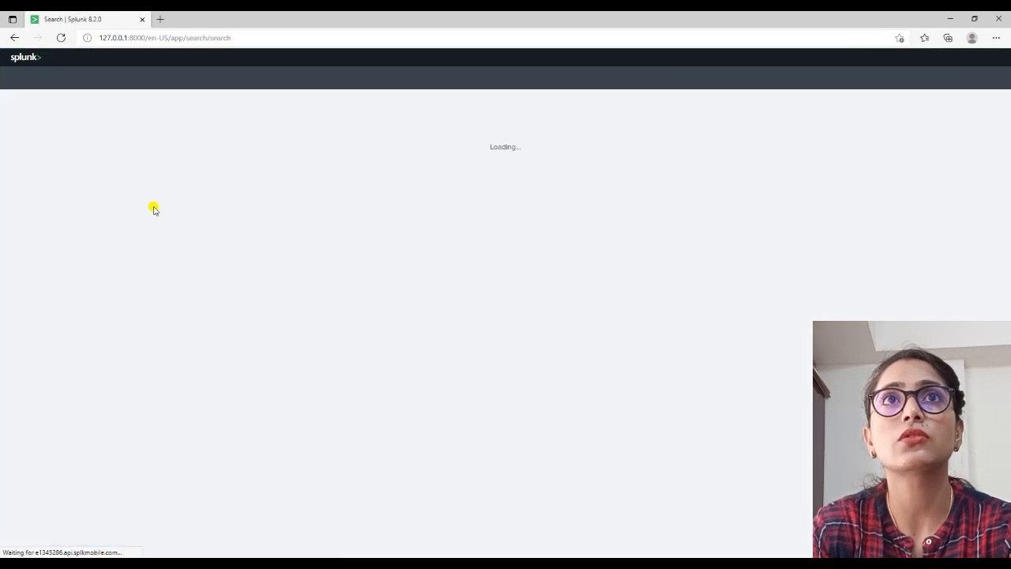
left_click(150, 131)
type("i")
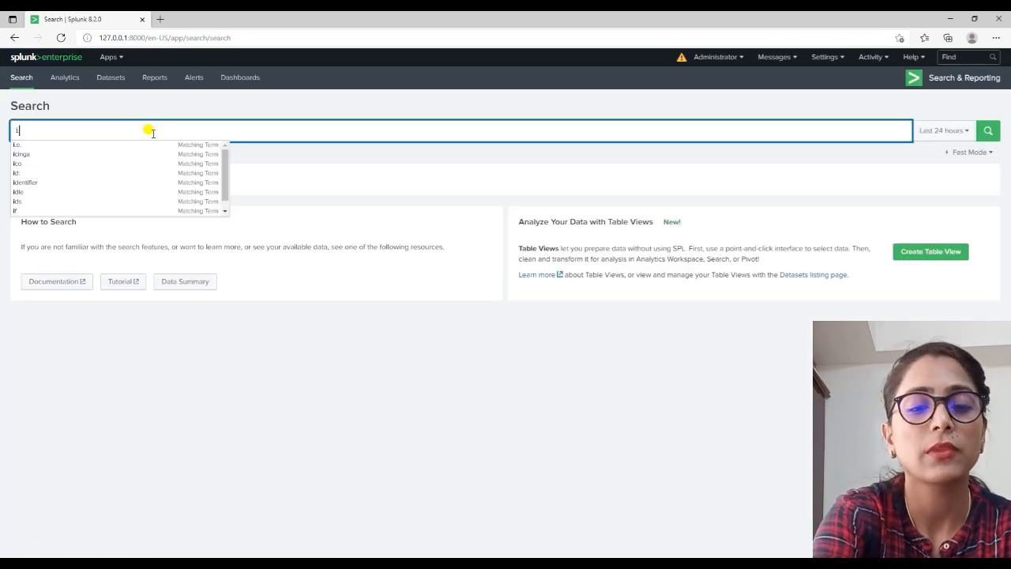
type("ndex=")
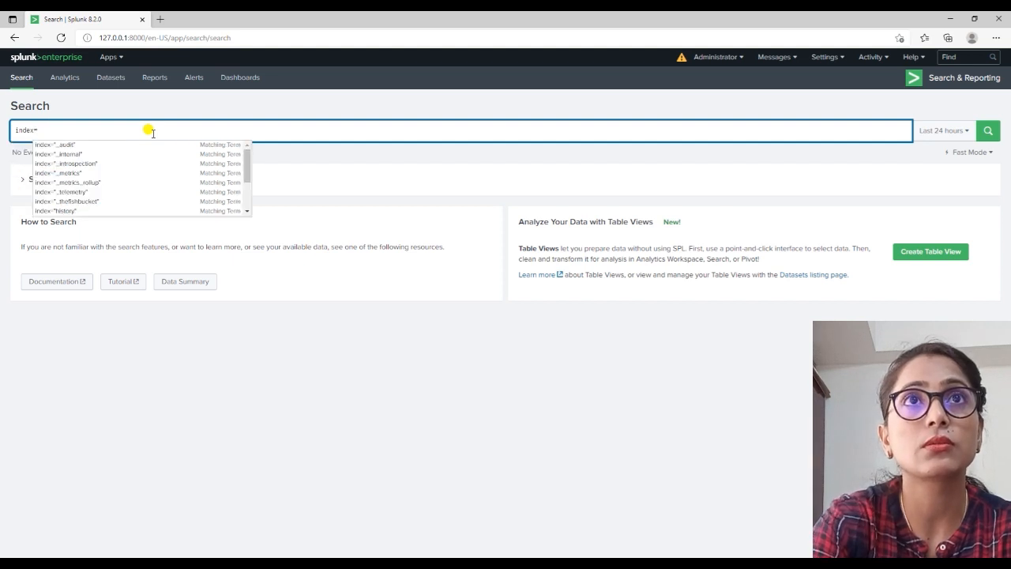
key("Down")
key("Down")
key("Return")
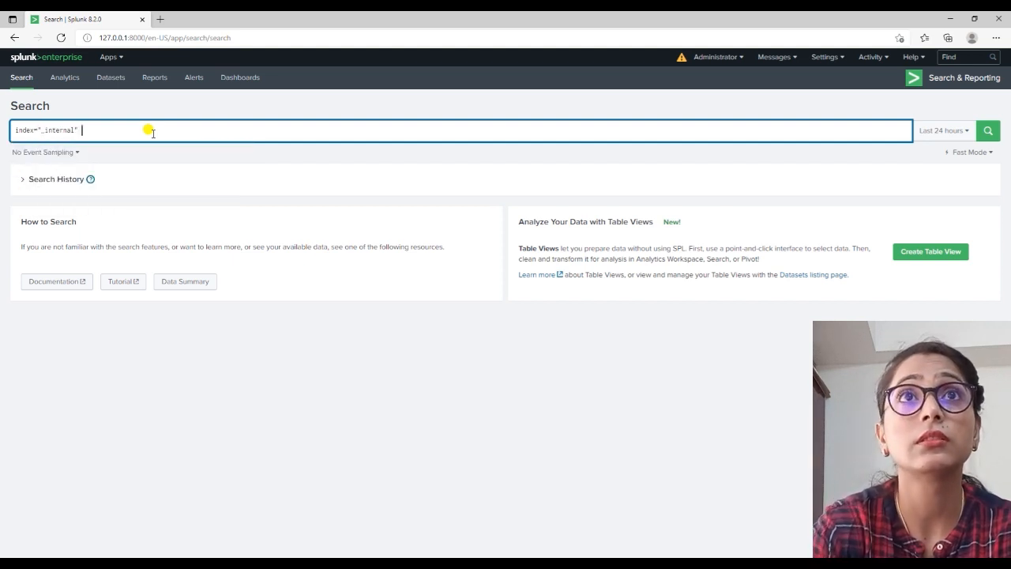
left_click(987, 131)
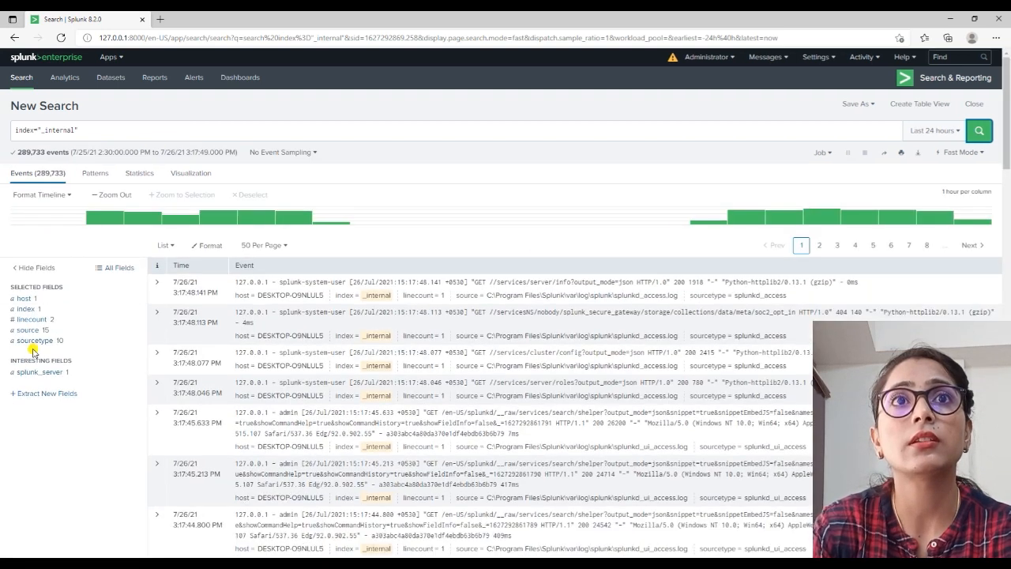
left_click(31, 341)
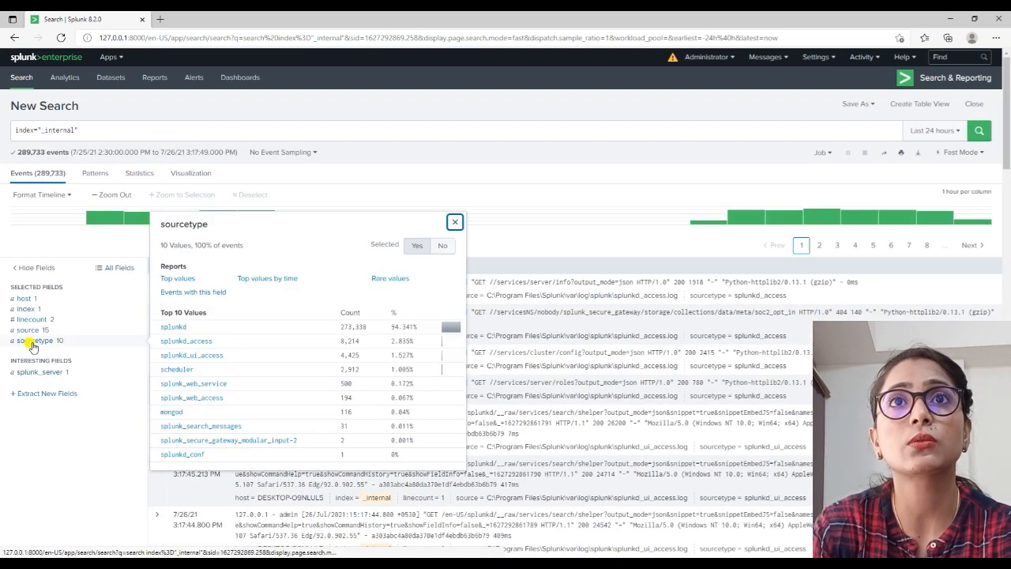
left_click(173, 327)
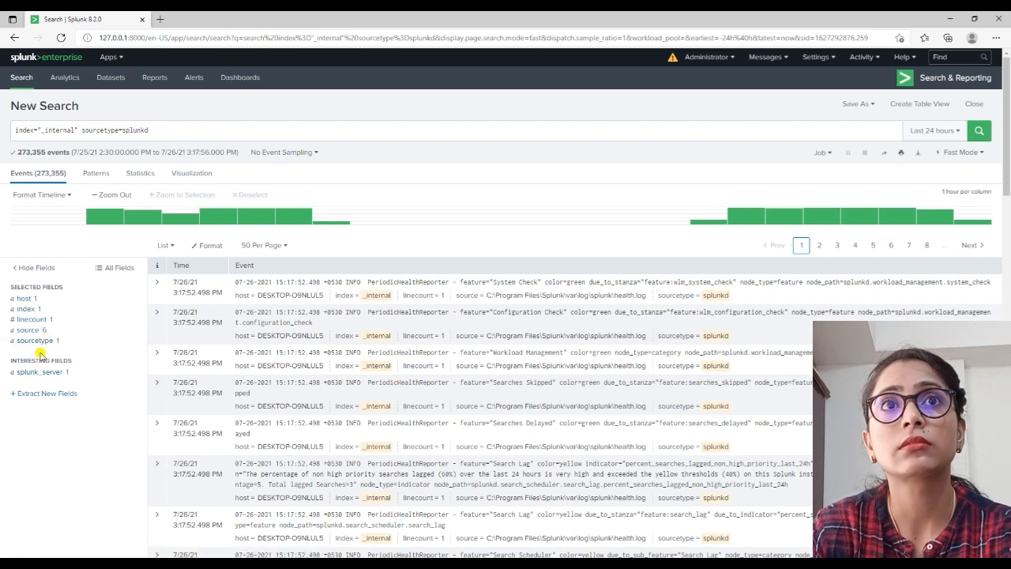
Add component=PeriodicHealthReporter to the splunkd search string and run the search
left_click(235, 130)
type("como")
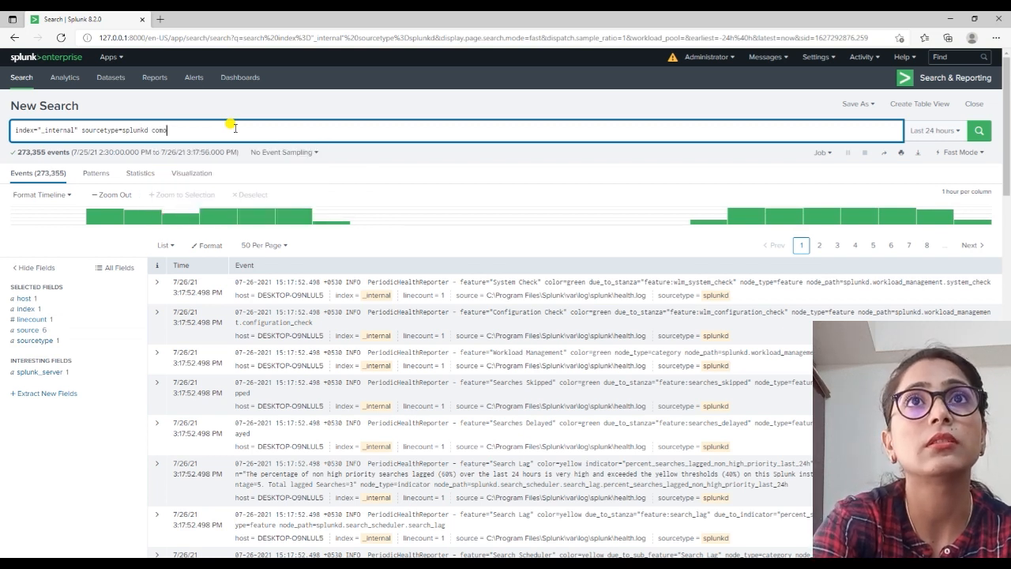
key("BackSpace")
type("ponents")
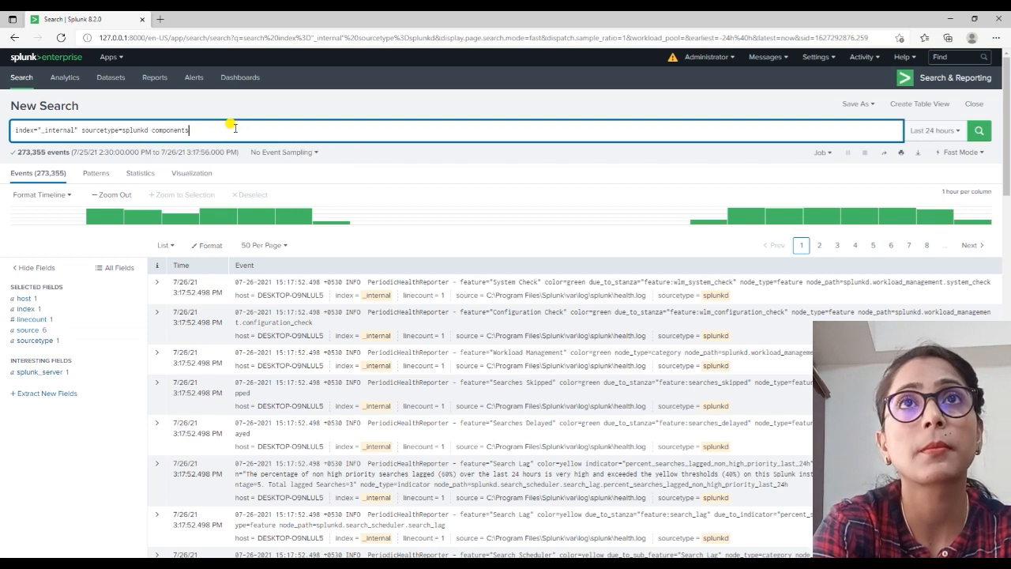
key("BackSpace")
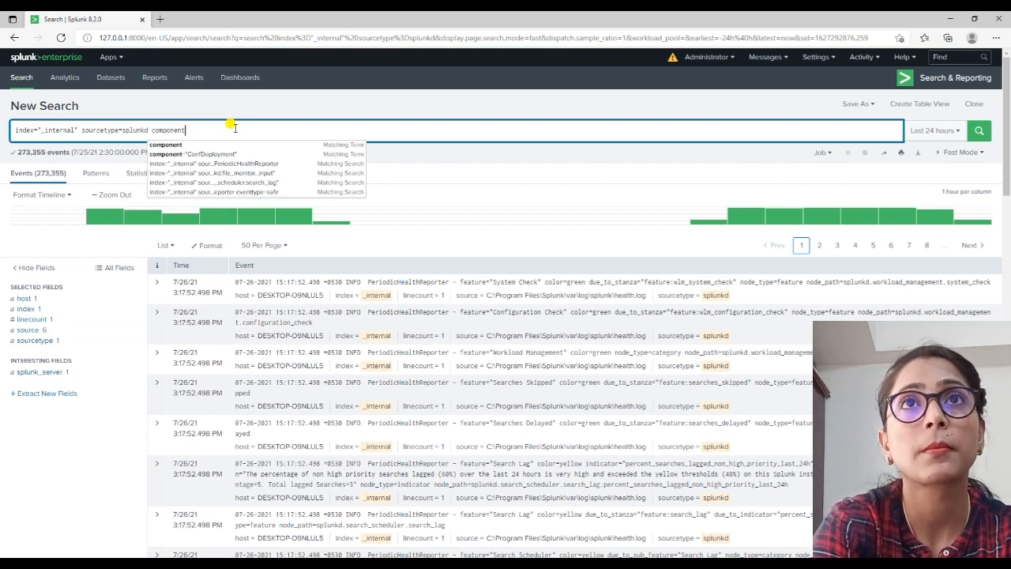
type("=")
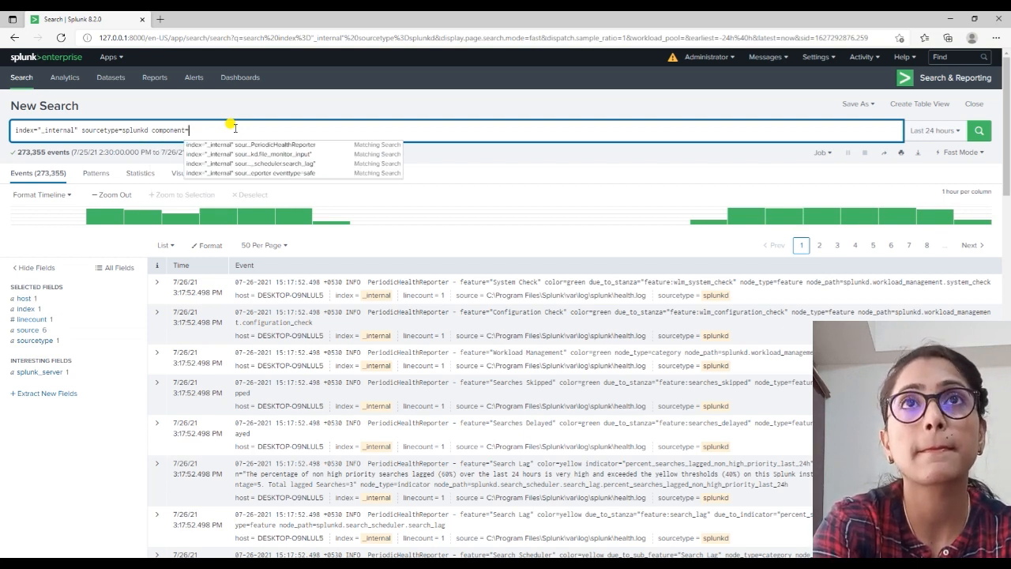
left_click(236, 144)
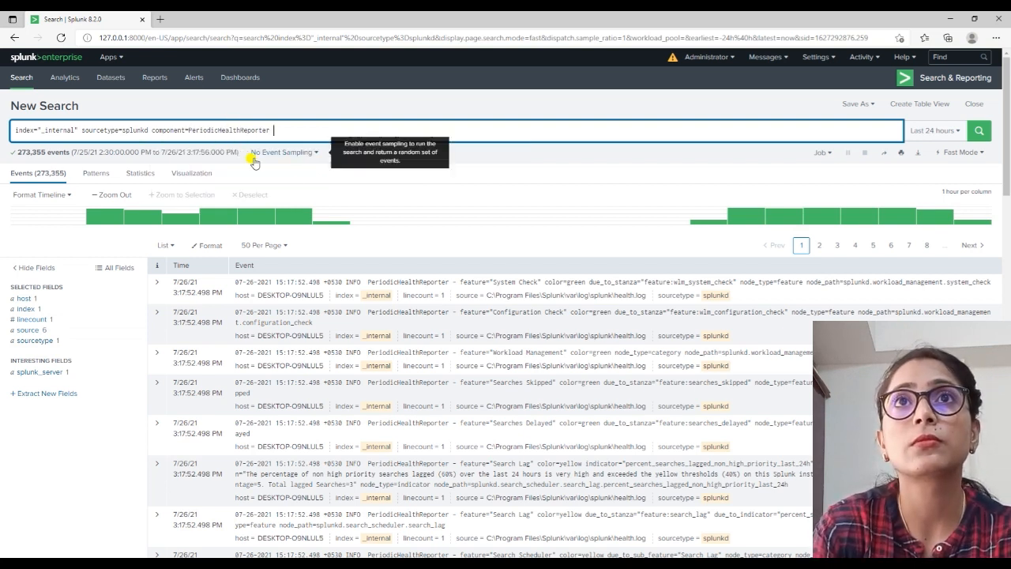
left_click(979, 131)
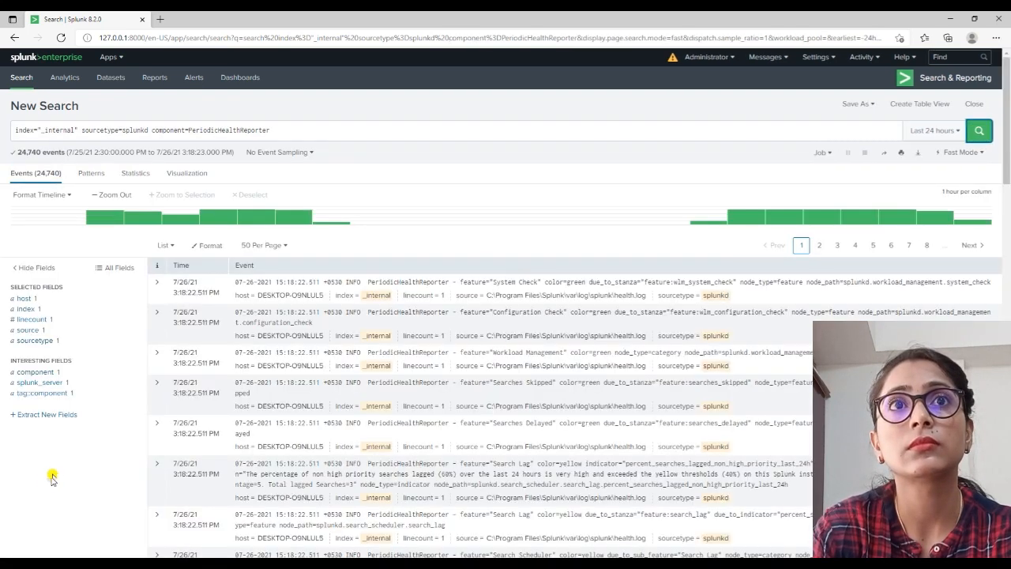
Look through the field extractor, the first event's field details, and the host field's values
left_click(23, 416)
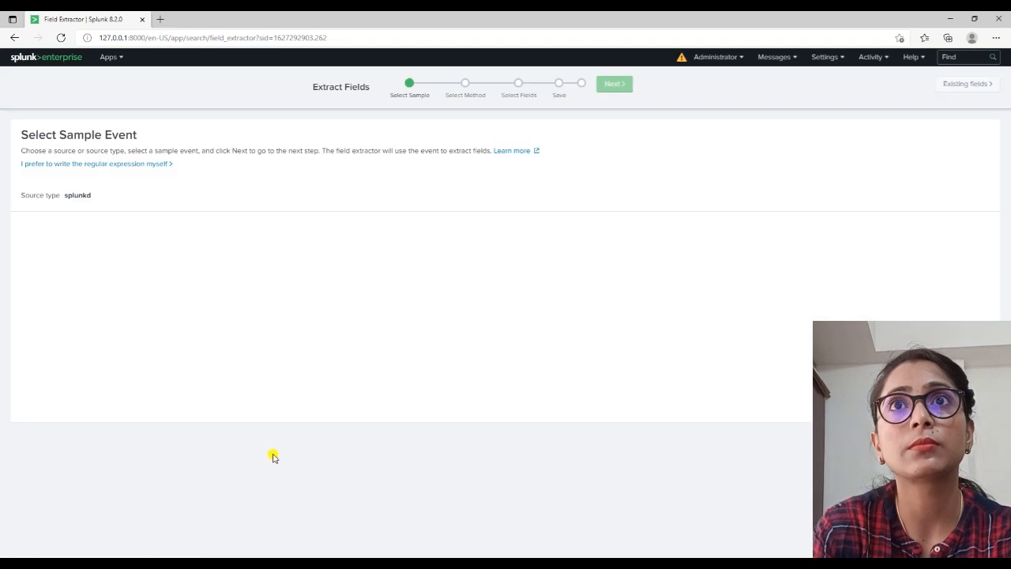
left_click(13, 37)
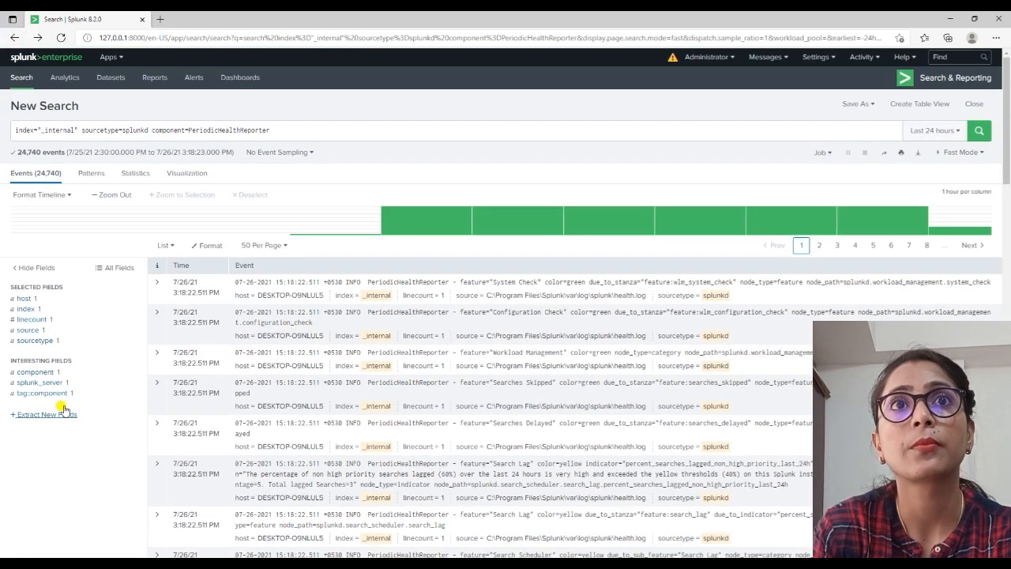
left_click(157, 282)
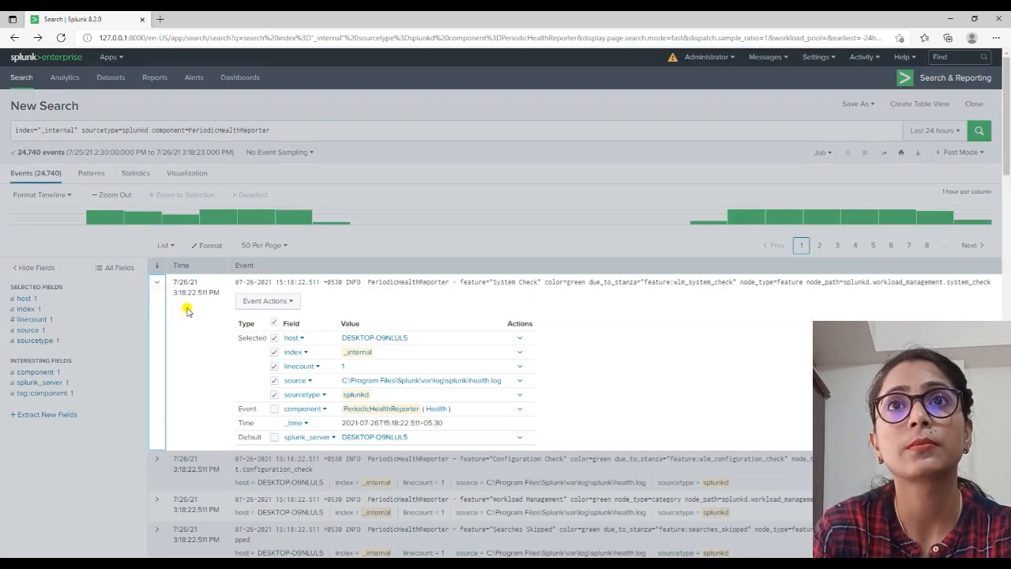
left_click(435, 410)
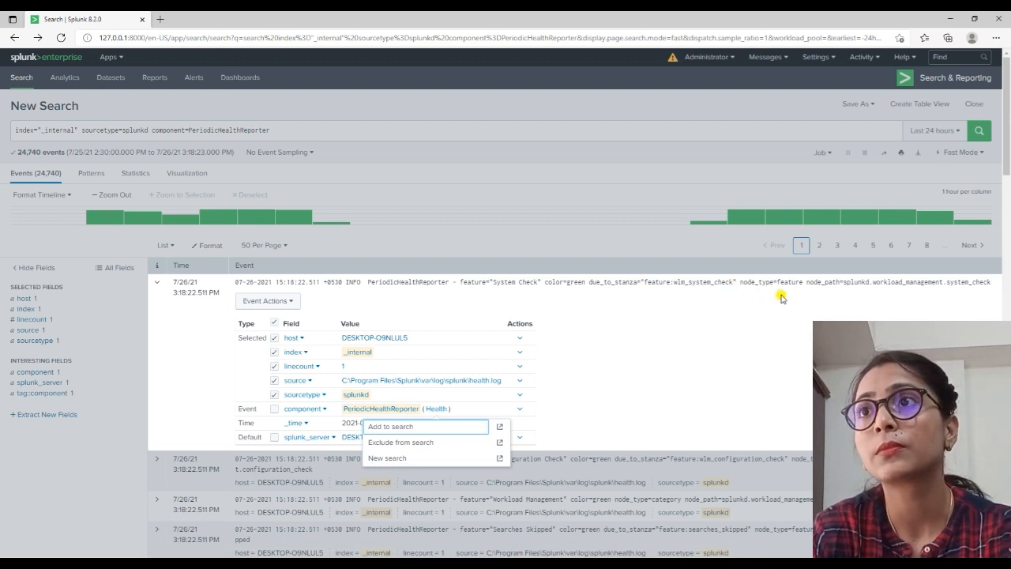
left_click(819, 294)
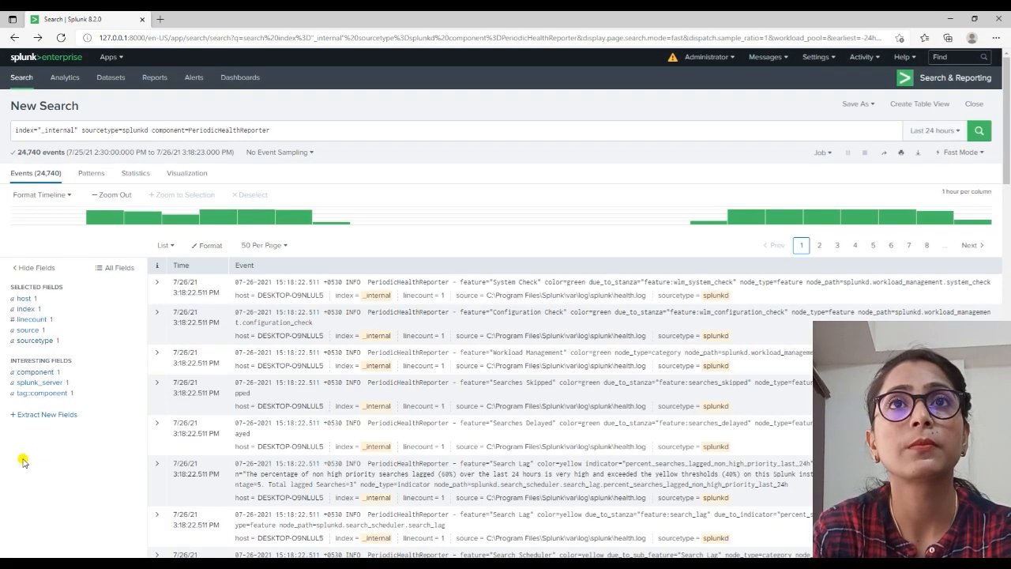
left_click(24, 299)
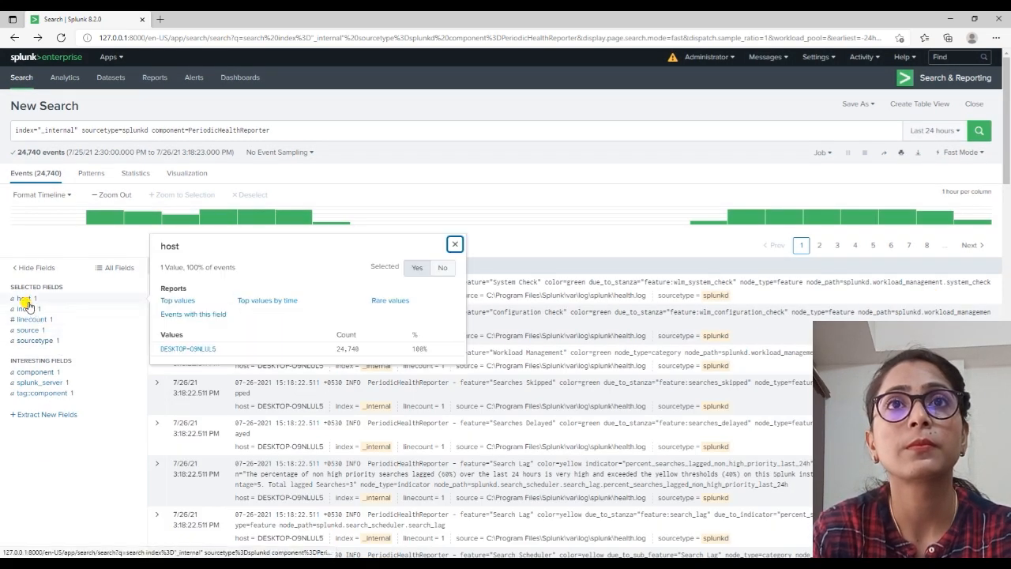
left_click(40, 471)
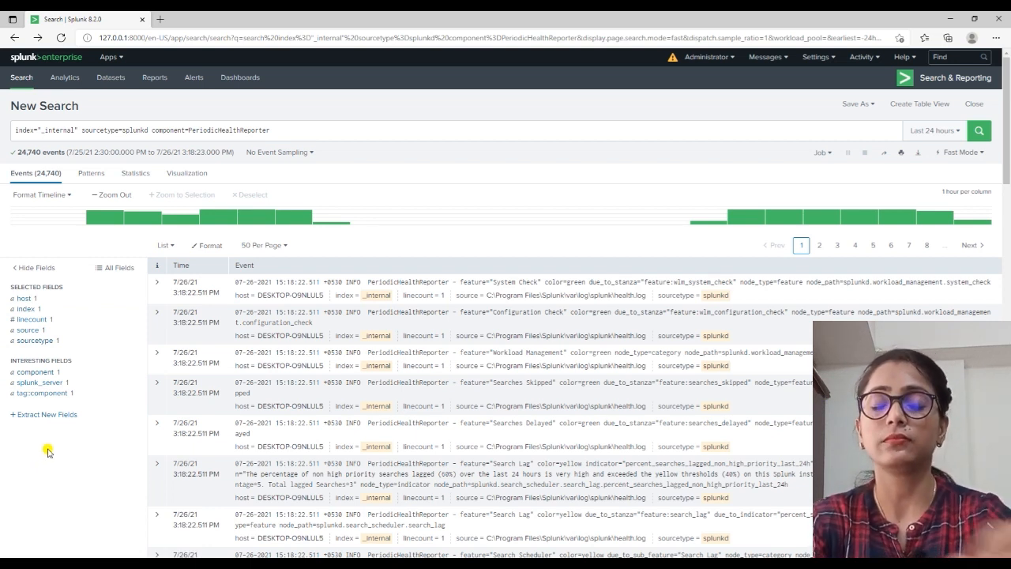
Close the browser, reopen Microsoft Edge, and load the bookmarked Splunk search
left_click(1008, 23)
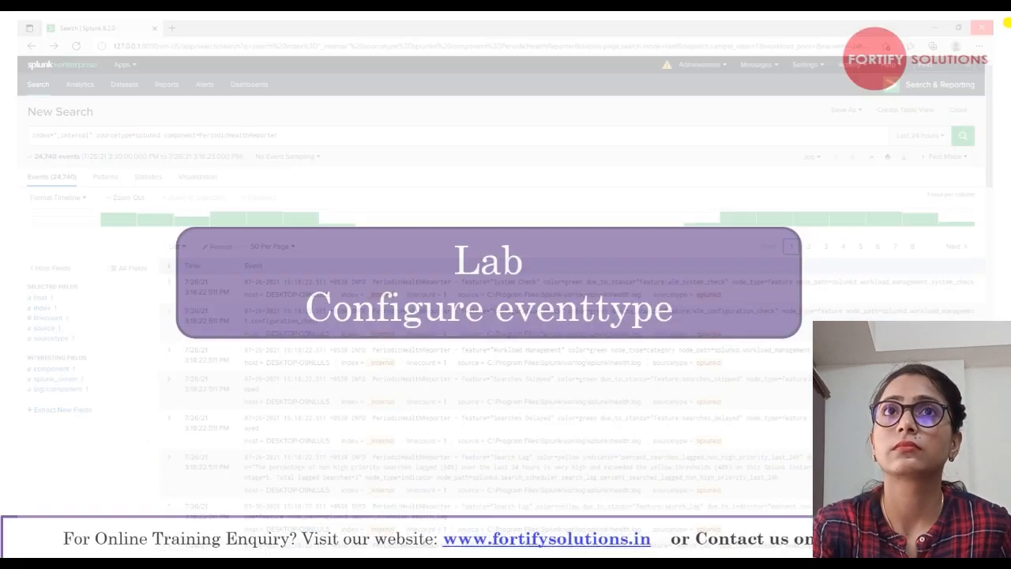
key("super")
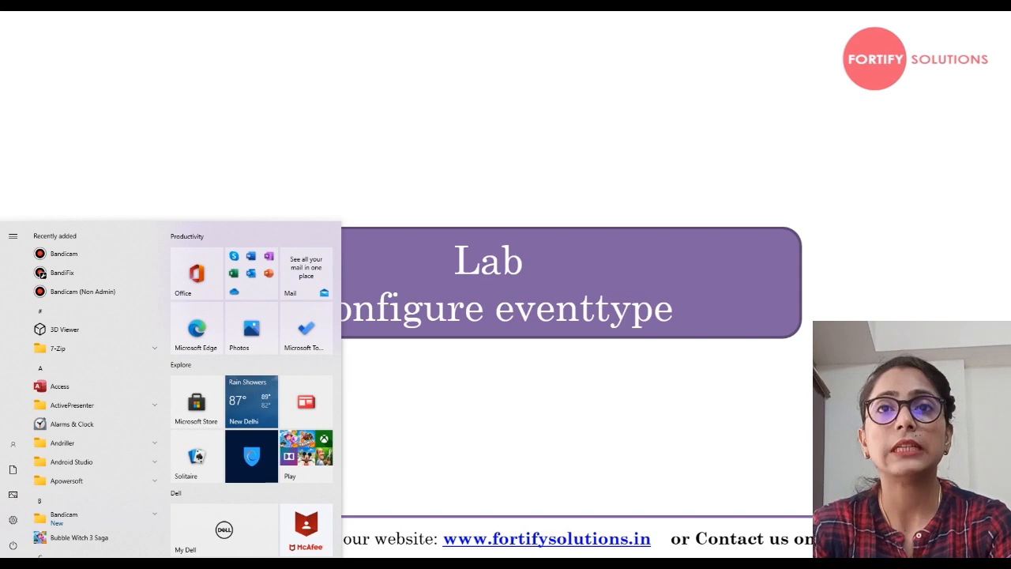
left_click(197, 335)
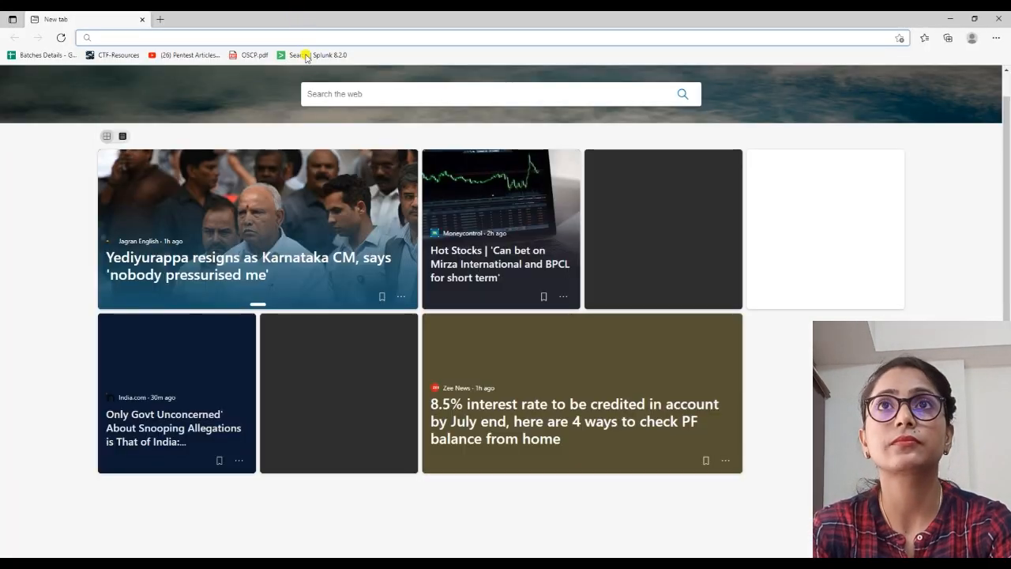
left_click(309, 56)
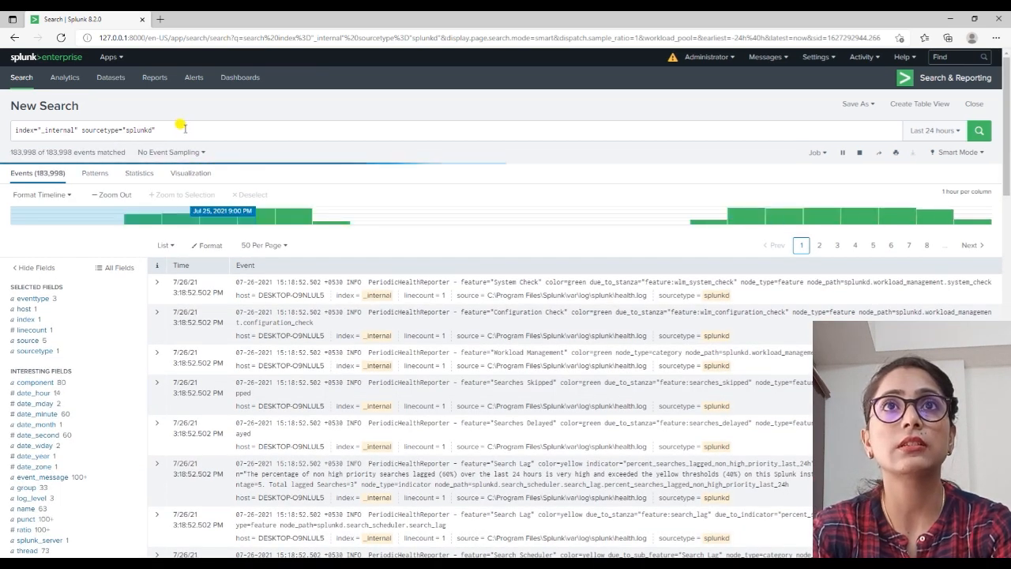
Narrow the search to the PeriodicHealthReporter component and the event_message value for the green BatchReader-0 feature
left_click(33, 382)
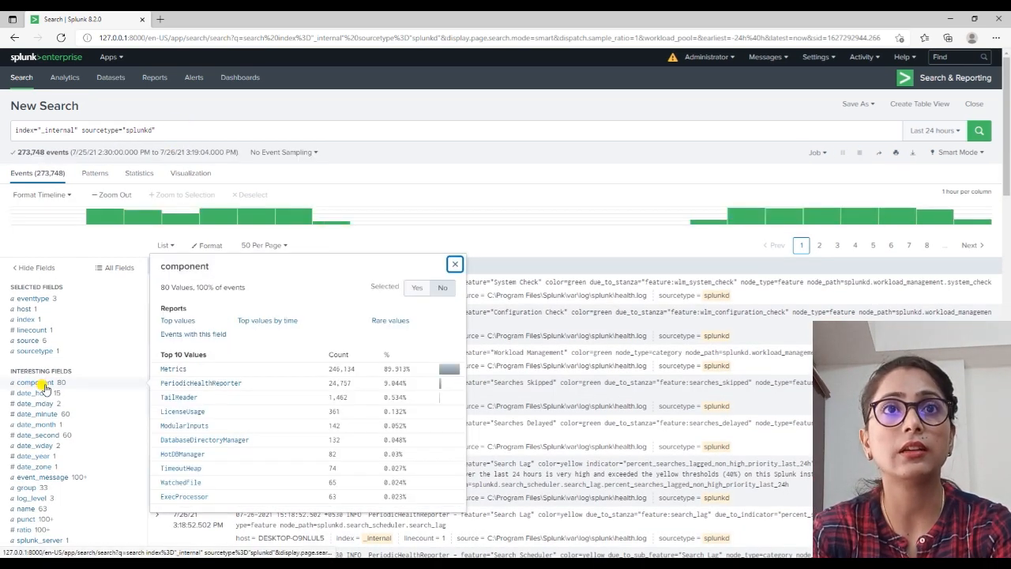
left_click(193, 387)
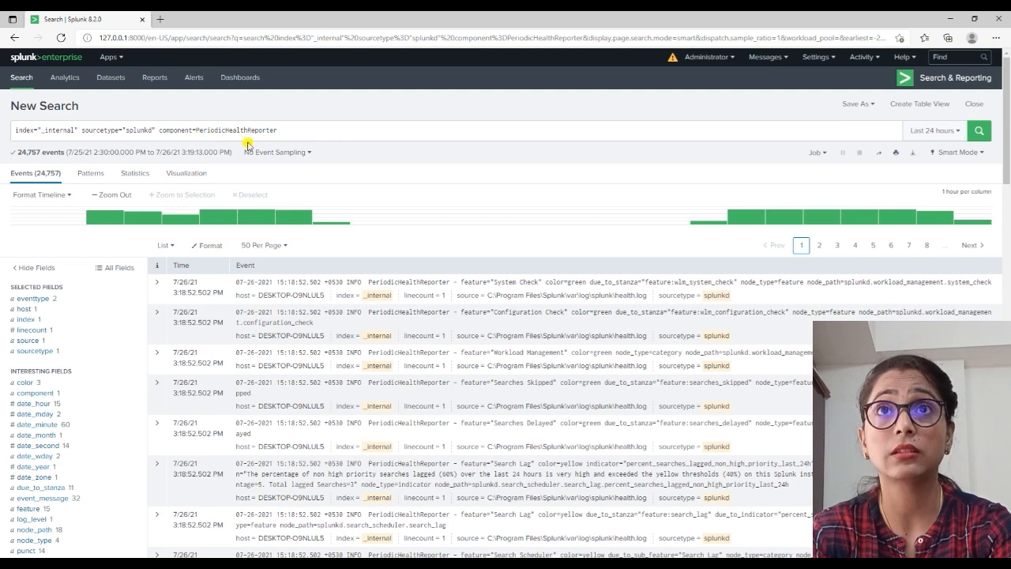
left_click(57, 501)
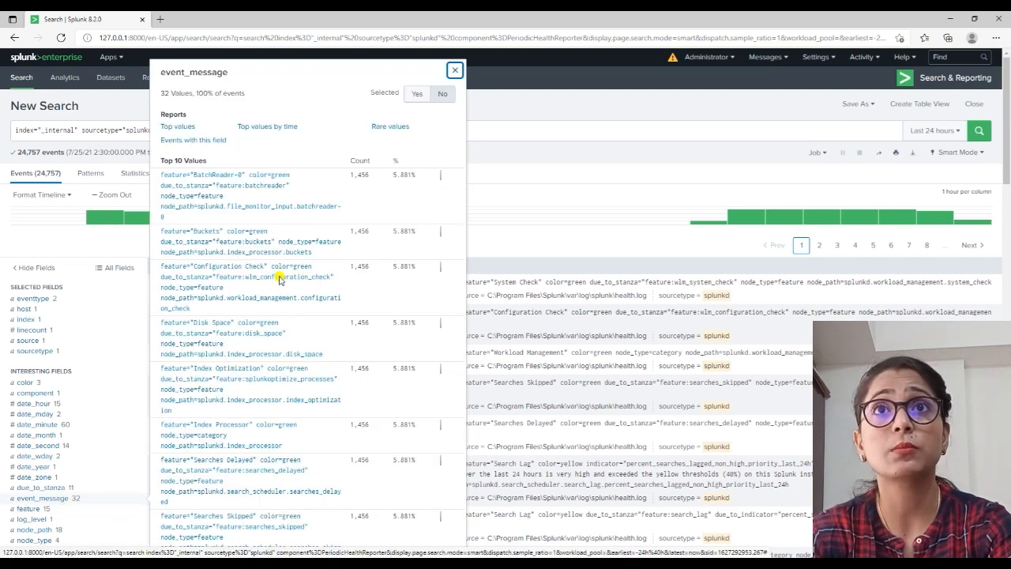
left_click(241, 192)
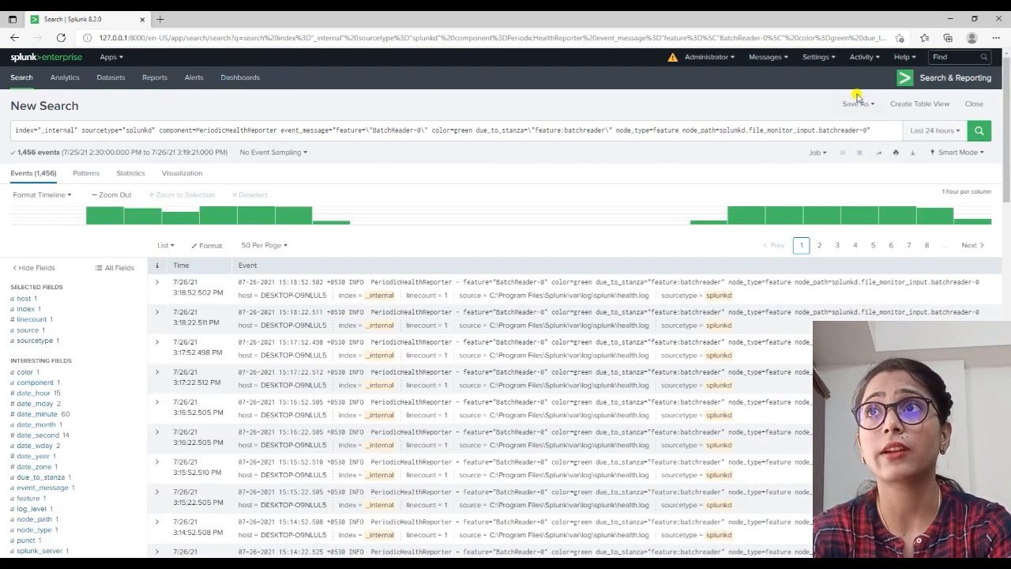
Select the entire search string and open the event types settings page in a new browser tab
left_click(394, 132)
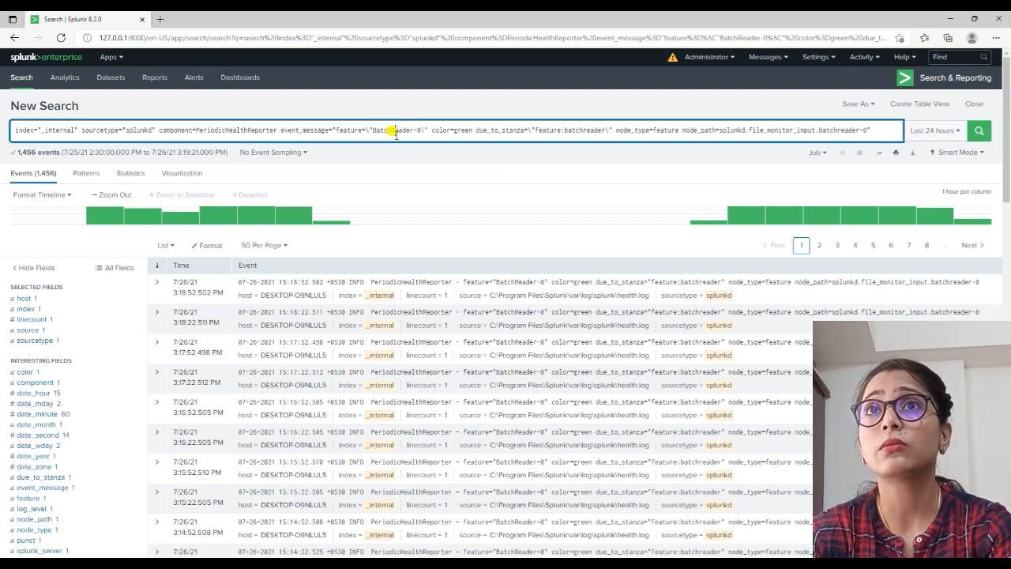
key("ctrl+a")
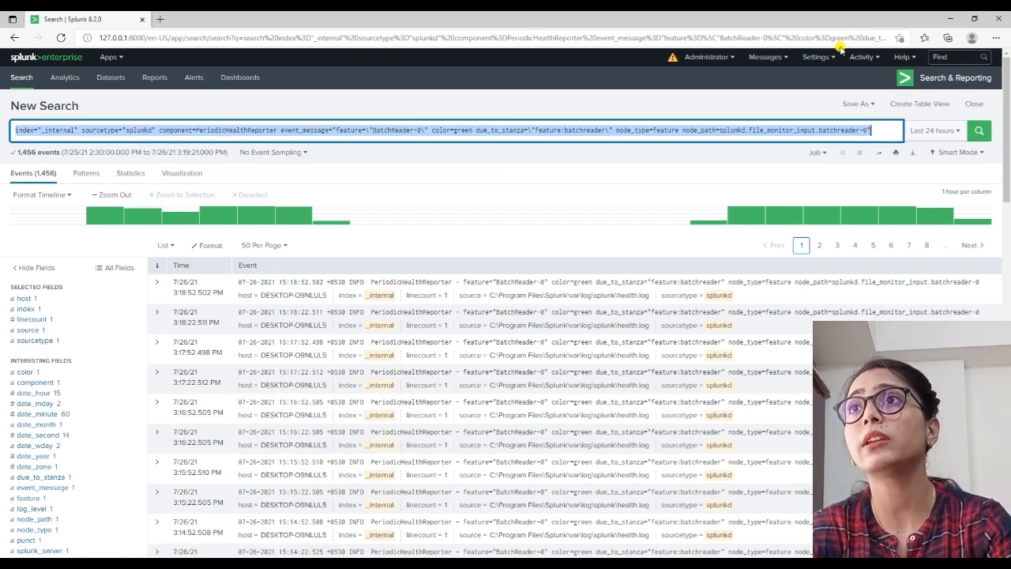
right_click(69, 59)
left_click(103, 69)
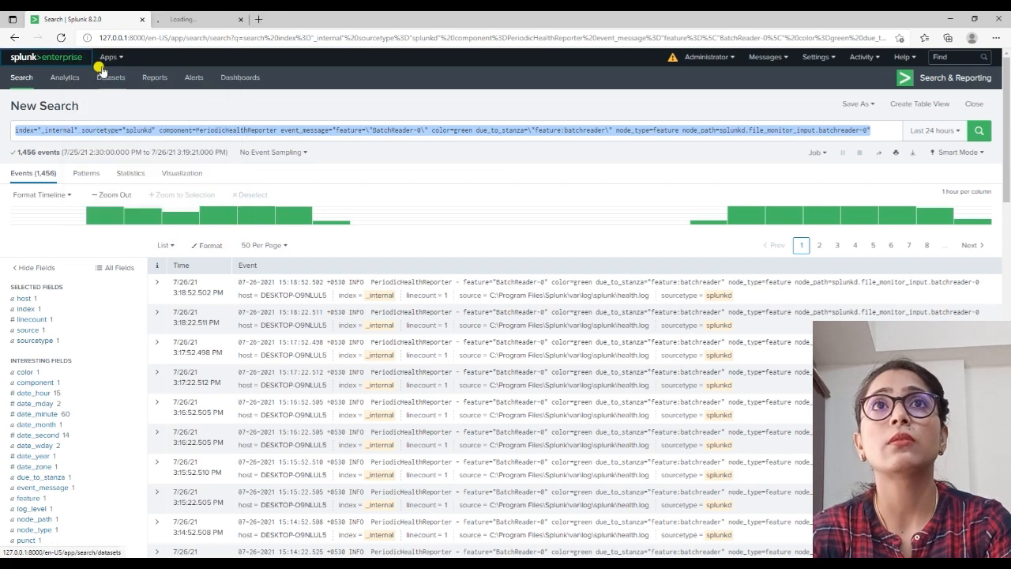
left_click(191, 18)
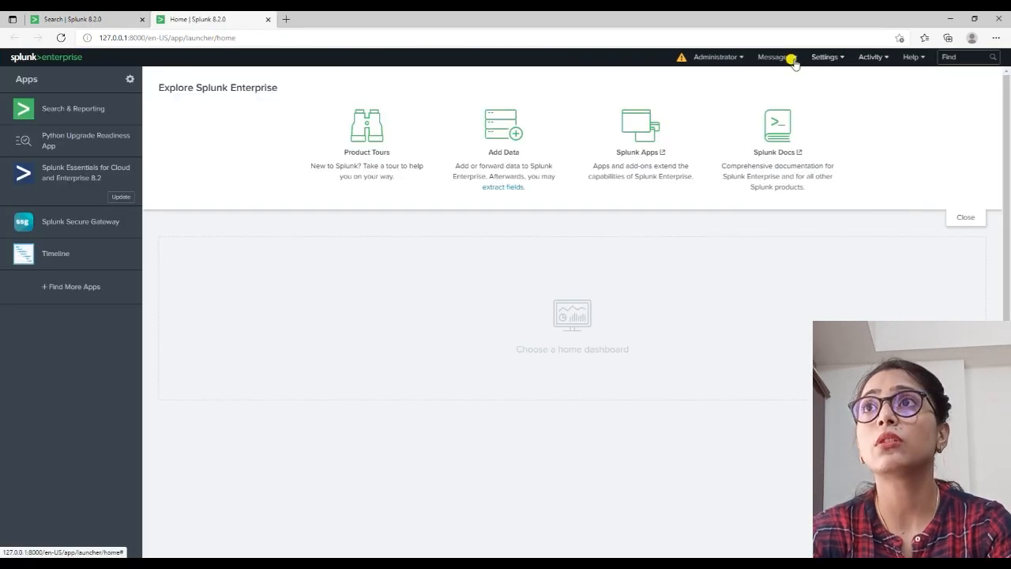
left_click(822, 57)
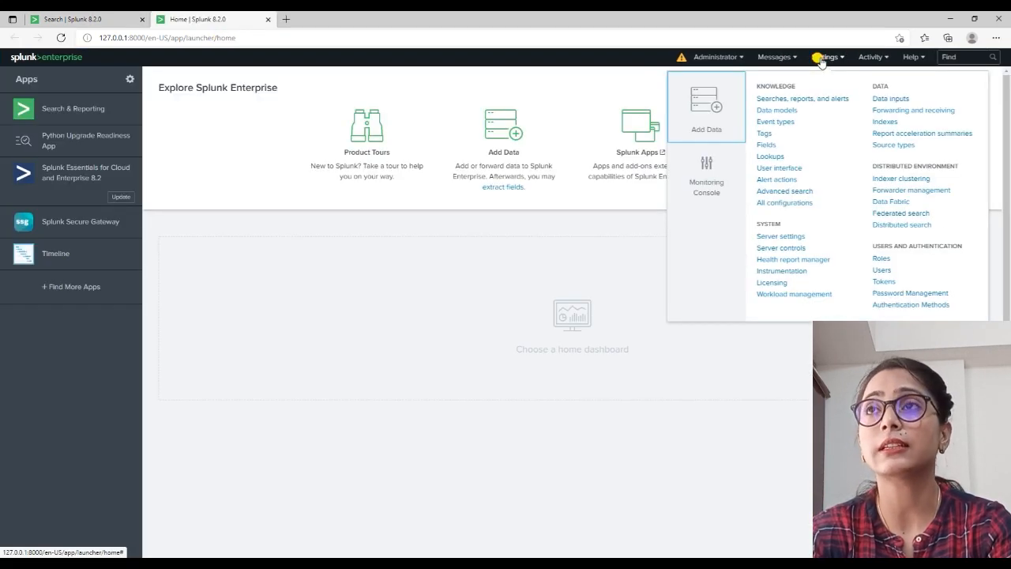
left_click(768, 122)
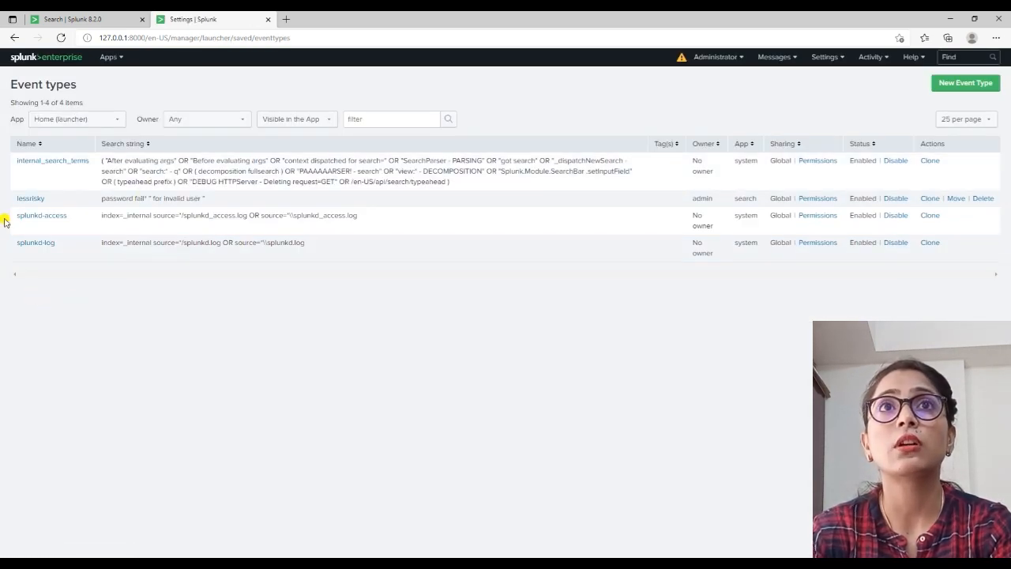
List event types for all apps and start a new one named safe, pasting the copied BatchReader-0 search as its search string
left_click(55, 119)
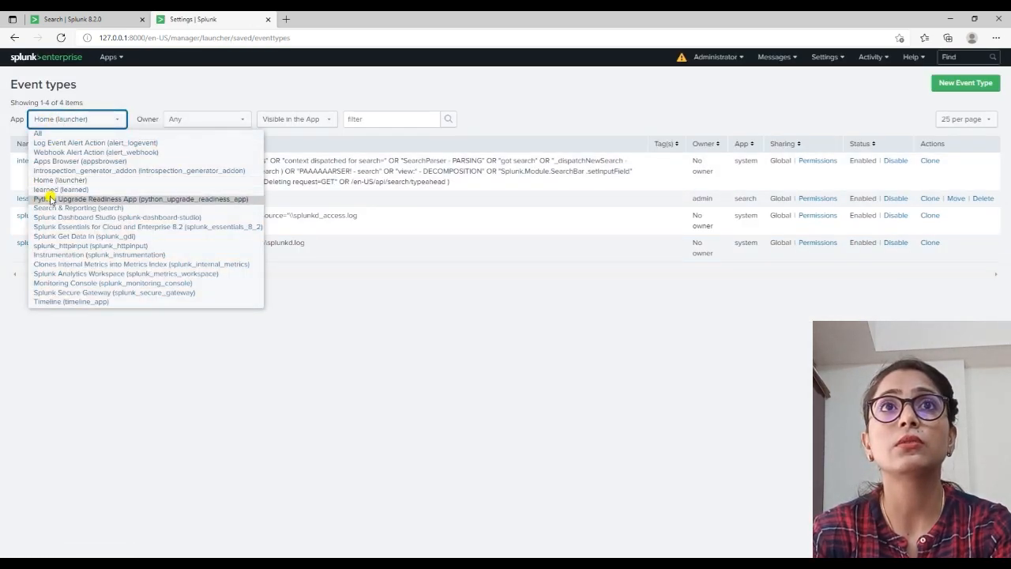
left_click(40, 133)
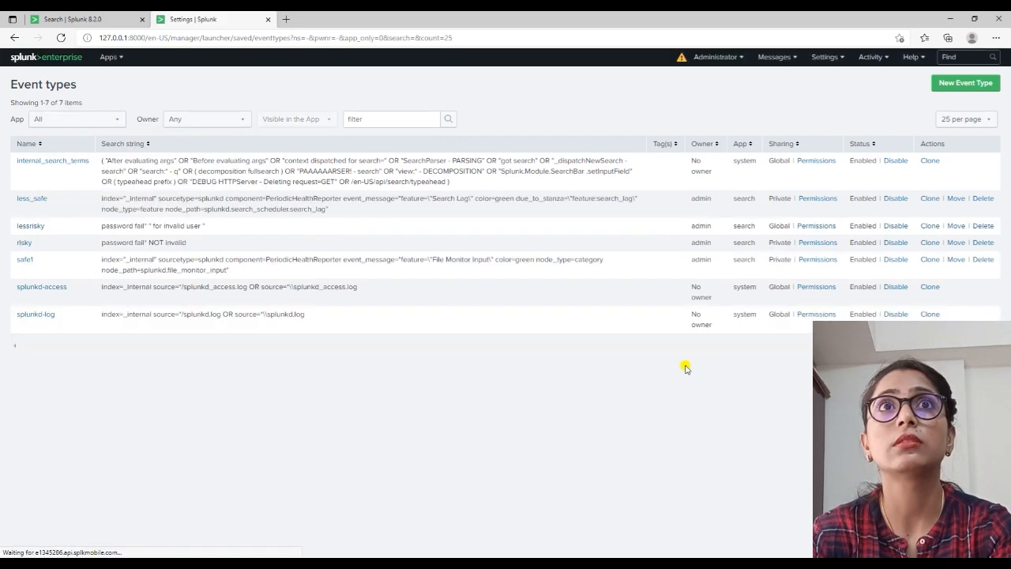
left_click(954, 87)
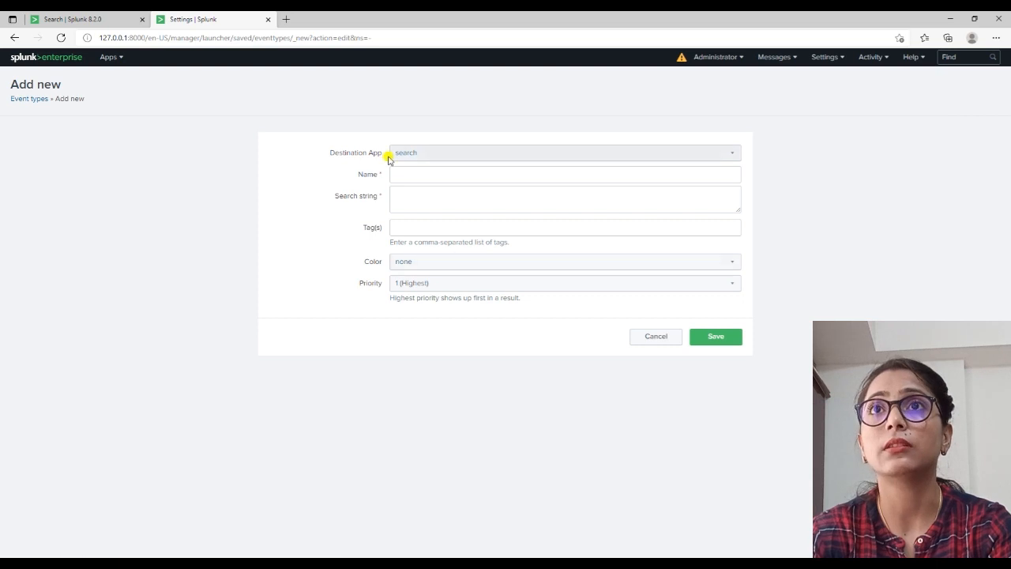
left_click(403, 173)
left_click(463, 173)
type("safe")
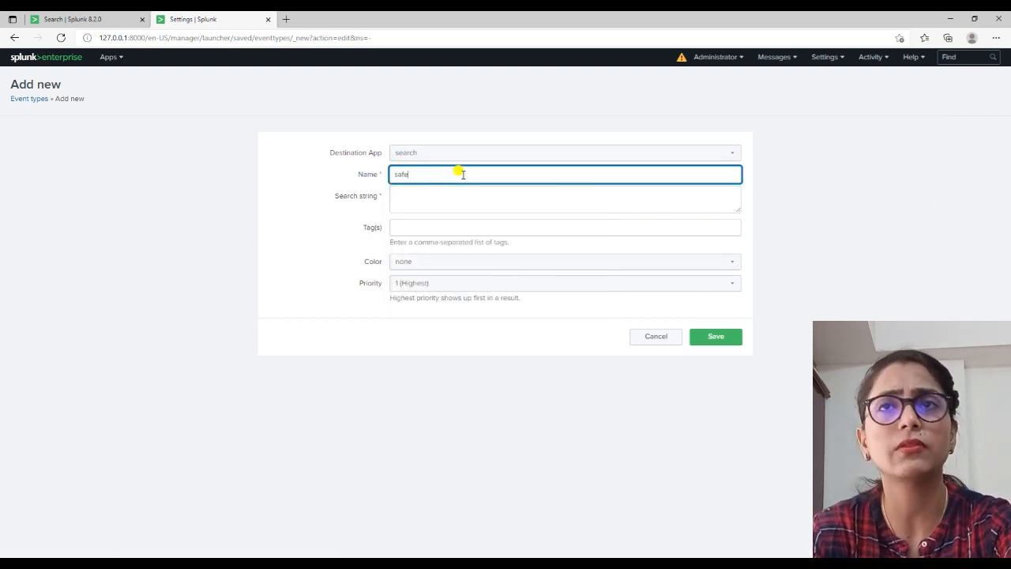
left_click(434, 203)
key("ctrl+v")
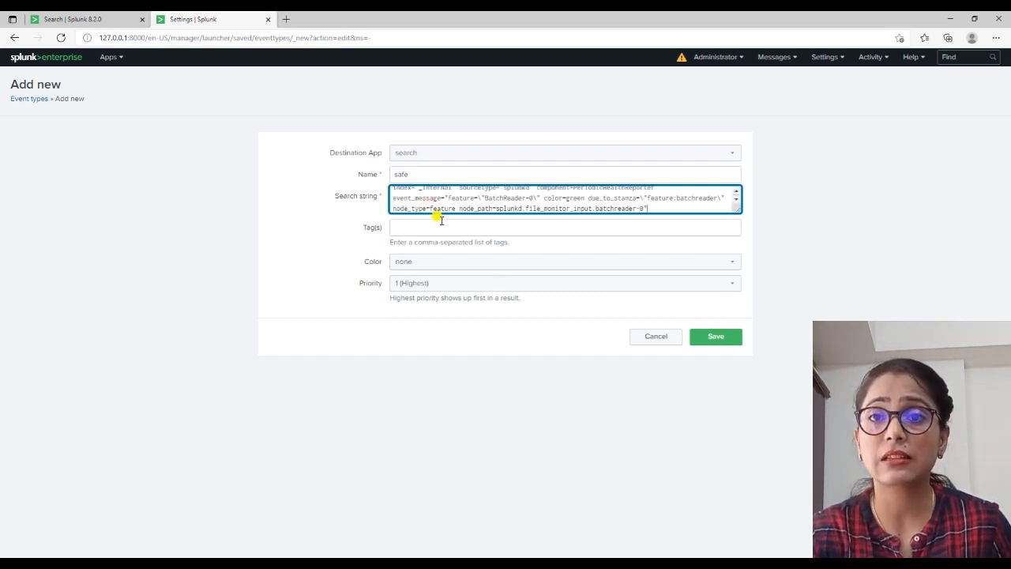
Give the safe event type the color purple and priority 9, and save it
left_click(440, 262)
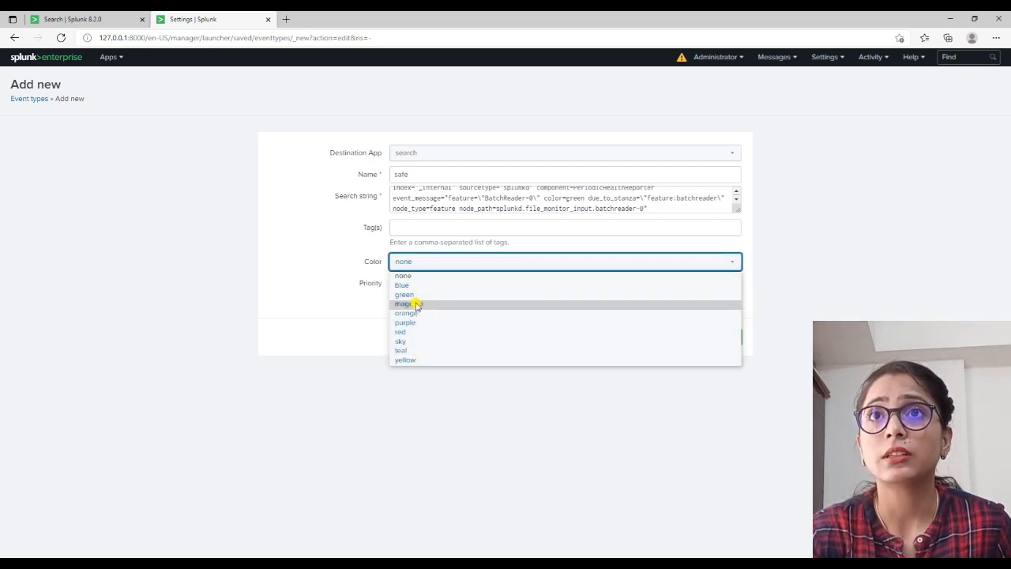
left_click(429, 322)
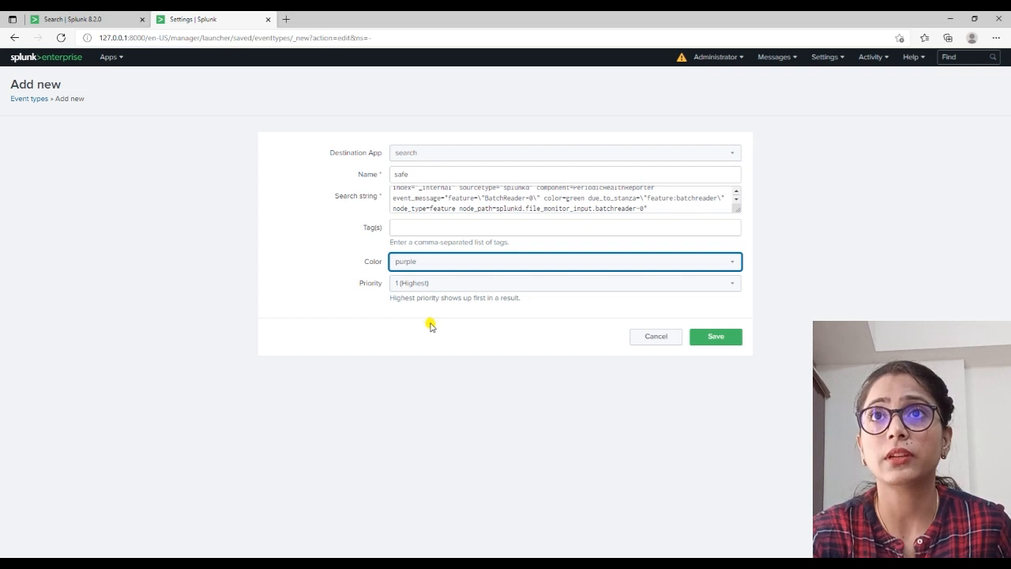
left_click(435, 283)
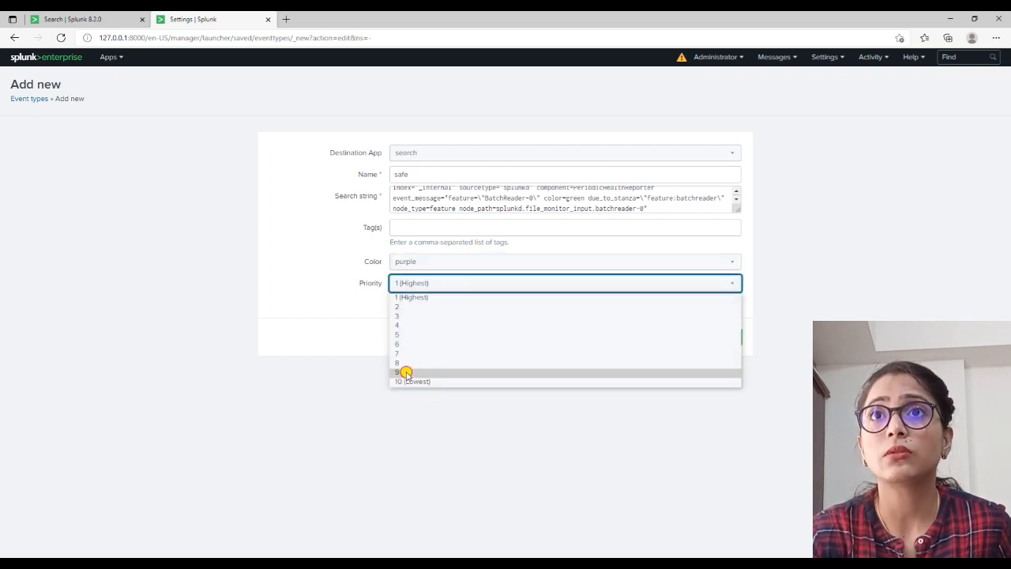
left_click(406, 372)
left_click(720, 337)
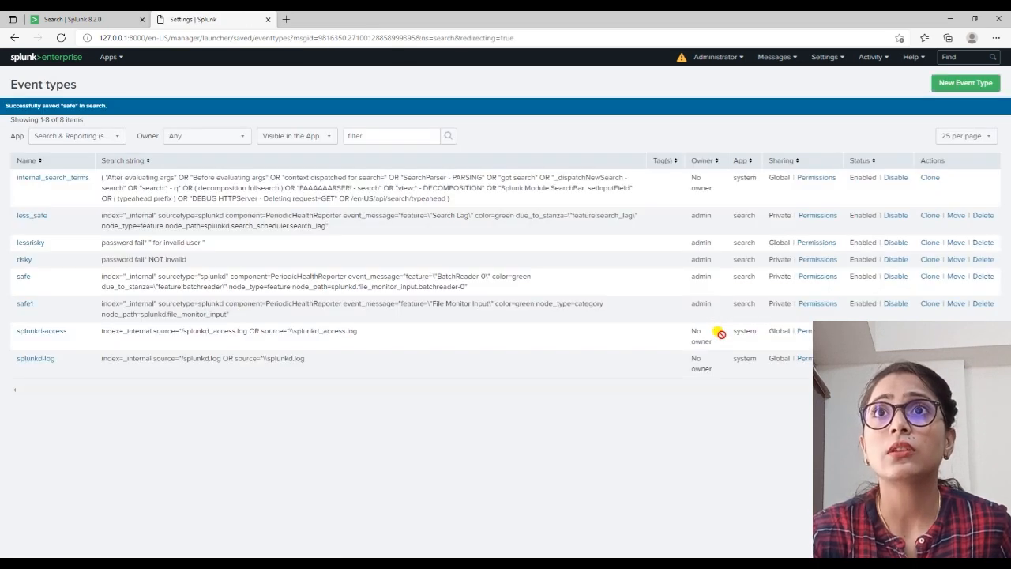
Return to the search tab, remove the event_message condition from the query, and rerun the search for the PeriodicHealthReporter component
left_click(54, 16)
left_click(300, 130)
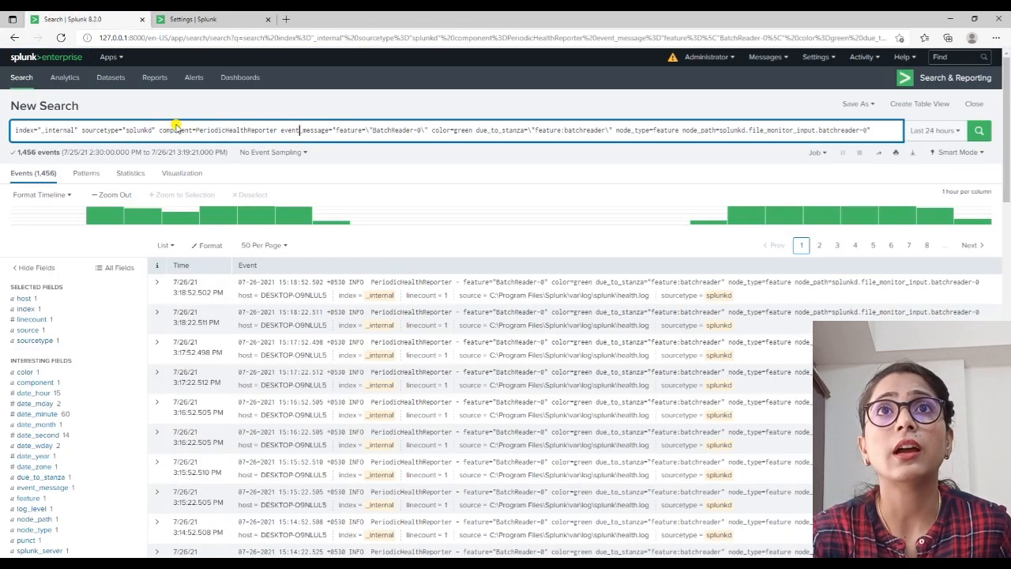
left_click_drag(278, 129, 925, 136)
key("BackSpace")
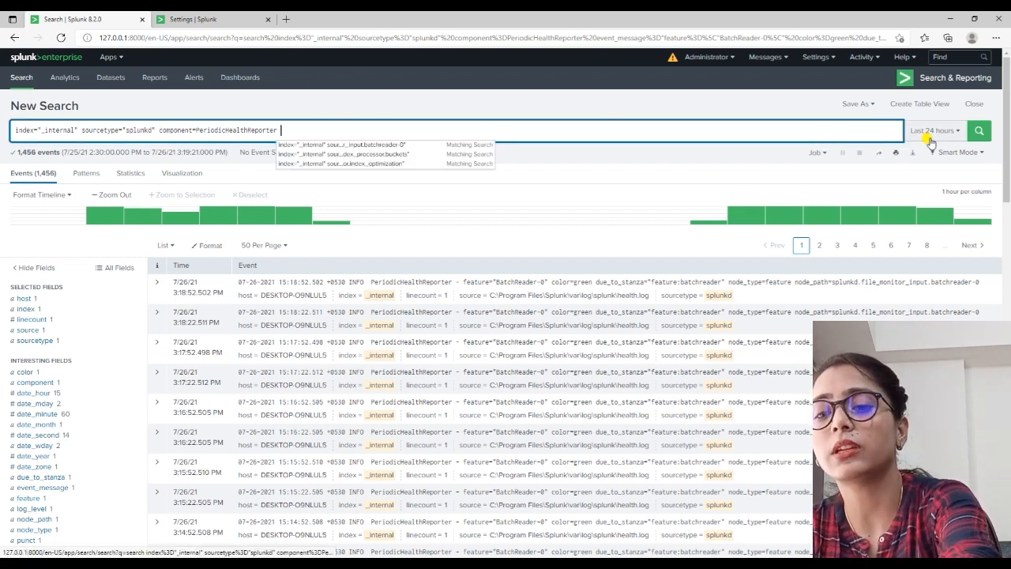
left_click(979, 131)
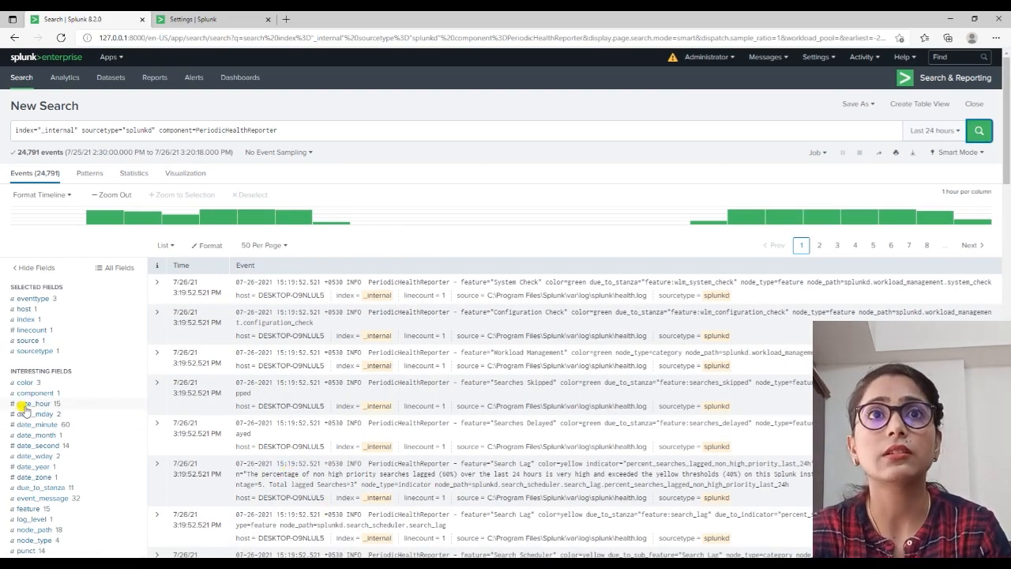
Look through the results for color-coded event types and expand a purple BatchReader-0 event to examine its fields
scroll(338, 463, "down", 10)
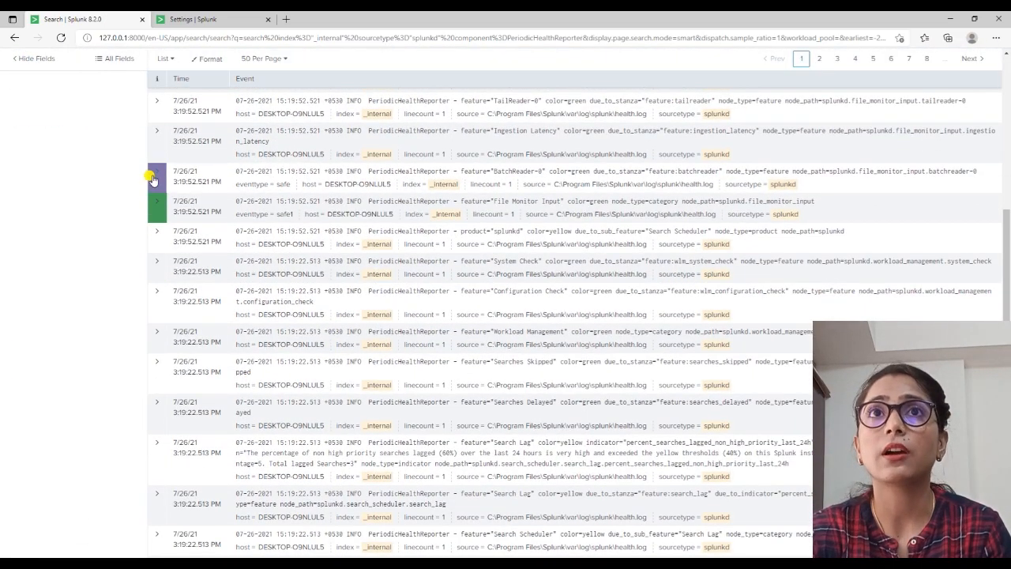
scroll(189, 269, "down", 10)
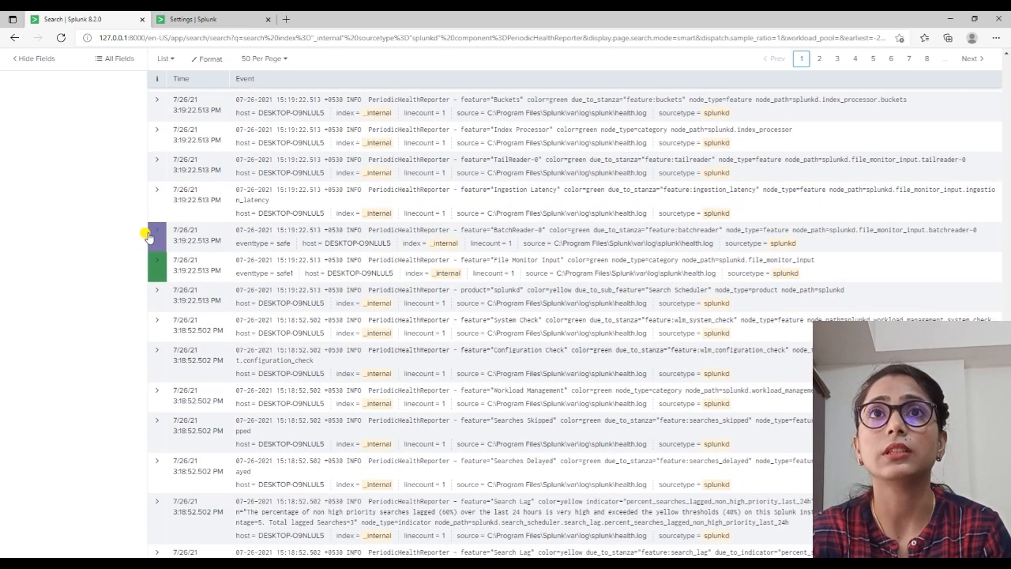
left_click(157, 230)
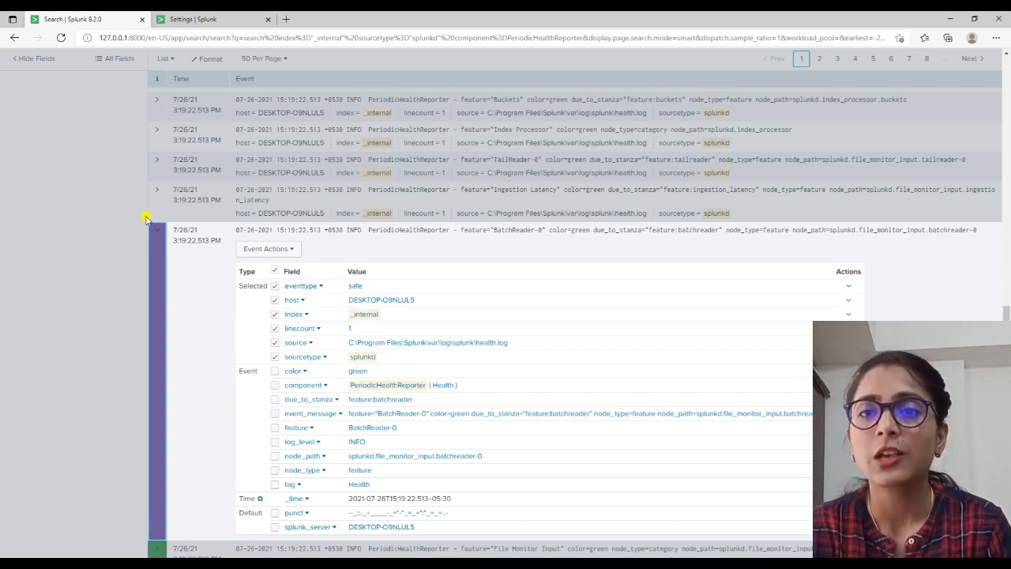
scroll(399, 448, "up", 15)
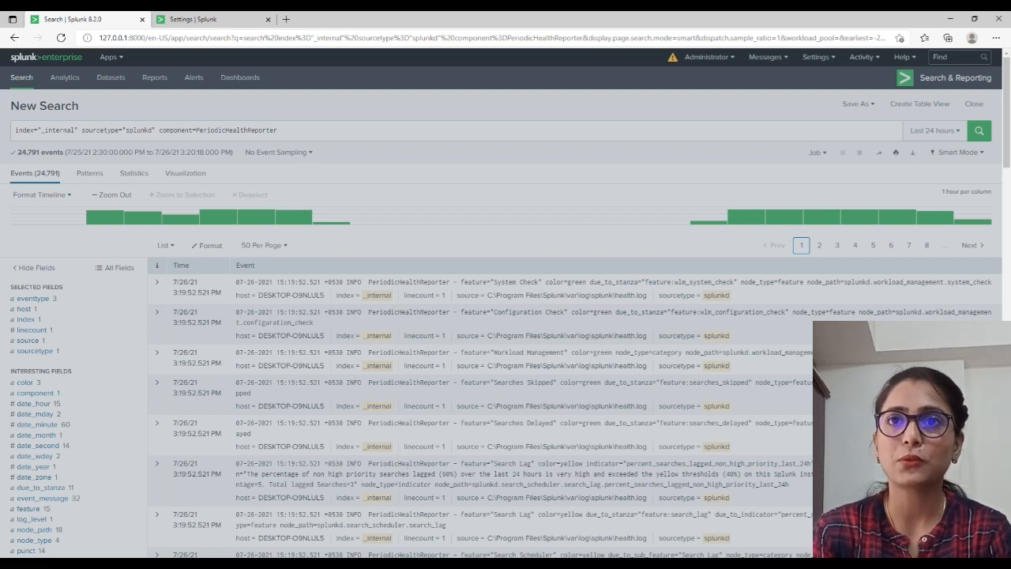
Switch to the PowerPoint slide show and advance to the Jobs slide
key("alt+Tab")
key("alt+Tab")
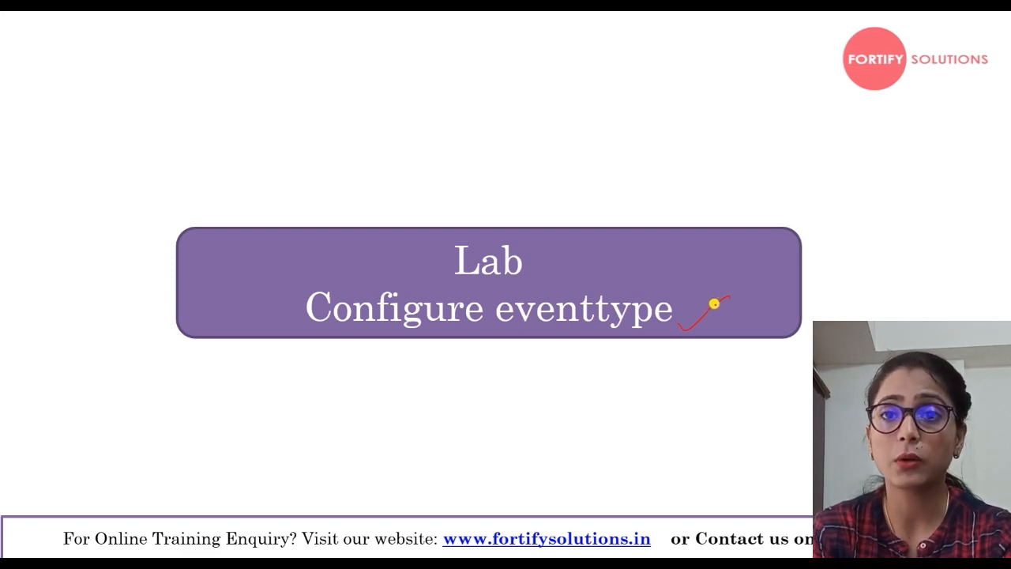
key("Right")
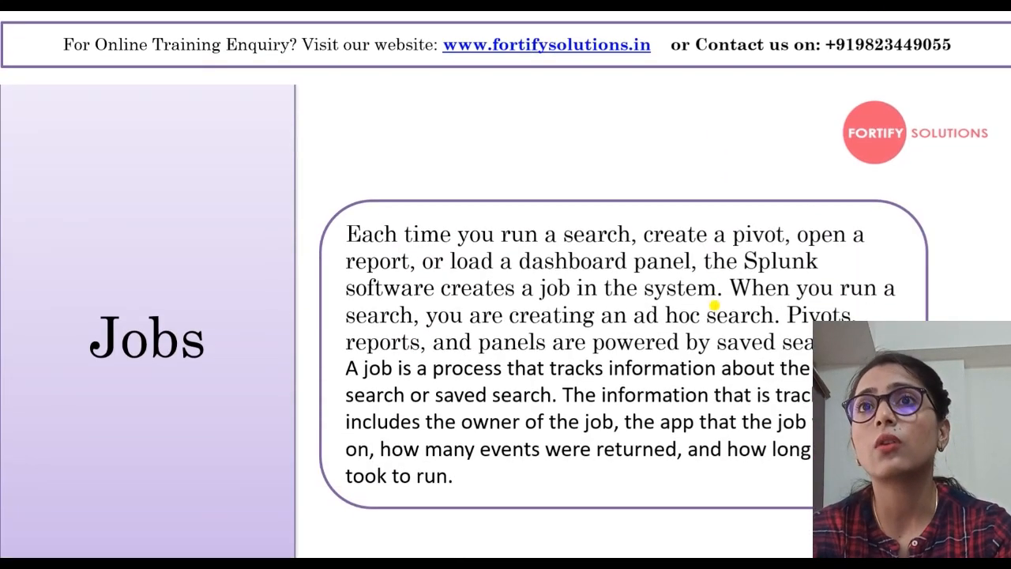
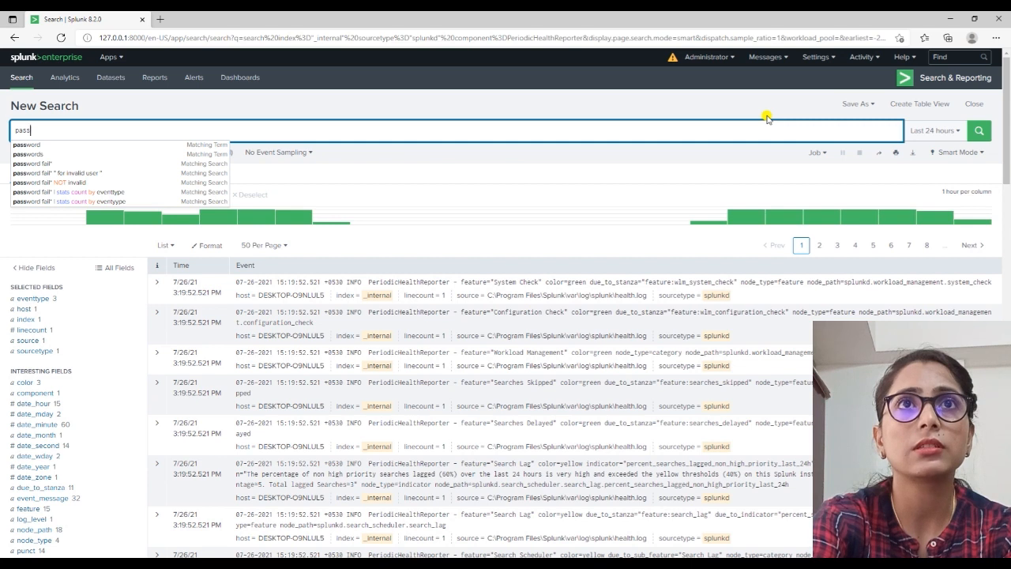
Replace the search text with index="testindex" and run the search
key("BackSpace")
key("BackSpace")
type("ind")
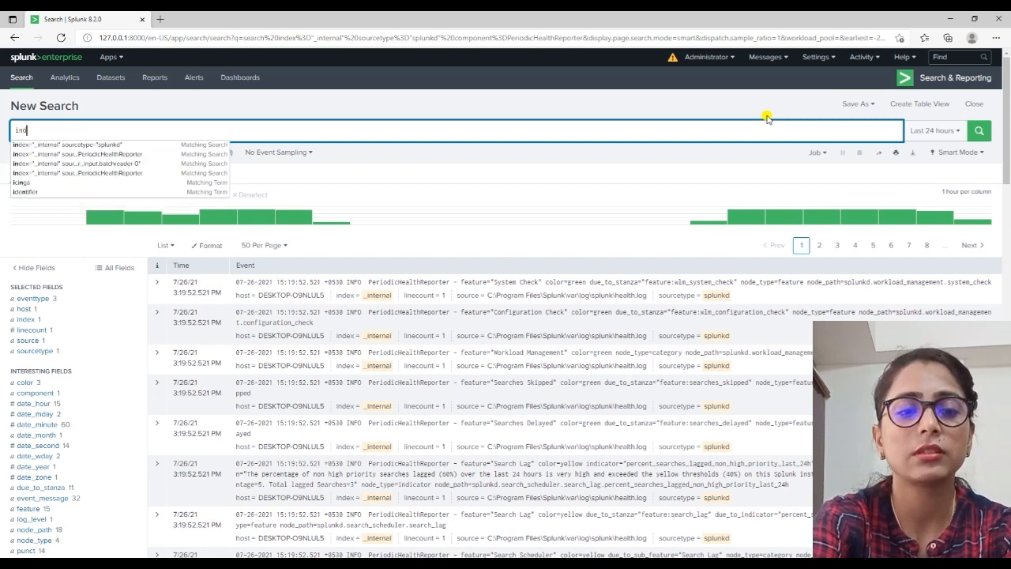
type("ex=\"test")
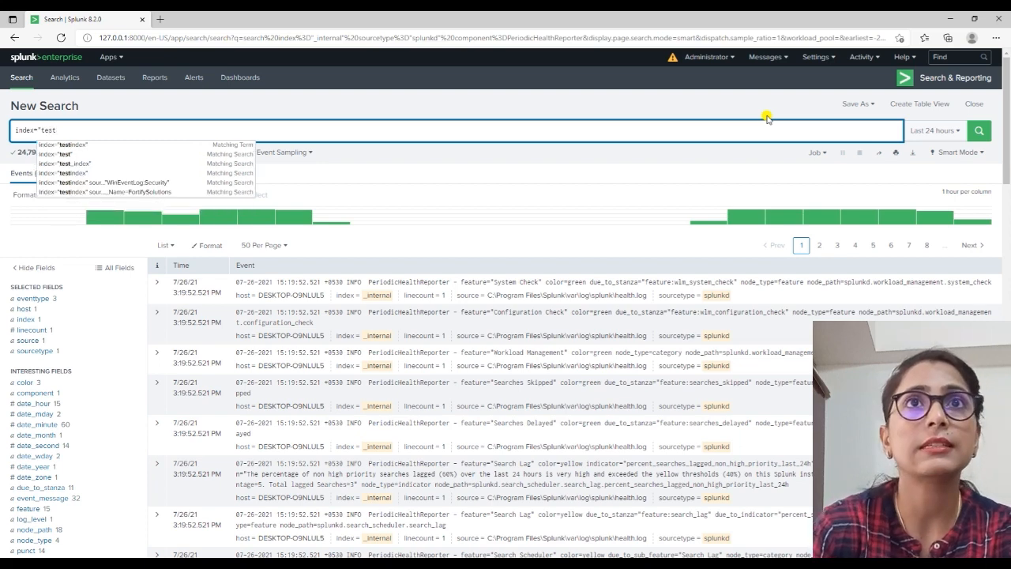
left_click(71, 145)
left_click(979, 131)
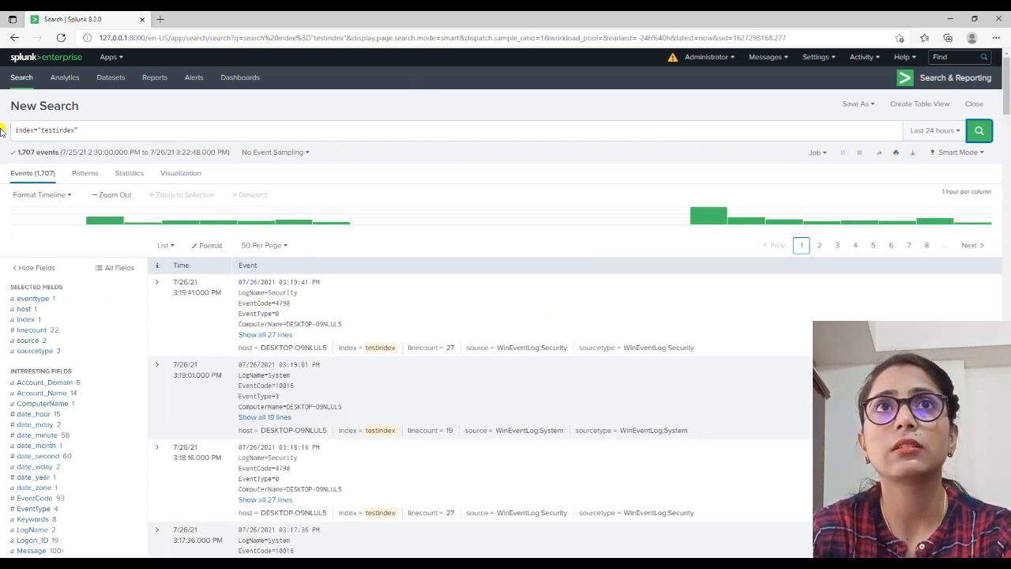
Open the search jobs page and view the actions available for the index="testindex" job
left_click(807, 58)
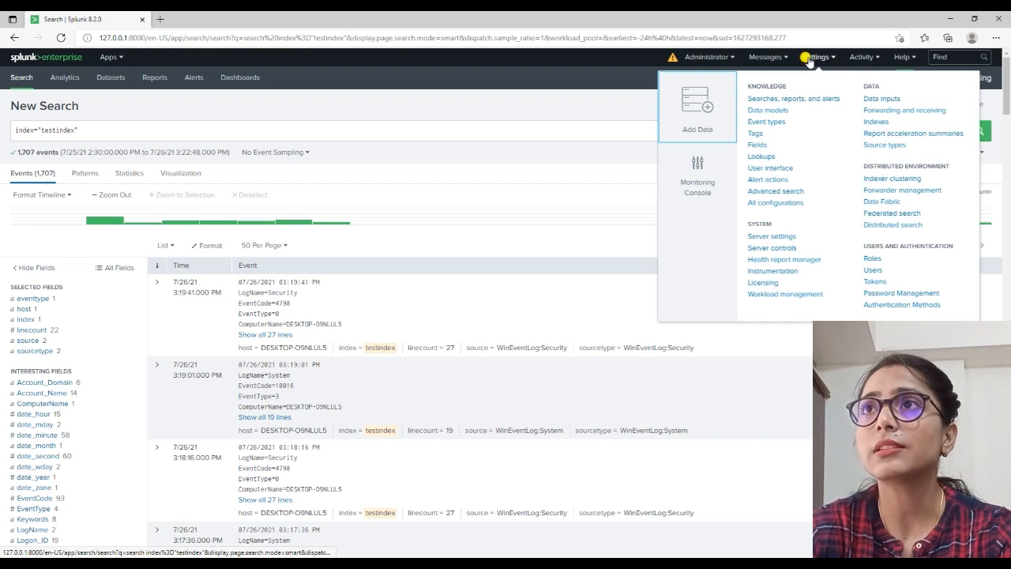
left_click(868, 57)
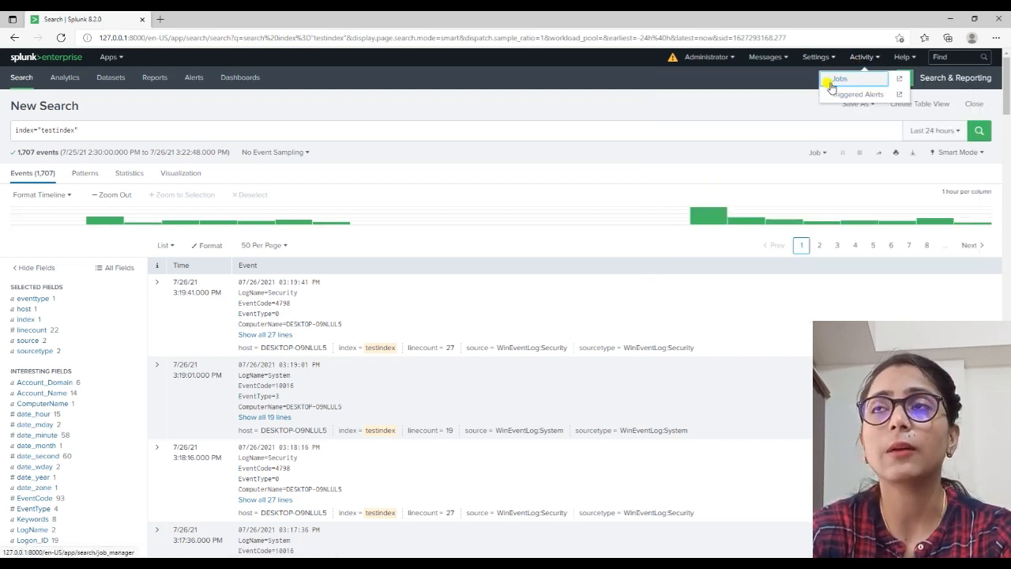
left_click(837, 79)
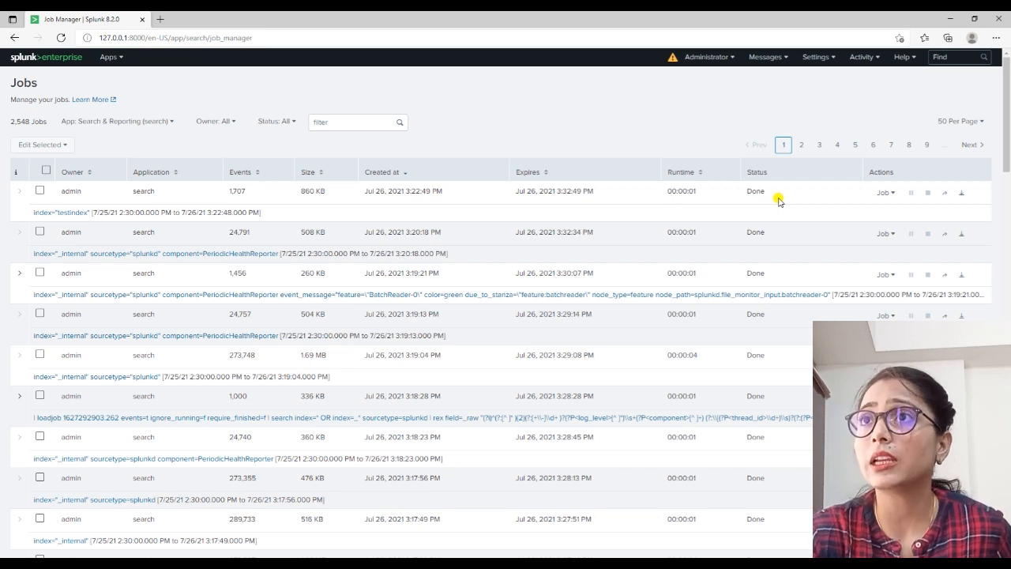
left_click(887, 195)
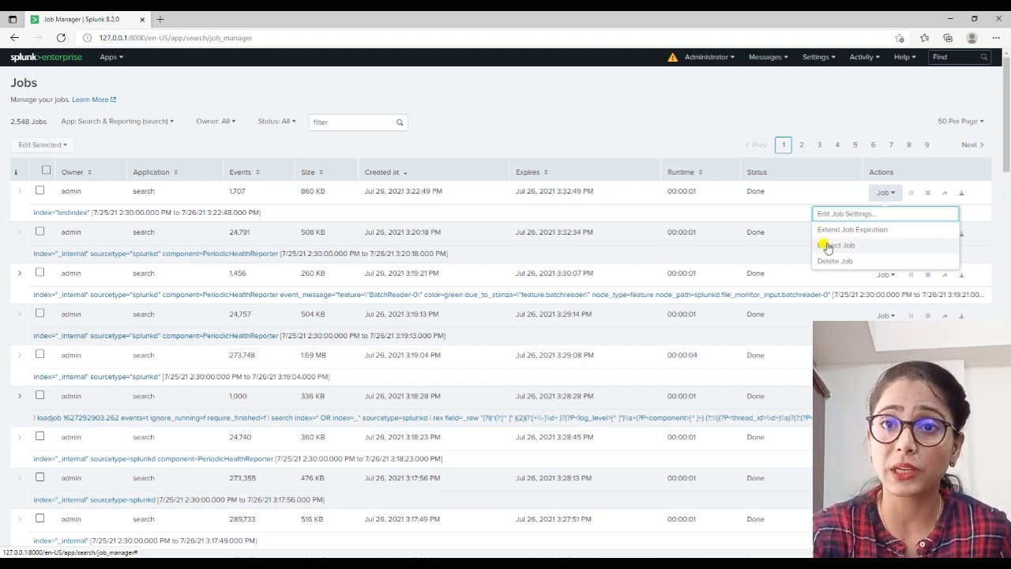
left_click(910, 194)
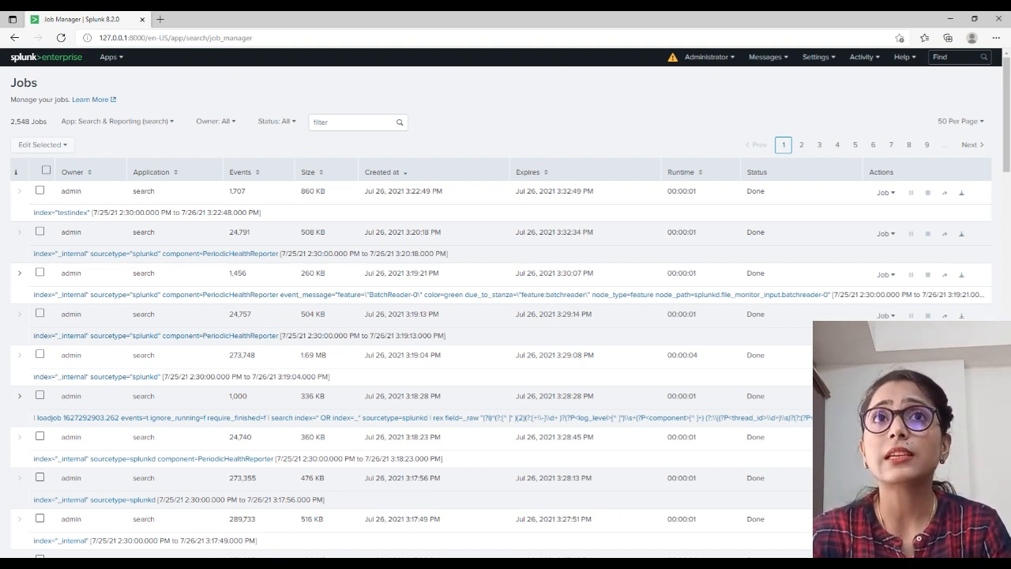
Select the index="testindex" search job and delete it
left_click(40, 191)
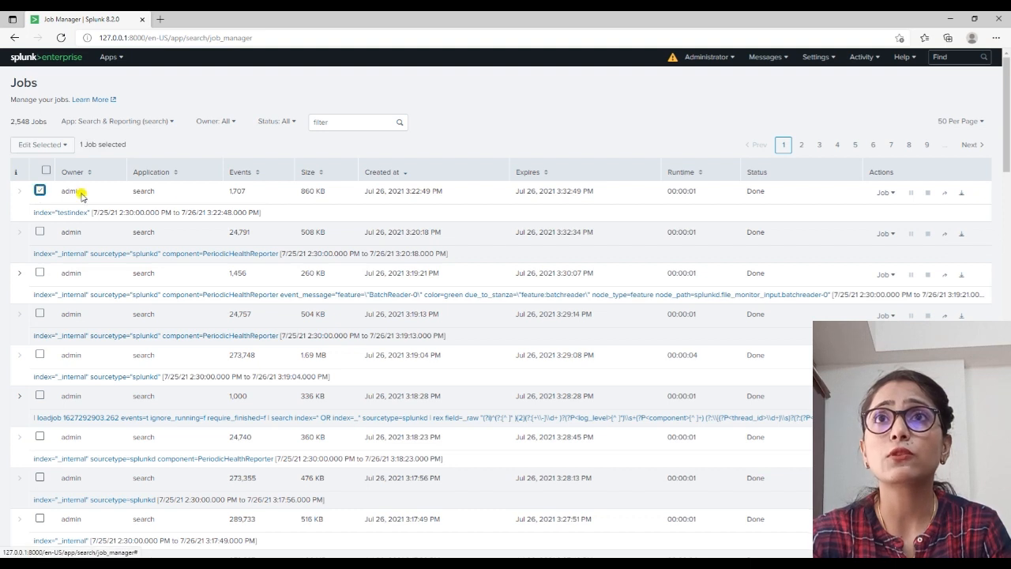
left_click(885, 194)
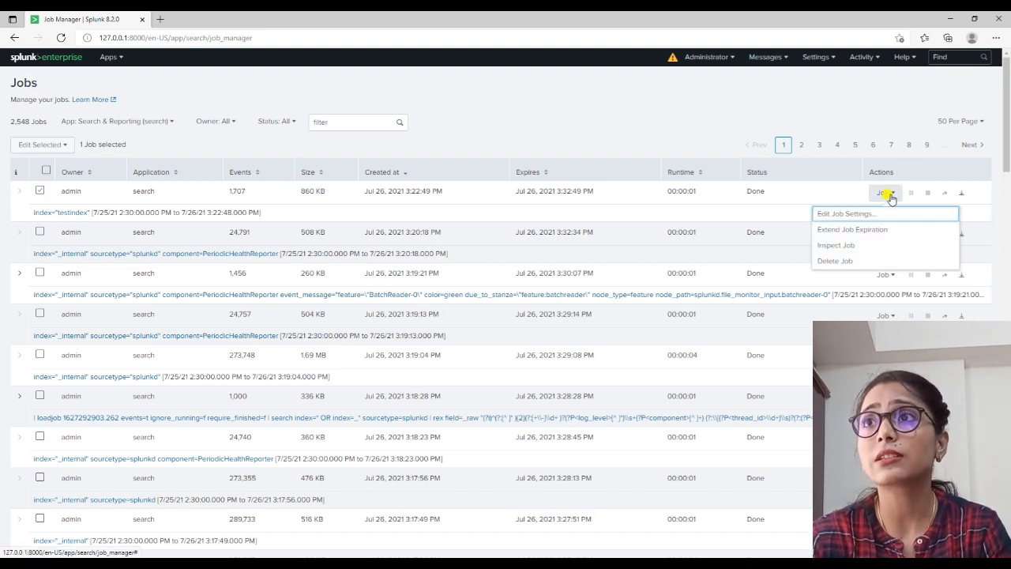
left_click(835, 262)
left_click(617, 158)
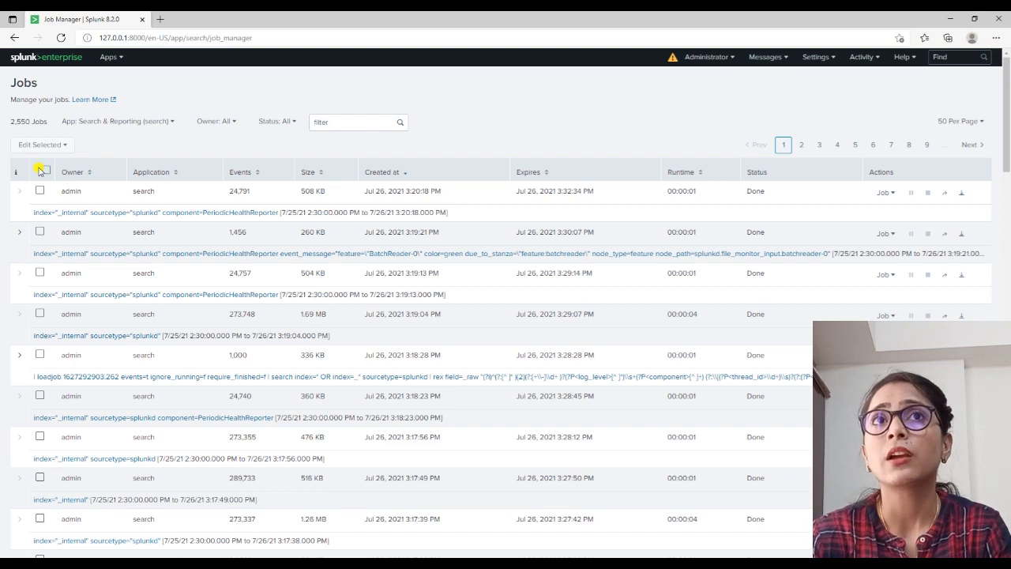
Select all jobs on the current page and delete them in bulk
left_click(43, 170)
left_click(41, 145)
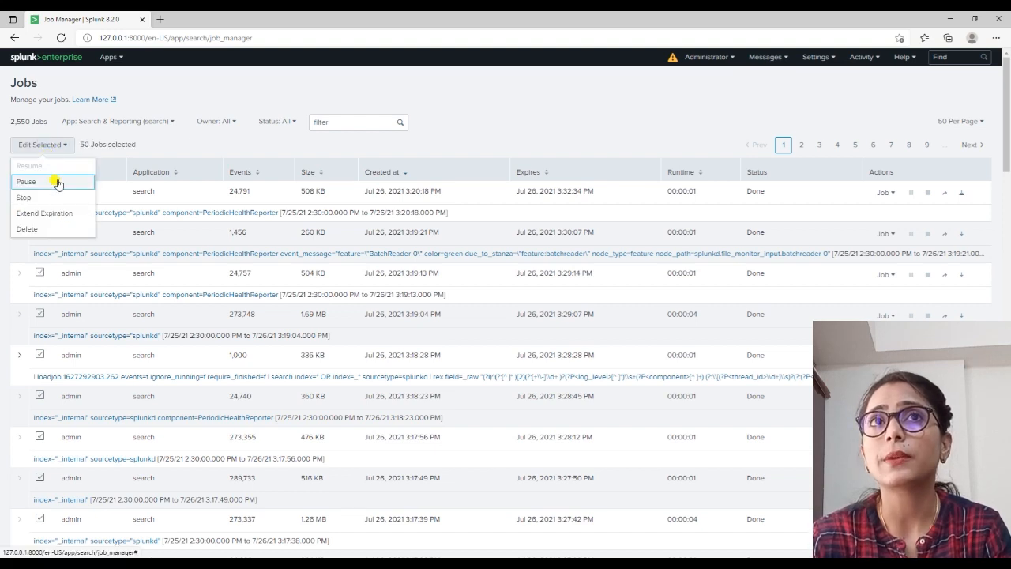
left_click(35, 228)
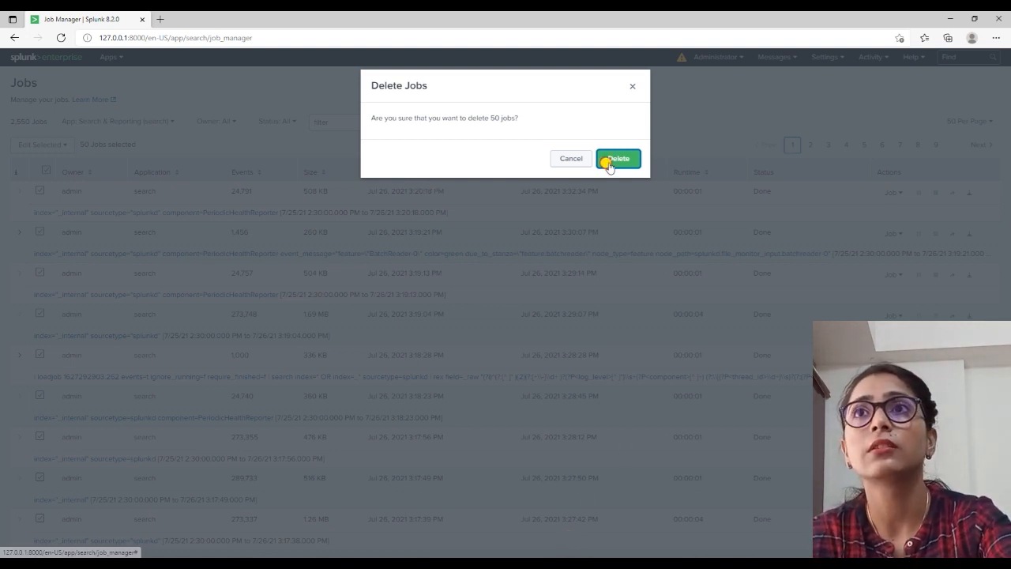
key("alt+Tab")
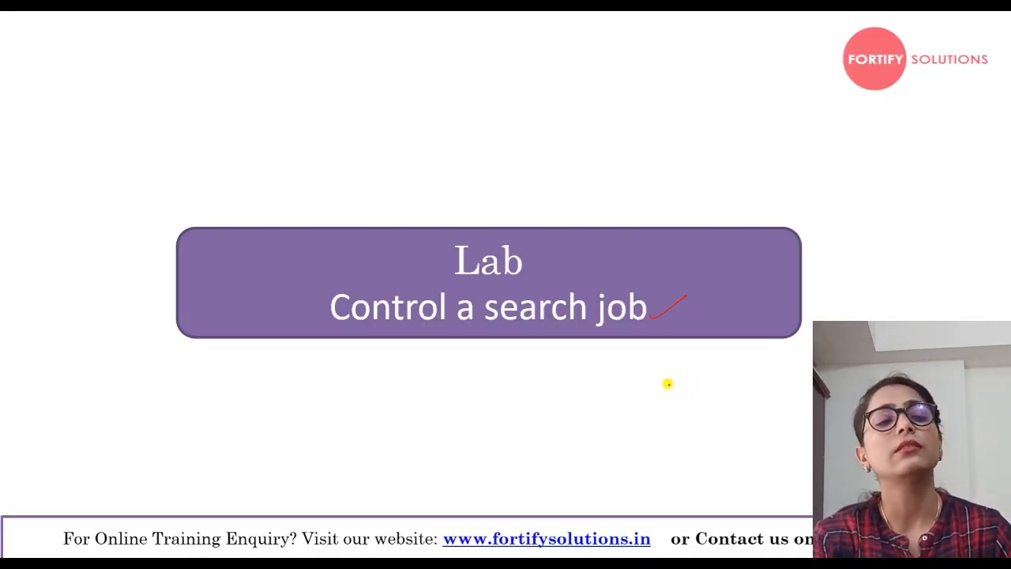
key("alt+Tab")
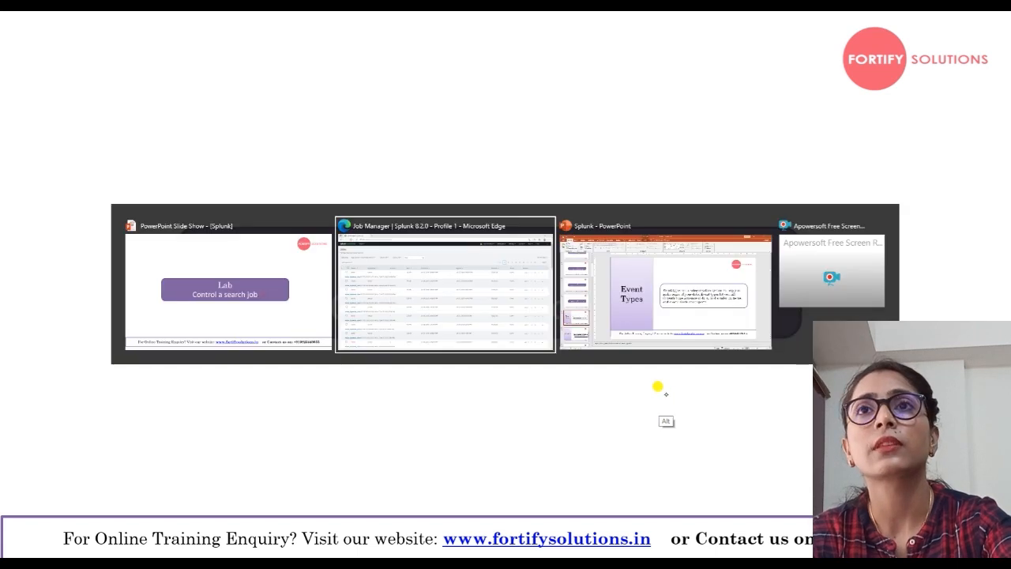
key("Tab")
key("Tab")
key("Tab")
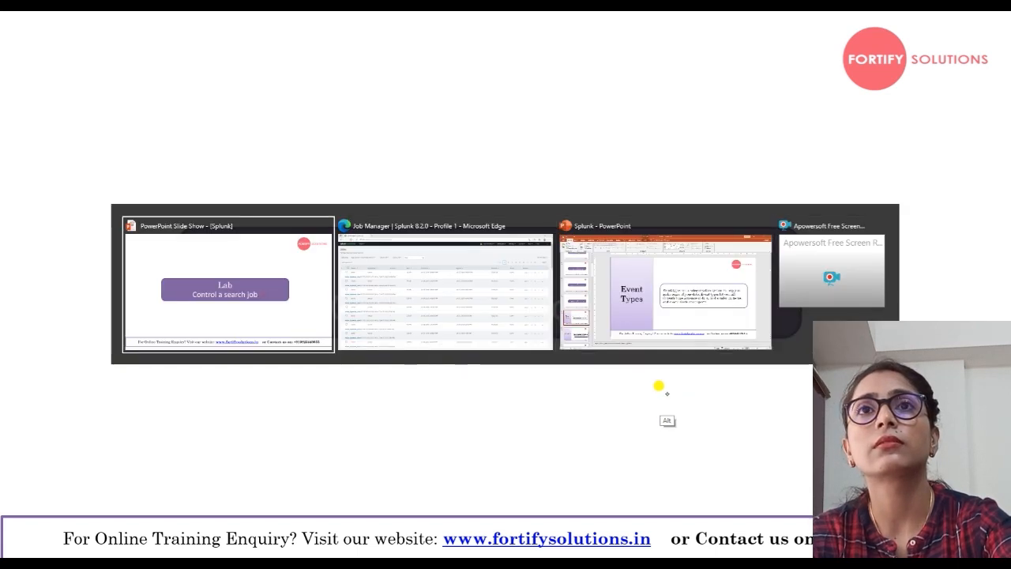
key("Right")
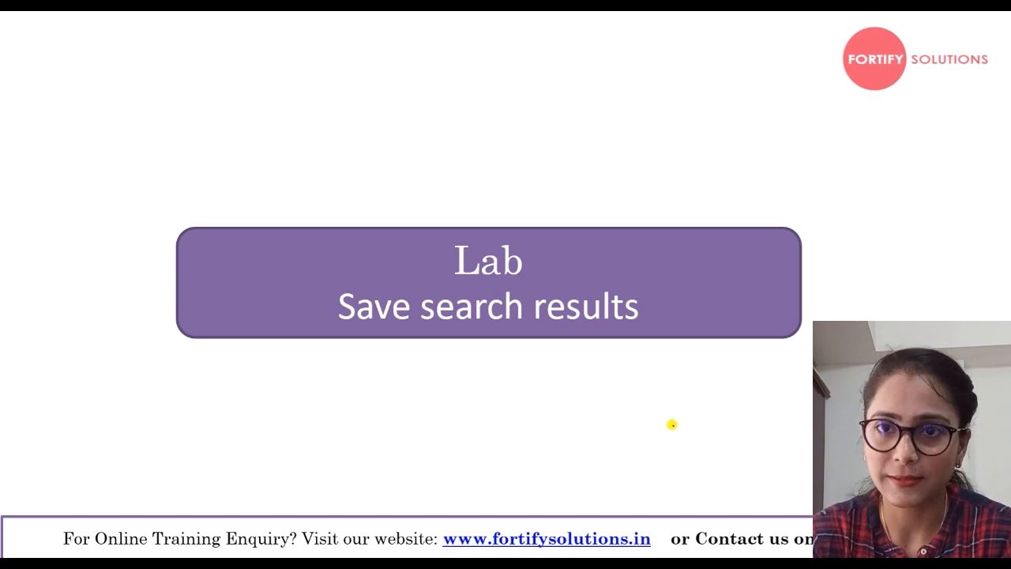
Switch to Splunk, open the Search & Reporting app, and run the search index="_internal" sourcetype="splunkd" component=PeriodicHealthReporter over the last 24 hours
key("alt+Tab")
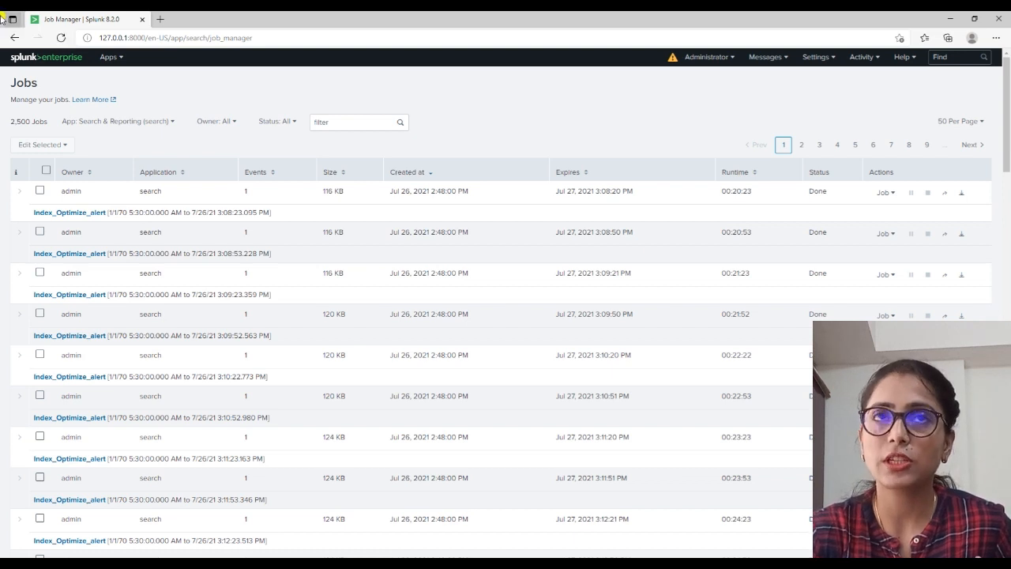
left_click(30, 60)
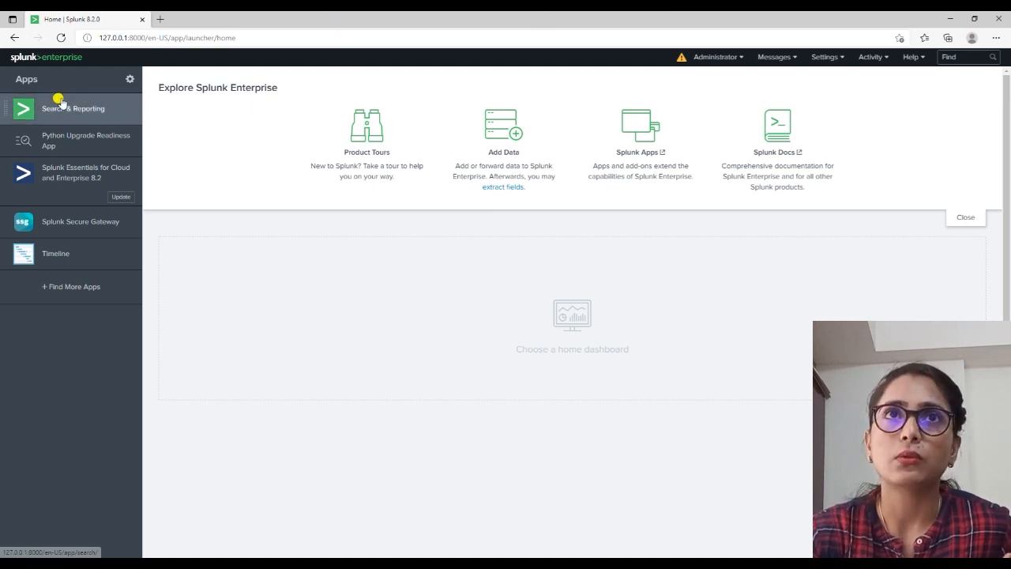
left_click(61, 105)
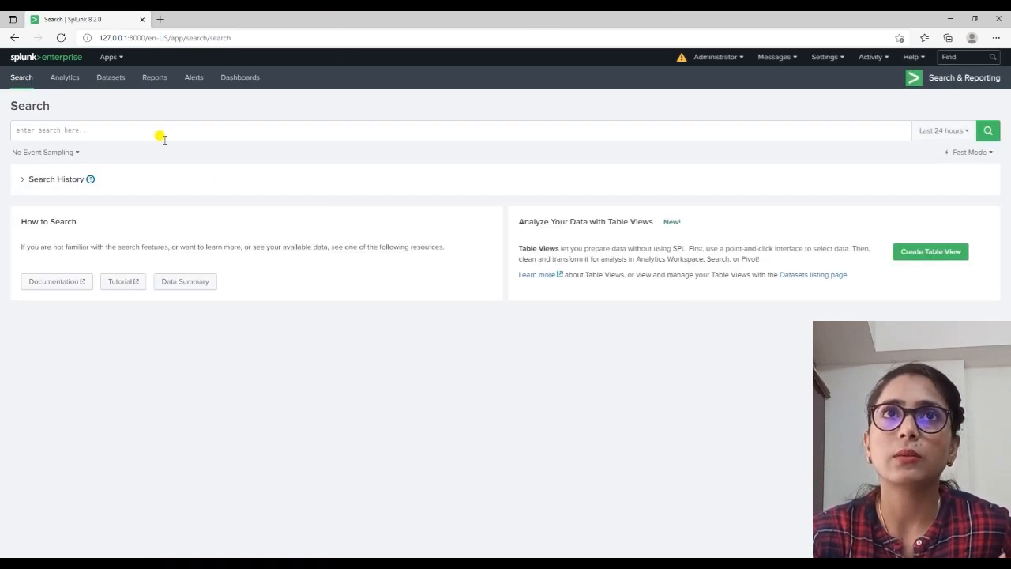
type("in")
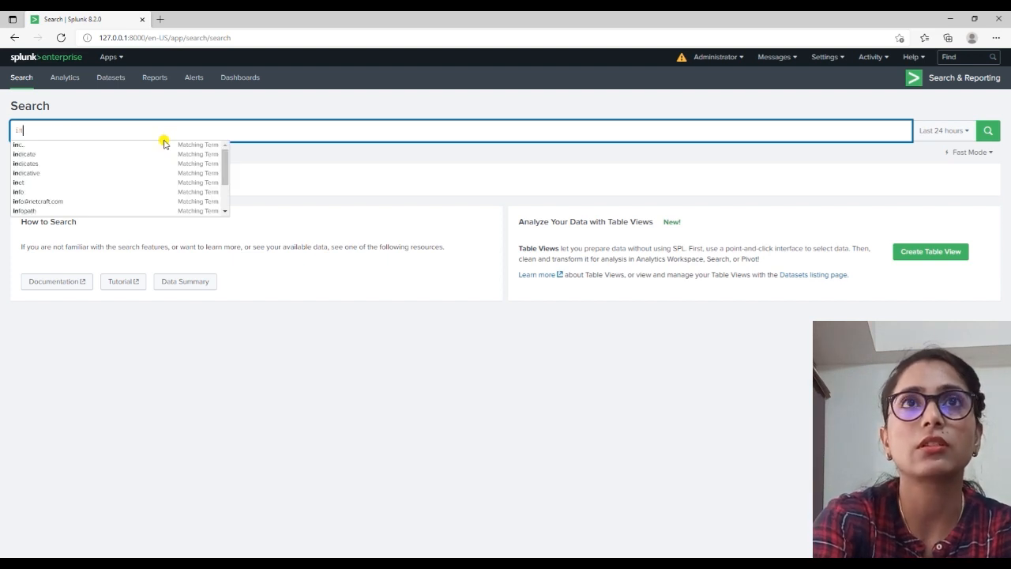
type("dex")
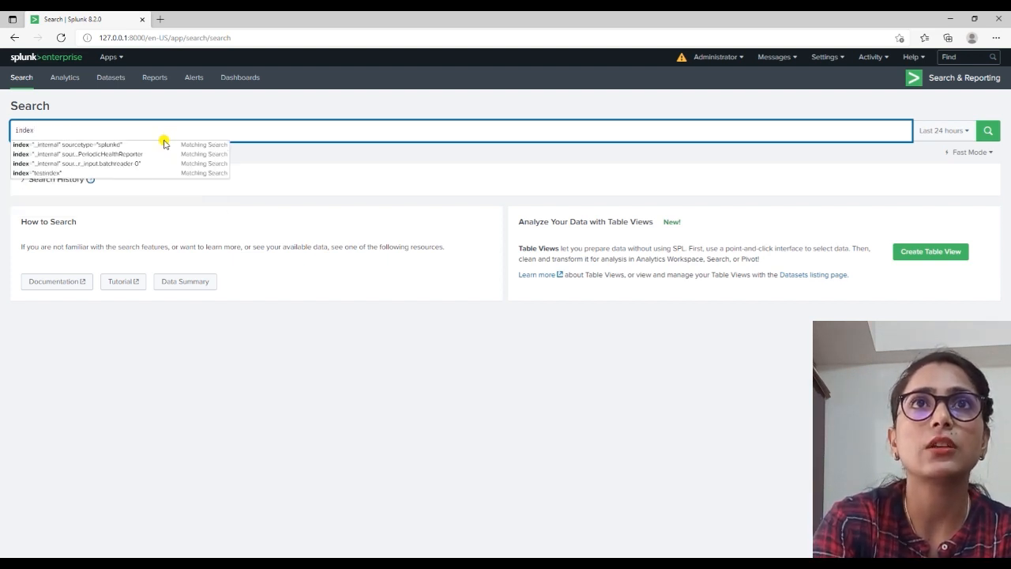
left_click(106, 156)
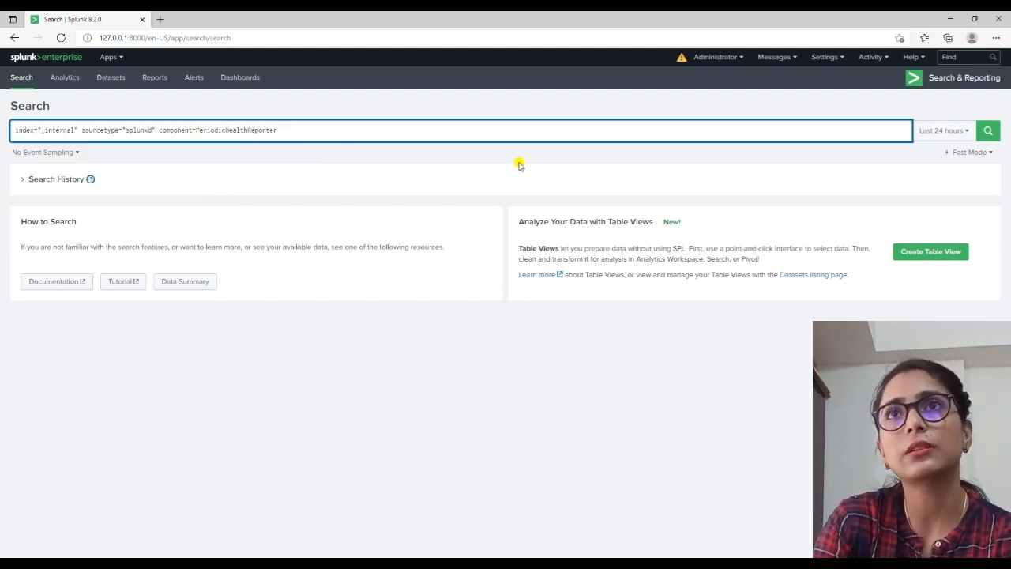
left_click(988, 131)
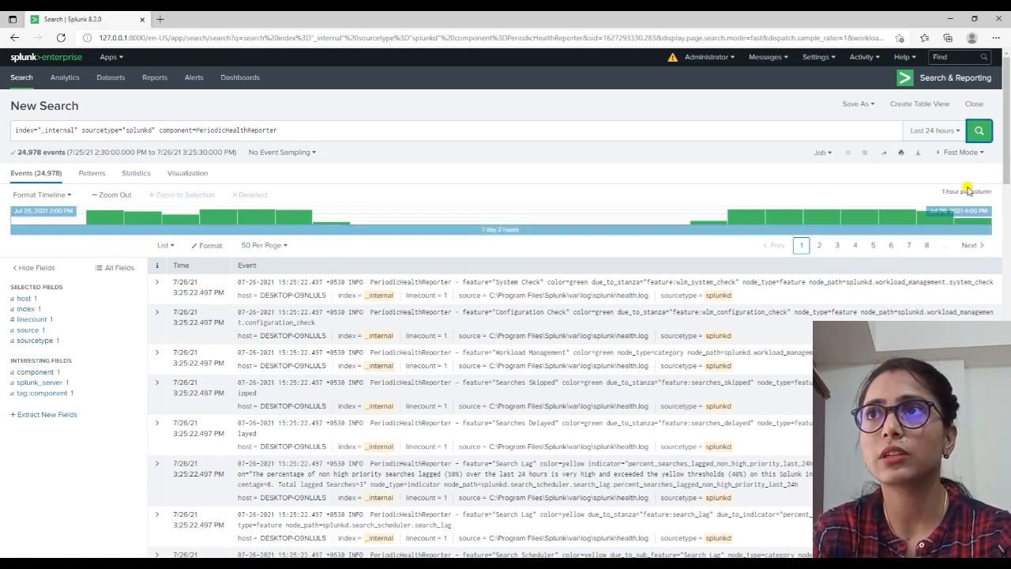
Examine the settings for saving the search as a report and cancel without saving
left_click(855, 109)
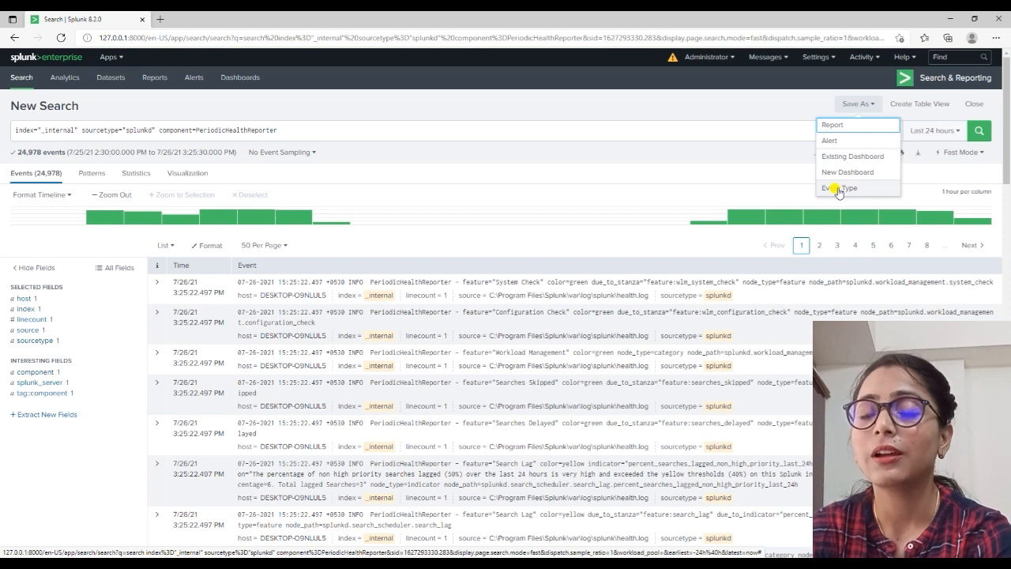
left_click(840, 124)
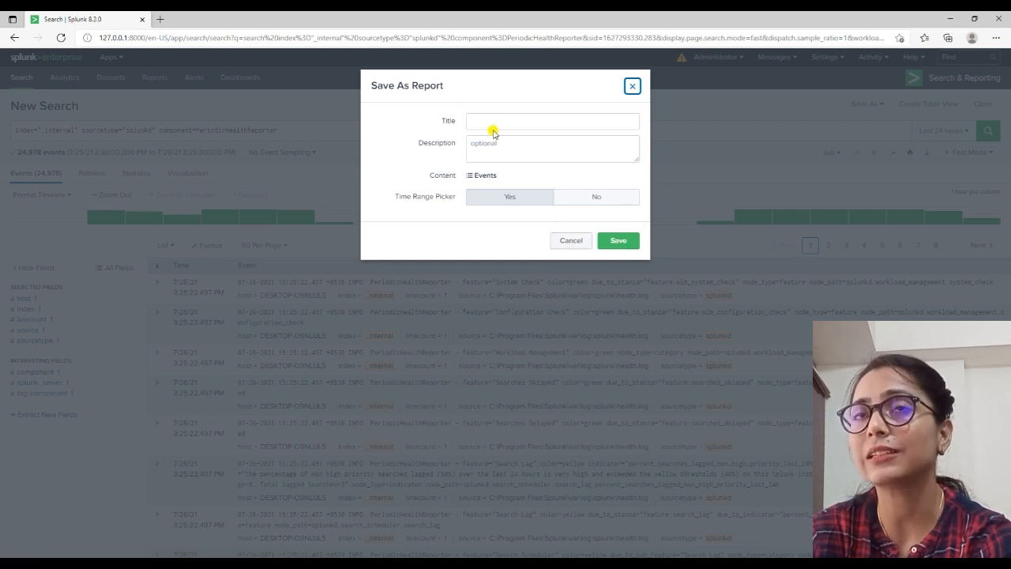
left_click(573, 241)
Examine the options for saving the search to the existing dashboard ddd, including the advanced panel settings, and close without saving
left_click(856, 104)
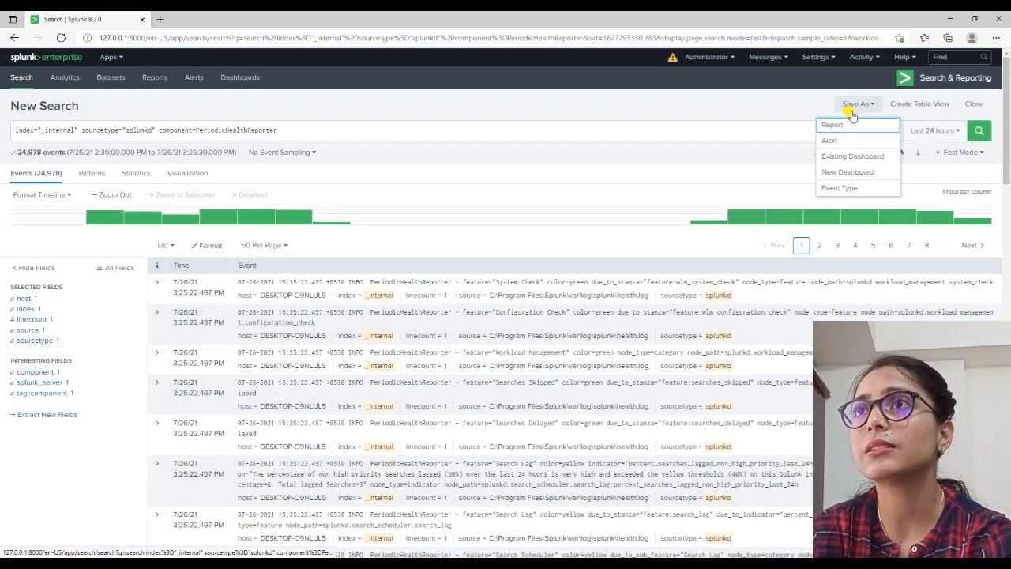
left_click(846, 158)
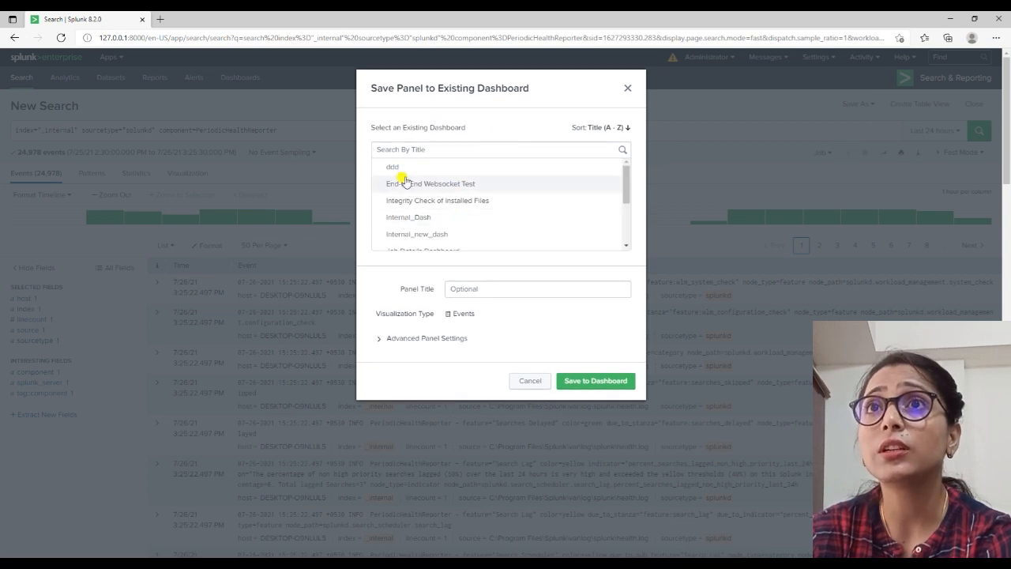
left_click(405, 167)
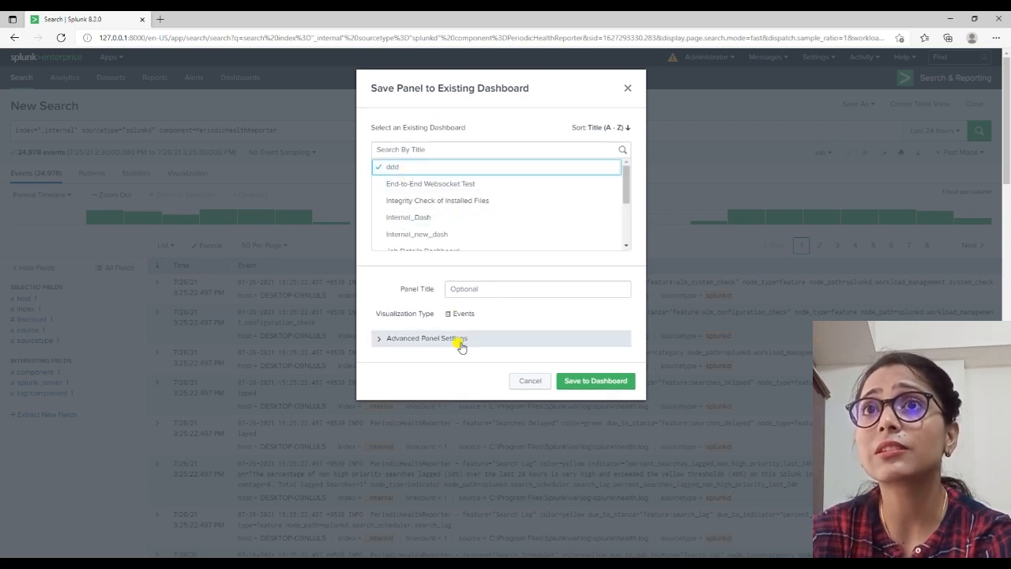
left_click(451, 316)
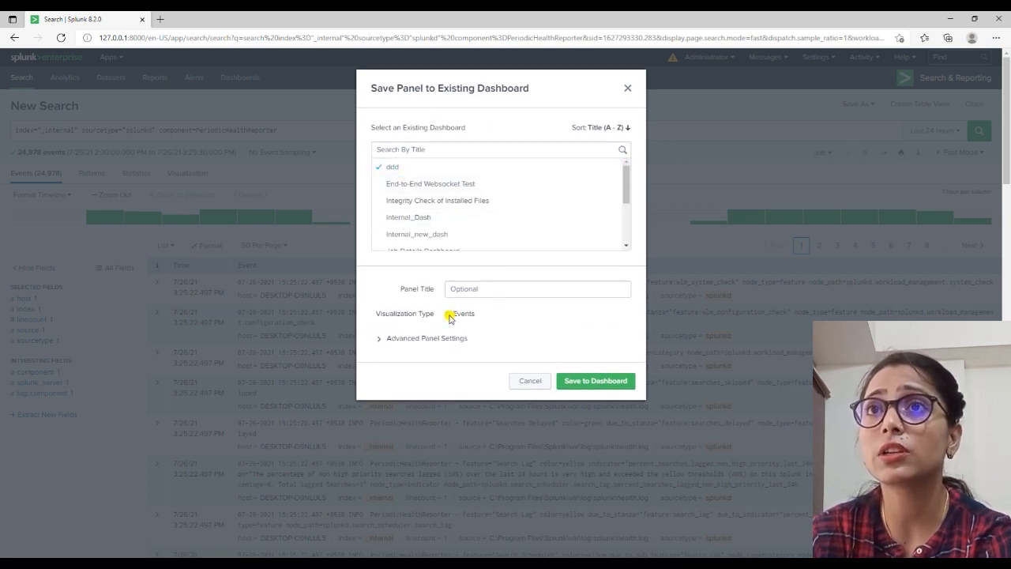
left_click(425, 339)
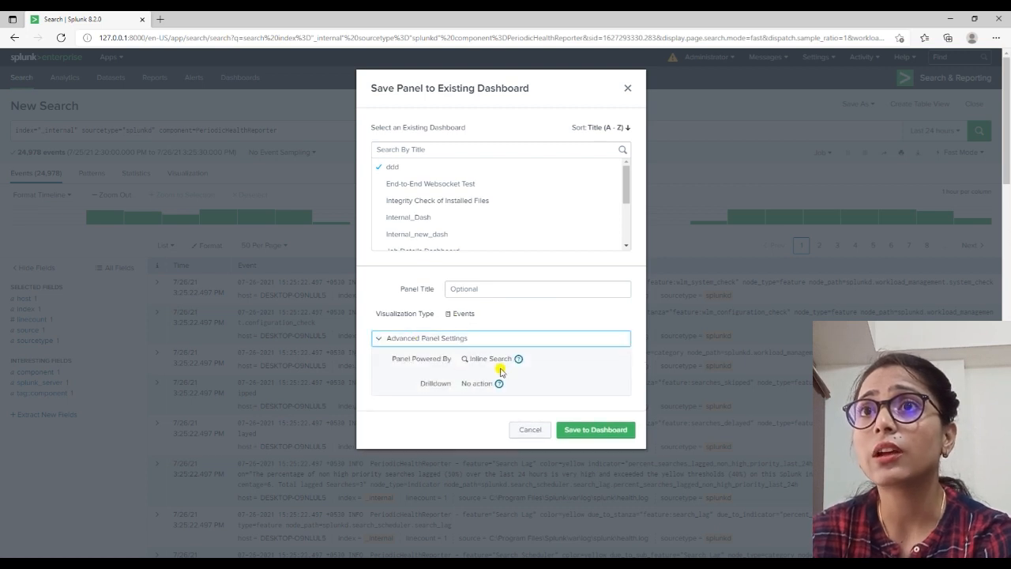
left_click(626, 90)
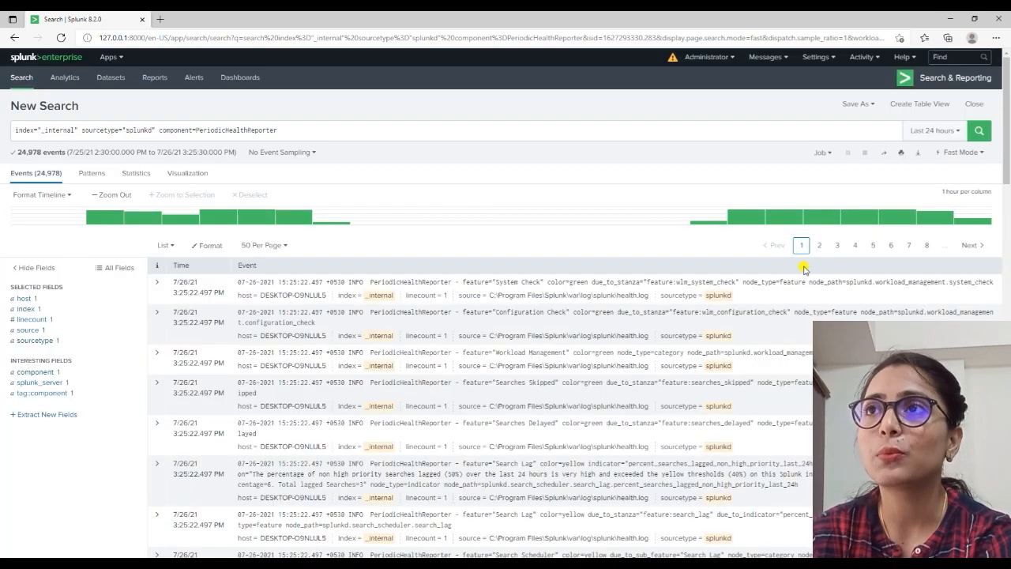
left_click(858, 103)
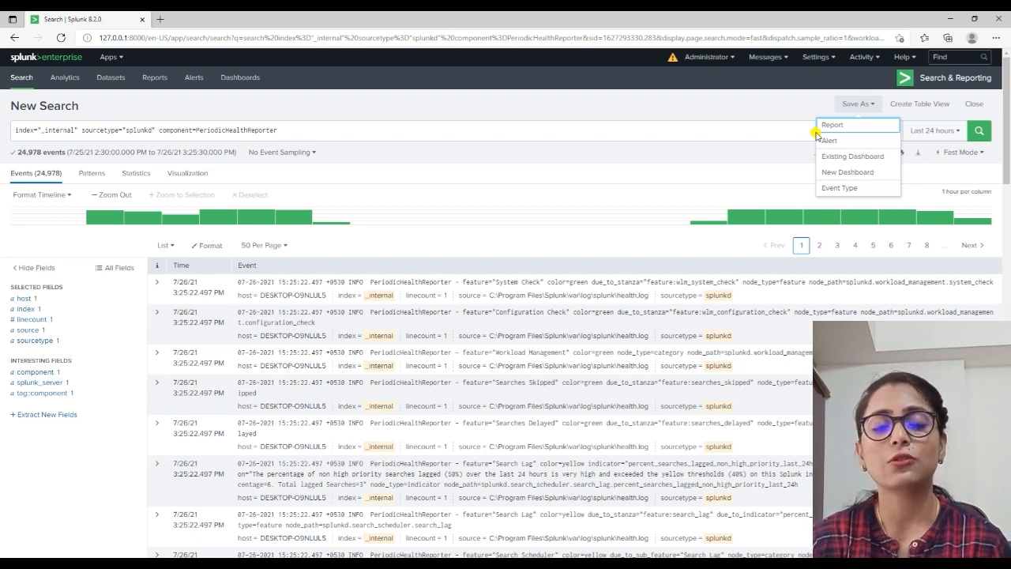
key("alt+Tab")
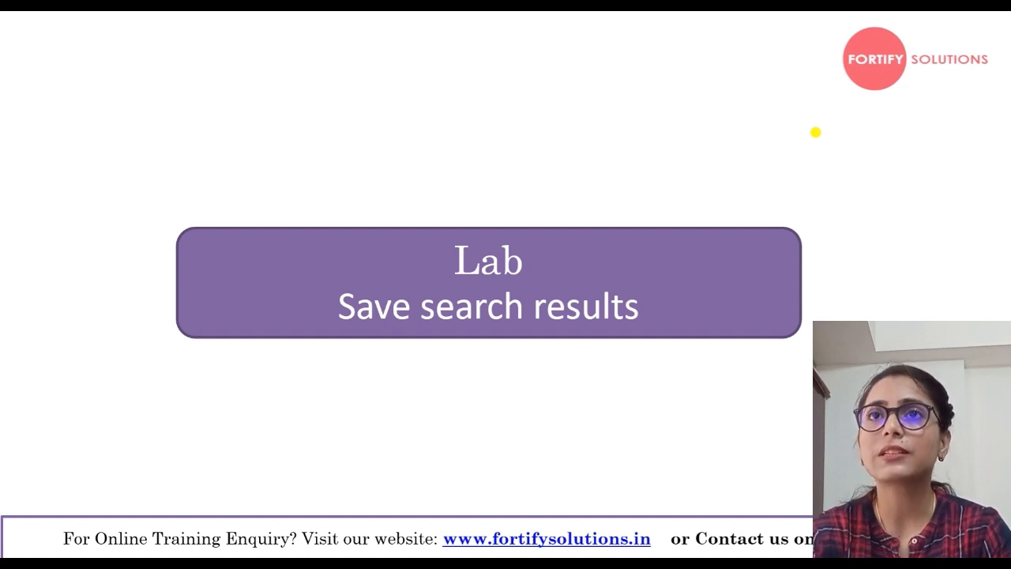
left_click_drag(595, 340, 637, 323)
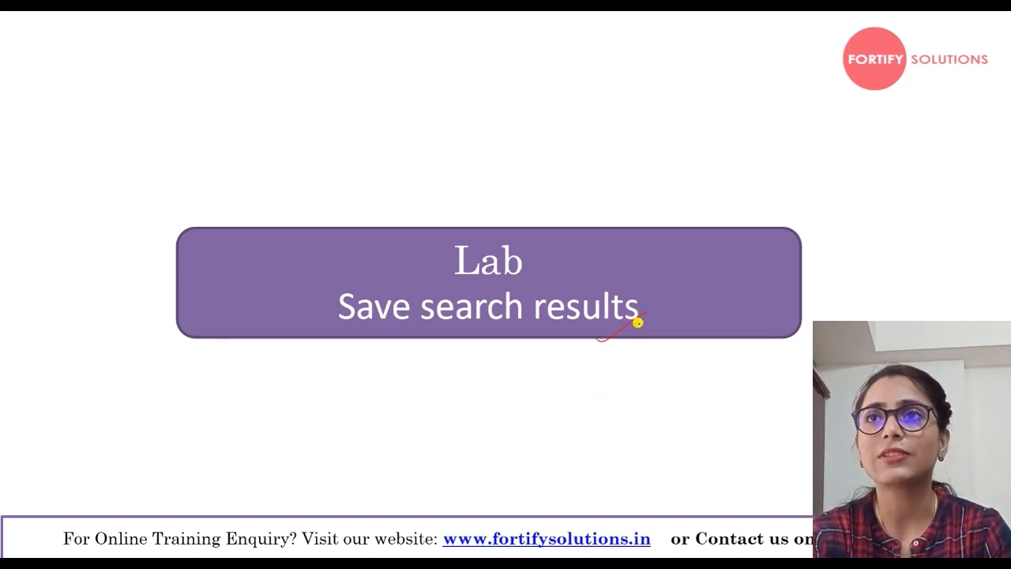